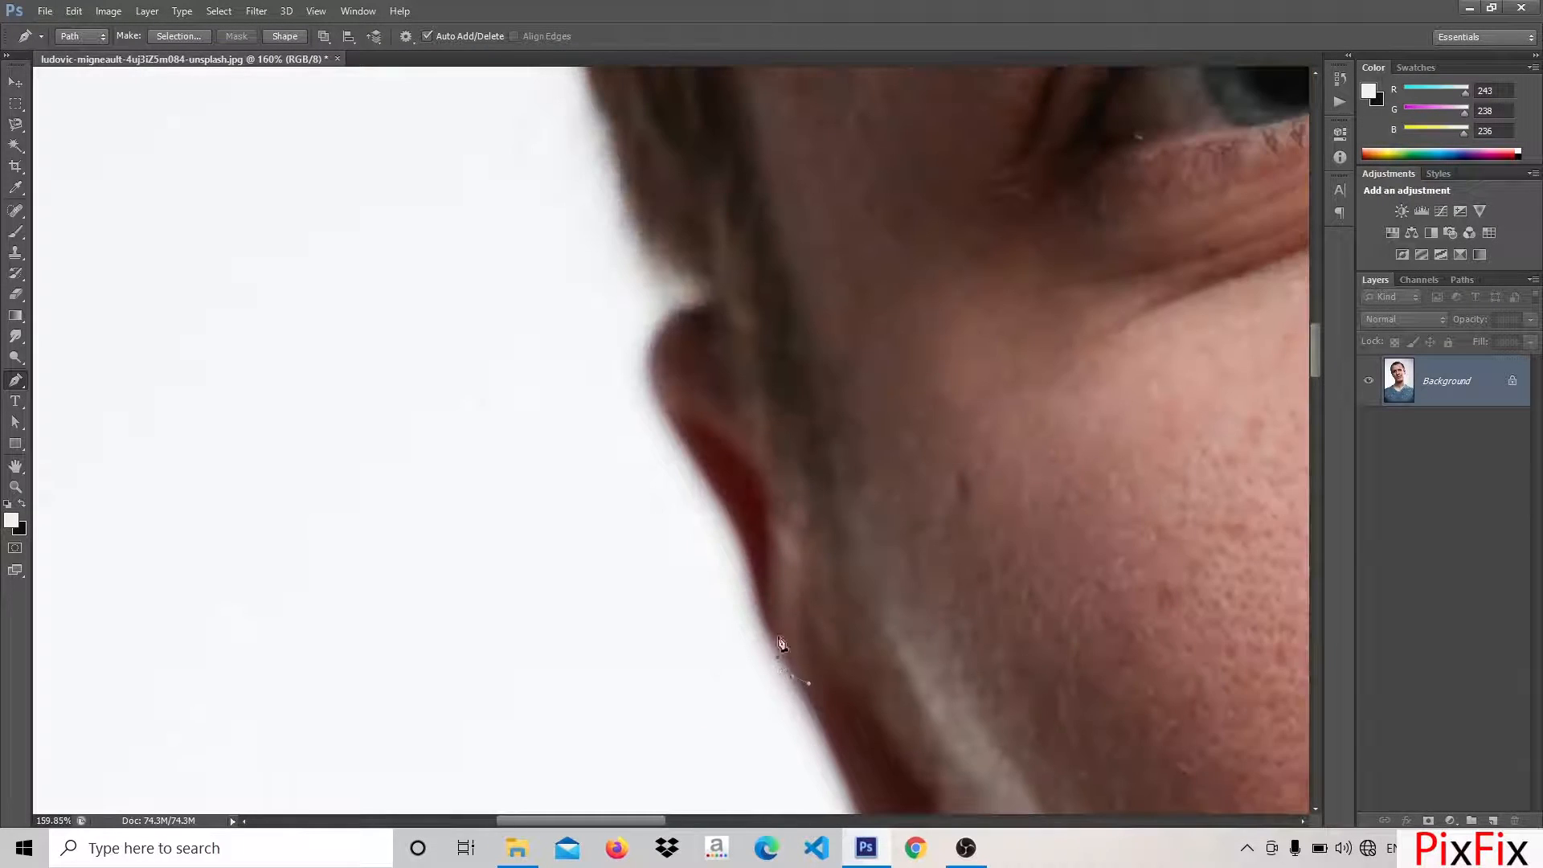
# Trace the man's outline with a pen path up past his left-side ear and along the hair above the temple
pyautogui.moveTo(658, 396); pyautogui.dragTo(648, 382)
pyautogui.moveTo(690, 506); pyautogui.dragTo(793, 703)
pyautogui.moveTo(775, 499); pyautogui.dragTo(820, 480)
pyautogui.moveTo(803, 535); pyautogui.dragTo(706, 734)
pyautogui.moveTo(597, 542); pyautogui.dragTo(604, 518)
pyautogui.moveTo(633, 659); pyautogui.dragTo(685, 782)
pyautogui.moveTo(585, 404); pyautogui.dragTo(594, 372)
pyautogui.moveTo(636, 458); pyautogui.dragTo(679, 804)
pyautogui.moveTo(630, 586); pyautogui.dragTo(645, 751)
pyautogui.moveTo(618, 649); pyautogui.dragTo(686, 576)
pyautogui.moveTo(683, 555); pyautogui.dragTo(693, 712)
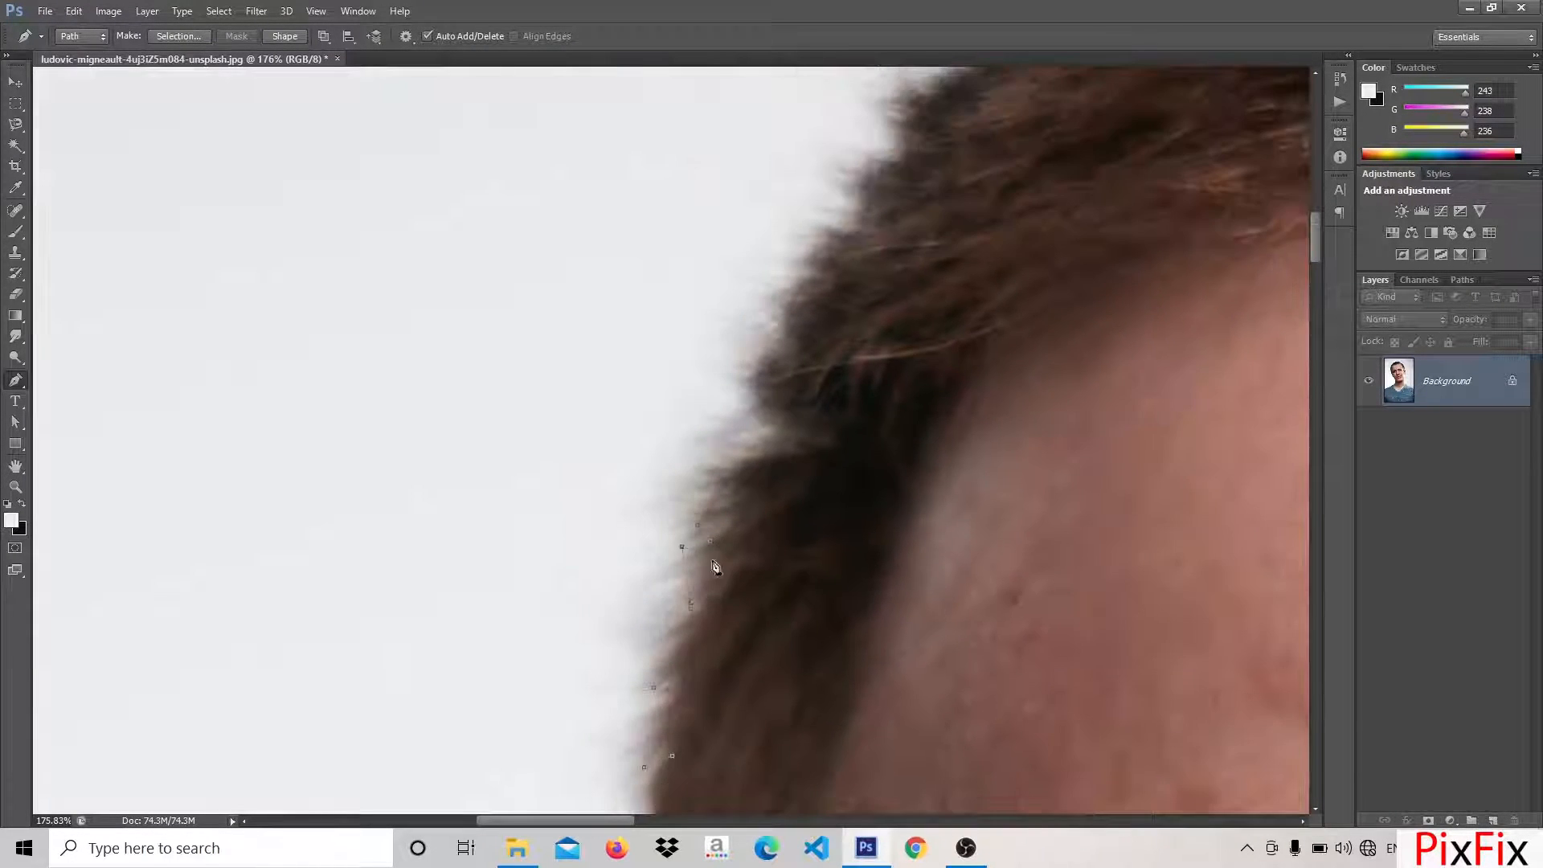
# Continue the pen path along the upper-left curve of the hair toward the crown
pyautogui.moveTo(816, 446); pyautogui.dragTo(888, 431)
pyautogui.moveTo(860, 447); pyautogui.dragTo(868, 614)
pyautogui.moveTo(831, 523); pyautogui.dragTo(708, 639)
pyautogui.moveTo(716, 520); pyautogui.dragTo(563, 724)
pyautogui.moveTo(586, 655)
pyautogui.mouseDown()
pyautogui.moveTo(626, 619)
pyautogui.moveTo(609, 676)
pyautogui.mouseUp()
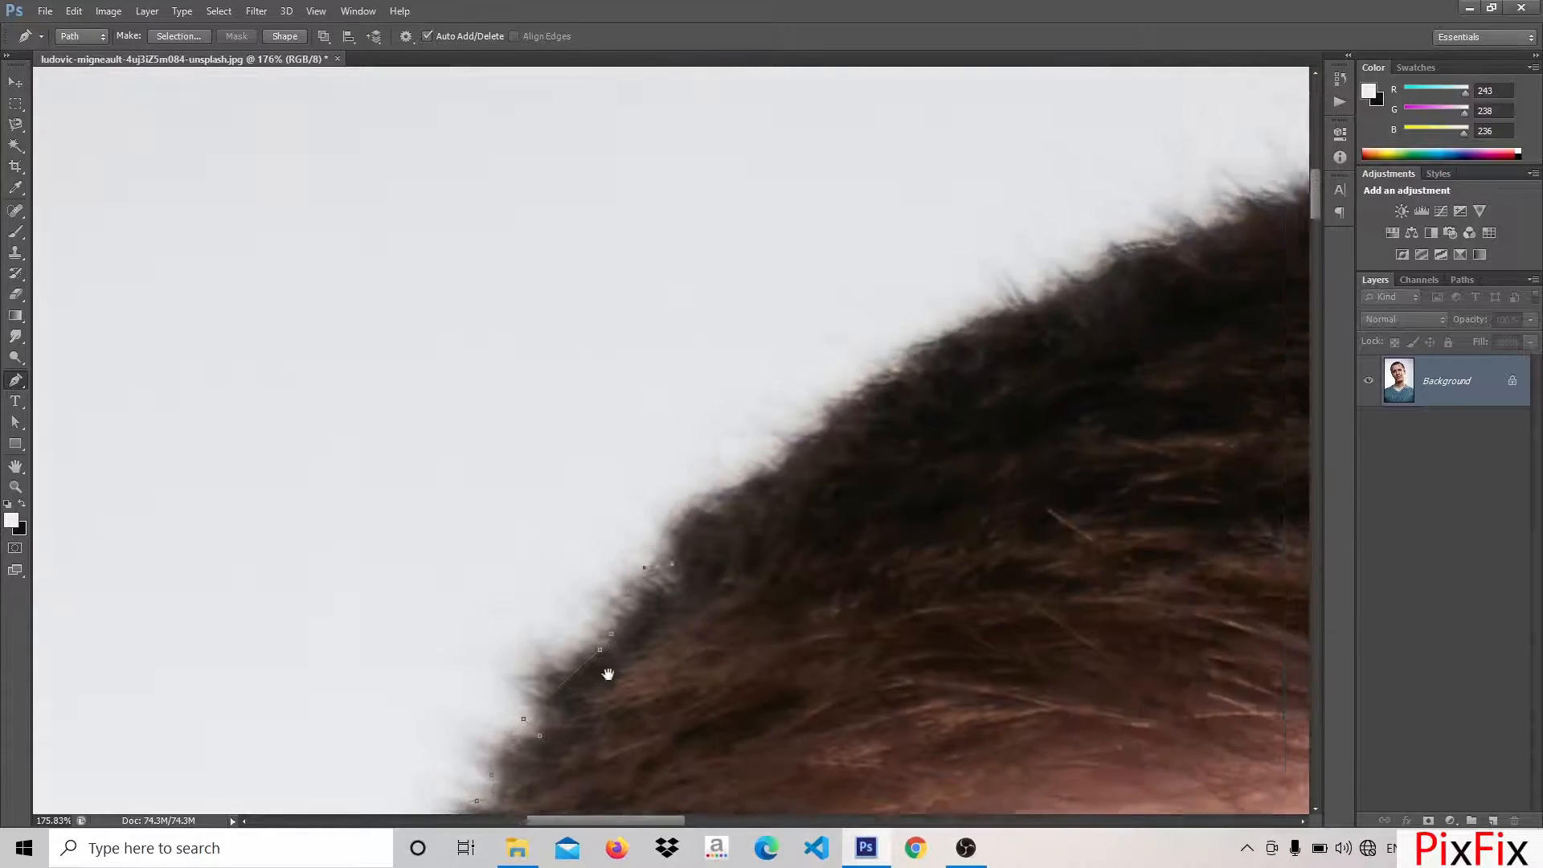
# Extend the pen path across the top of the head, following the hair edge
pyautogui.moveTo(643, 514); pyautogui.dragTo(783, 418)
pyautogui.moveTo(783, 402); pyautogui.dragTo(362, 634)
pyautogui.moveTo(461, 510); pyautogui.dragTo(333, 577)
pyautogui.moveTo(472, 541); pyautogui.dragTo(603, 496)
pyautogui.moveTo(804, 467); pyautogui.dragTo(322, 574)
pyautogui.moveTo(504, 559); pyautogui.dragTo(528, 559)
pyautogui.moveTo(884, 579); pyautogui.dragTo(338, 555)
pyautogui.scroll(-6, 337, 555)
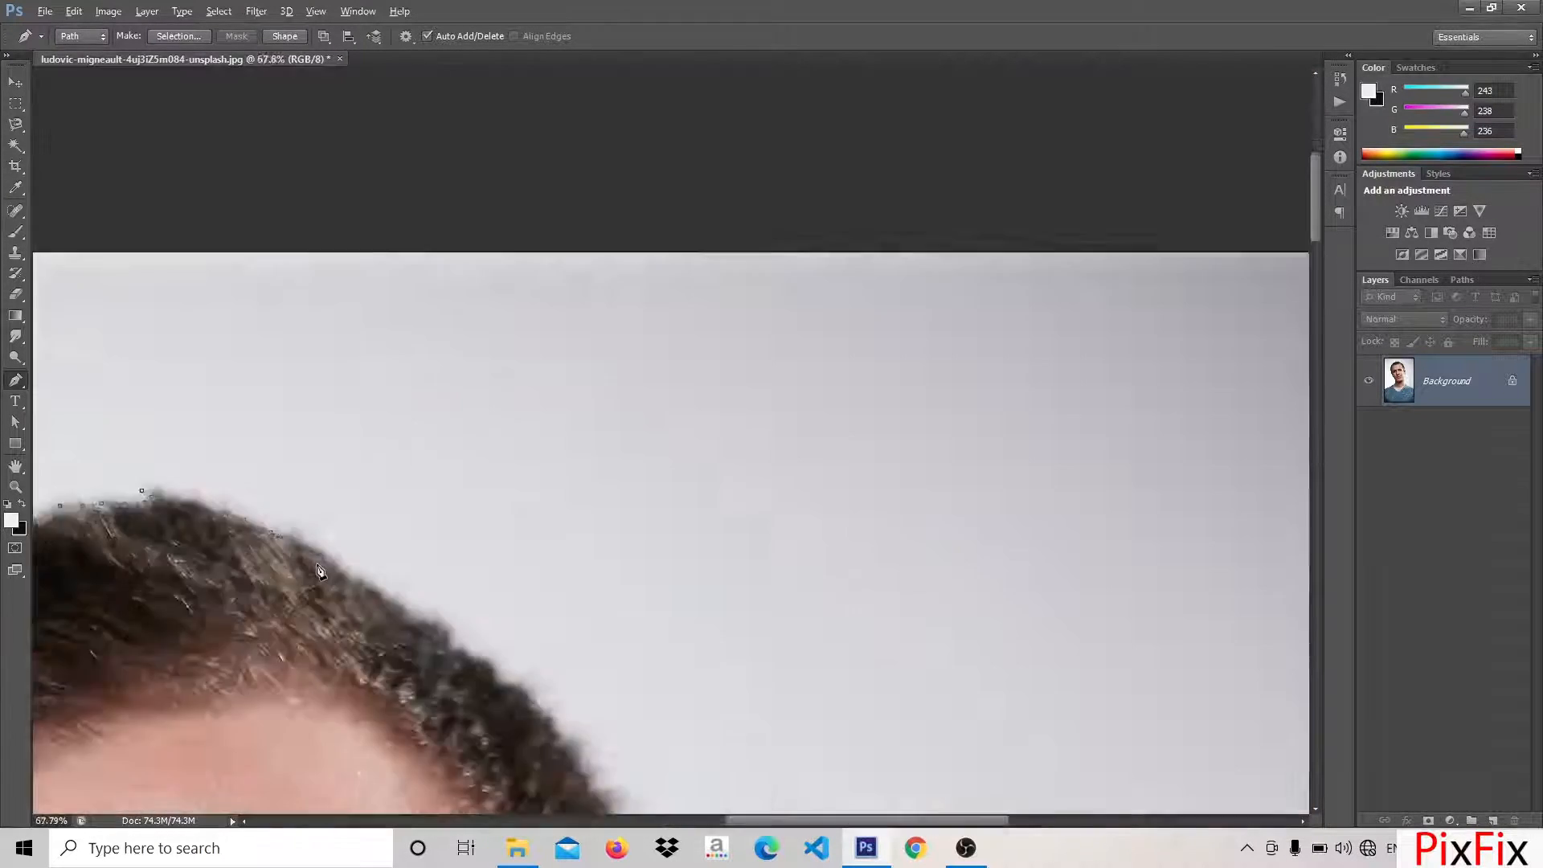
# Carry the pen path down the right side of the hair toward the ear
pyautogui.scroll(4, 337, 554)
pyautogui.moveTo(643, 691); pyautogui.dragTo(446, 639)
pyautogui.moveTo(446, 692); pyautogui.dragTo(402, 362)
pyautogui.moveTo(611, 723); pyautogui.dragTo(514, 386)
pyautogui.moveTo(610, 462); pyautogui.dragTo(622, 469)
pyautogui.moveTo(667, 562); pyautogui.dragTo(493, 407)
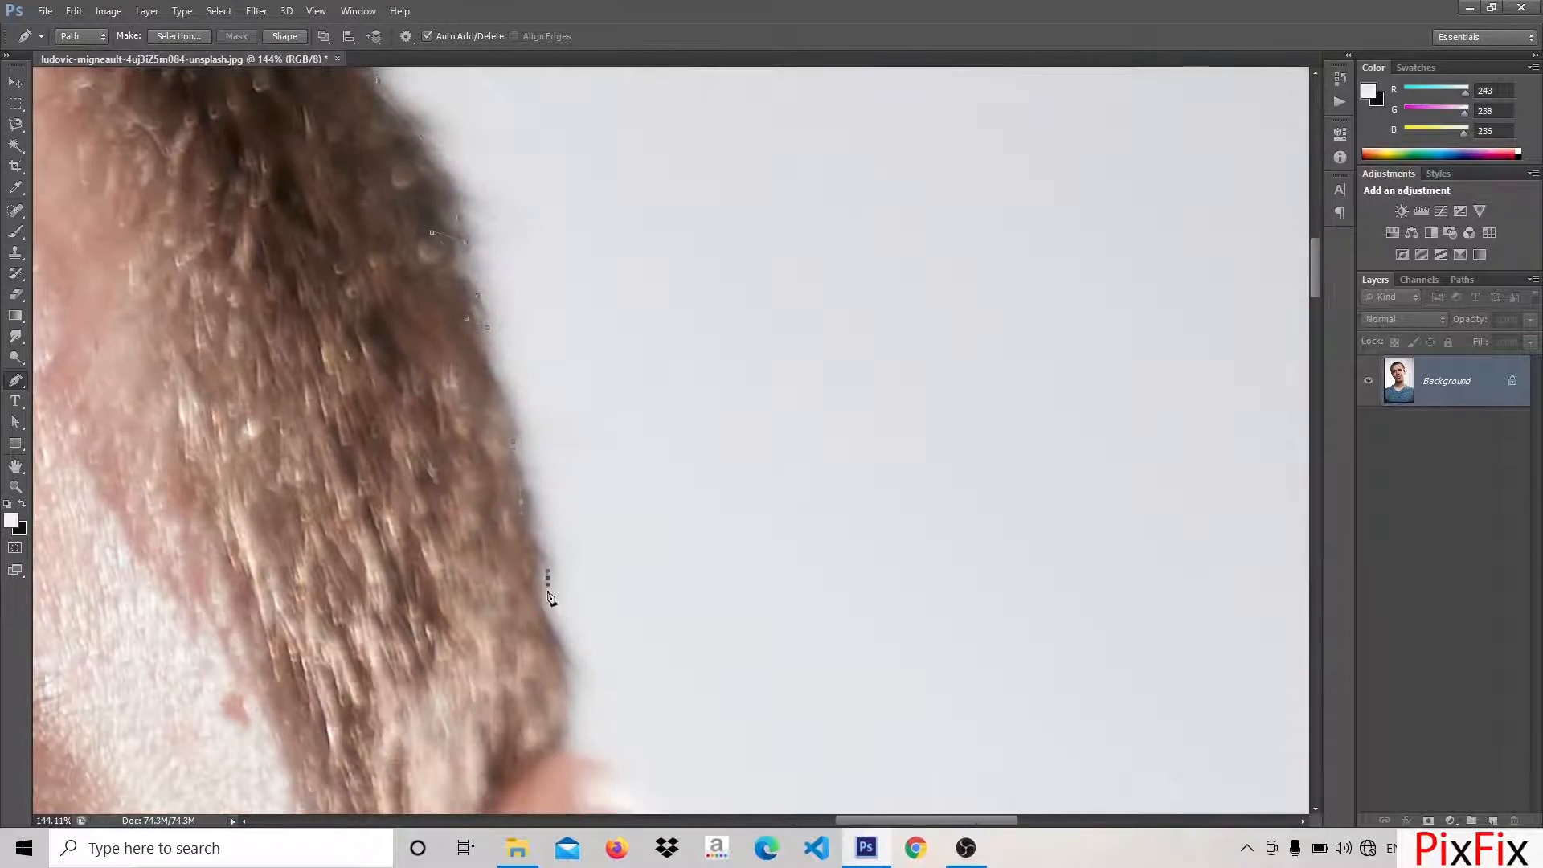
# Outline the outer edge of the right-side ear with the pen path, down to the earlobe
pyautogui.moveTo(635, 772); pyautogui.dragTo(434, 120)
pyautogui.moveTo(458, 249); pyautogui.dragTo(486, 334)
pyautogui.moveTo(506, 655); pyautogui.dragTo(506, 691)
pyautogui.moveTo(496, 771); pyautogui.dragTo(638, 313)
pyautogui.moveTo(584, 450); pyautogui.dragTo(533, 512)
pyautogui.keyDown('alt'); pyautogui.moveTo(532, 512); pyautogui.dragTo(572, 472); pyautogui.keyUp('alt')
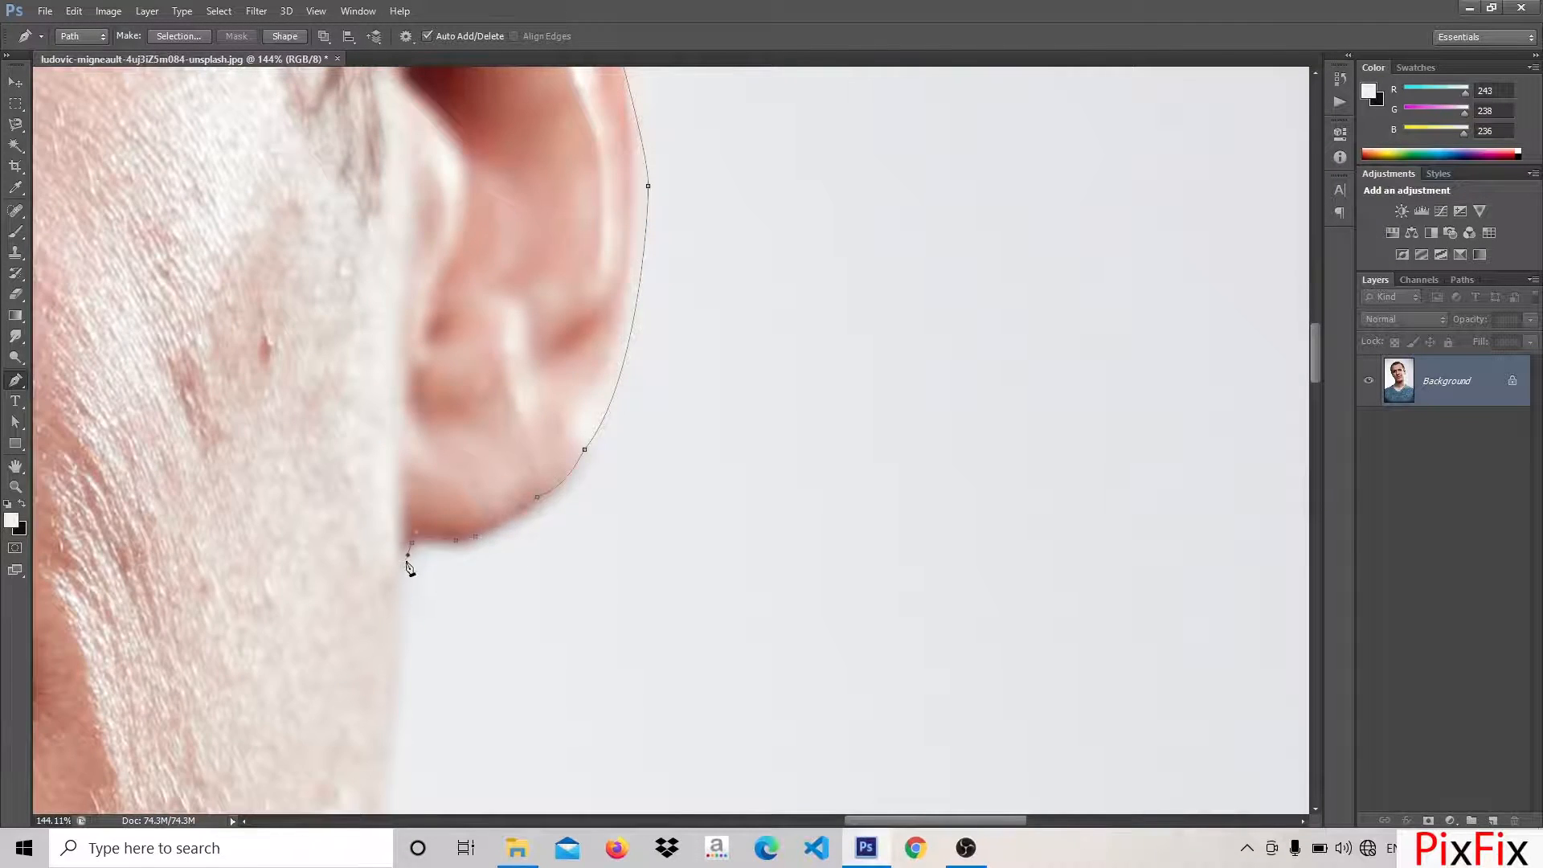
# Continue the pen path from the earlobe down the jaw and neck to the shirt collar
pyautogui.scroll(-3, 407, 563)
pyautogui.moveTo(394, 771); pyautogui.dragTo(417, 482)
pyautogui.moveTo(419, 482); pyautogui.dragTo(417, 506)
pyautogui.moveTo(402, 723); pyautogui.dragTo(305, 345)
pyautogui.moveTo(420, 569)
pyautogui.mouseDown()
pyautogui.moveTo(523, 634)
pyautogui.moveTo(431, 569)
pyautogui.mouseUp()
pyautogui.moveTo(466, 604); pyautogui.dragTo(394, 528)
pyautogui.moveTo(394, 528); pyautogui.dragTo(428, 557)
pyautogui.scroll(-3, 428, 557)
pyautogui.moveTo(423, 597); pyautogui.dragTo(446, 645)
# Finish and close the path along the right shoulder and around the shirt, and use it as a mask hiding the background
pyautogui.scroll(-2, 450, 634)
pyautogui.moveTo(747, 731); pyautogui.dragTo(537, 639)
pyautogui.moveTo(647, 729); pyautogui.dragTo(464, 640)
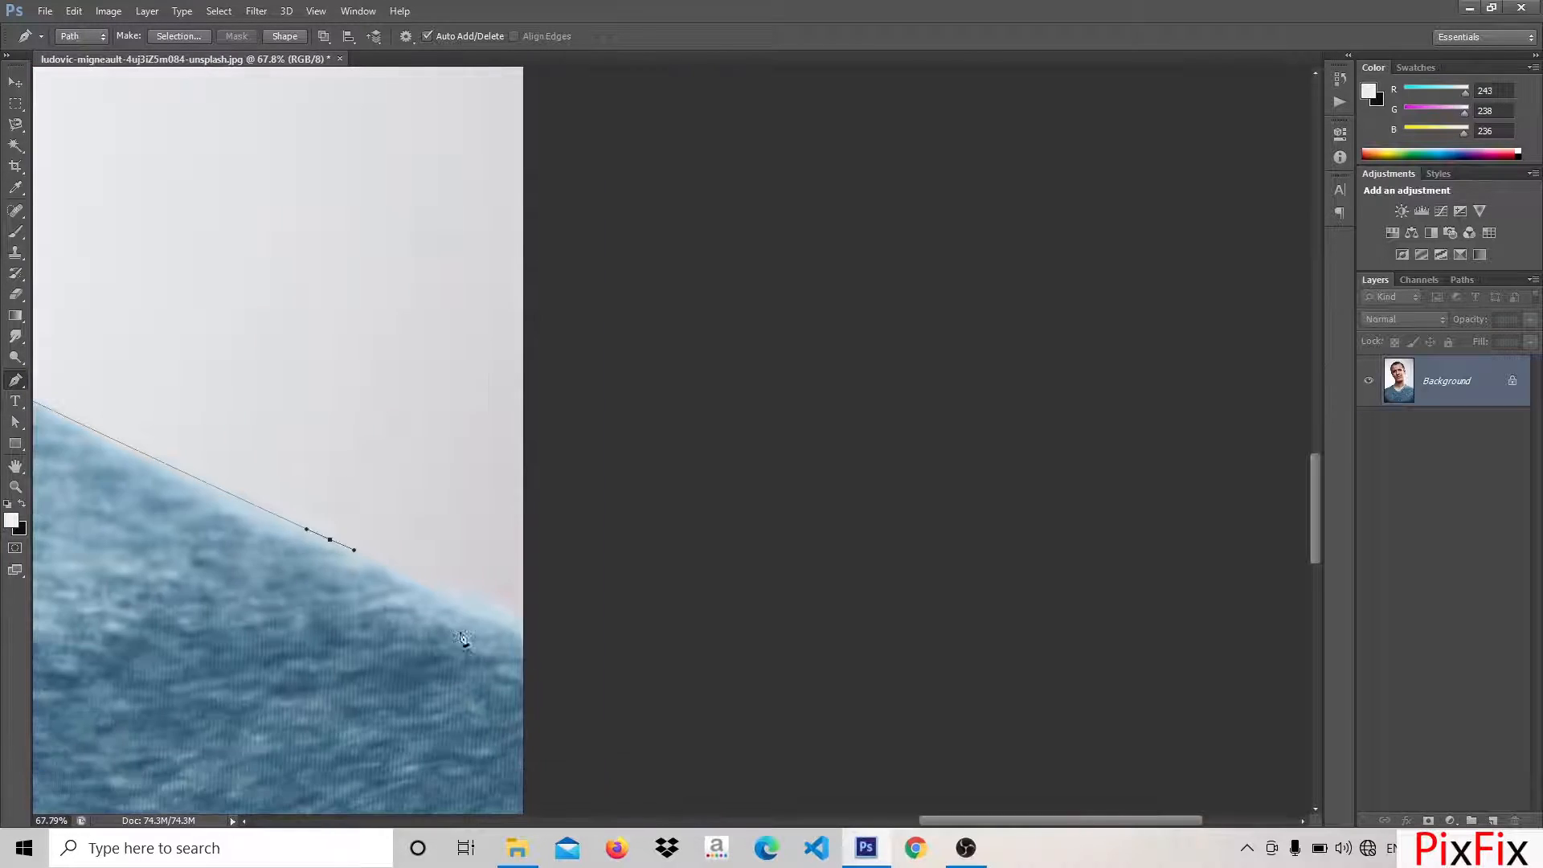
pyautogui.scroll(-4, 873, 651)
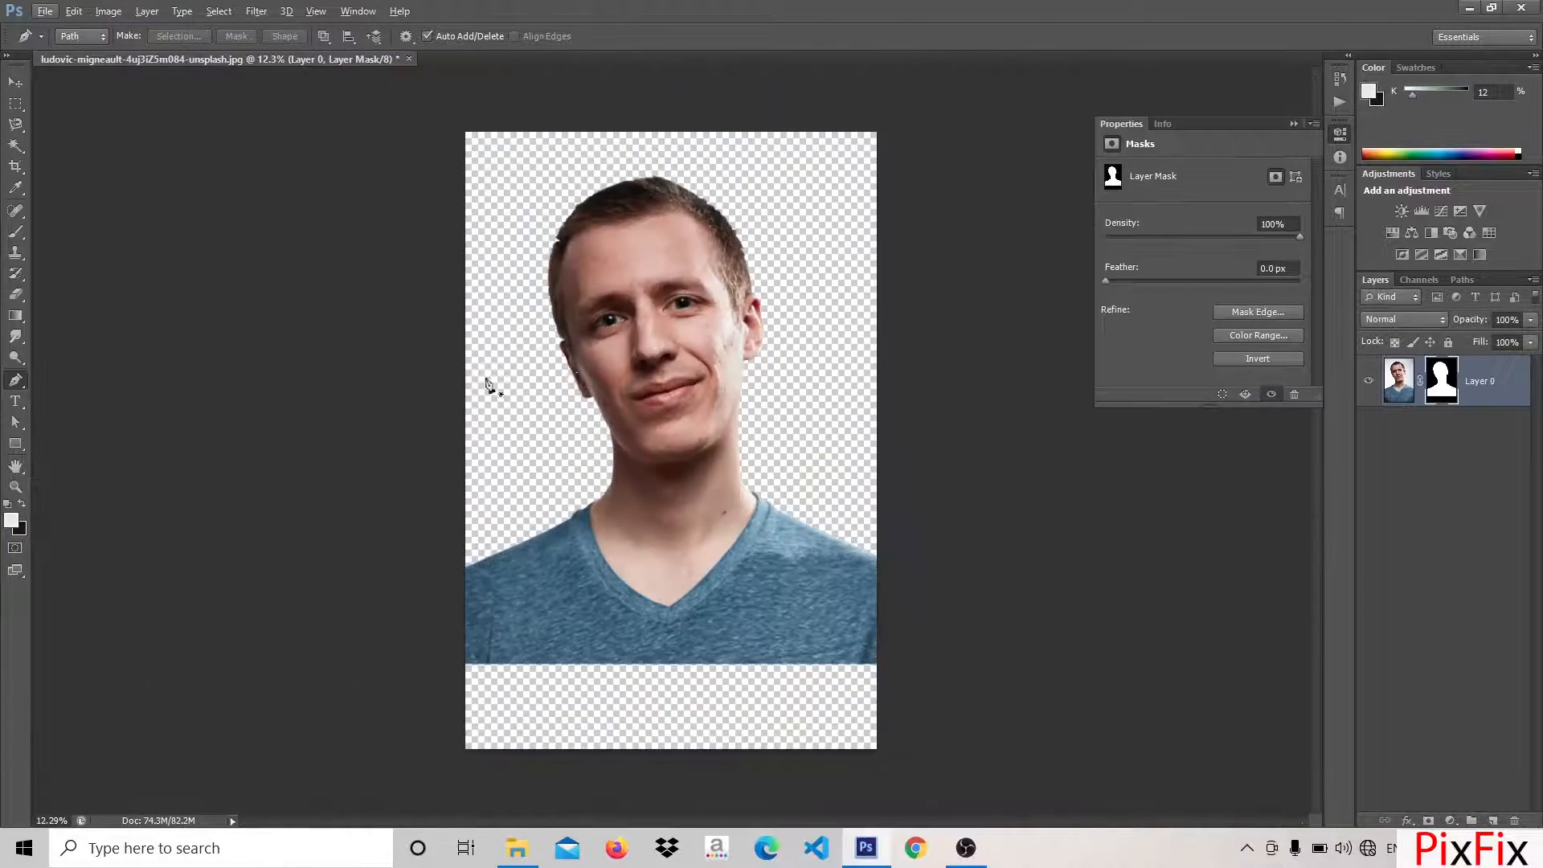
pyautogui.scroll(5, 489, 386)
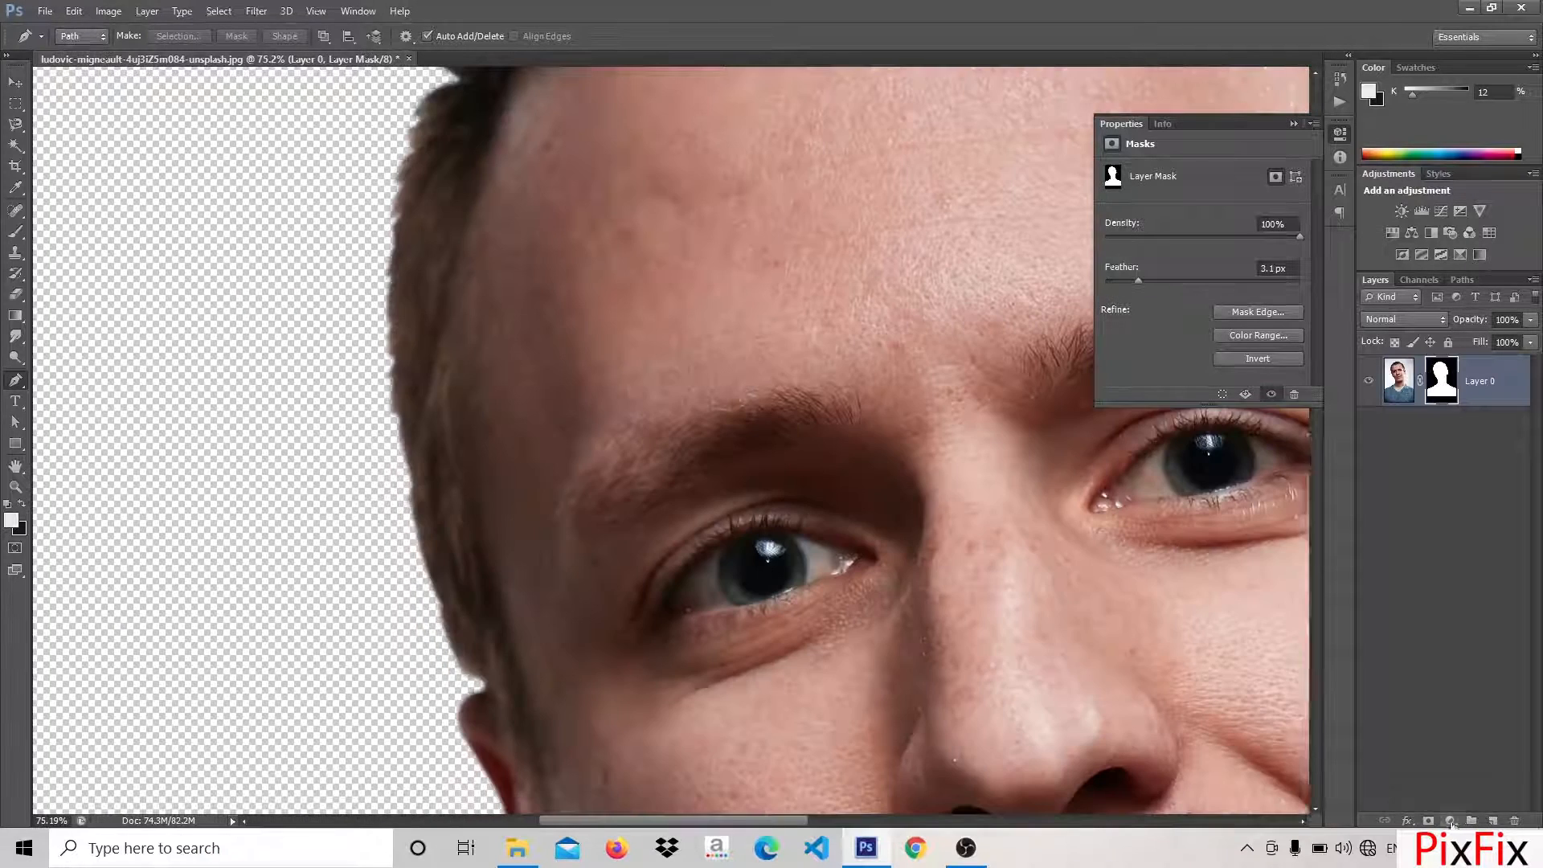
# Feather the portrait's layer mask by 3.1 px and add a grey Solid Color fill layer beneath the portrait
pyautogui.click(1450, 821)
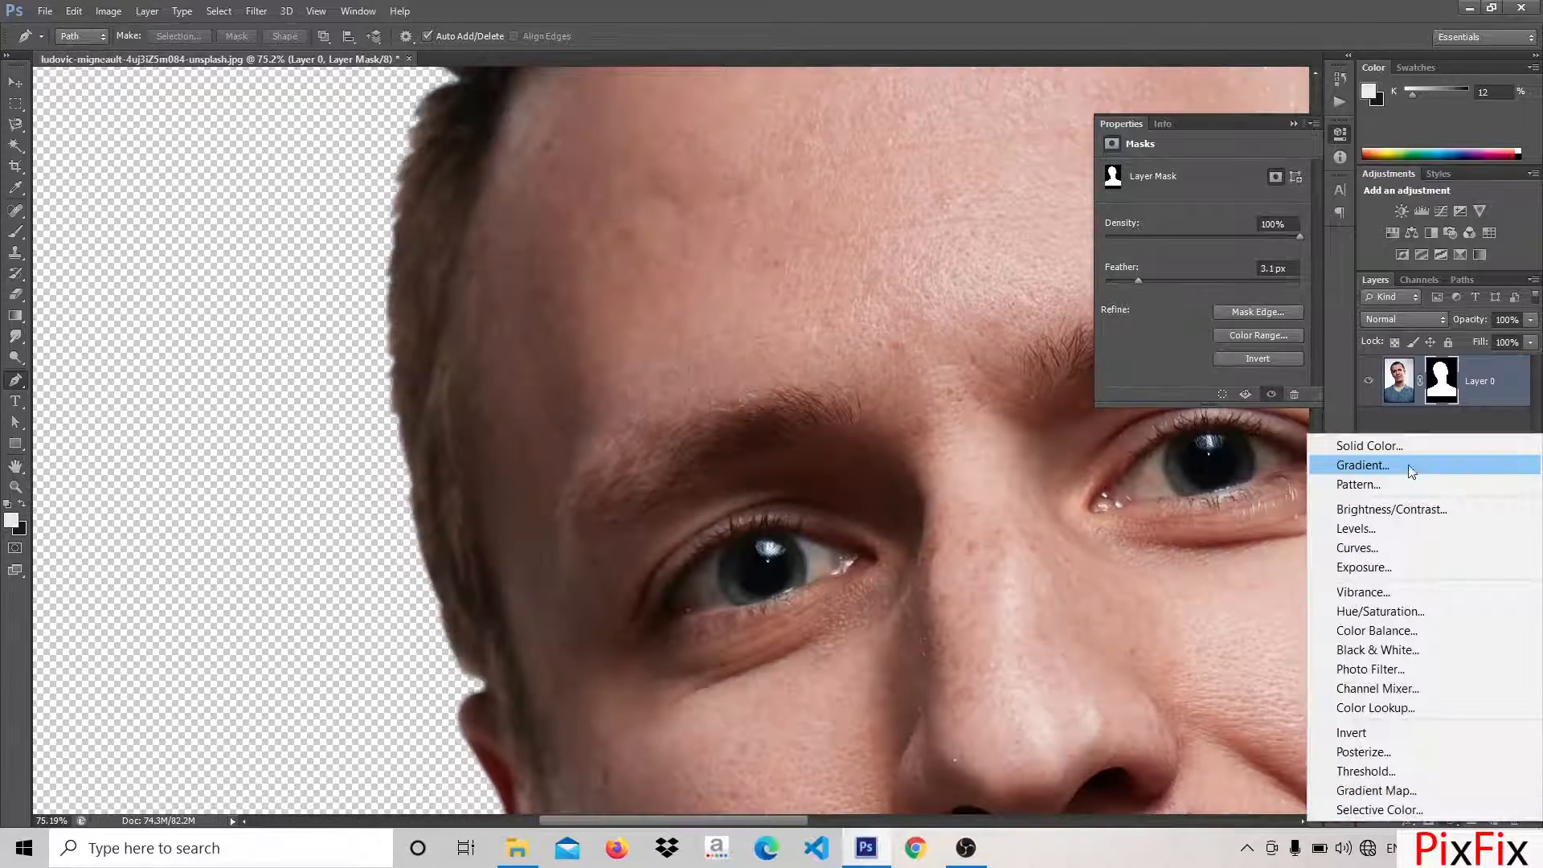
pyautogui.click(1398, 450)
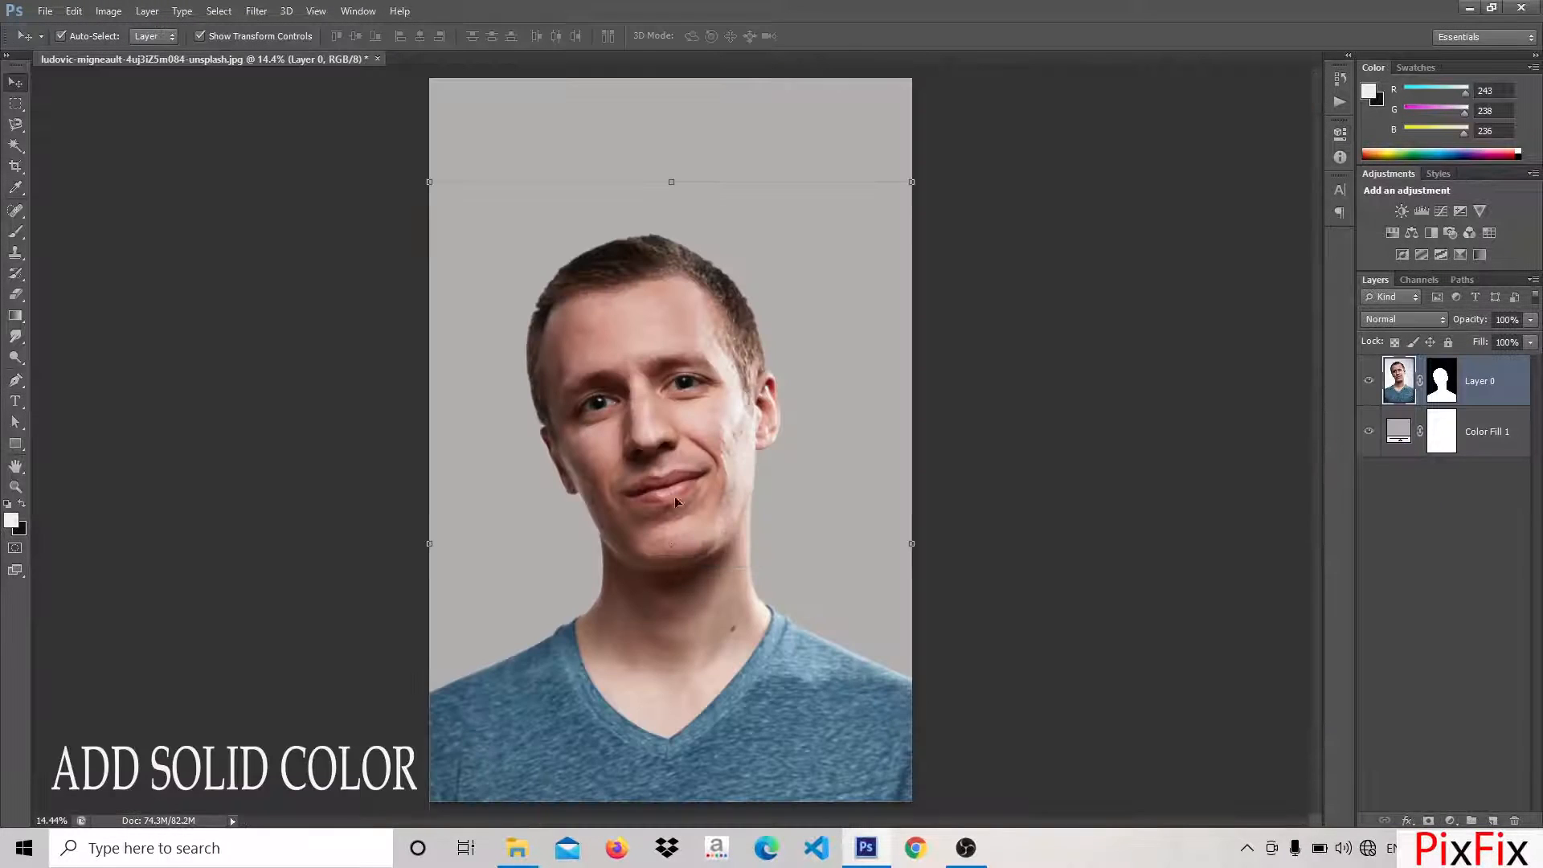
pyautogui.click(1189, 402)
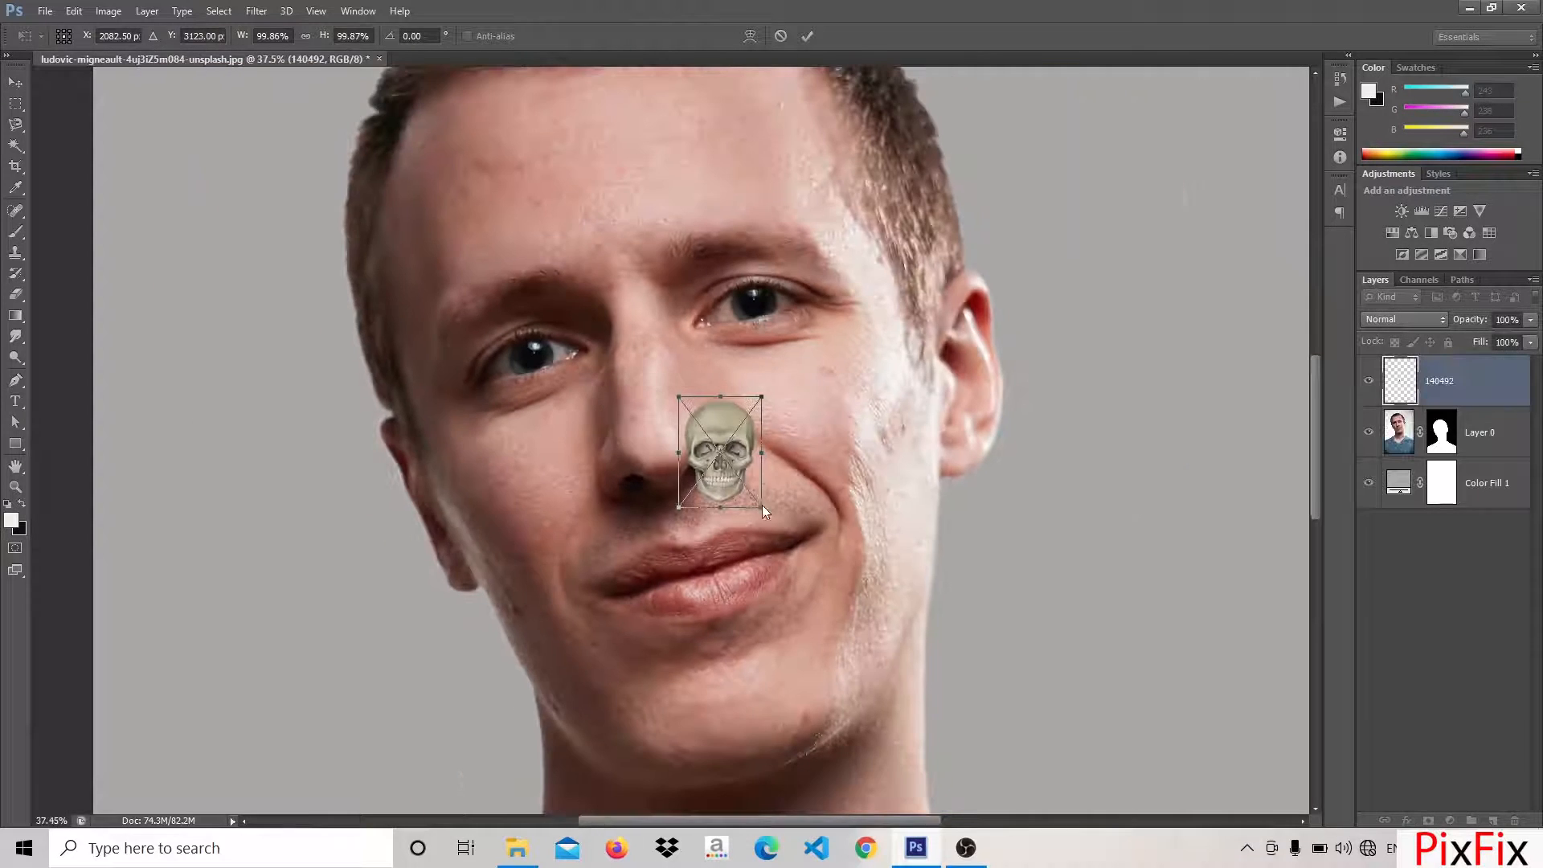
# Enlarge the placed skull image to about 732%, rotate it about -15.4 degrees and position it over the face
pyautogui.moveTo(761, 505); pyautogui.dragTo(846, 653)
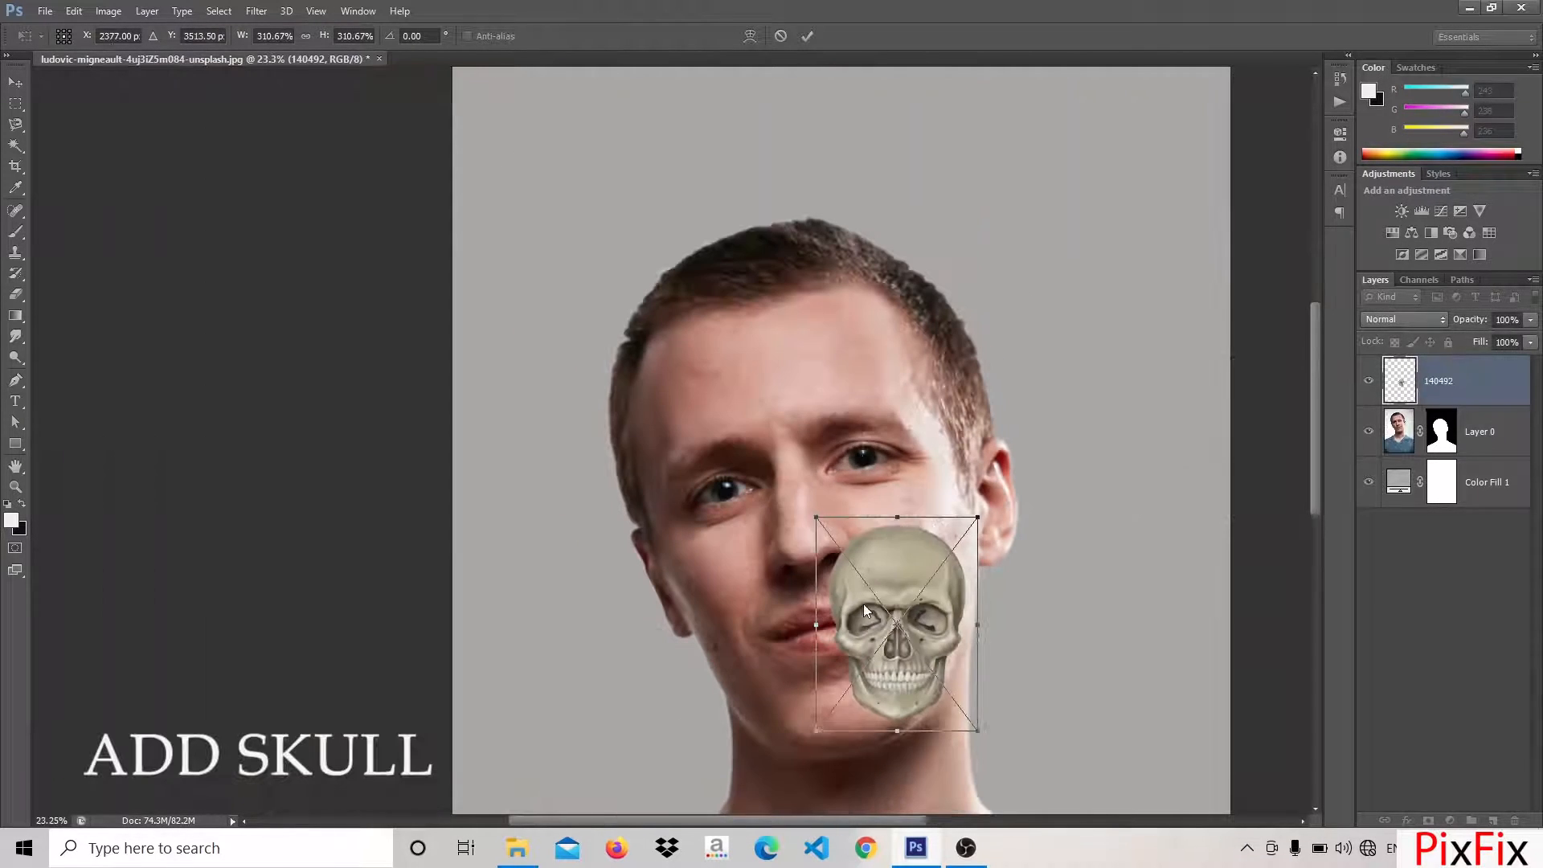
pyautogui.moveTo(863, 605); pyautogui.dragTo(983, 725)
pyautogui.moveTo(997, 732); pyautogui.dragTo(1036, 688)
pyautogui.moveTo(991, 675)
pyautogui.mouseDown()
pyautogui.moveTo(920, 627)
pyautogui.moveTo(1005, 673)
pyautogui.mouseUp()
pyautogui.moveTo(799, 525); pyautogui.dragTo(791, 487)
pyautogui.moveTo(995, 642); pyautogui.dragTo(1122, 737)
pyautogui.moveTo(885, 664); pyautogui.dragTo(823, 644)
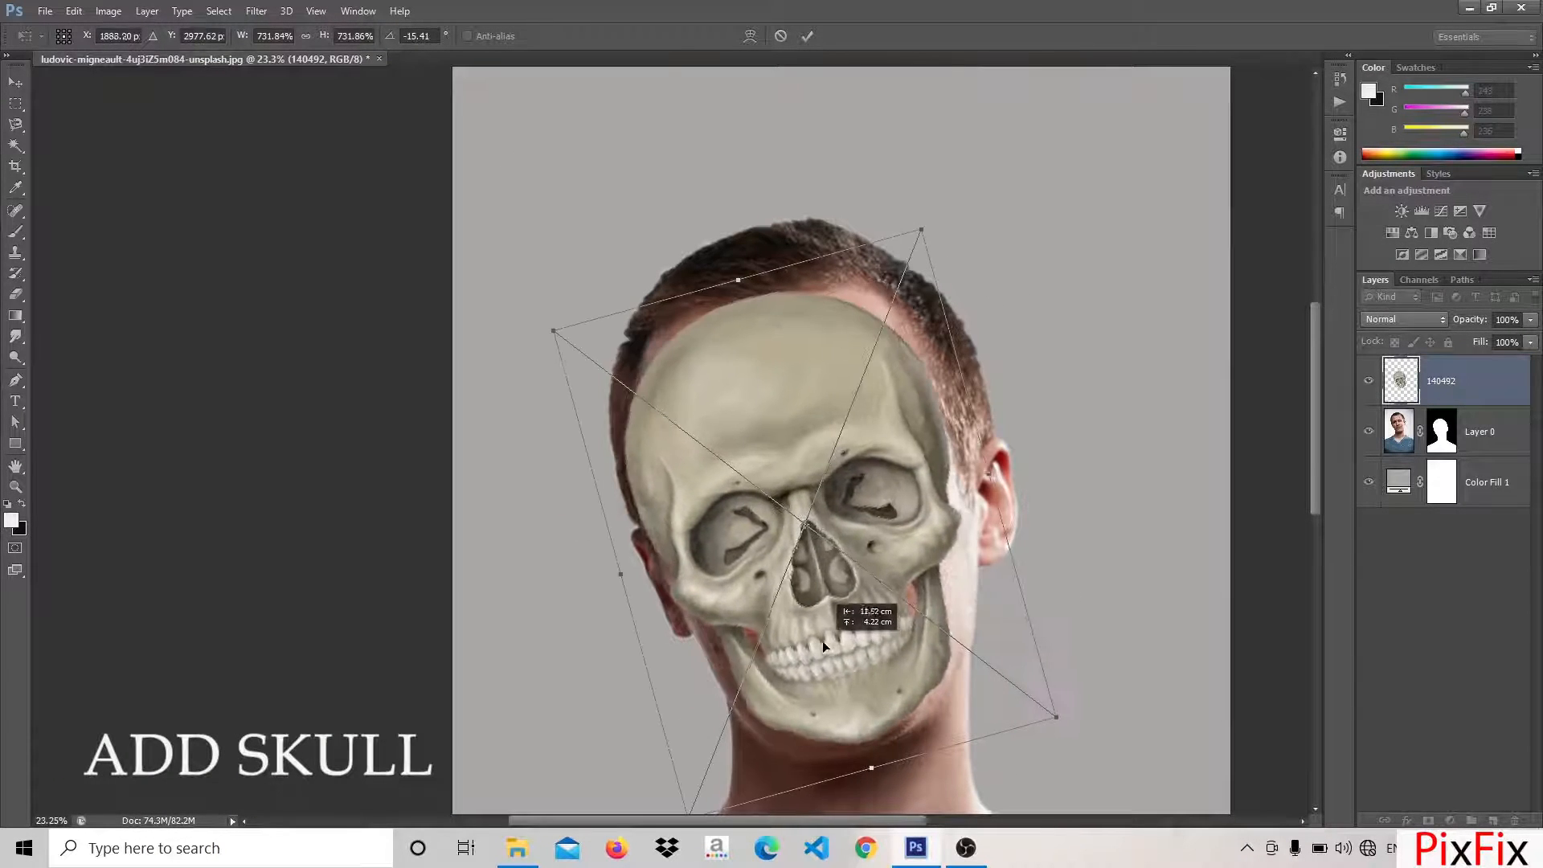
# Lower the skull layer's opacity to 30% to check its alignment with the face, and commit the transform
pyautogui.click(1529, 322)
pyautogui.moveTo(1474, 340); pyautogui.dragTo(1485, 340)
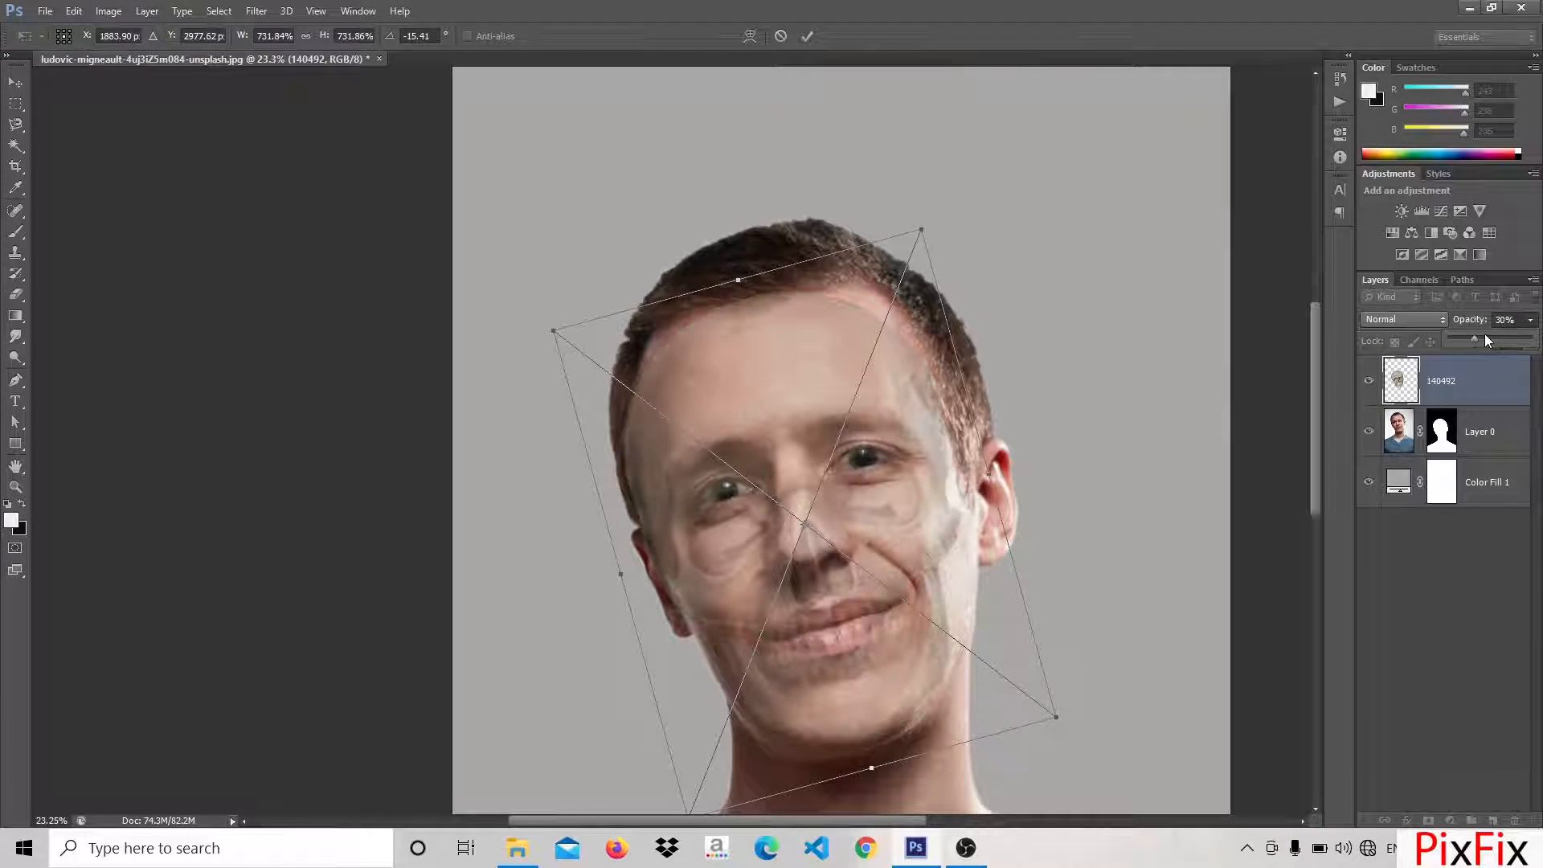
pyautogui.doubleClick(836, 658)
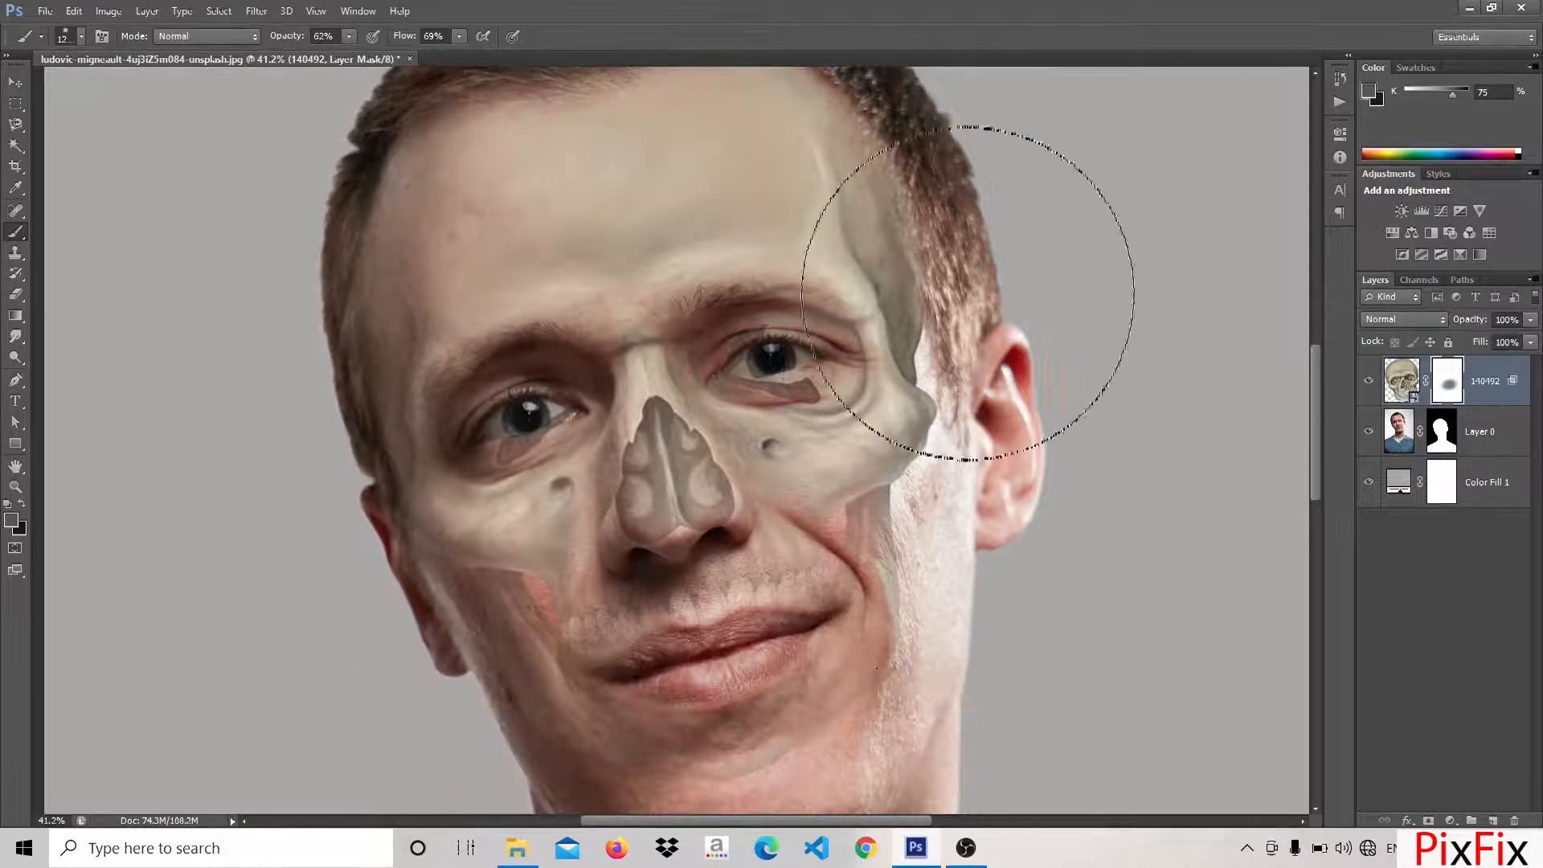
# Brush with a dark colour on the skull layer's mask to reveal the eyes and blend the bone into the face
pyautogui.moveTo(968, 292)
pyautogui.mouseDown()
pyautogui.moveTo(961, 498)
pyautogui.moveTo(944, 479)
pyautogui.mouseUp()
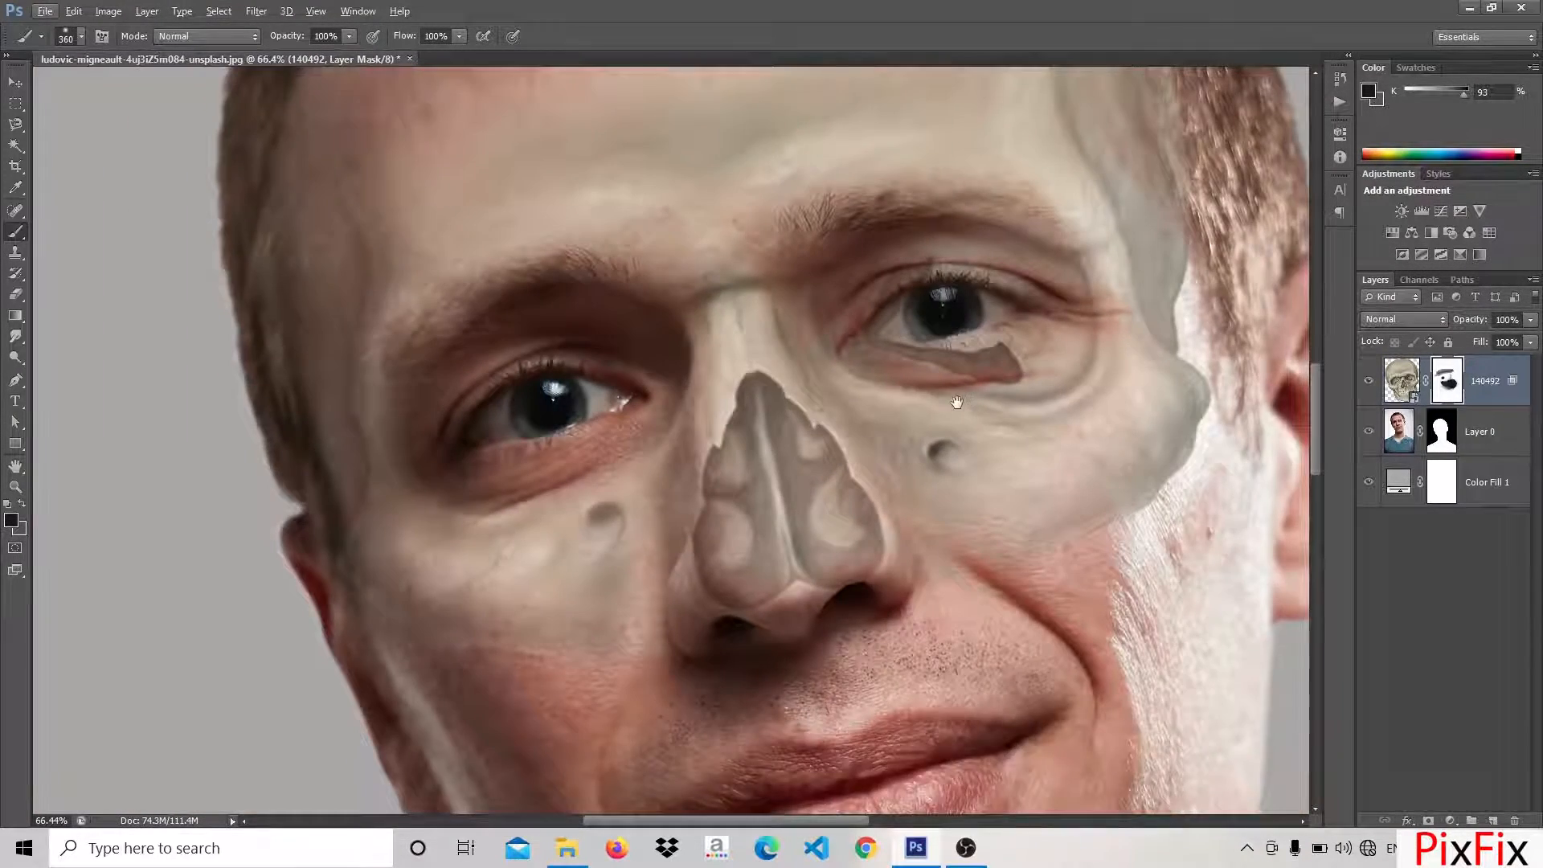
pyautogui.moveTo(957, 402); pyautogui.dragTo(826, 463)
pyautogui.scroll(7, 838, 387)
pyautogui.moveTo(773, 360); pyautogui.dragTo(891, 353)
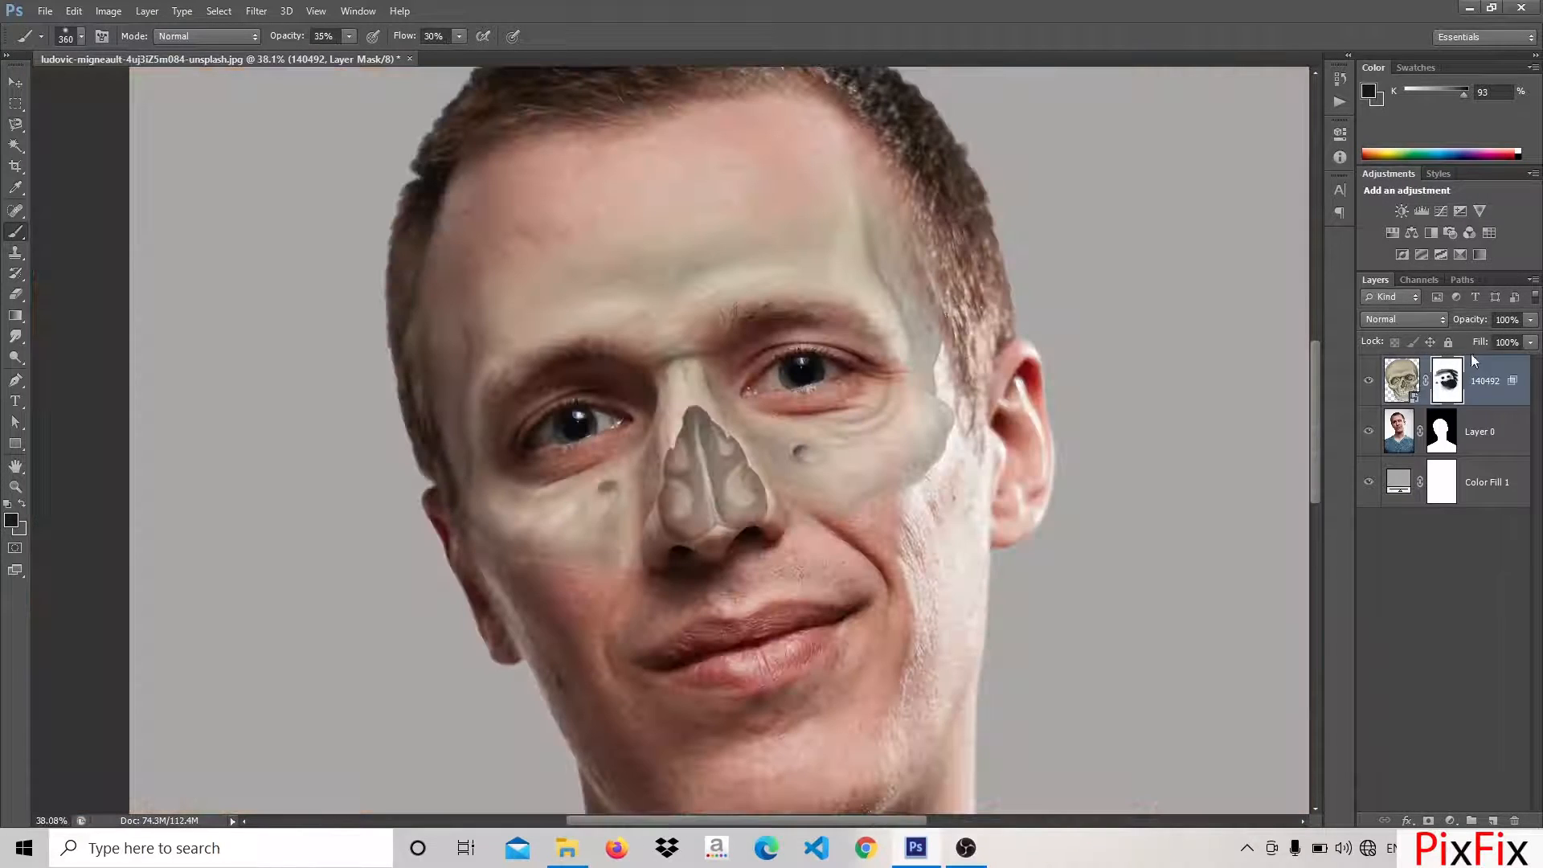
# Set the skull layer's blend mode to Luminosity and apply Brightness/Contrast with brightness 53 and contrast -17
pyautogui.click(1440, 319)
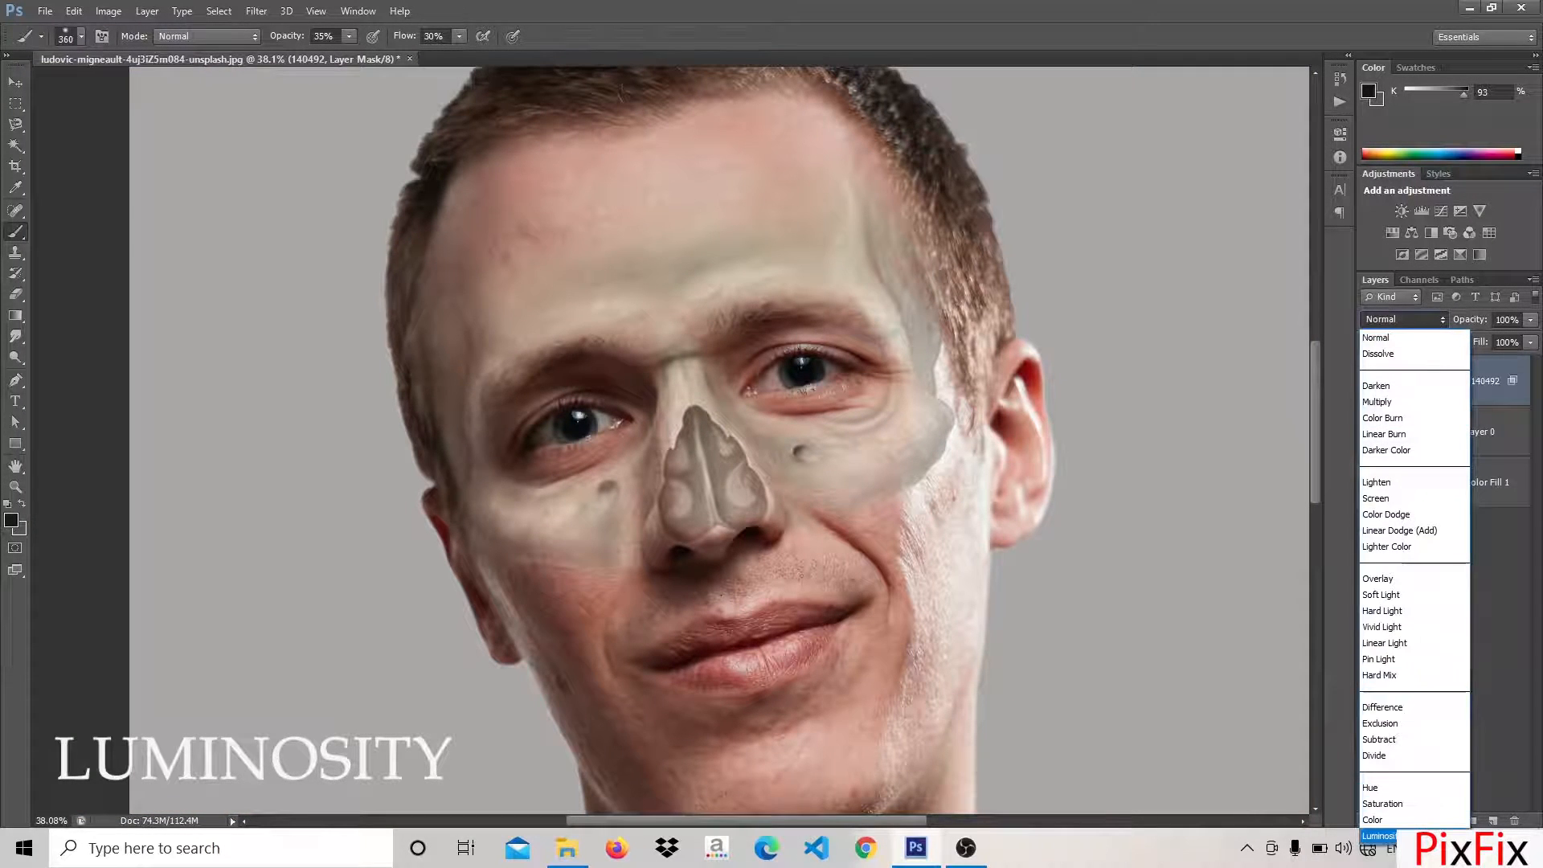
pyautogui.click(1378, 836)
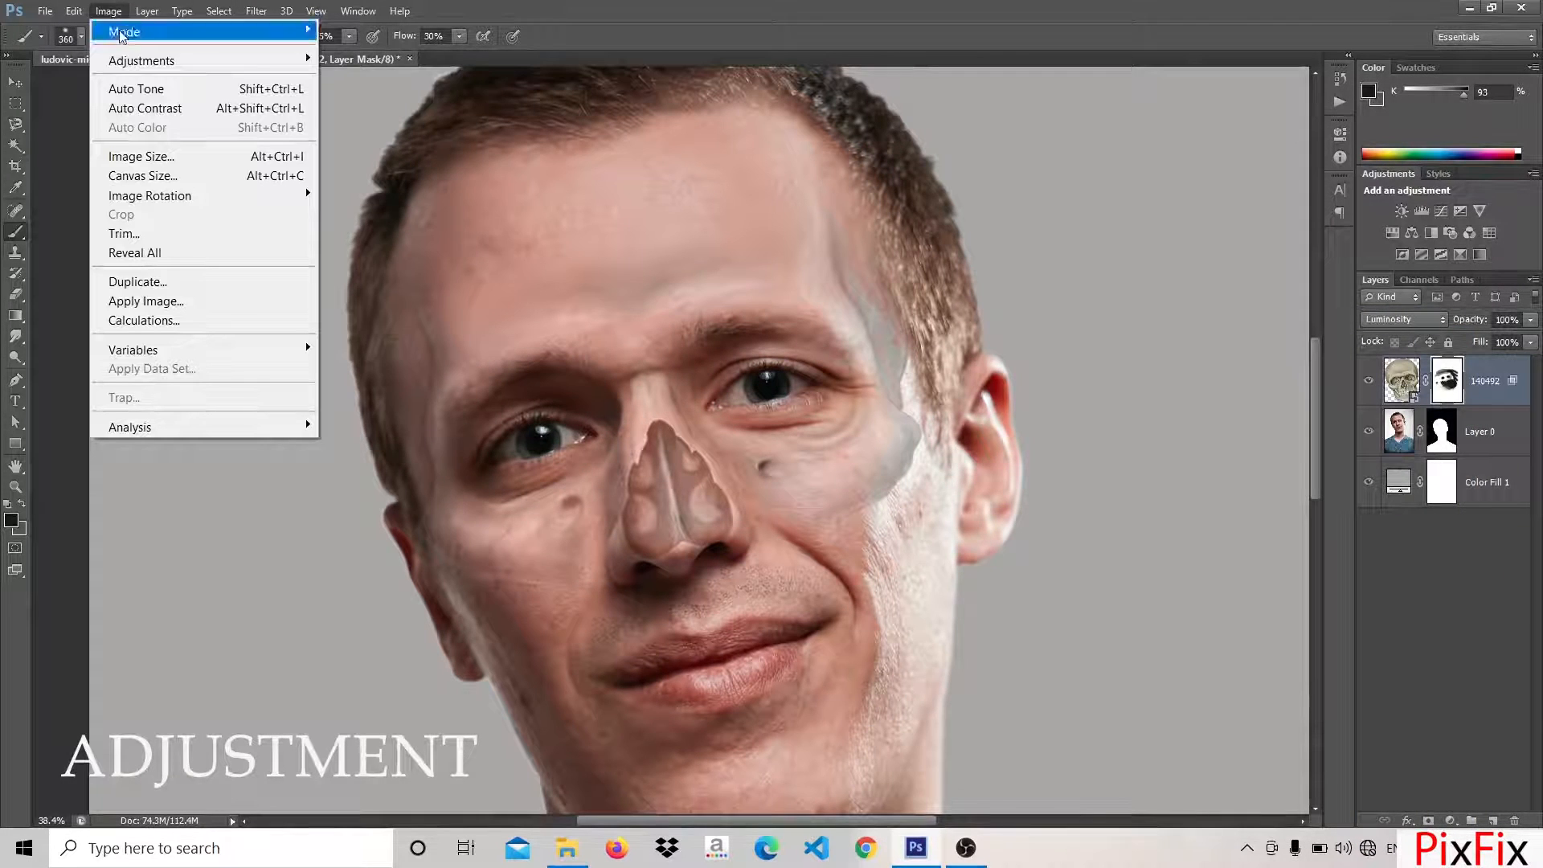
pyautogui.moveTo(136, 62)
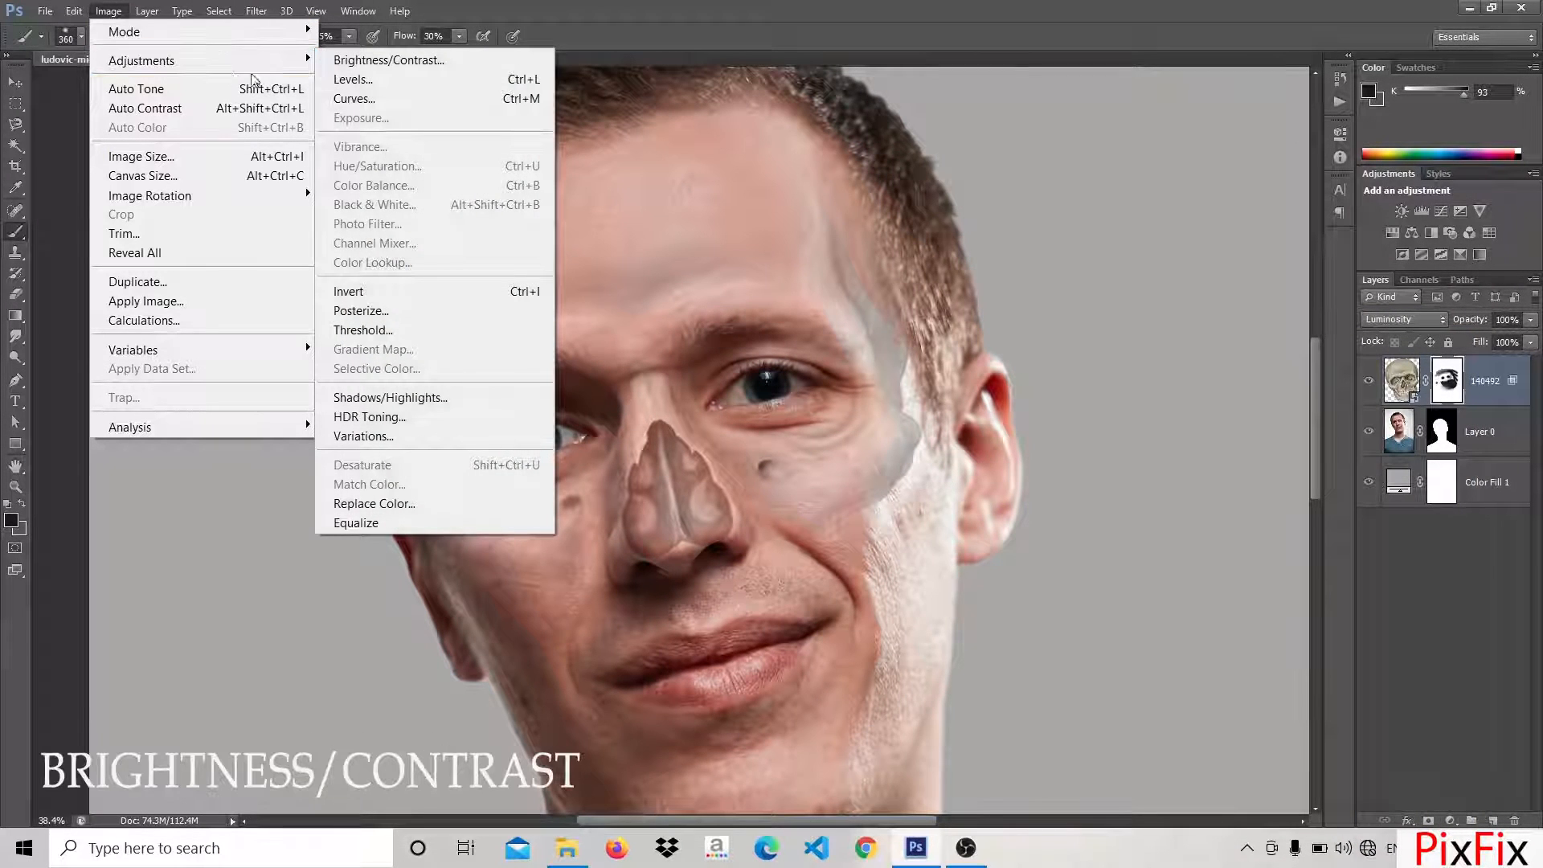
pyautogui.click(384, 62)
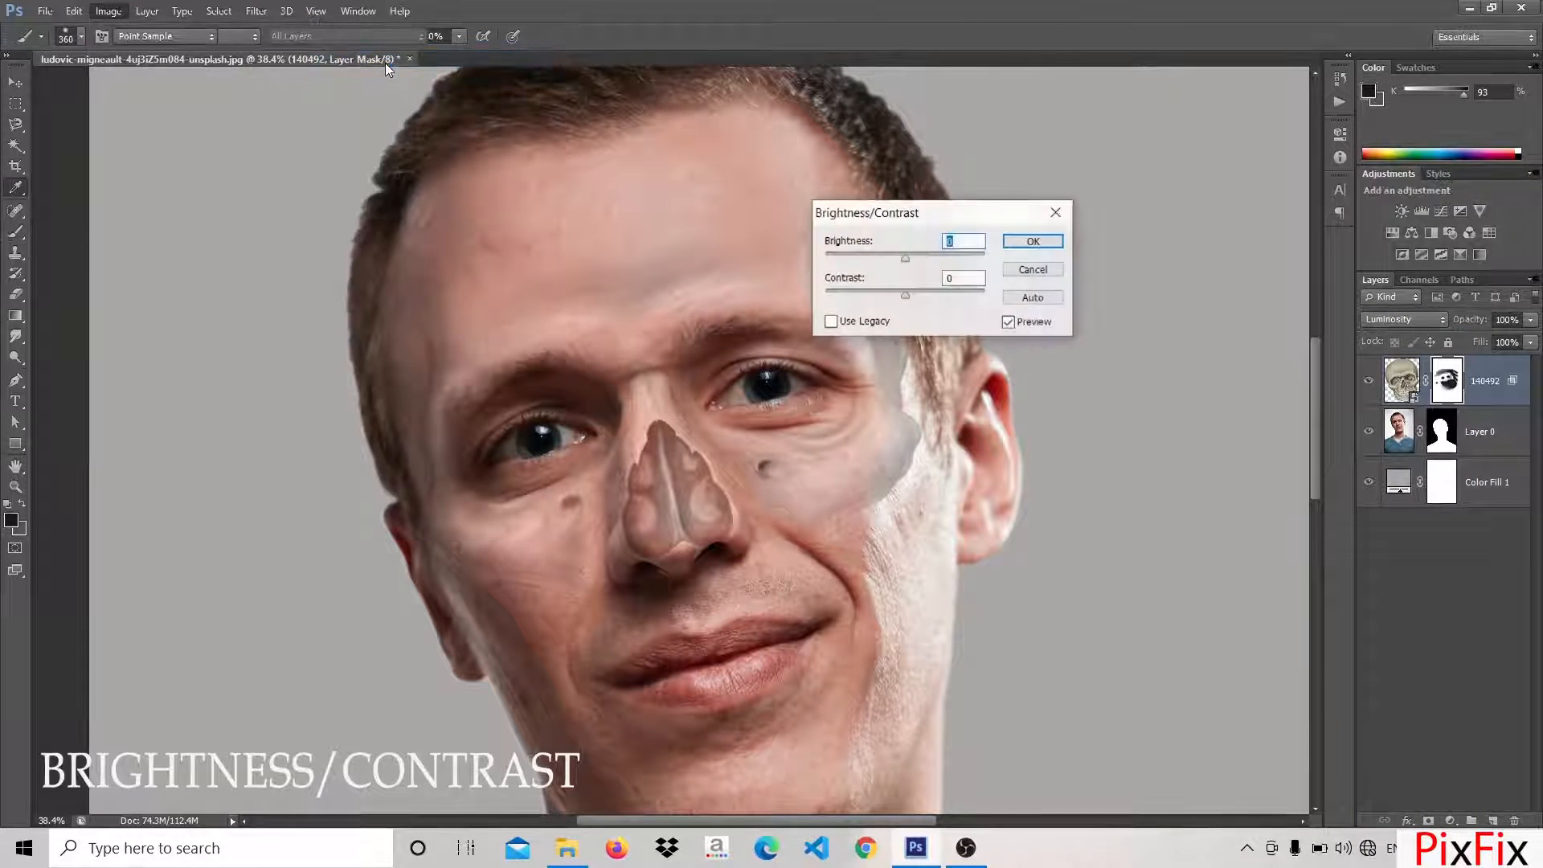
pyautogui.moveTo(924, 256); pyautogui.dragTo(931, 256)
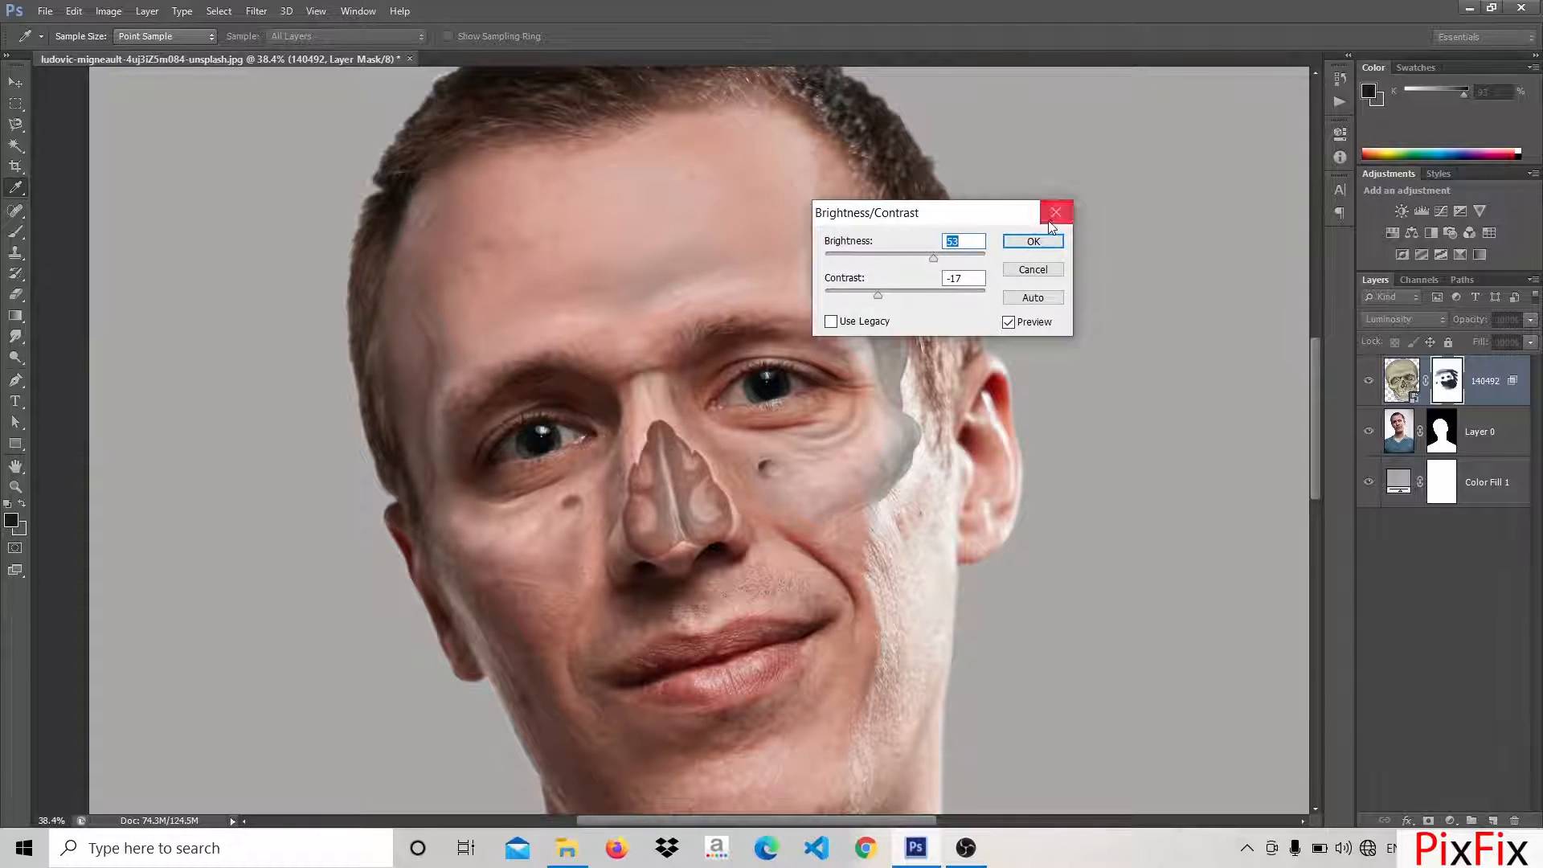
pyautogui.click(1033, 241)
pyautogui.press('b')
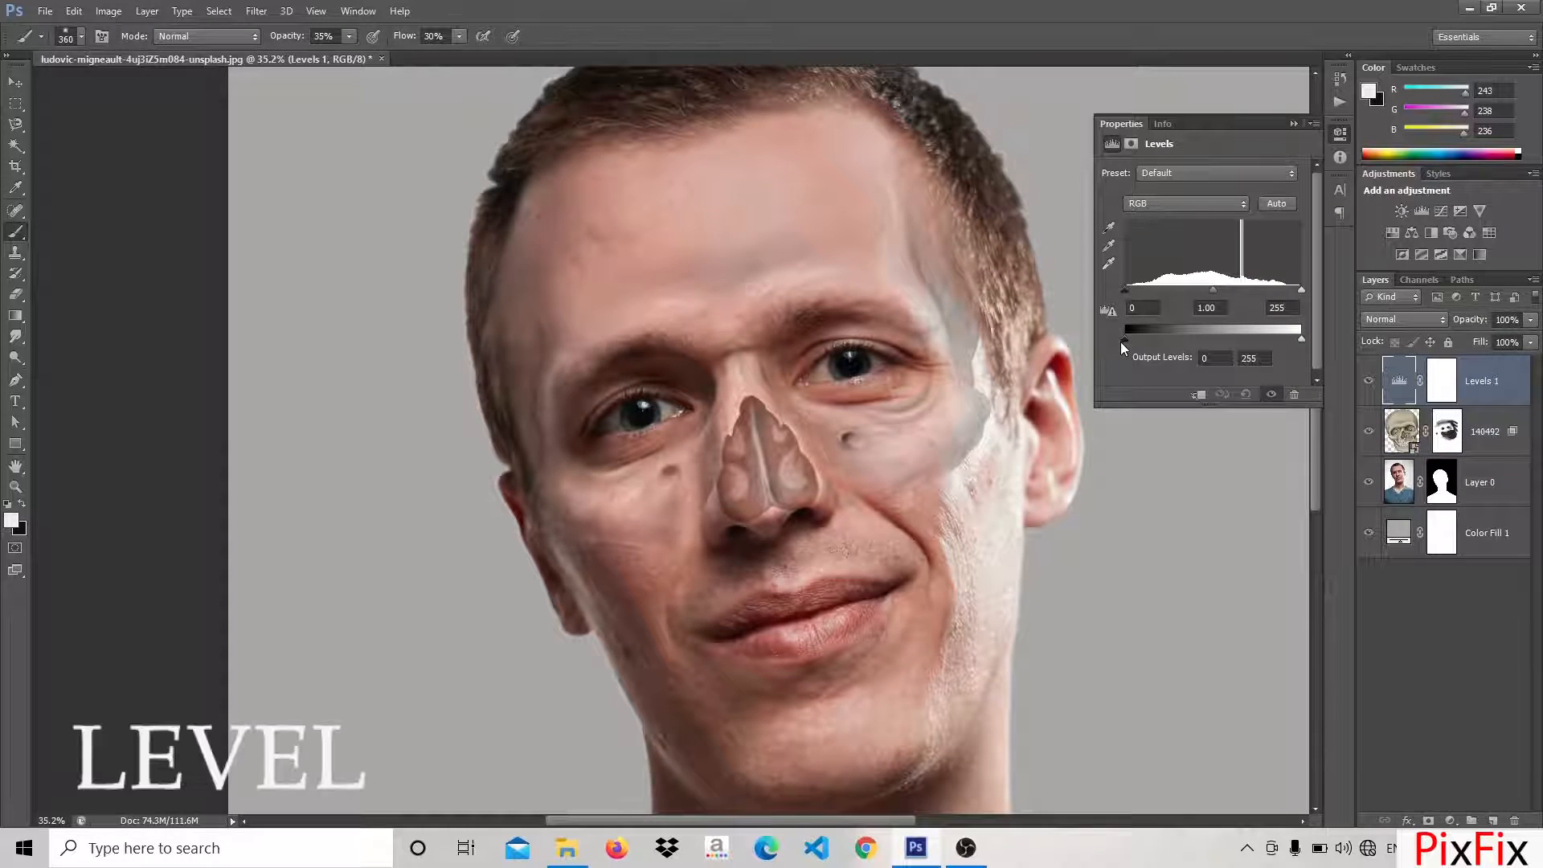
# Raise the Levels adjustment layer's black output level to 181 and invert its mask
pyautogui.moveTo(1121, 340); pyautogui.dragTo(1254, 363)
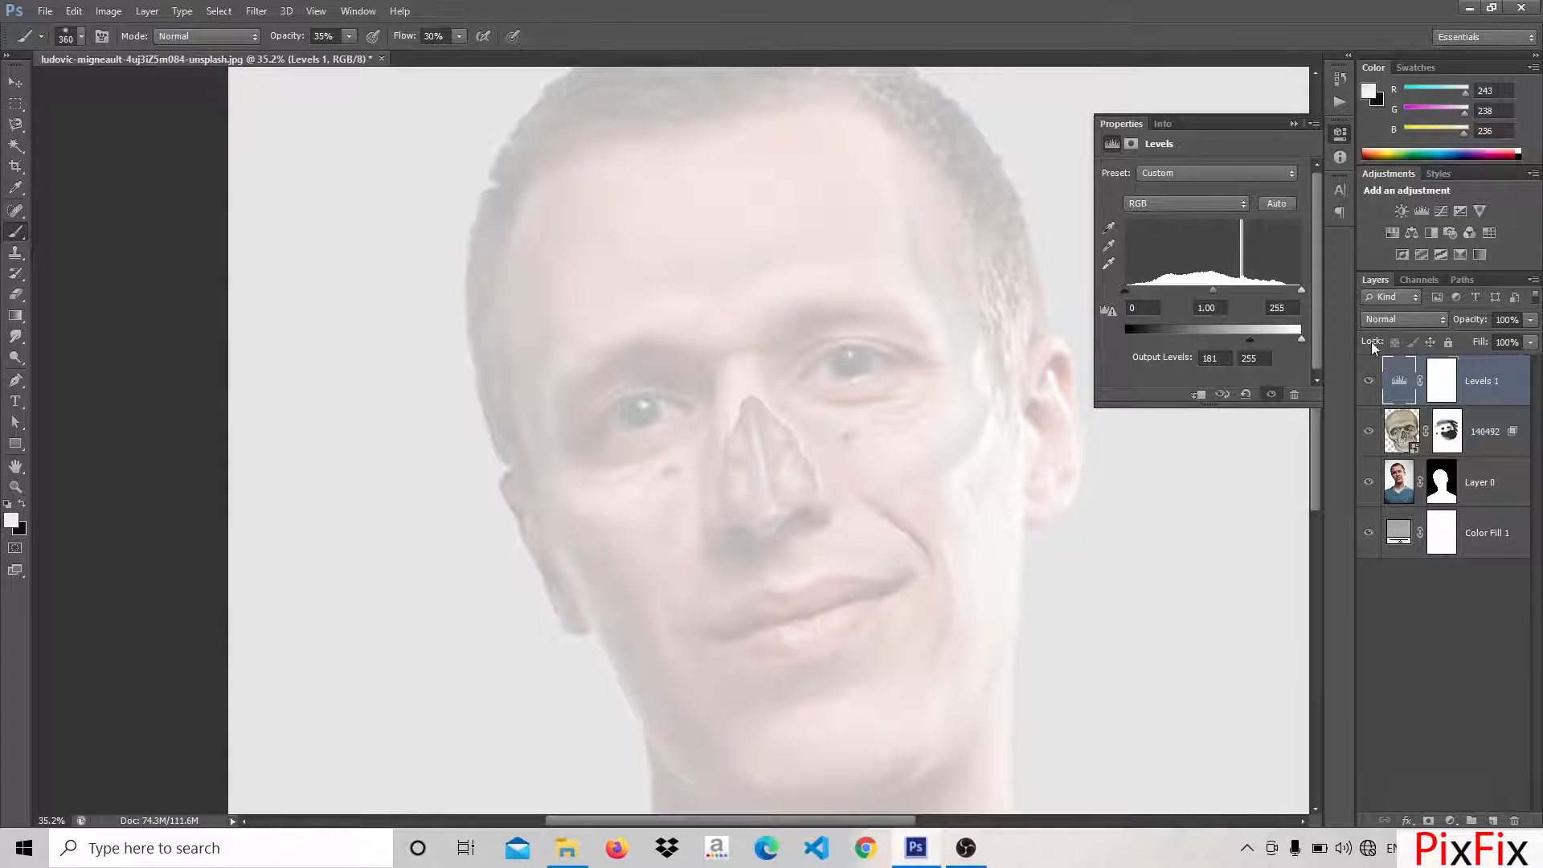
pyautogui.click(1443, 383)
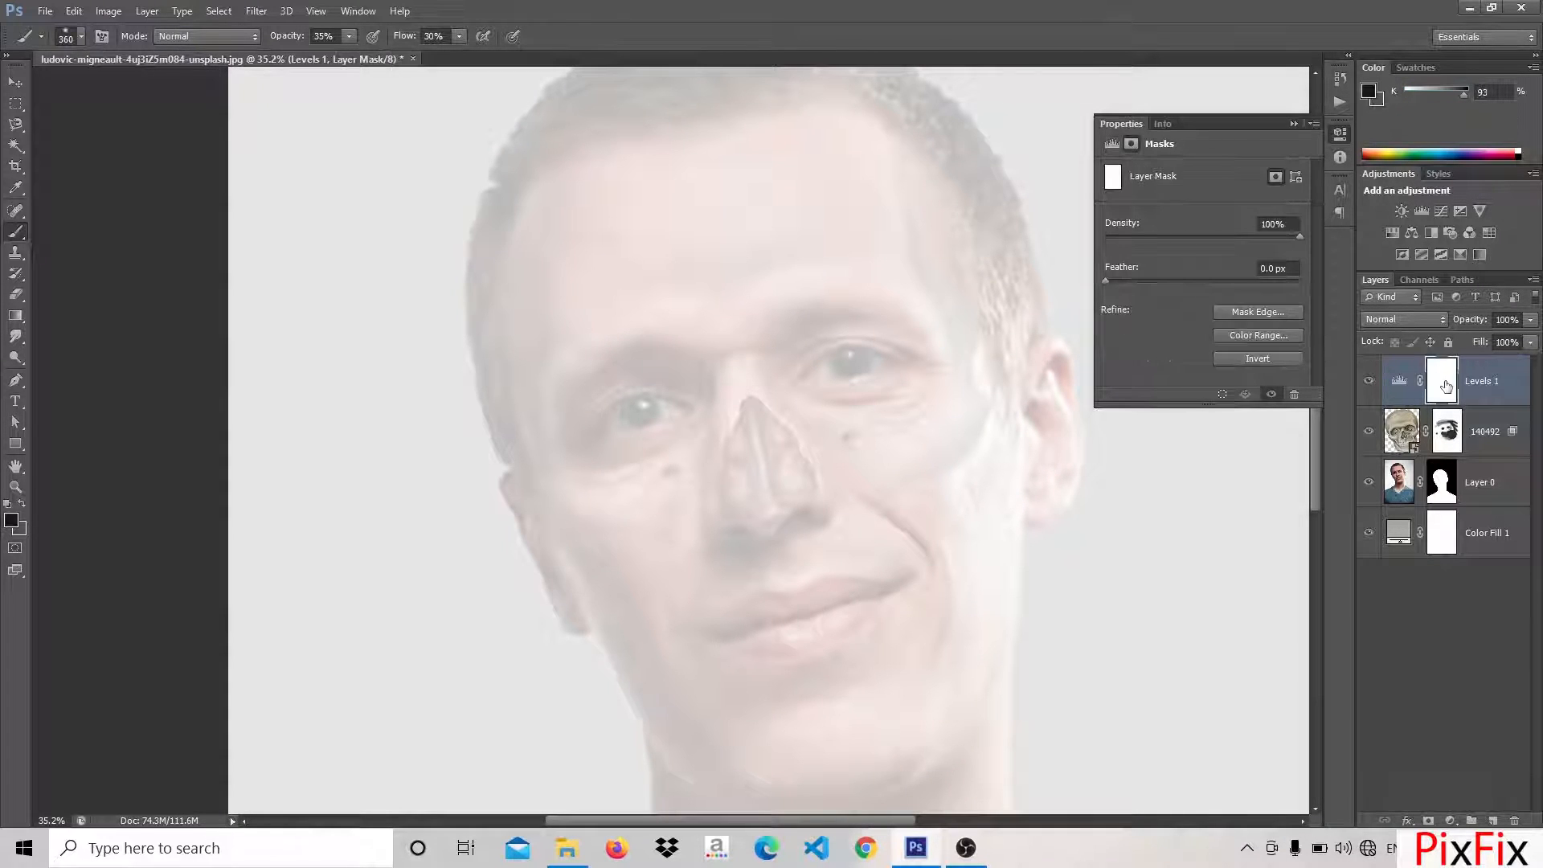
pyautogui.click(1270, 360)
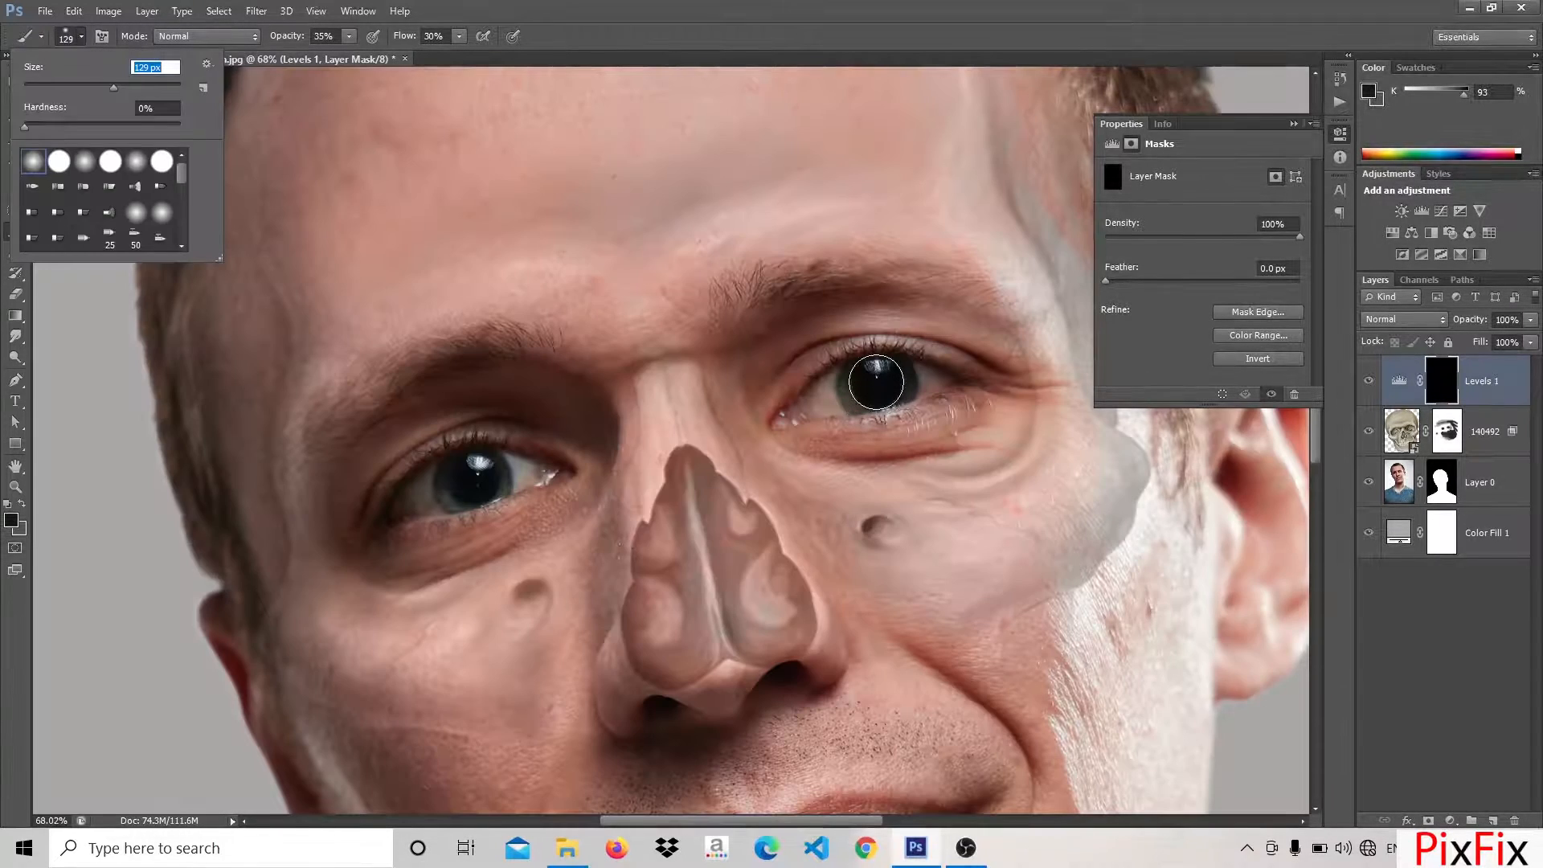
# Whiten both irises through the Levels mask with a 129 px brush, and restore the right-side eye's pupil starting with a 28 px black brush
pyautogui.press('Return')
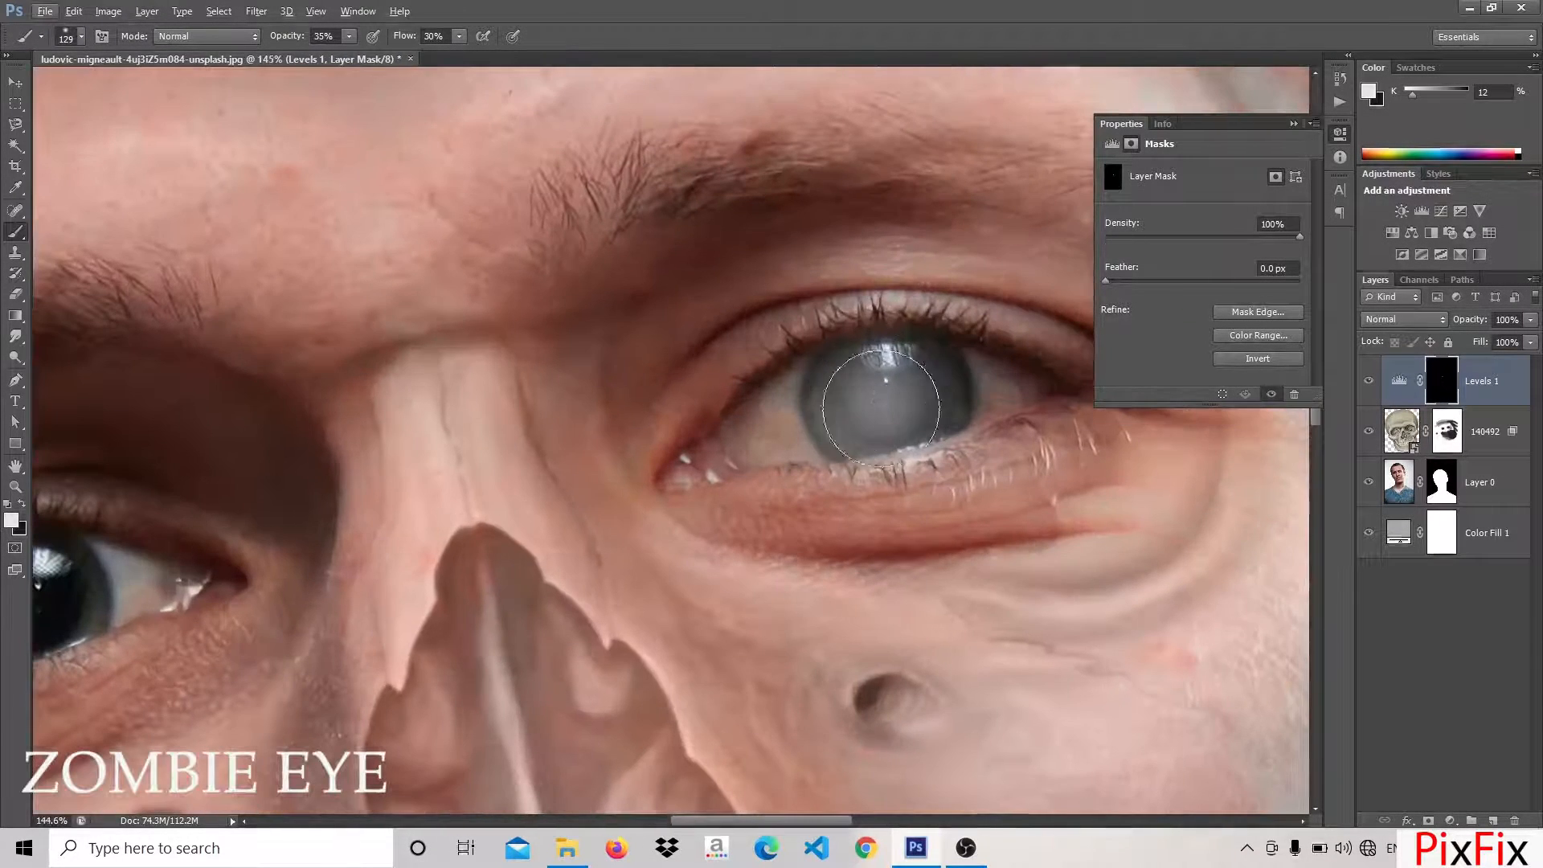
pyautogui.press('Return')
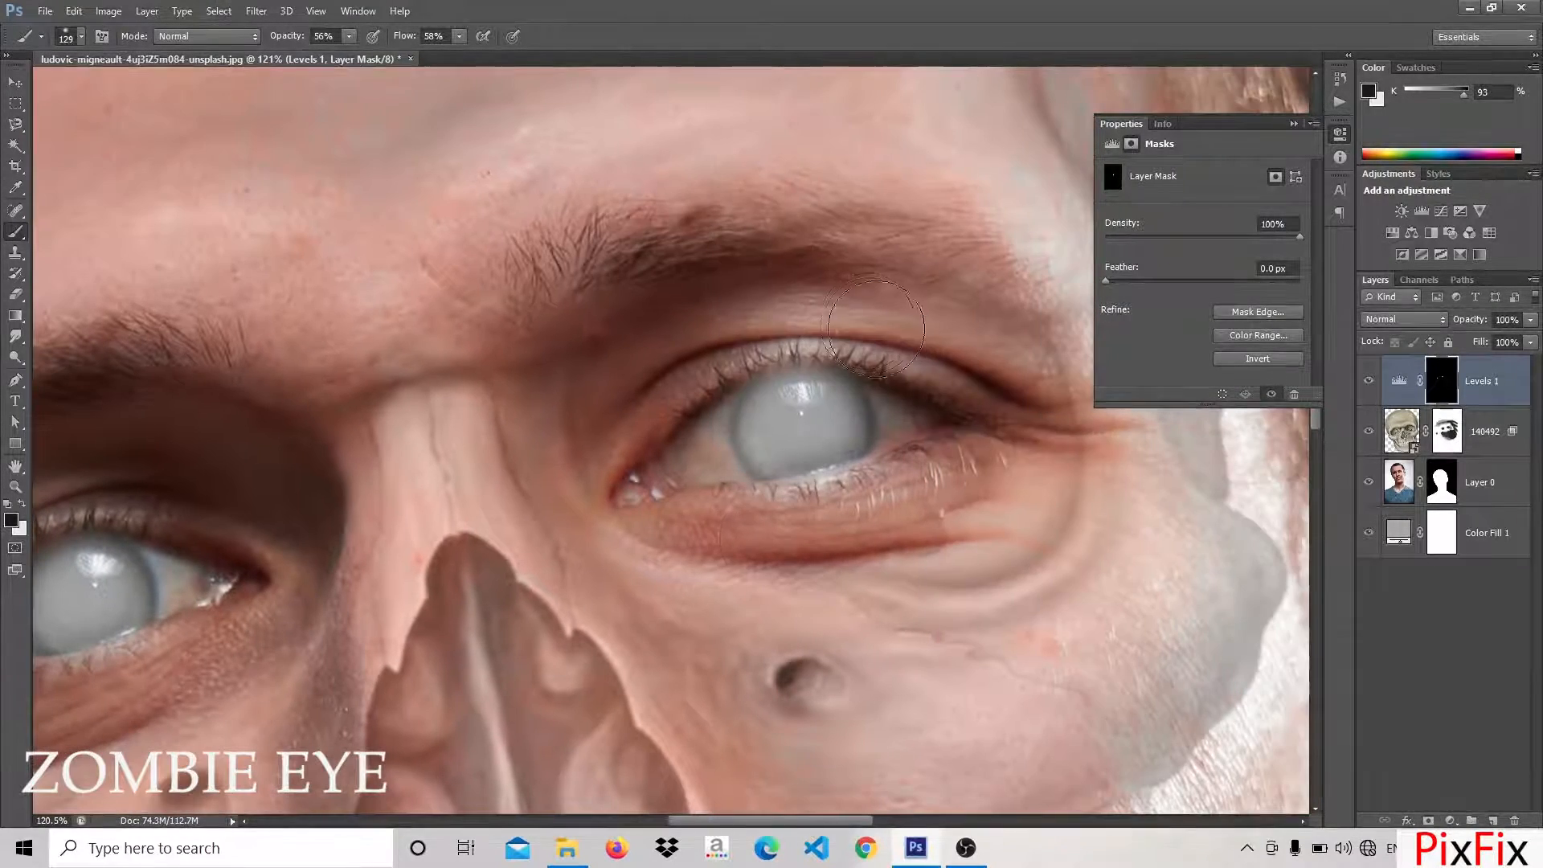
pyautogui.press('Return')
pyautogui.write('28')
pyautogui.press('Return')
pyautogui.click(805, 418)
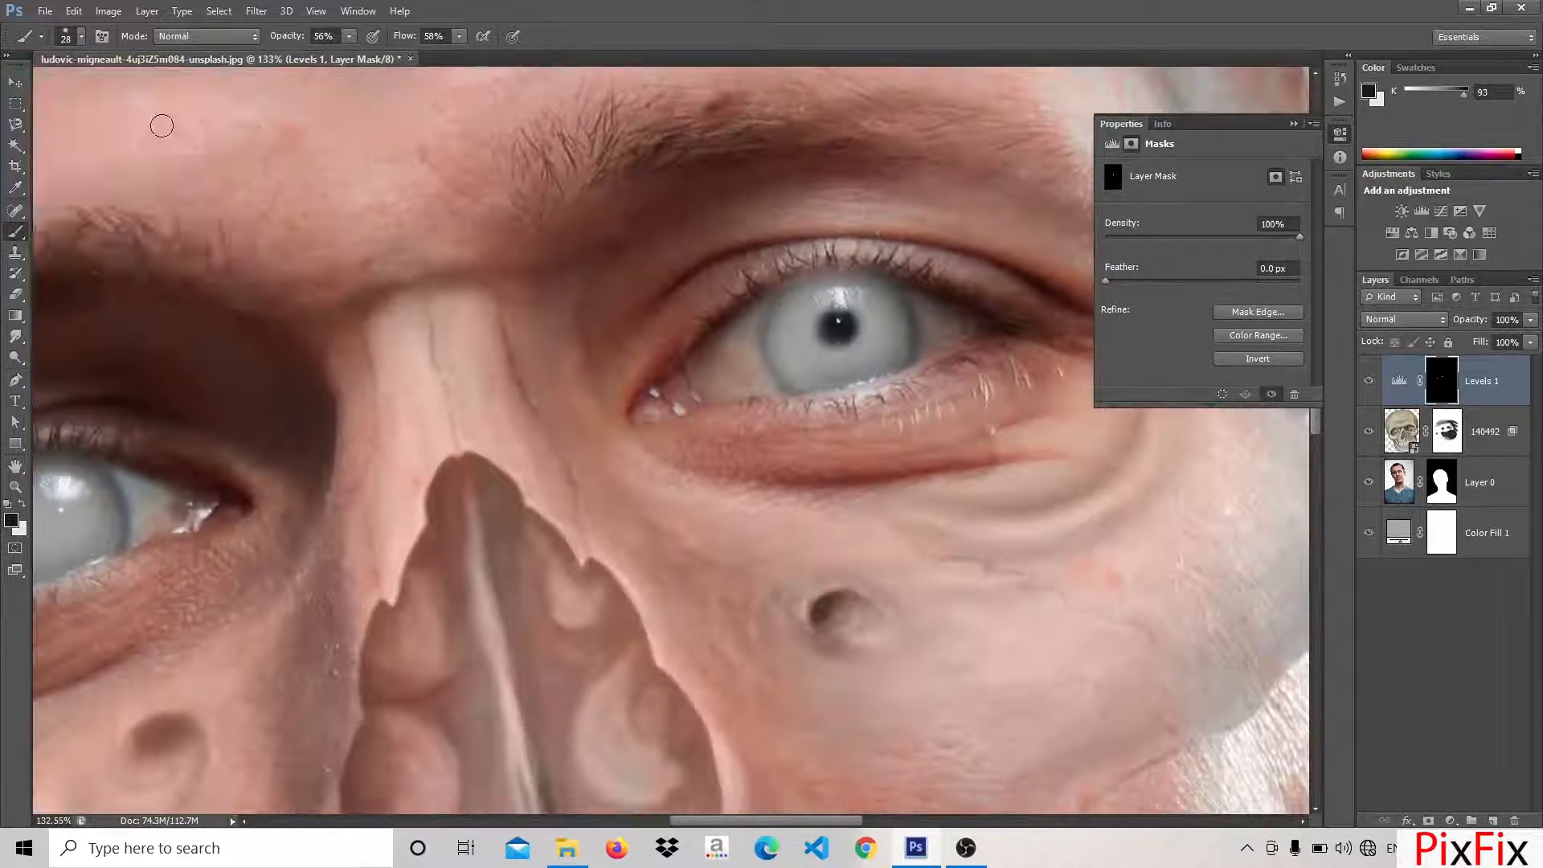
pyautogui.moveTo(834, 320); pyautogui.dragTo(851, 332)
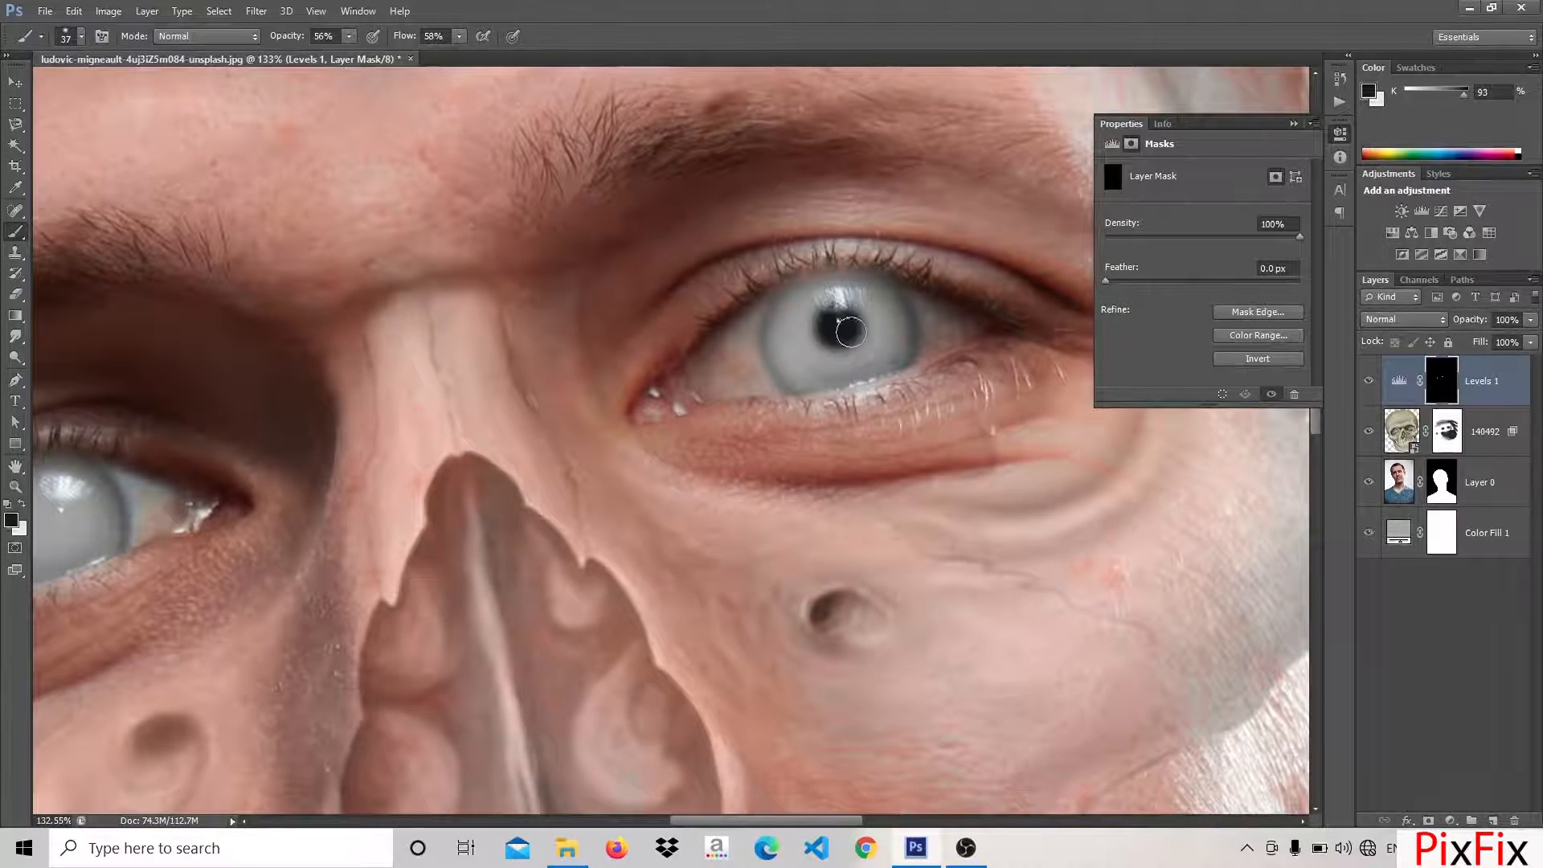
# Restore the left-side eye's dark pupil on the Levels mask with the brush at 79% opacity
pyautogui.moveTo(476, 423); pyautogui.dragTo(765, 430)
pyautogui.click(351, 522)
pyautogui.press('7')
pyautogui.press('9')
pyautogui.click(346, 522)
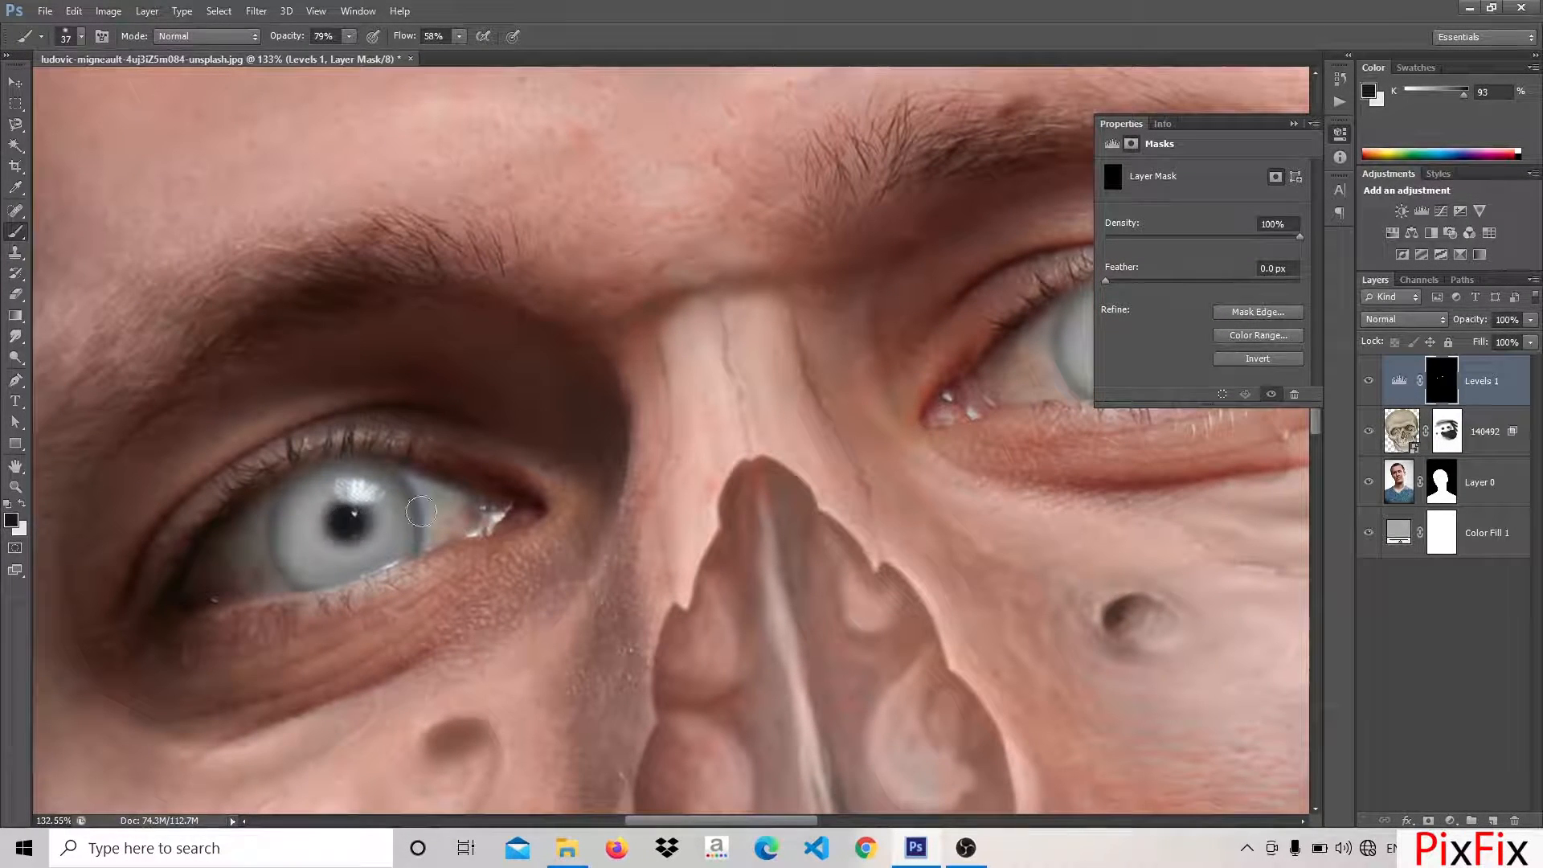
# Rename the Levels layer to eyes and the skull image layer to skull, and duplicate the skull layer
pyautogui.scroll(-5, 533, 461)
pyautogui.scroll(-5, 533, 460)
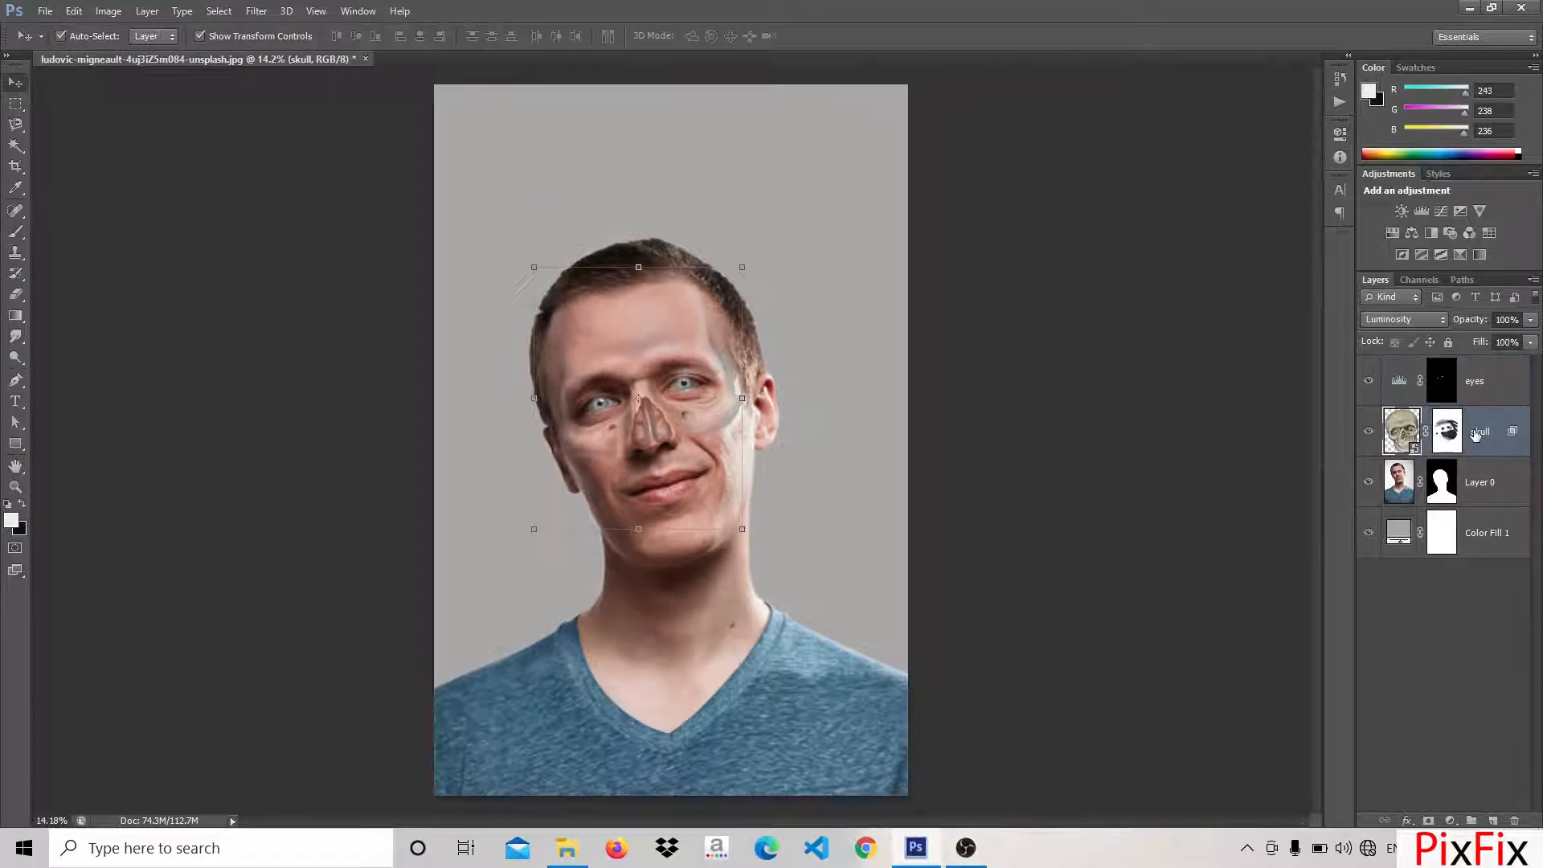
pyautogui.hotkey('ctrl', 'j')
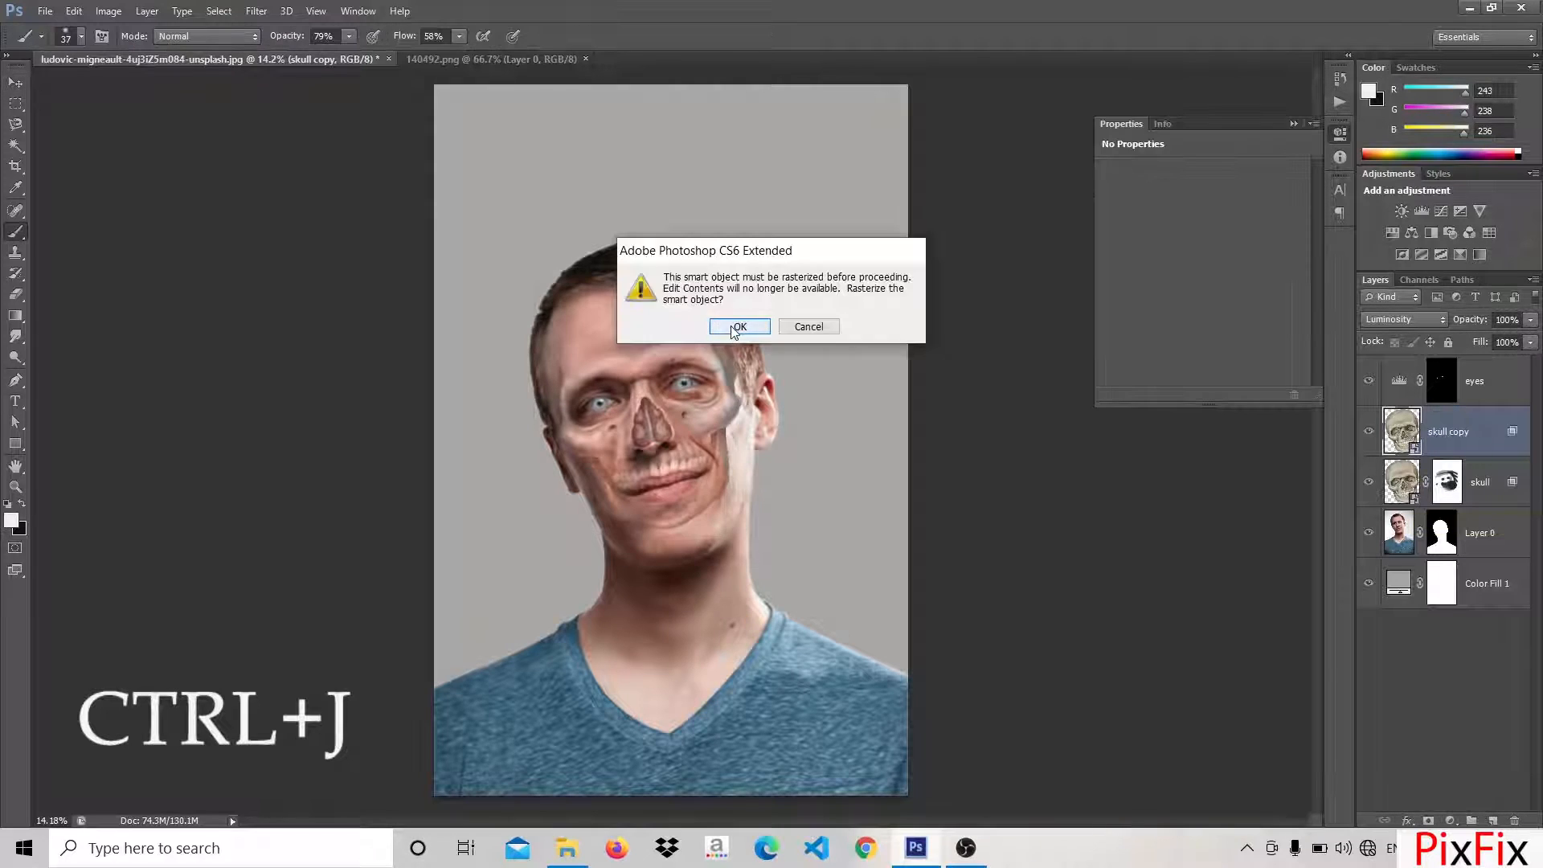
# Warp the skull copy layer's jaw and cheek with Liquify to fit the man's face and apply the filter
pyautogui.click(255, 10)
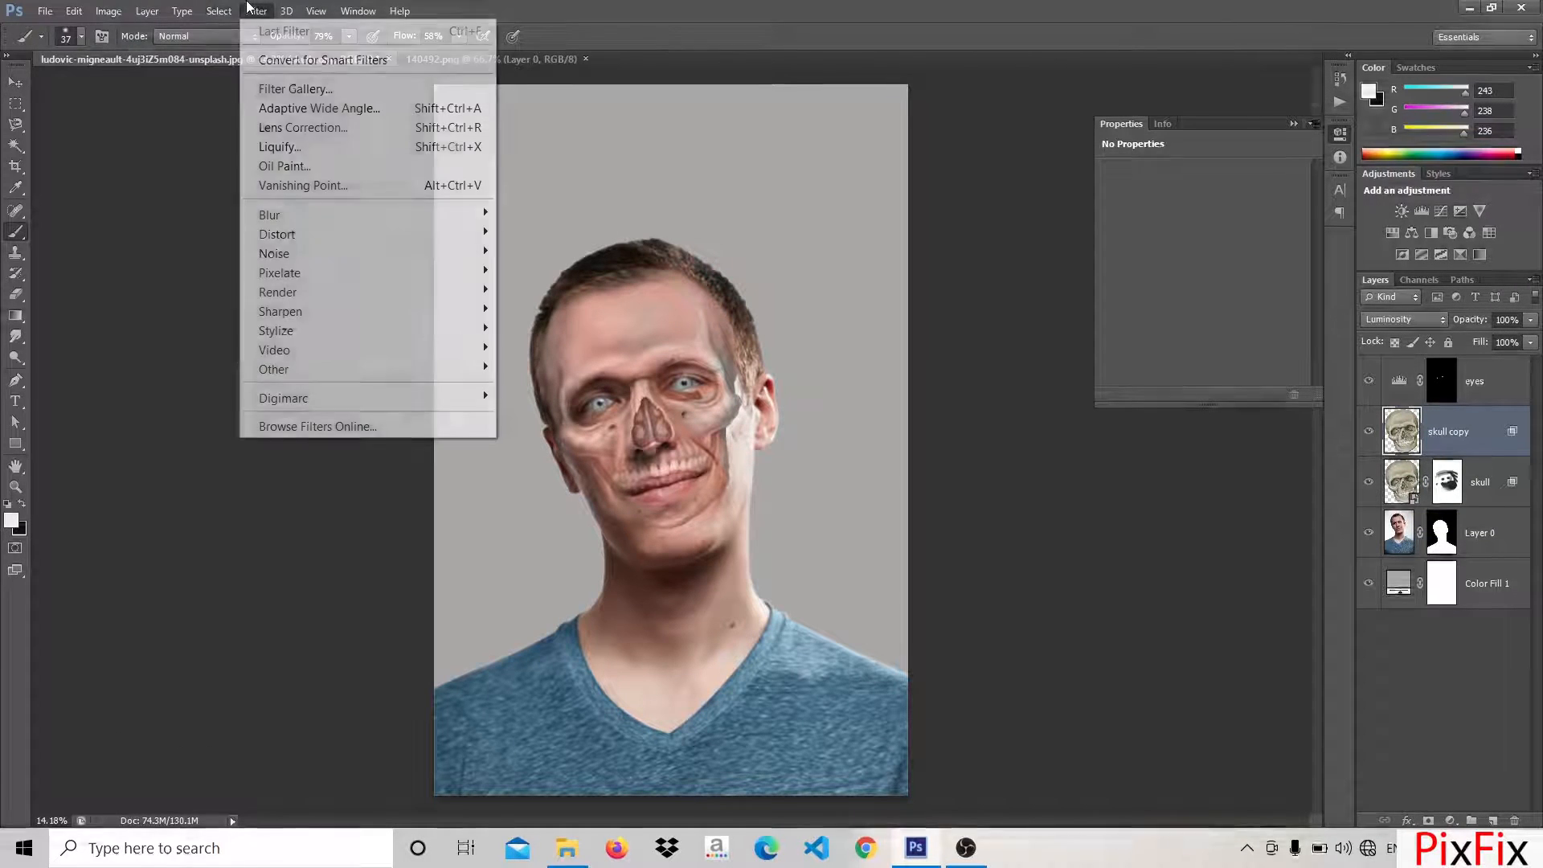
pyautogui.click(329, 148)
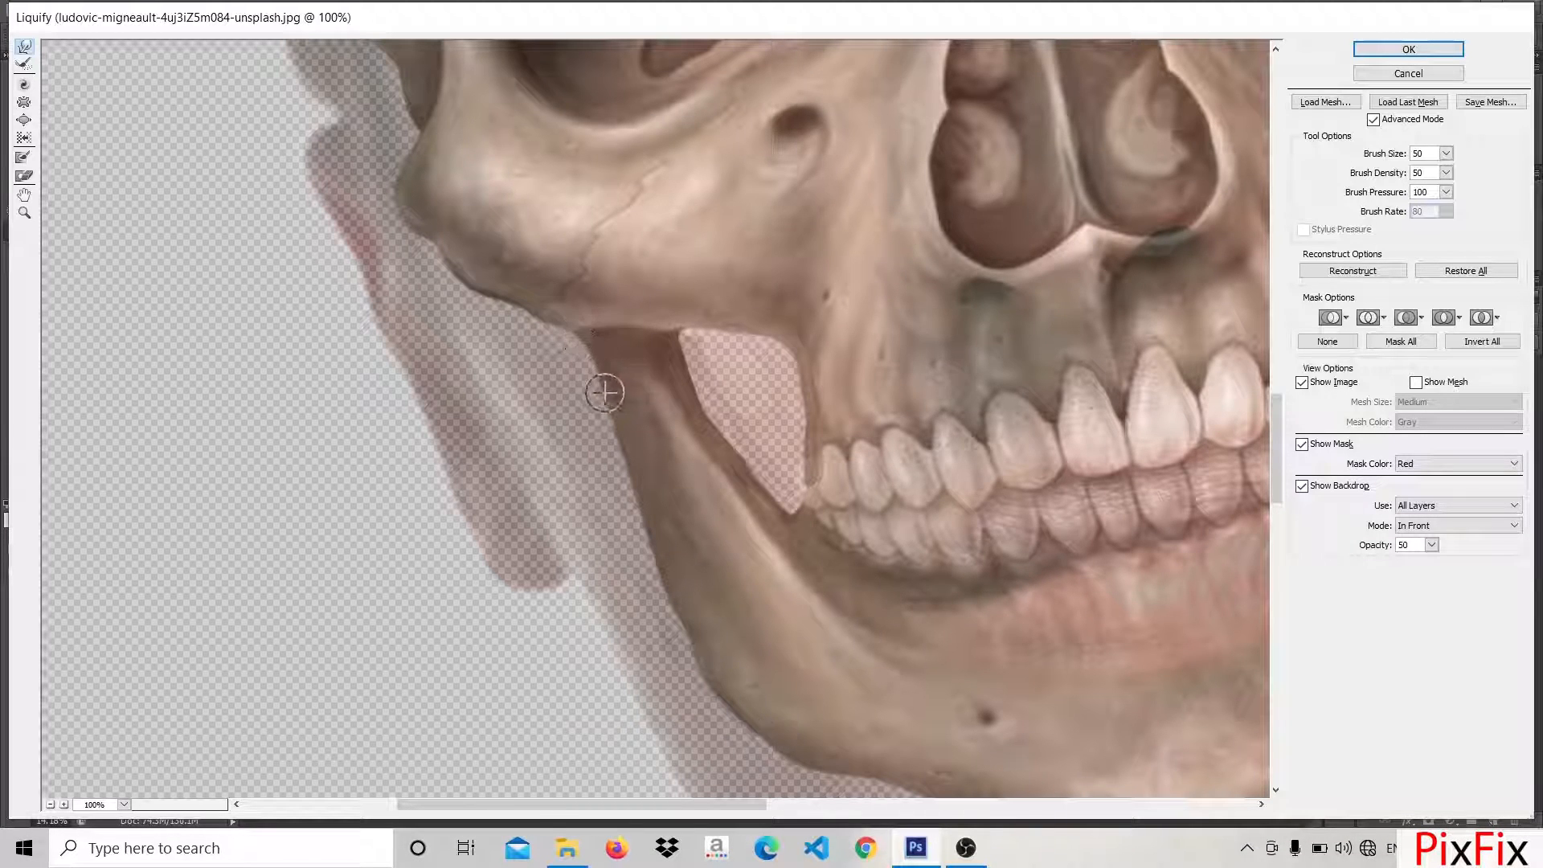
pyautogui.scroll(-5, 756, 379)
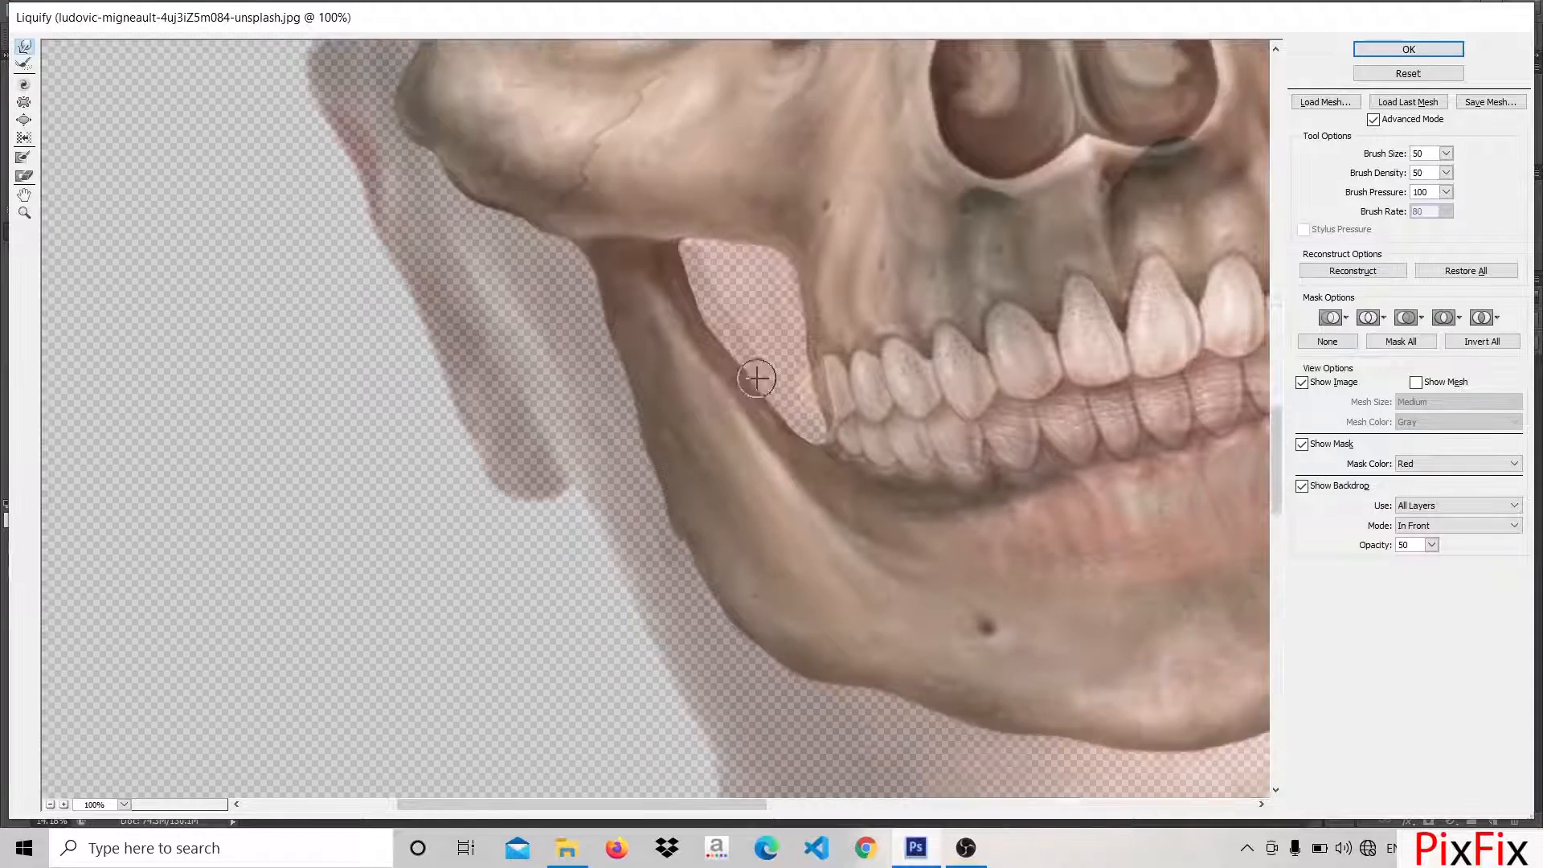
pyautogui.scroll(10, 765, 351)
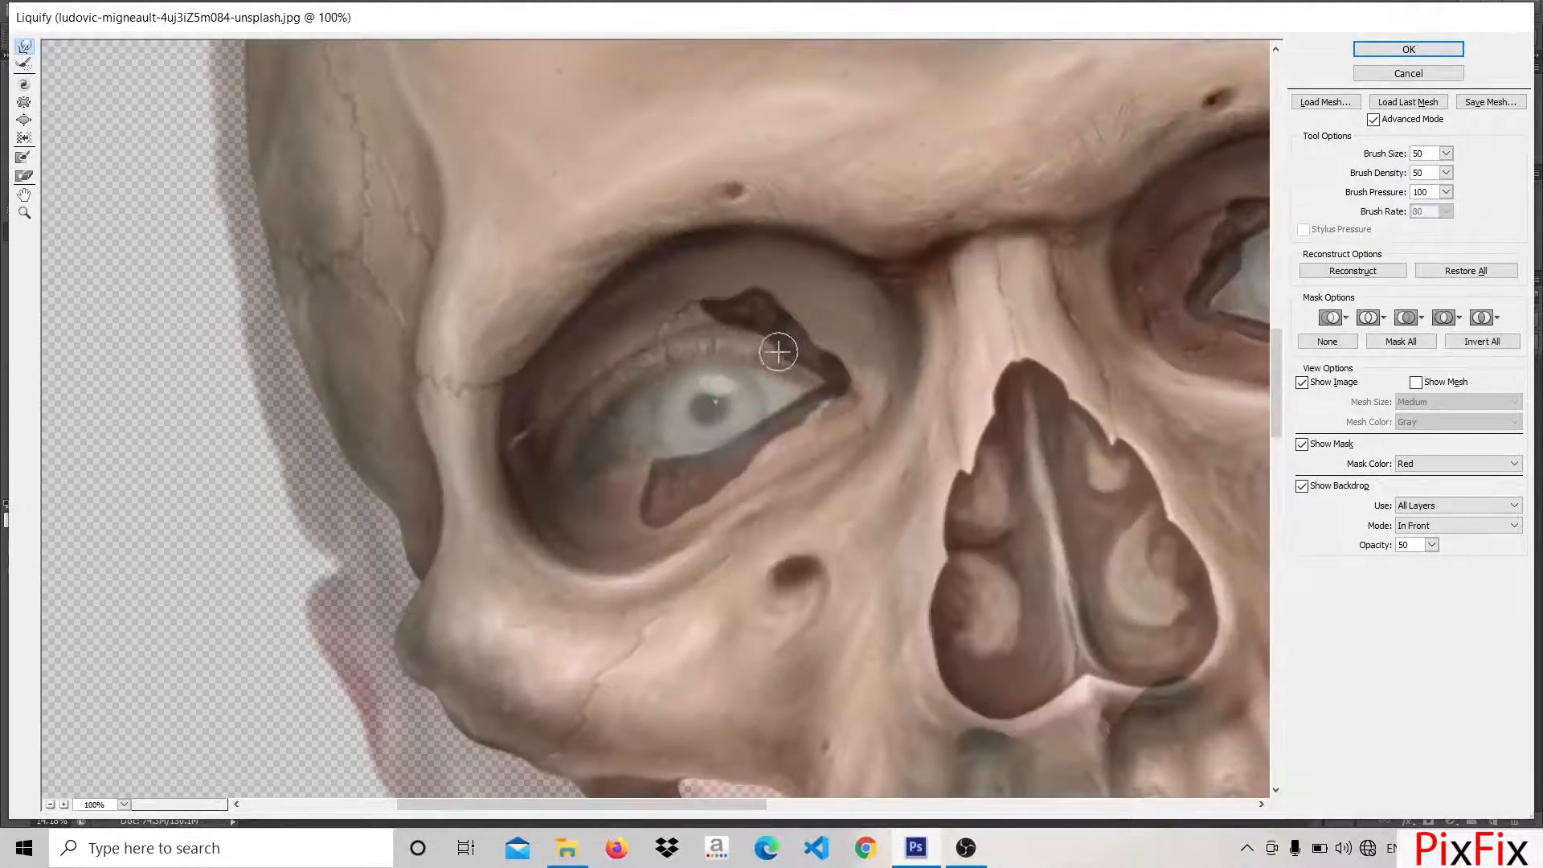
pyautogui.click(1412, 51)
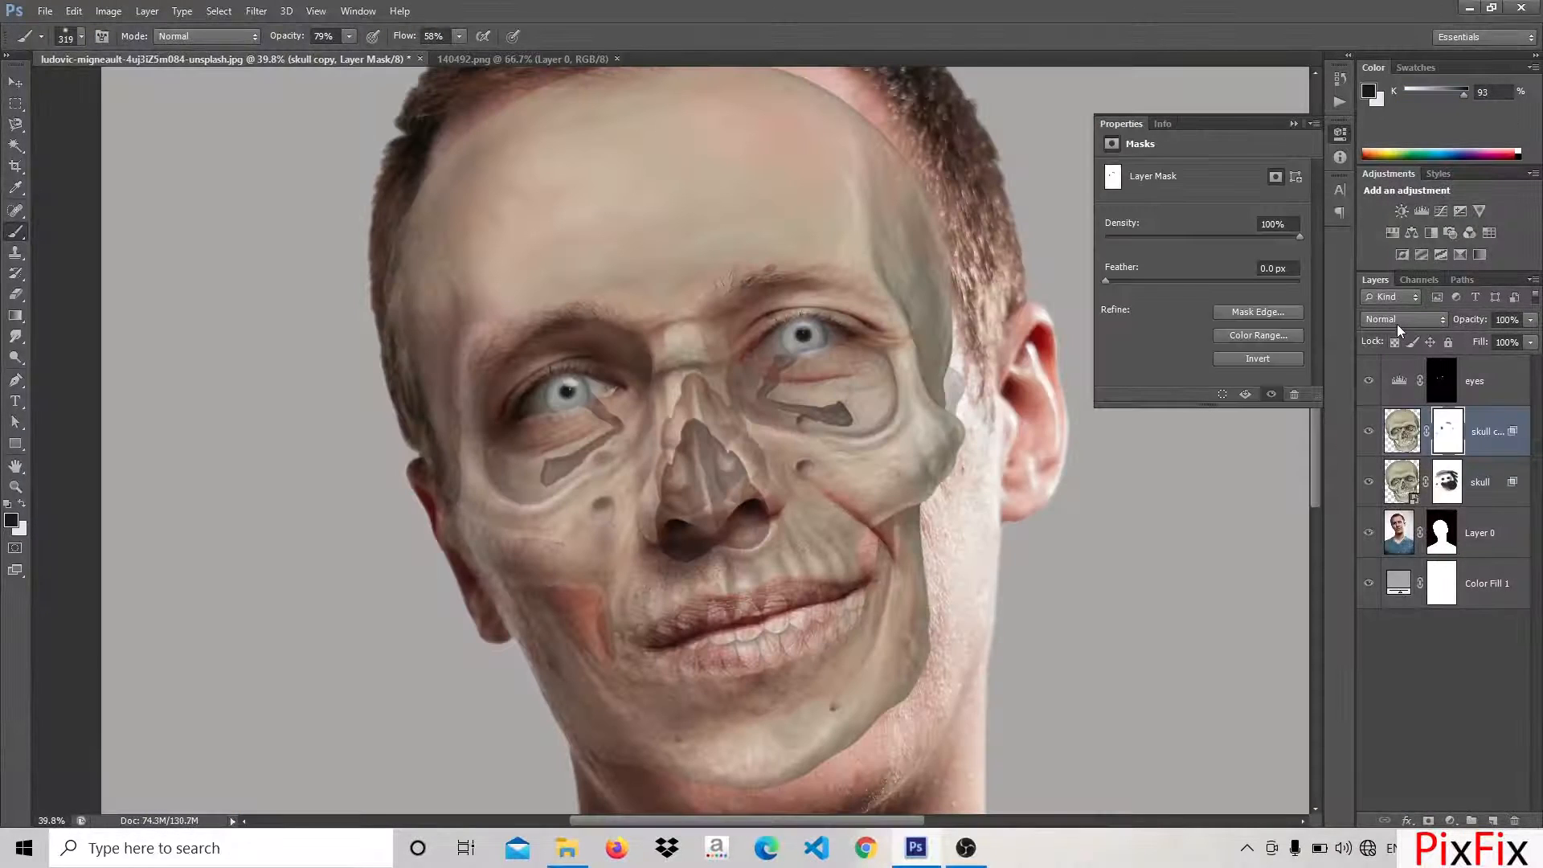
# Set the skull copy layer to Luminosity and mask away its jaw along the right-side cheek and chin with the 319 px black brush
pyautogui.click(1397, 321)
pyautogui.click(1381, 836)
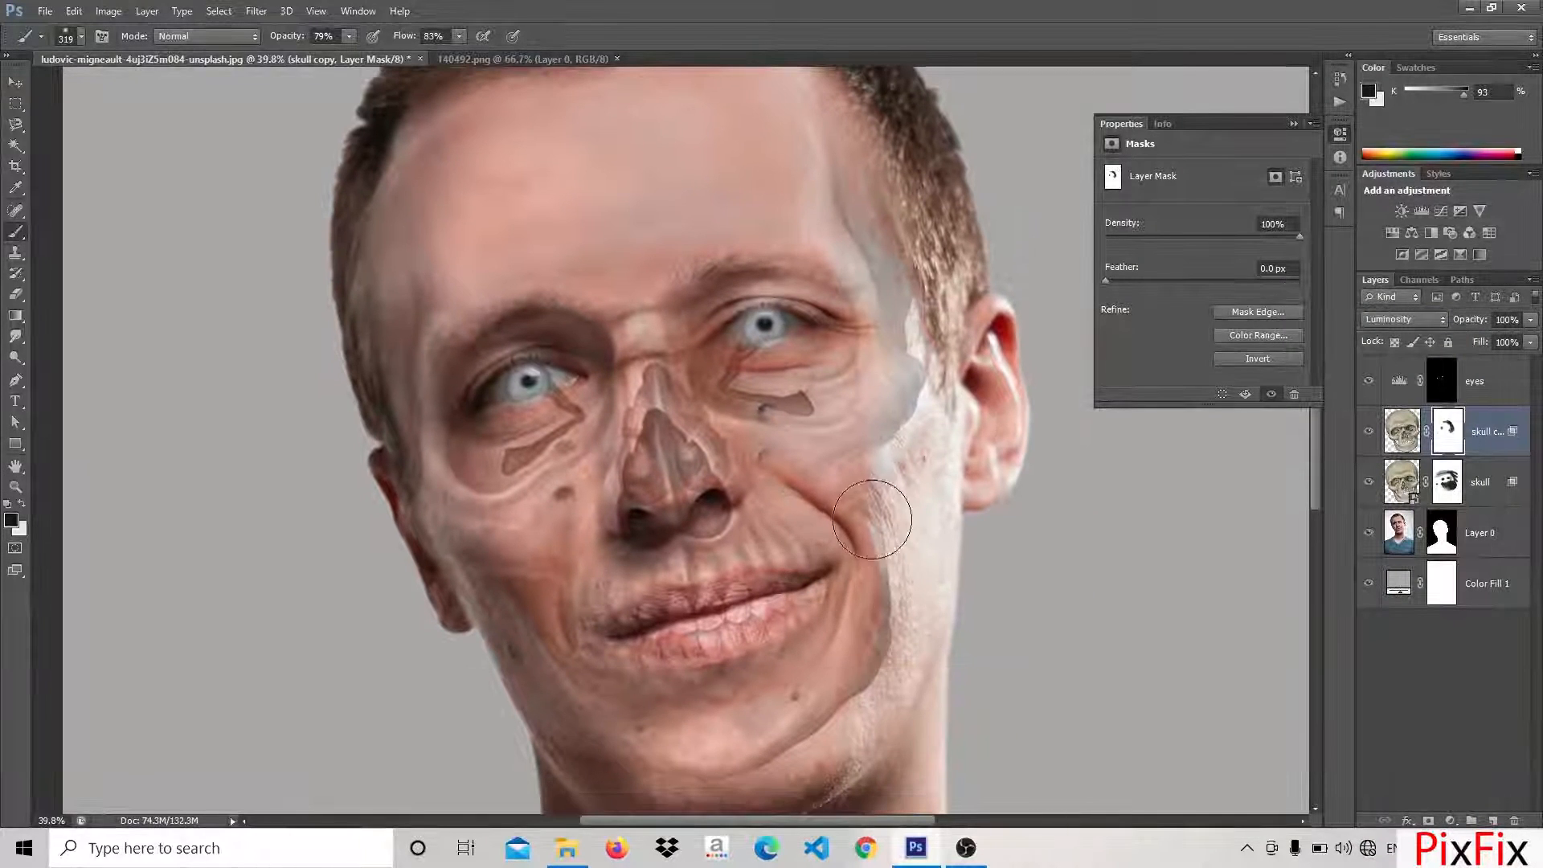
pyautogui.moveTo(879, 517)
pyautogui.mouseDown()
pyautogui.moveTo(873, 670)
pyautogui.moveTo(764, 706)
pyautogui.moveTo(715, 747)
pyautogui.mouseUp()
# Set the skull copy layer to Normal blending and mask out the skull over the lips and chin with the 319 px black brush
pyautogui.click(1380, 325)
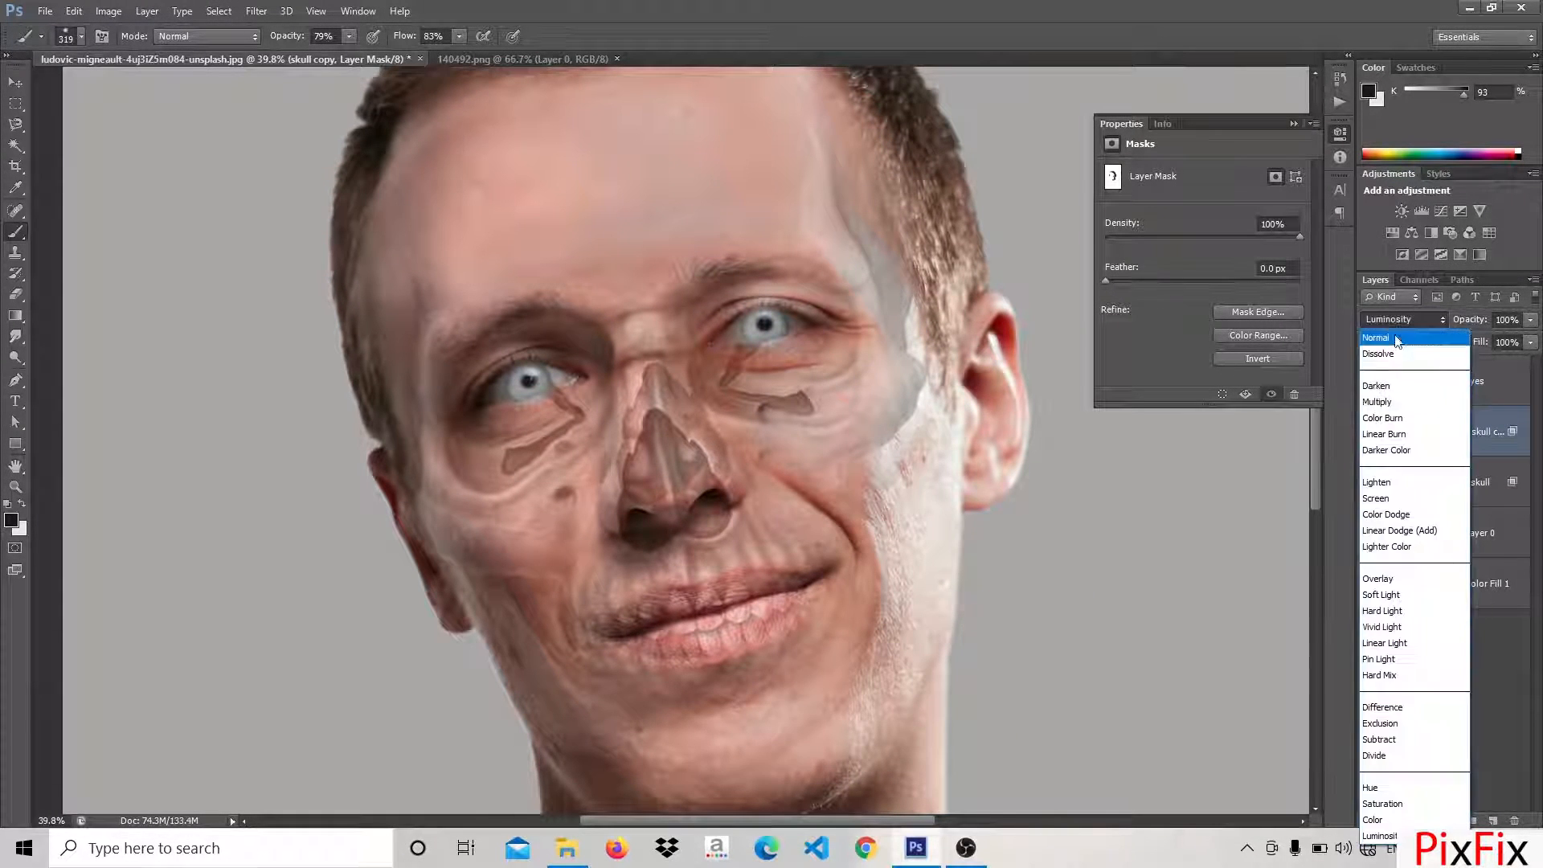
pyautogui.click(1395, 339)
pyautogui.moveTo(803, 575)
pyautogui.mouseDown()
pyautogui.moveTo(643, 615)
pyautogui.moveTo(700, 763)
pyautogui.mouseUp()
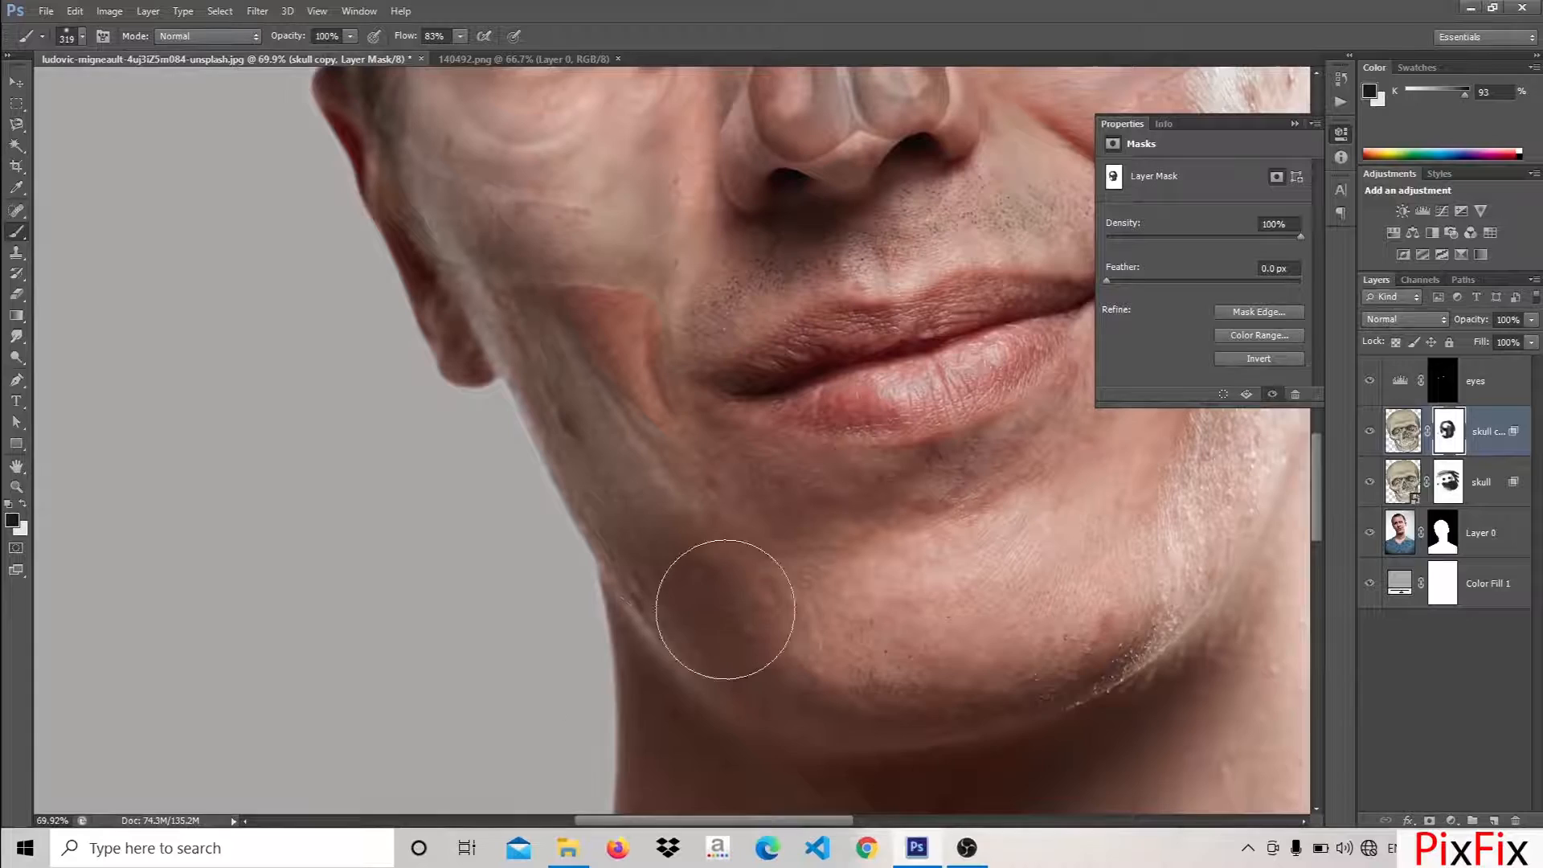
pyautogui.moveTo(760, 628); pyautogui.dragTo(806, 749)
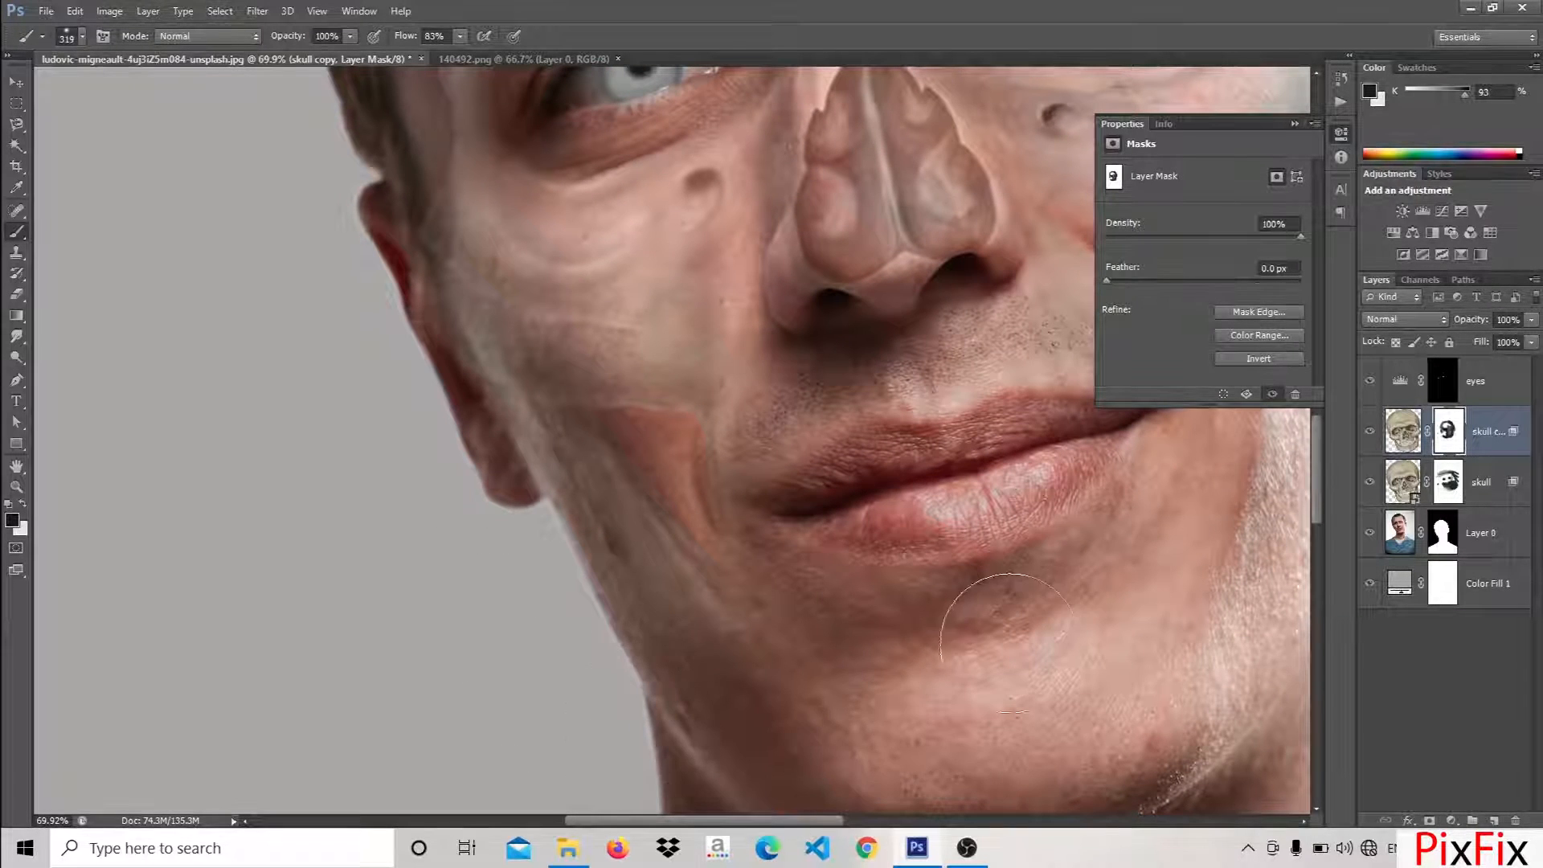
pyautogui.moveTo(936, 614); pyautogui.dragTo(991, 700)
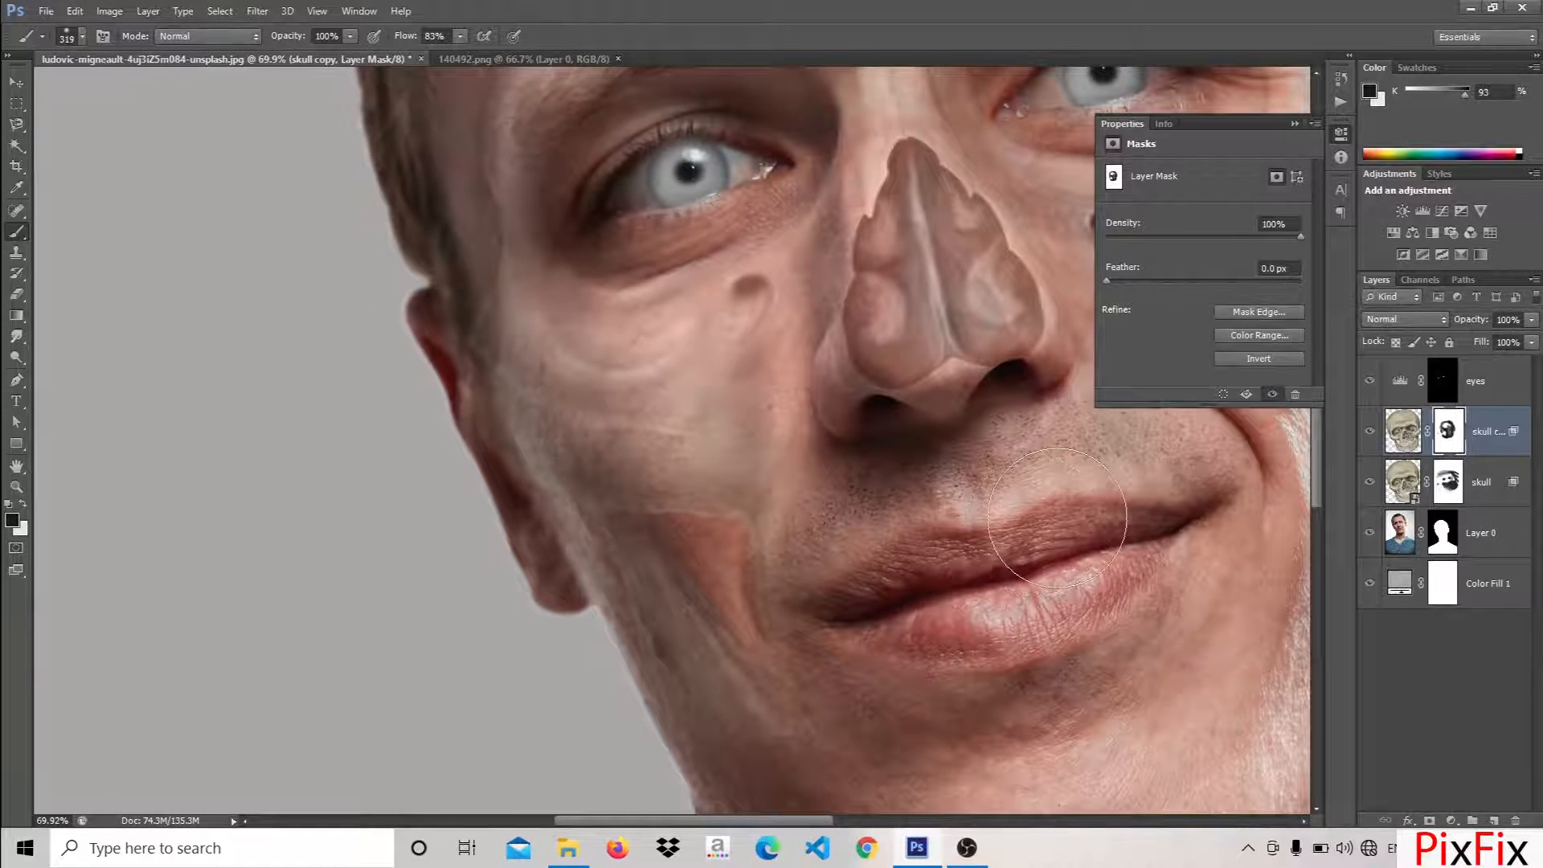
# Cut a tapered hole in the left-side cheek on the Layer 0 mask with a 50 px black brush
pyautogui.scroll(-6, 806, 516)
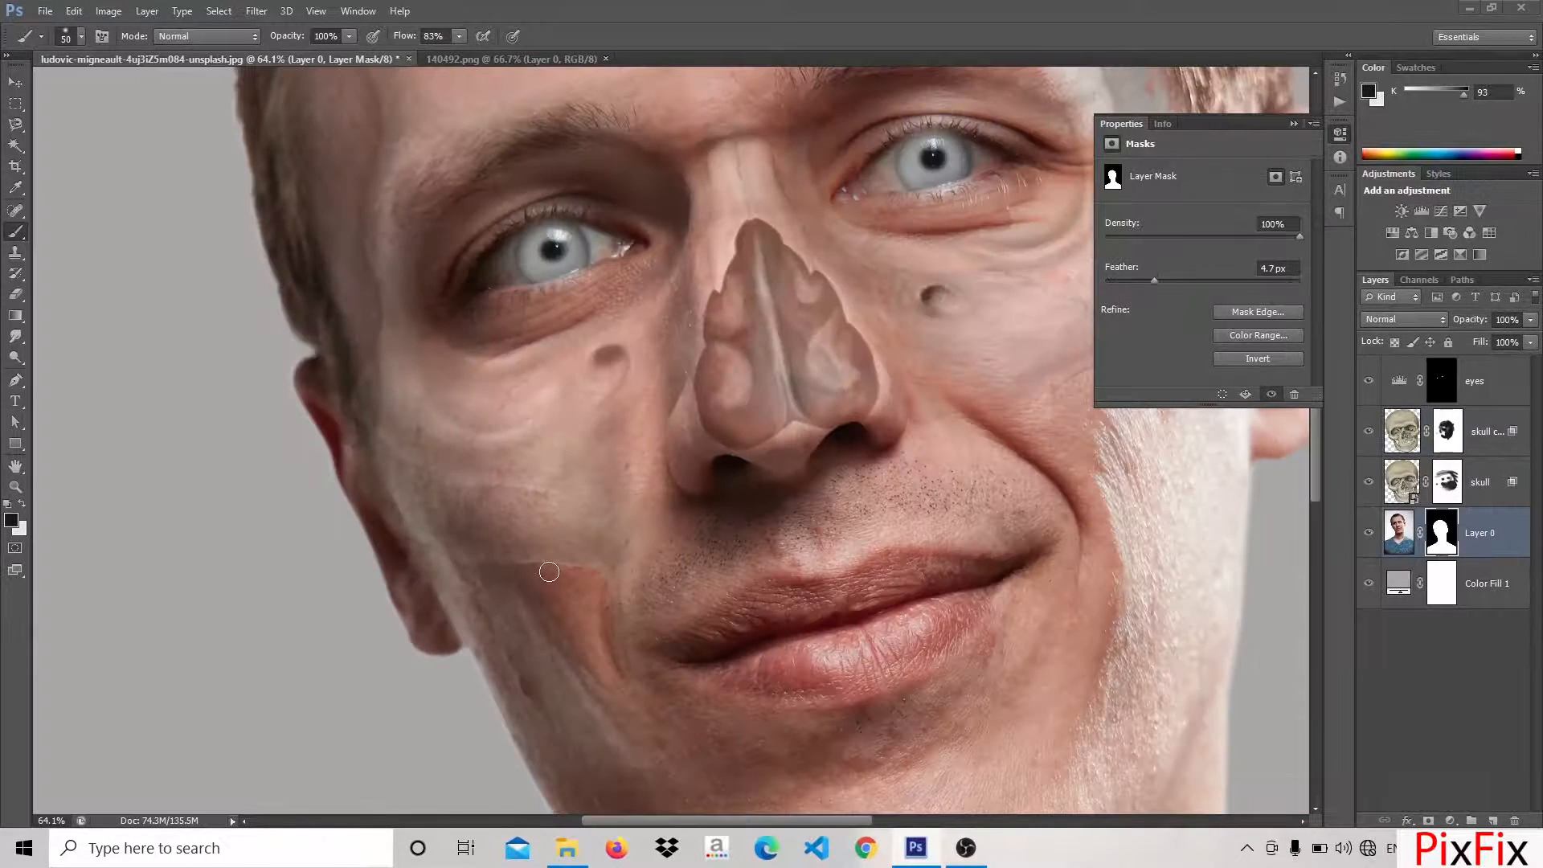
pyautogui.scroll(8, 549, 571)
pyautogui.moveTo(541, 573); pyautogui.dragTo(592, 718)
pyautogui.moveTo(585, 680); pyautogui.dragTo(507, 541)
pyautogui.moveTo(537, 577); pyautogui.dragTo(566, 635)
# Refine the edges and clear the remaining skin inside the cheek hole on the Layer 0 mask with an 11 px brush
pyautogui.click(82, 37)
pyautogui.click(59, 163)
pyautogui.moveTo(468, 461)
pyautogui.mouseDown()
pyautogui.moveTo(608, 667)
pyautogui.moveTo(503, 455)
pyautogui.mouseUp()
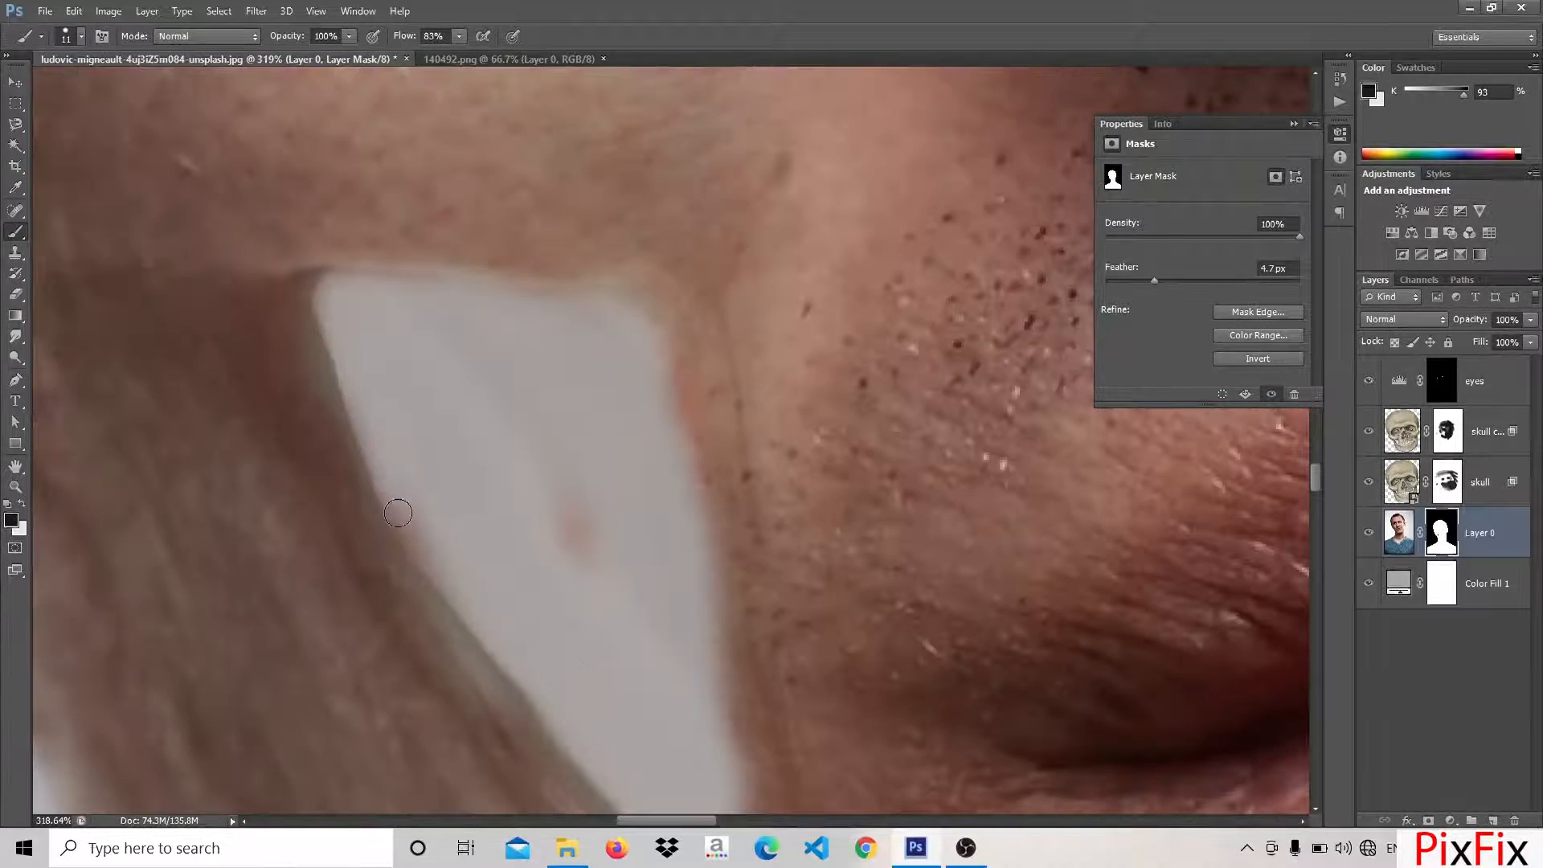
pyautogui.moveTo(416, 556); pyautogui.dragTo(377, 474)
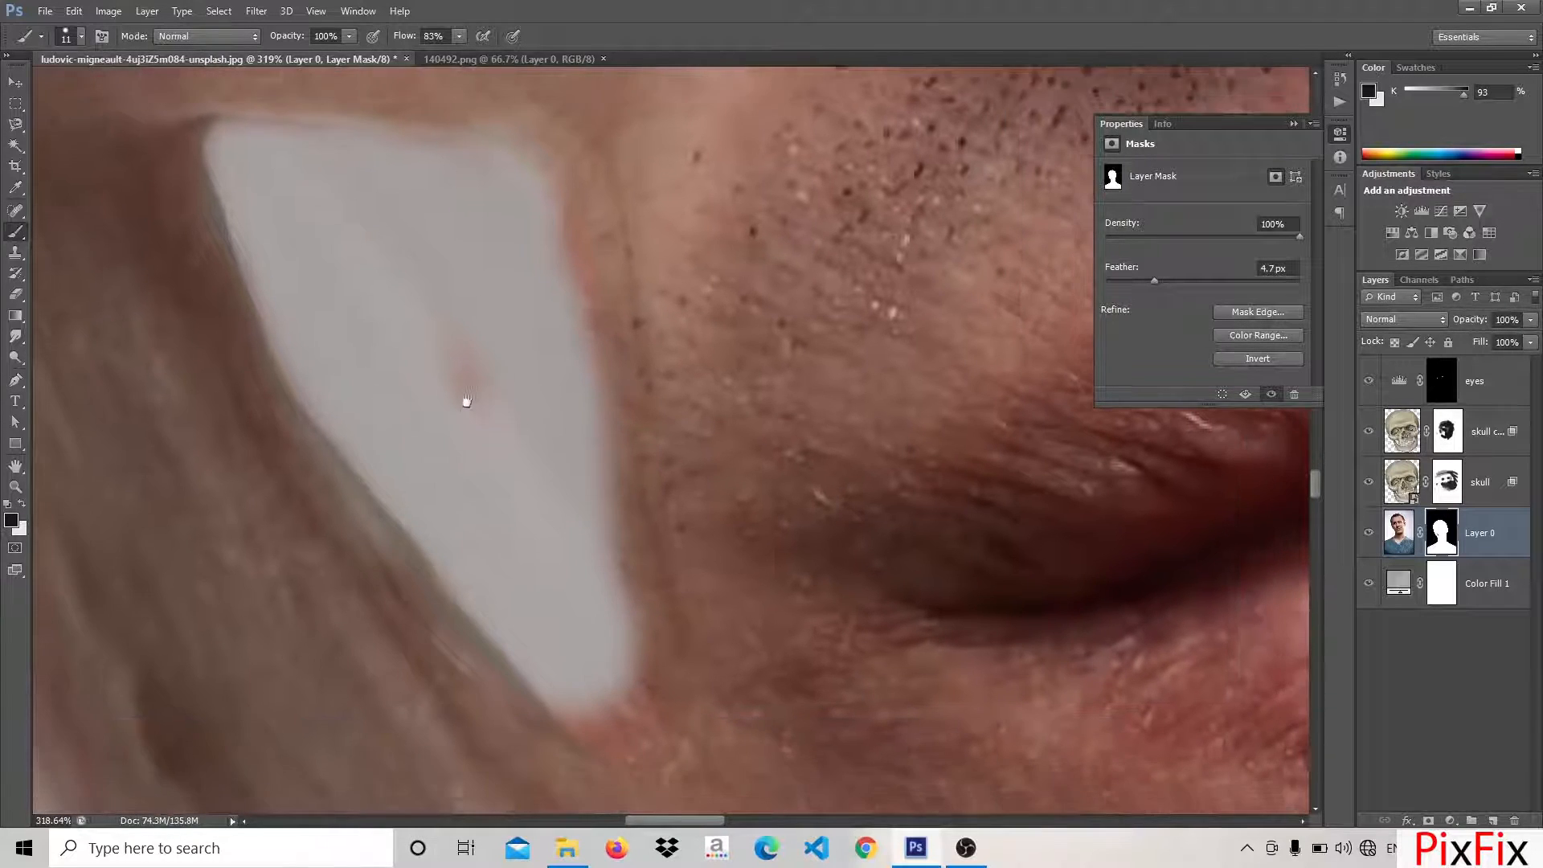
pyautogui.moveTo(468, 386); pyautogui.dragTo(430, 284)
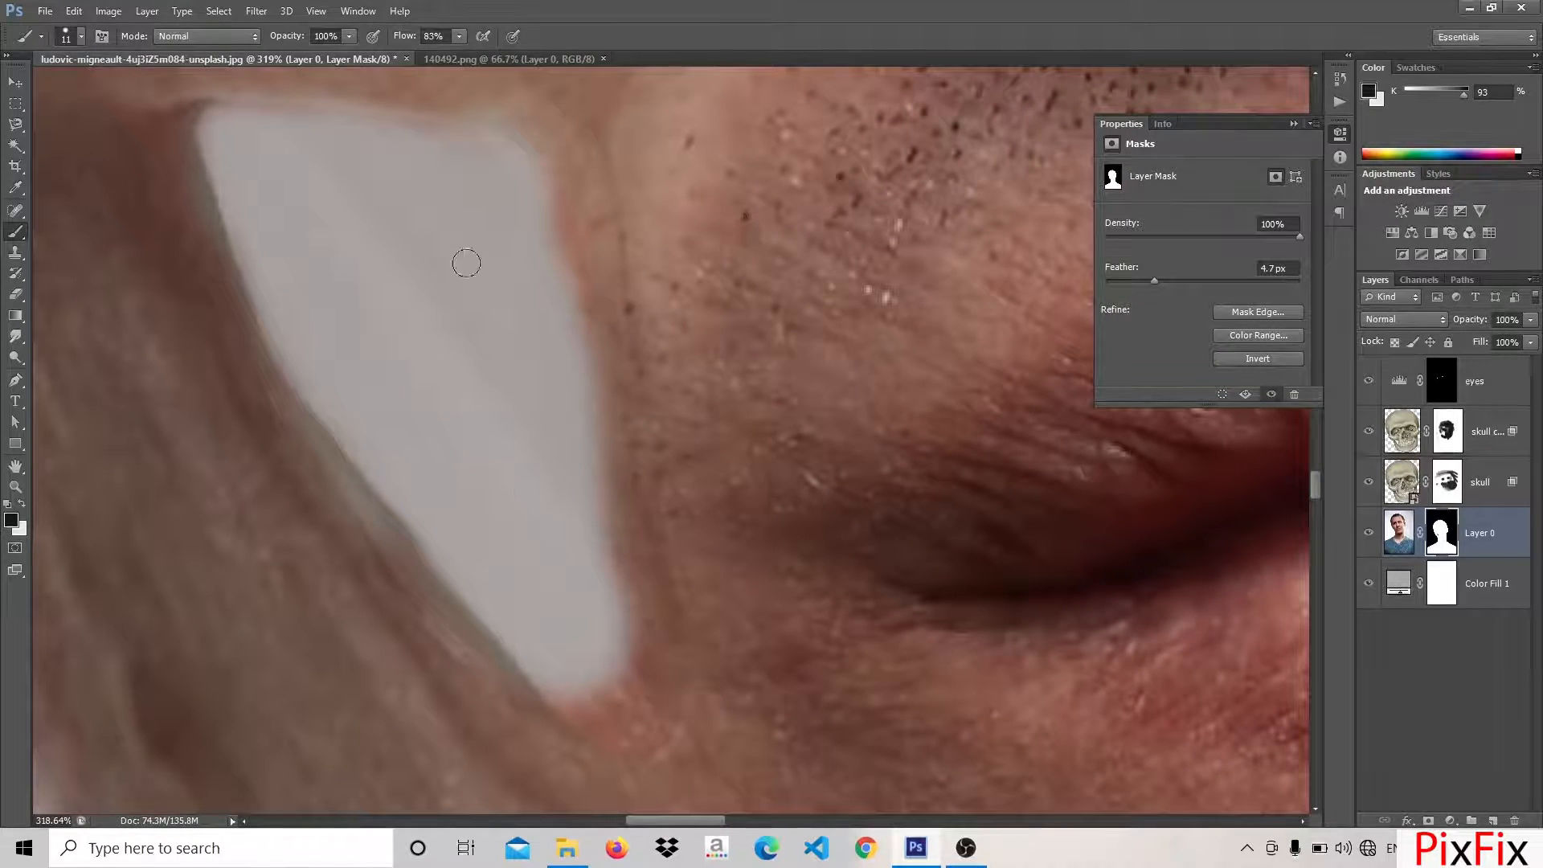
pyautogui.moveTo(567, 207); pyautogui.dragTo(577, 263)
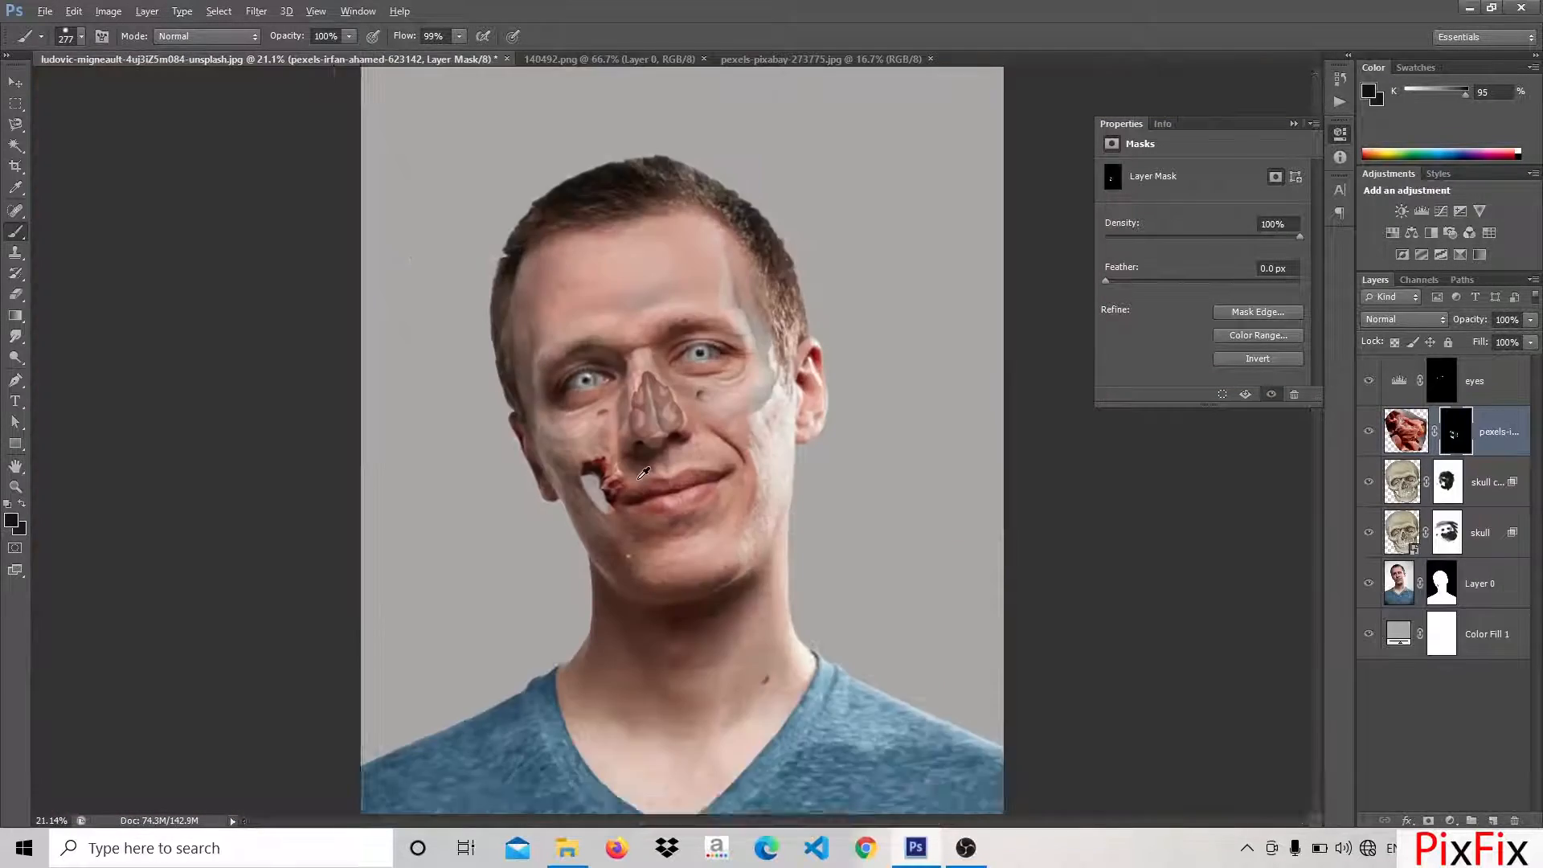
pyautogui.scroll(5, 635, 483)
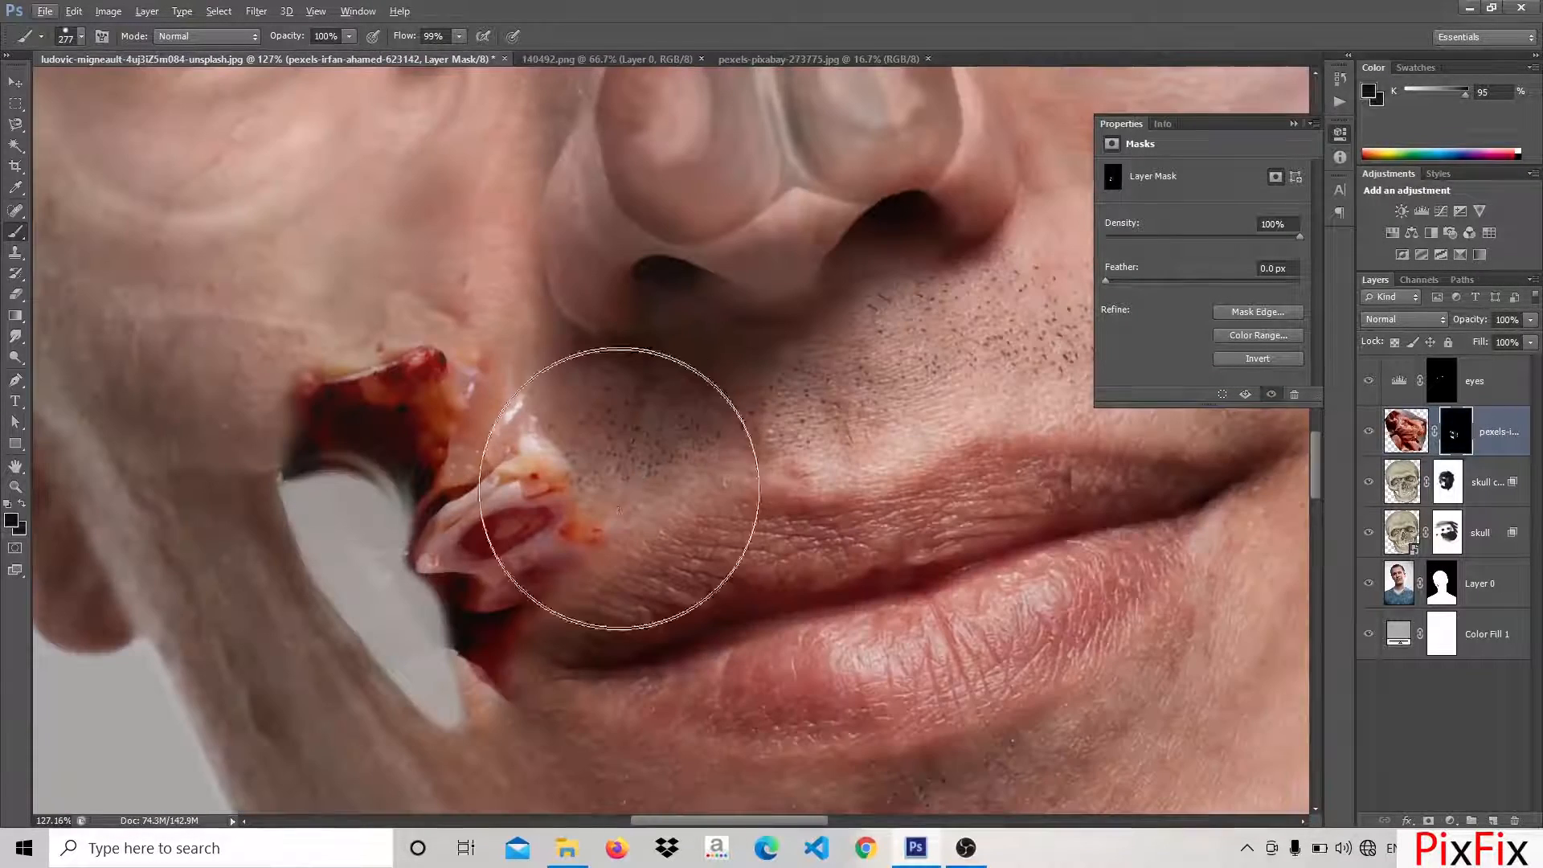
# Soften the flesh image's mask edge beside the mouth corner with the 277 px black brush at 42% opacity and 44% flow
pyautogui.moveTo(608, 514); pyautogui.dragTo(661, 604)
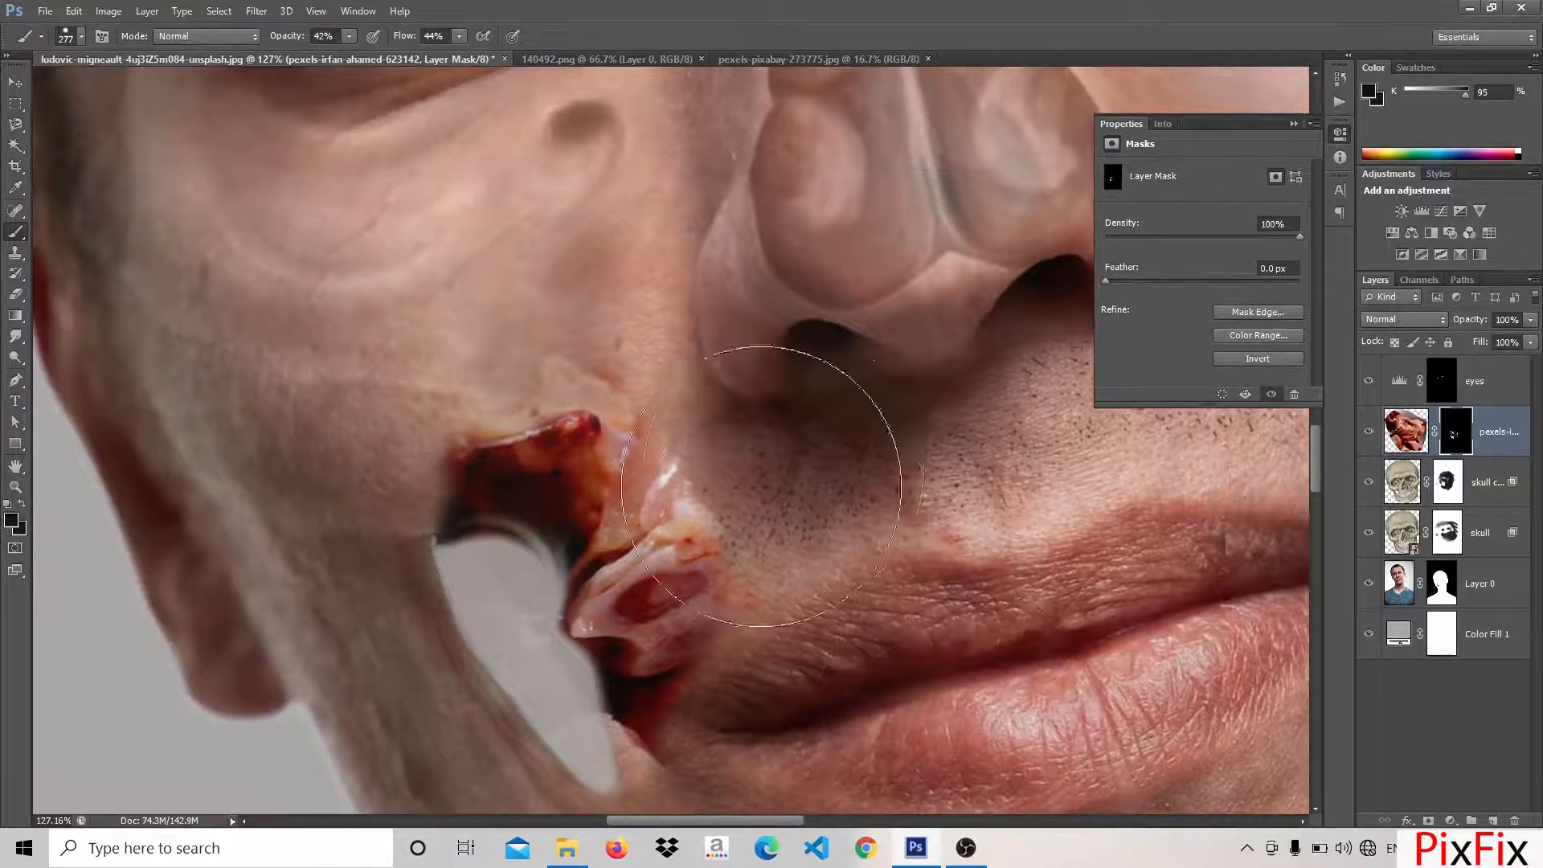
pyautogui.moveTo(762, 486); pyautogui.dragTo(879, 583)
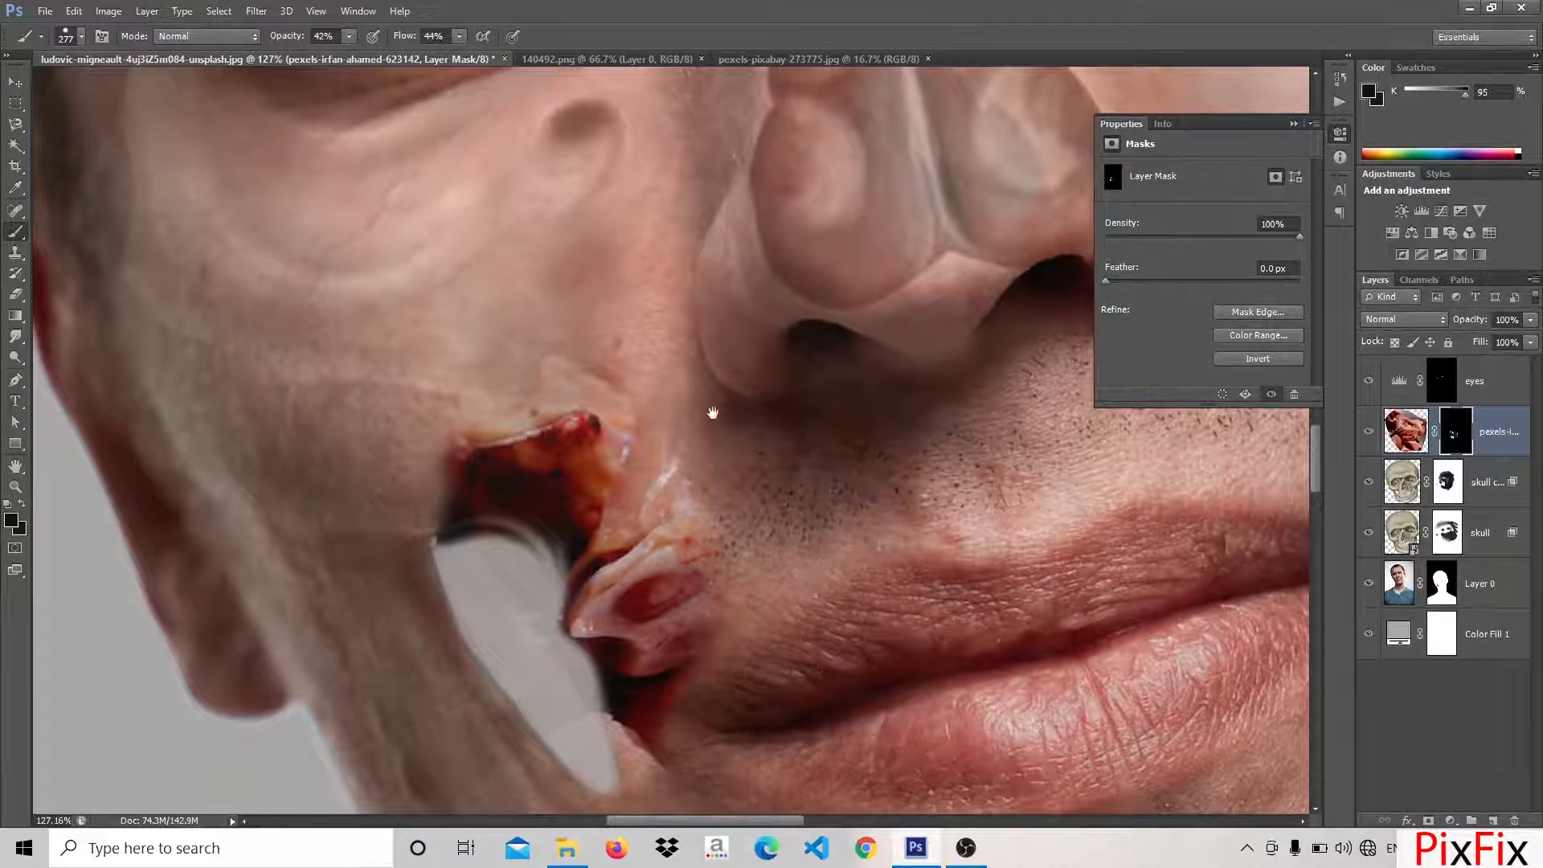
pyautogui.moveTo(713, 413); pyautogui.dragTo(155, 378)
pyautogui.scroll(-1, 634, 387)
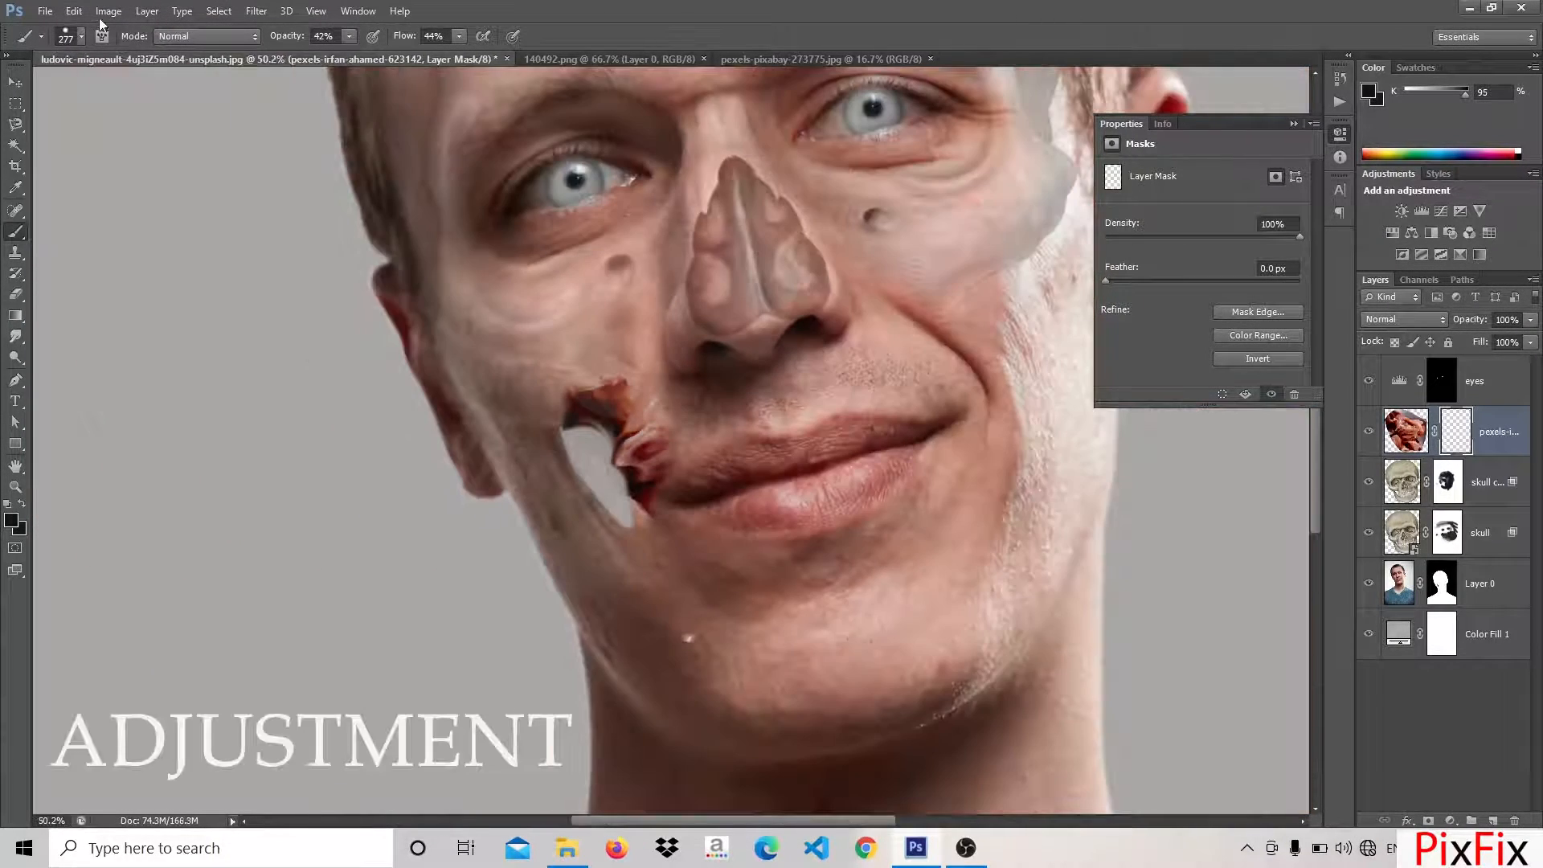
# Apply Brightness/Contrast to the flesh layer's mask with brightness 53 and contrast -7
pyautogui.click(108, 11)
pyautogui.moveTo(161, 61)
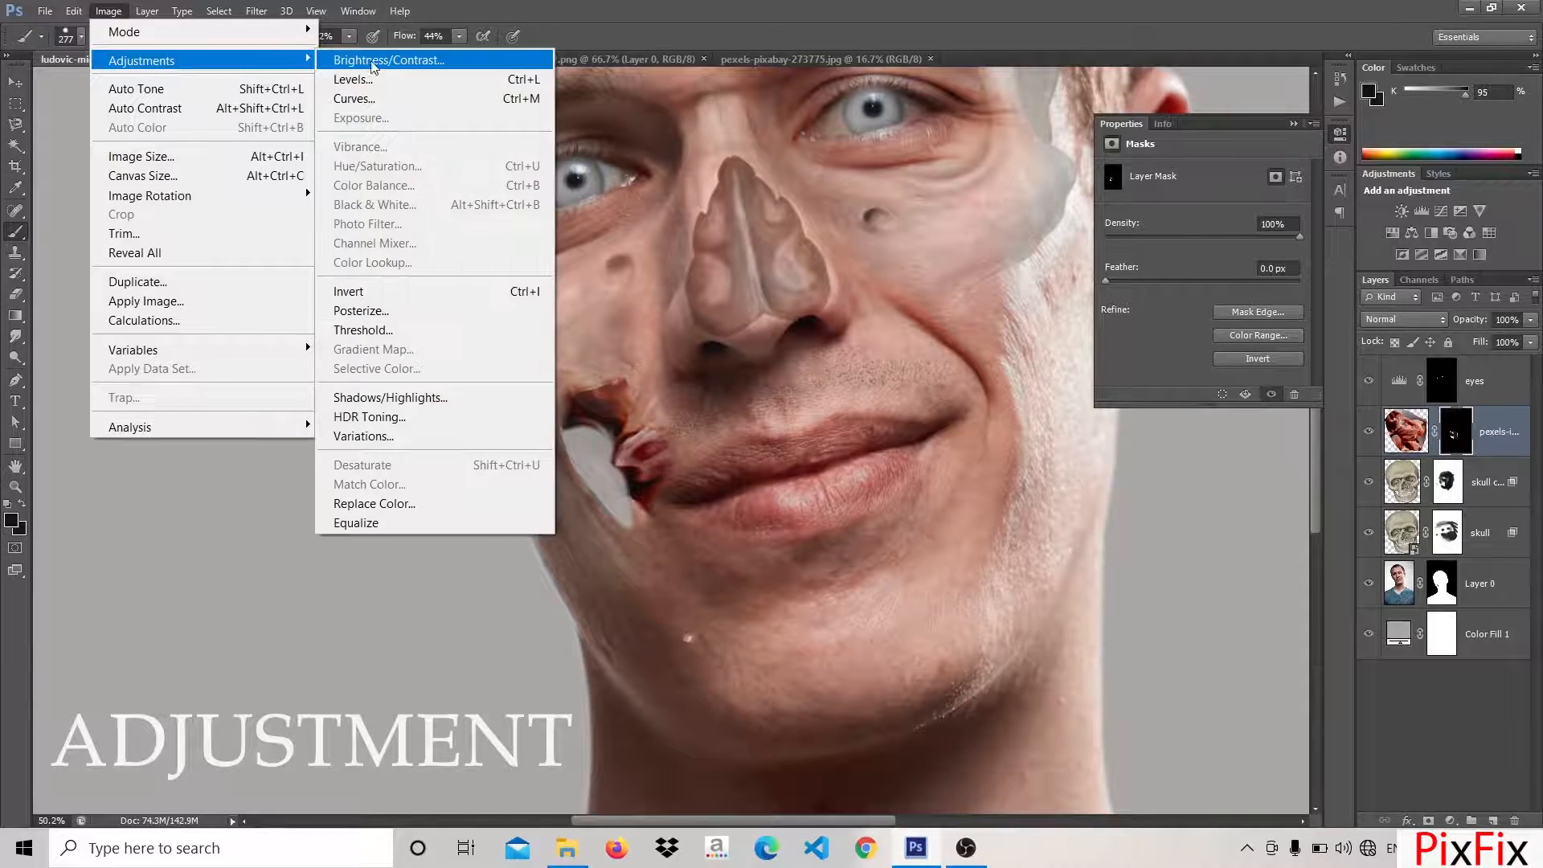
pyautogui.click(374, 62)
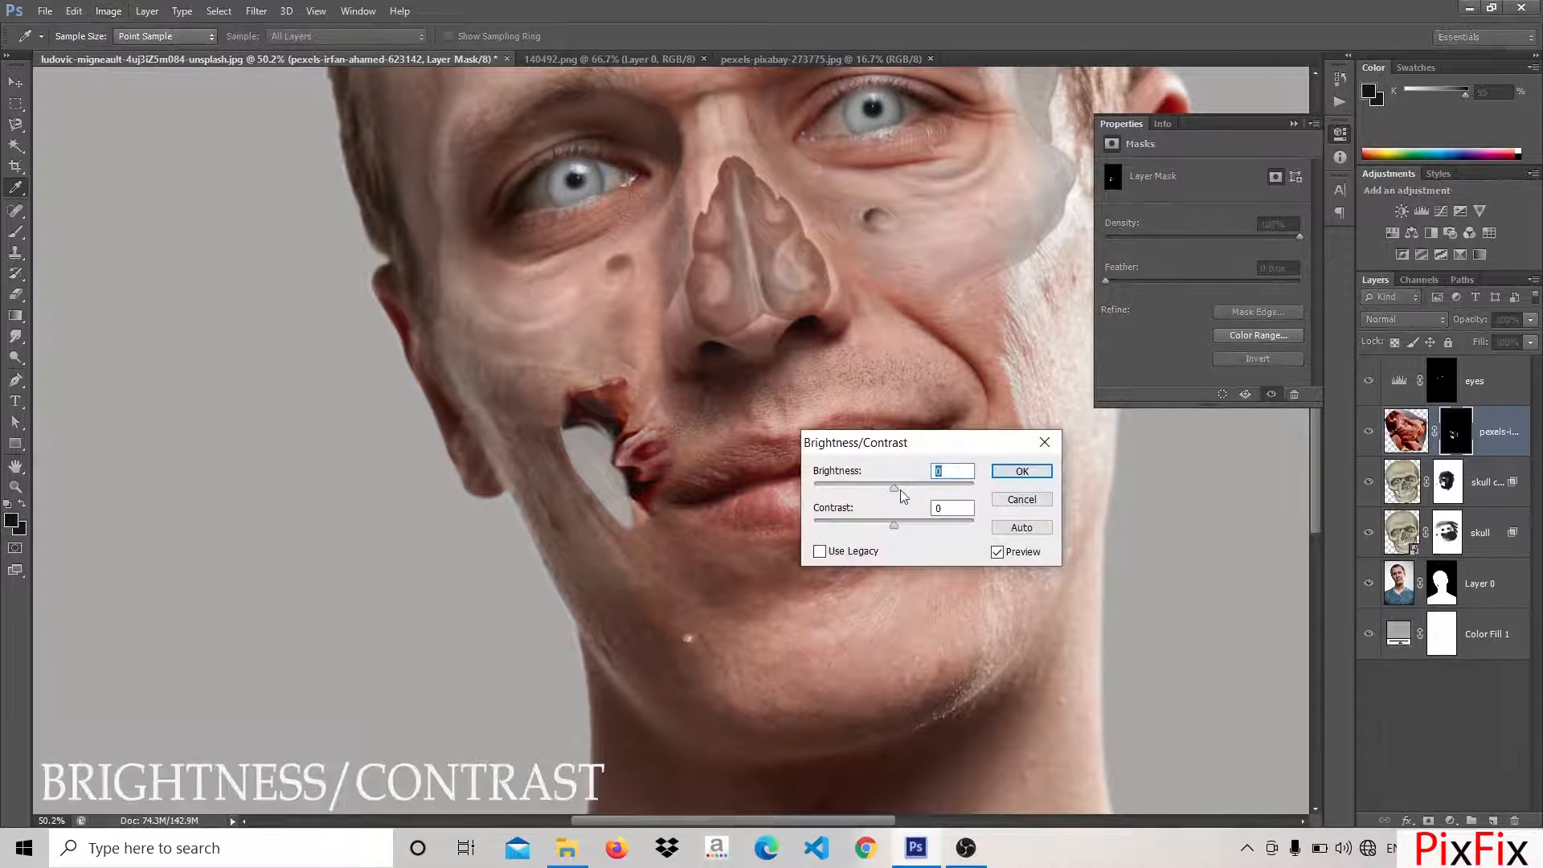
pyautogui.moveTo(900, 492); pyautogui.dragTo(936, 490)
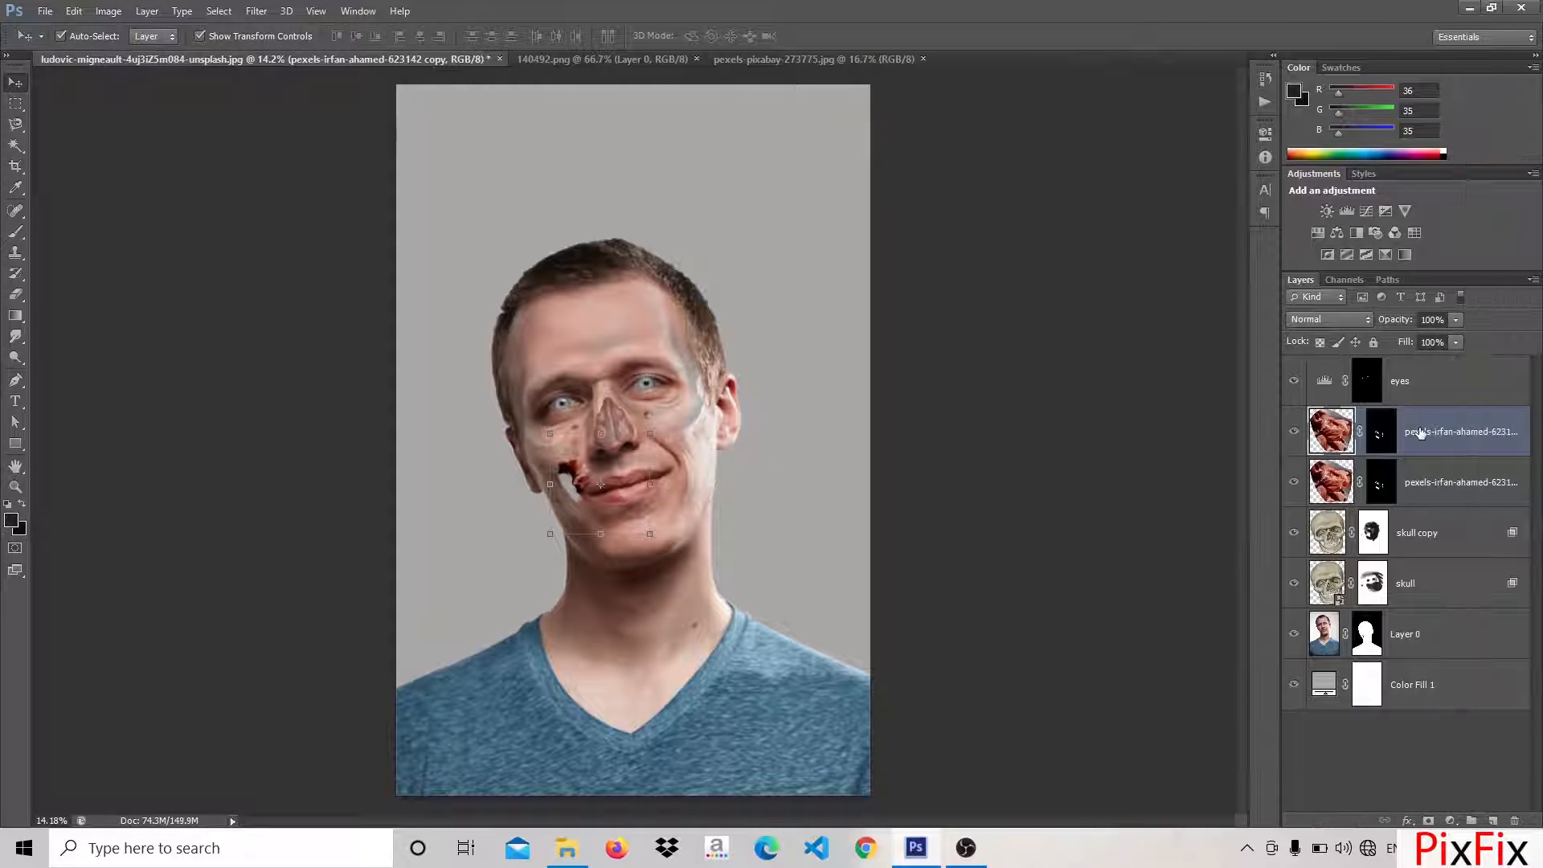
# Duplicate the flesh image layer directly below Layer 0 and delete the copy's layer mask
pyautogui.moveTo(1439, 438); pyautogui.dragTo(1424, 634)
pyautogui.rightClick(1381, 634)
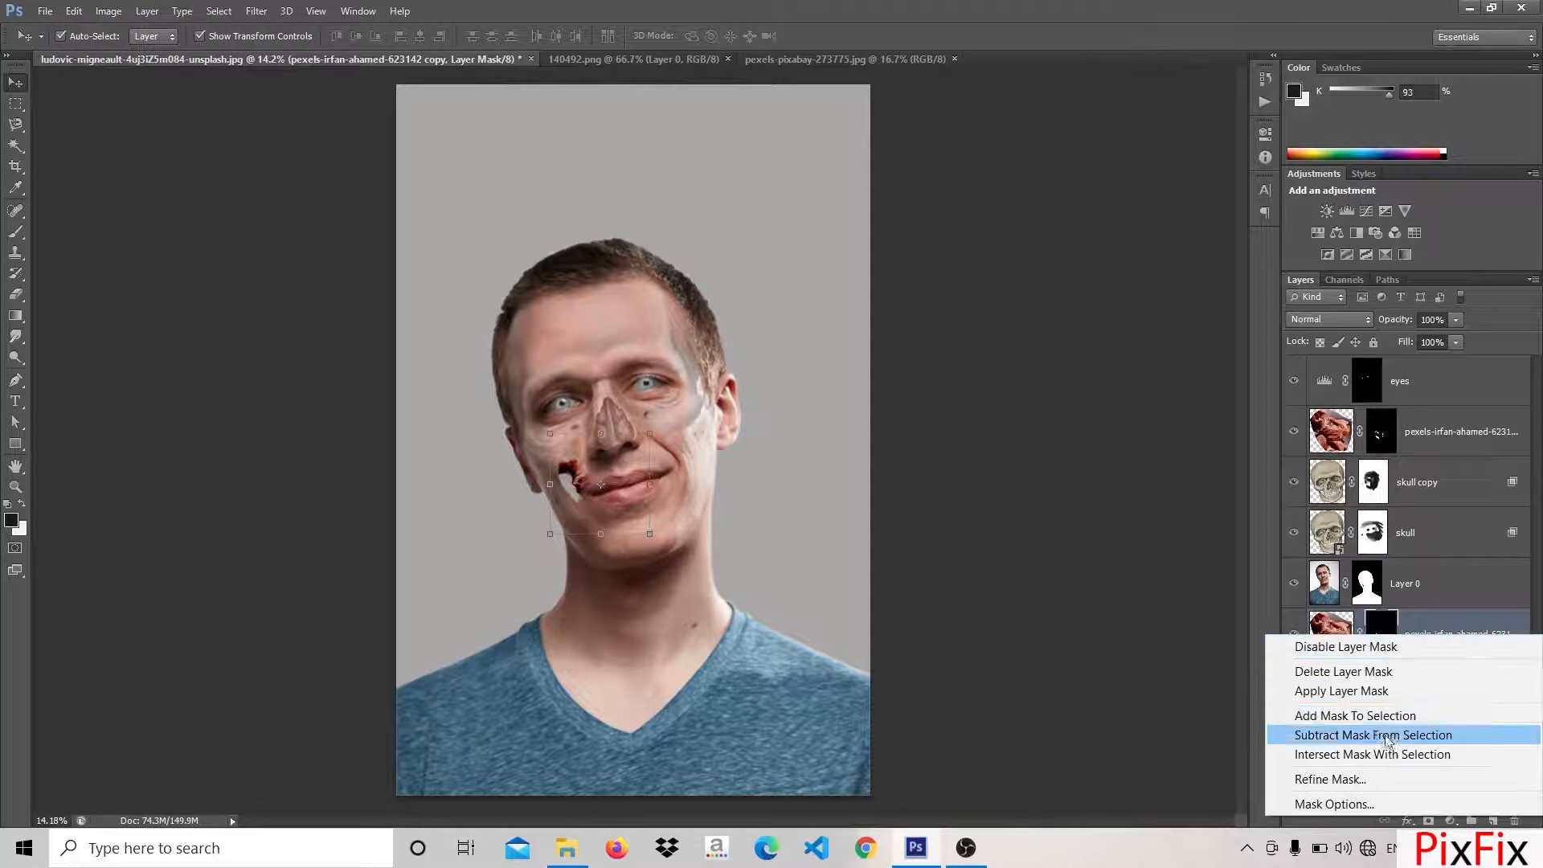
pyautogui.click(1332, 679)
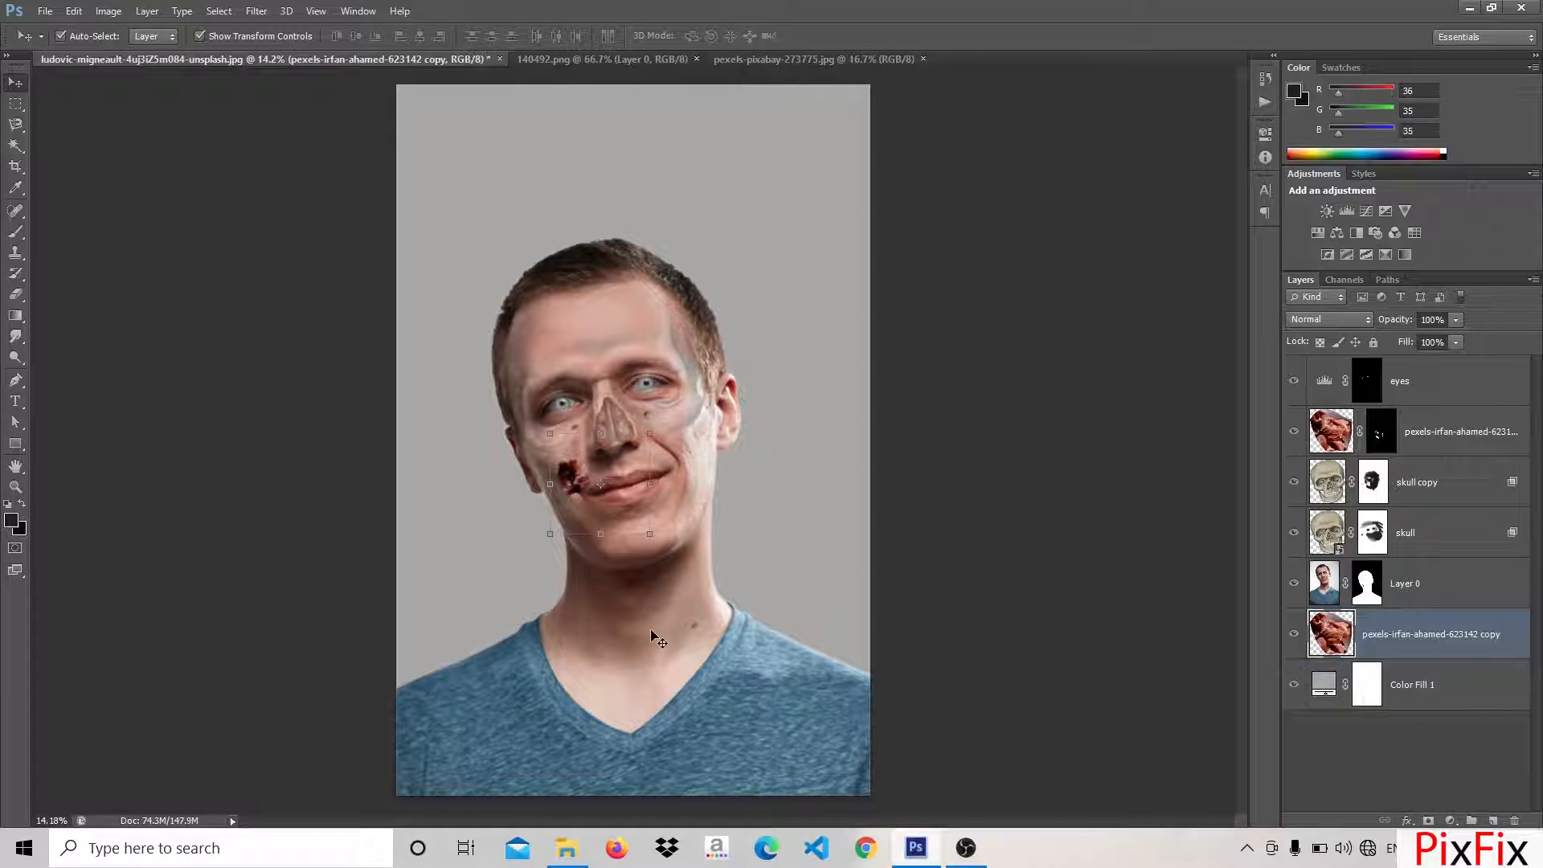
# Scale, rotate and reposition the flesh copy so that its tissue fills the hole in the cheek
pyautogui.scroll(8, 571, 537)
pyautogui.moveTo(600, 389); pyautogui.dragTo(617, 534)
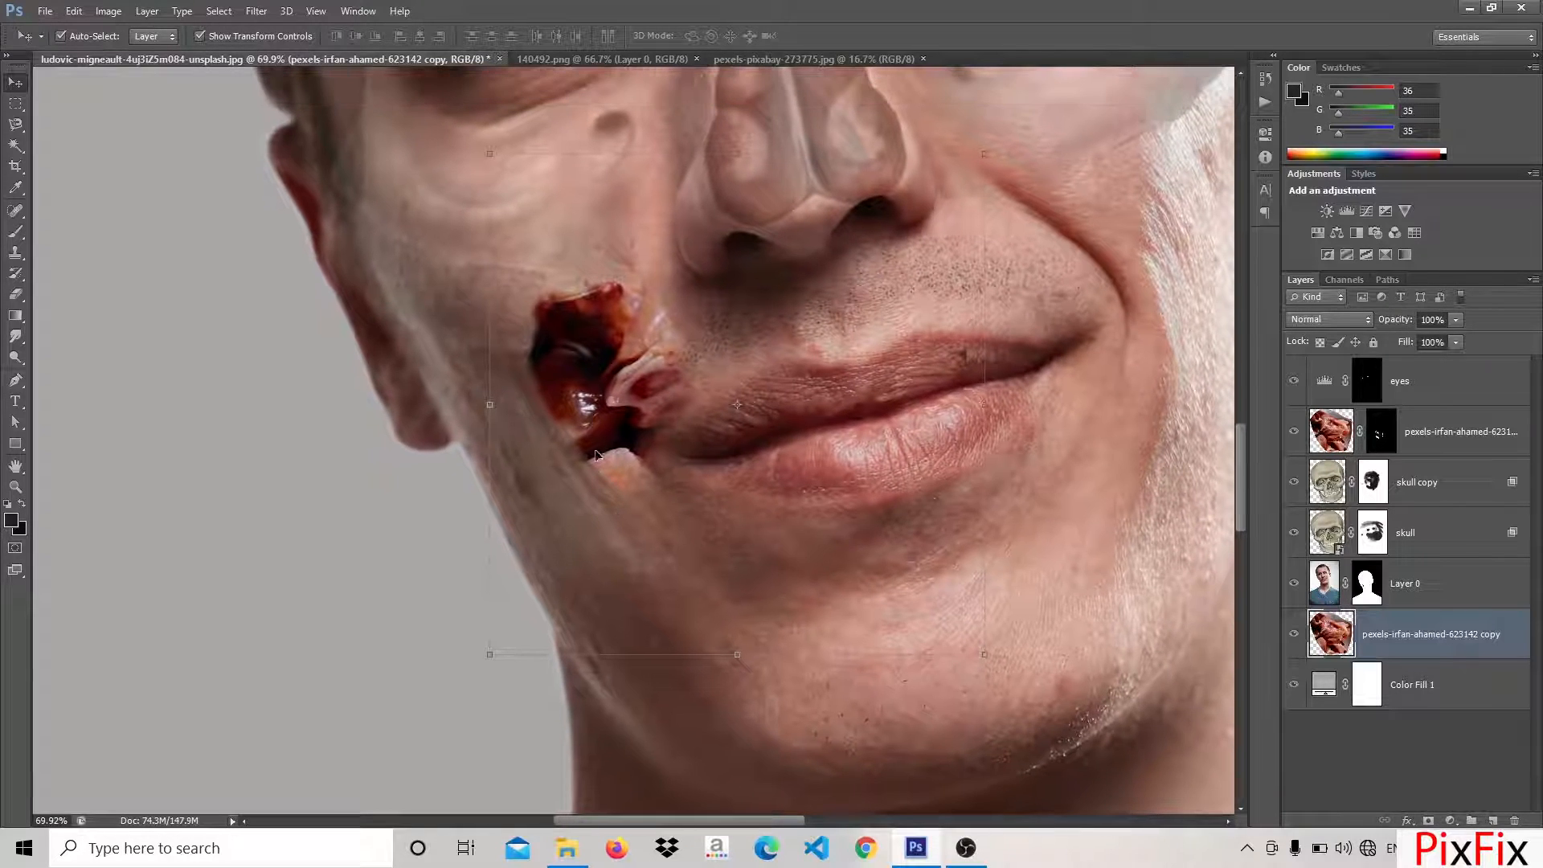
pyautogui.scroll(5, 592, 450)
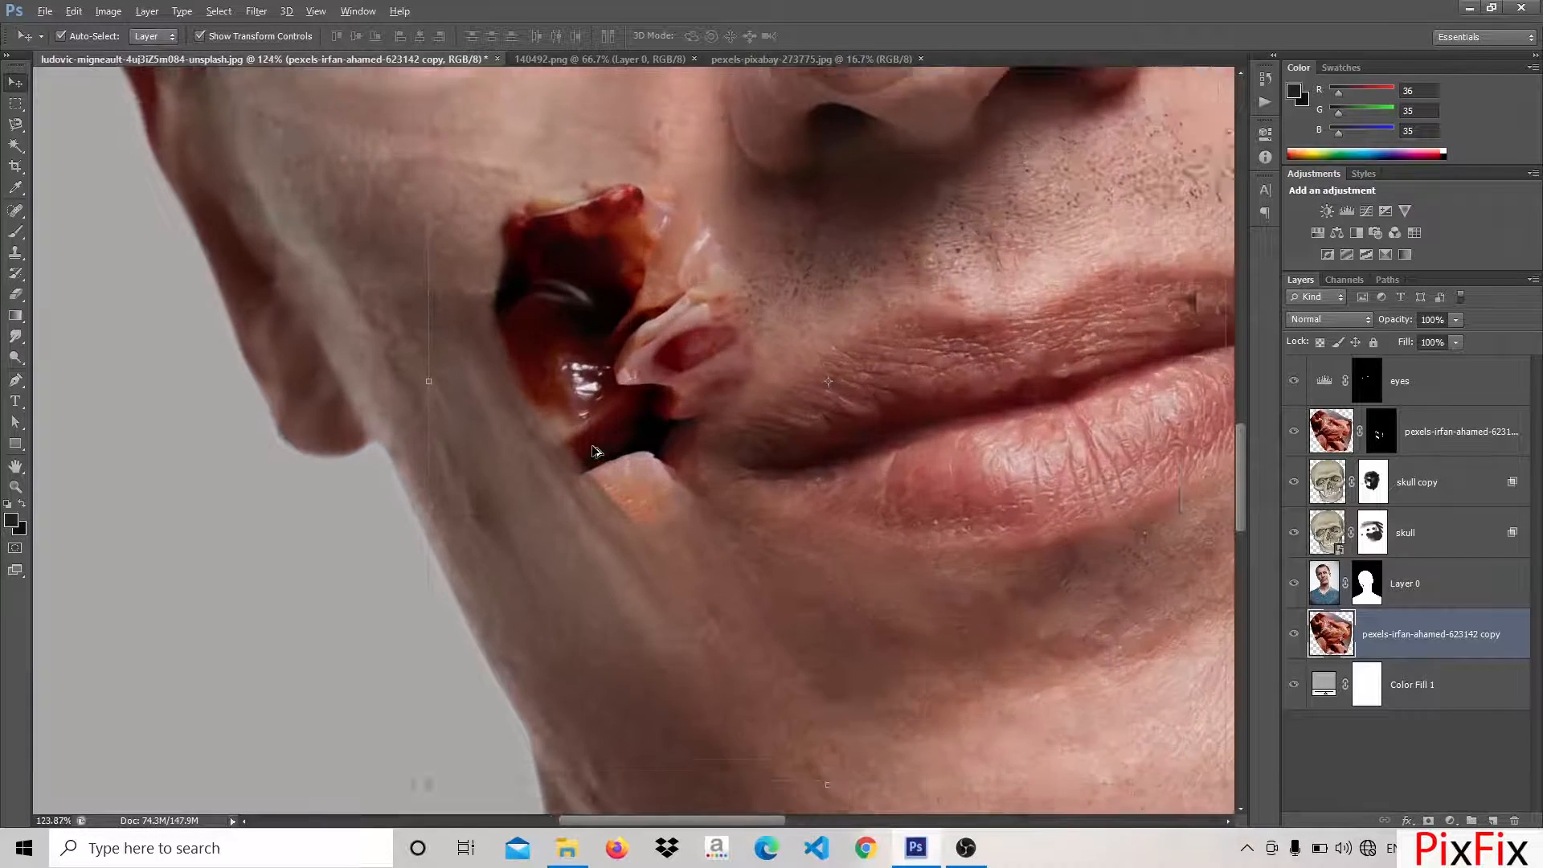
pyautogui.scroll(-1, 592, 450)
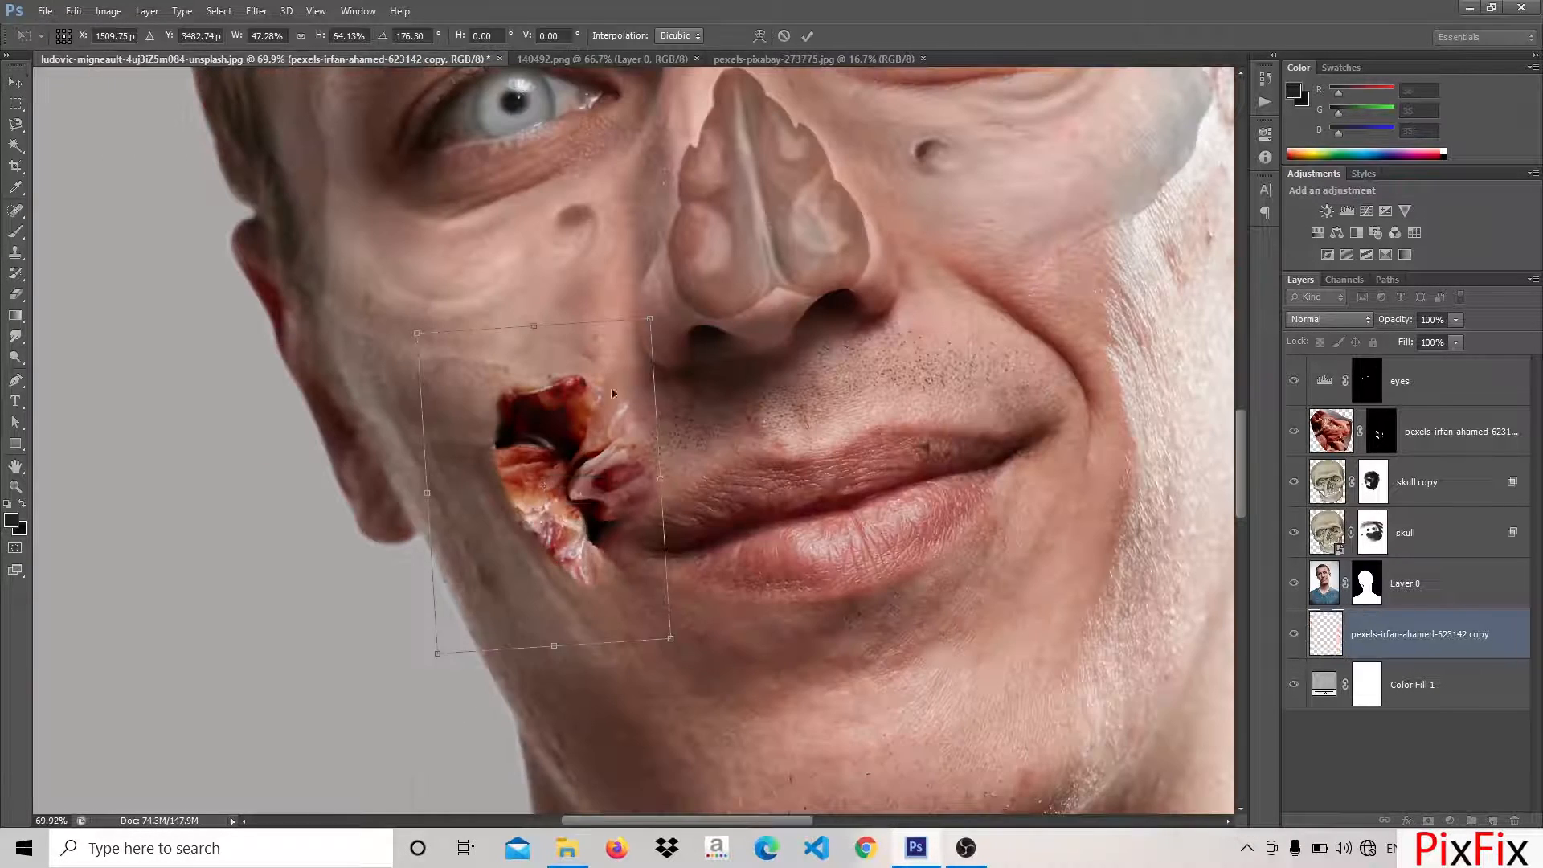
pyautogui.moveTo(611, 388); pyautogui.dragTo(590, 675)
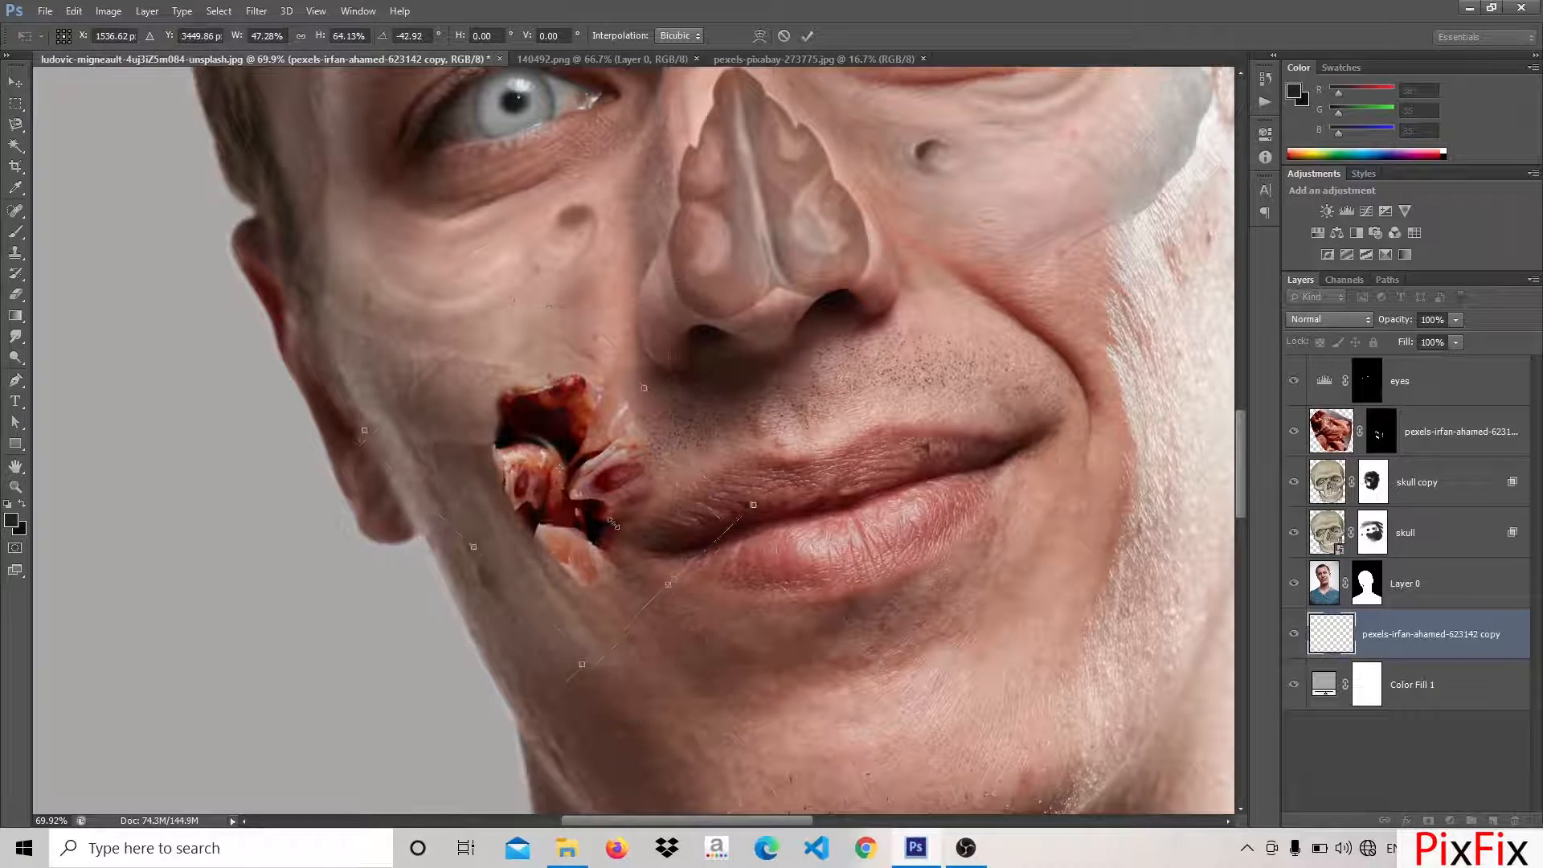
pyautogui.moveTo(615, 529); pyautogui.dragTo(596, 559)
pyautogui.press('Return')
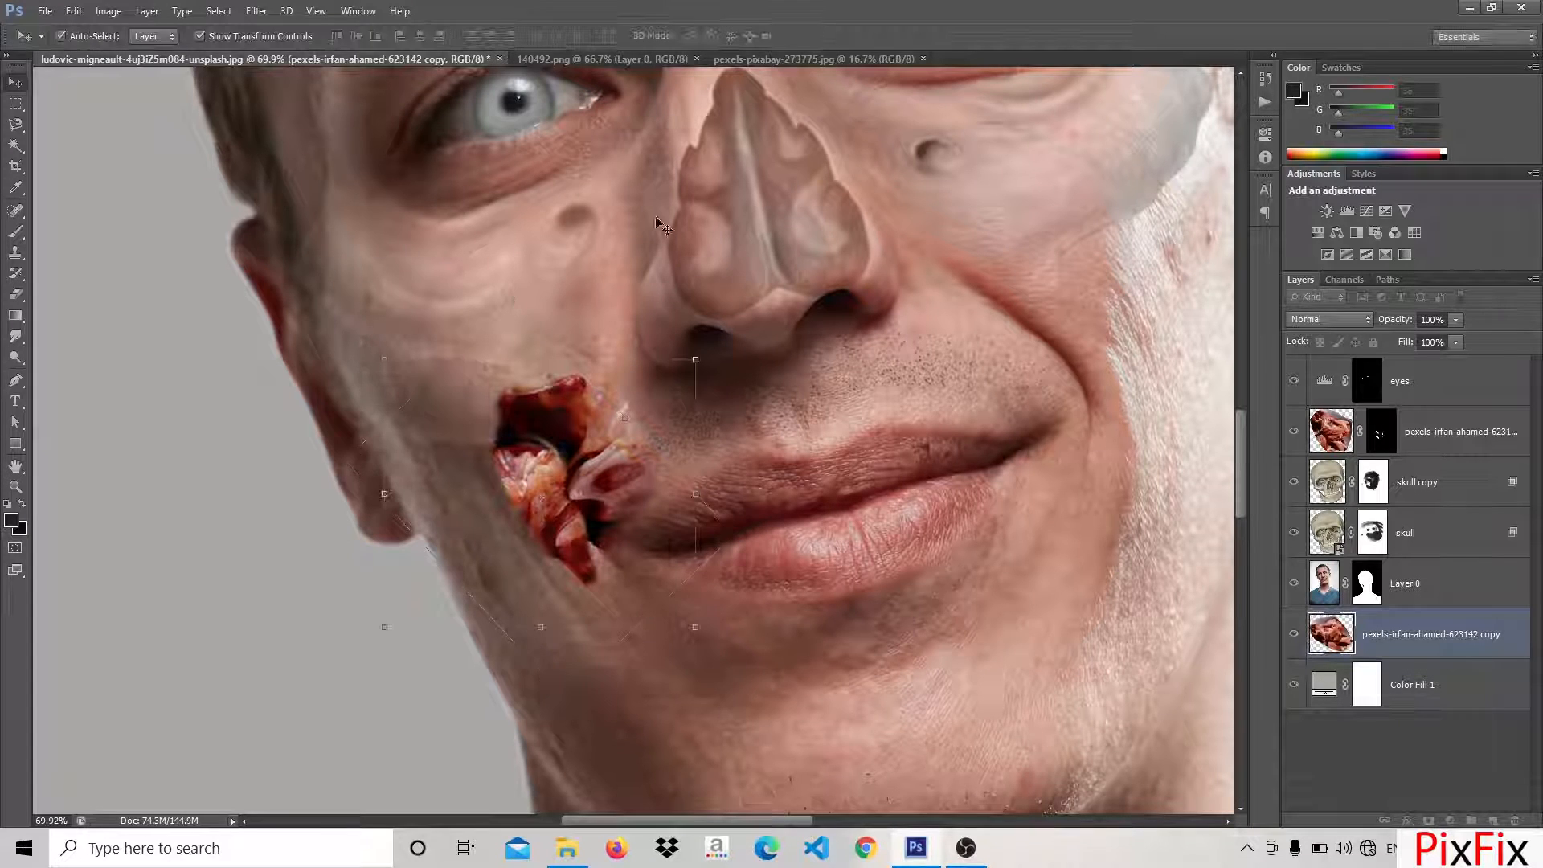
# Add a layer mask to the flesh copy and darken the flesh with Brightness/Contrast
pyautogui.click(1428, 821)
pyautogui.click(119, 9)
pyautogui.moveTo(138, 56)
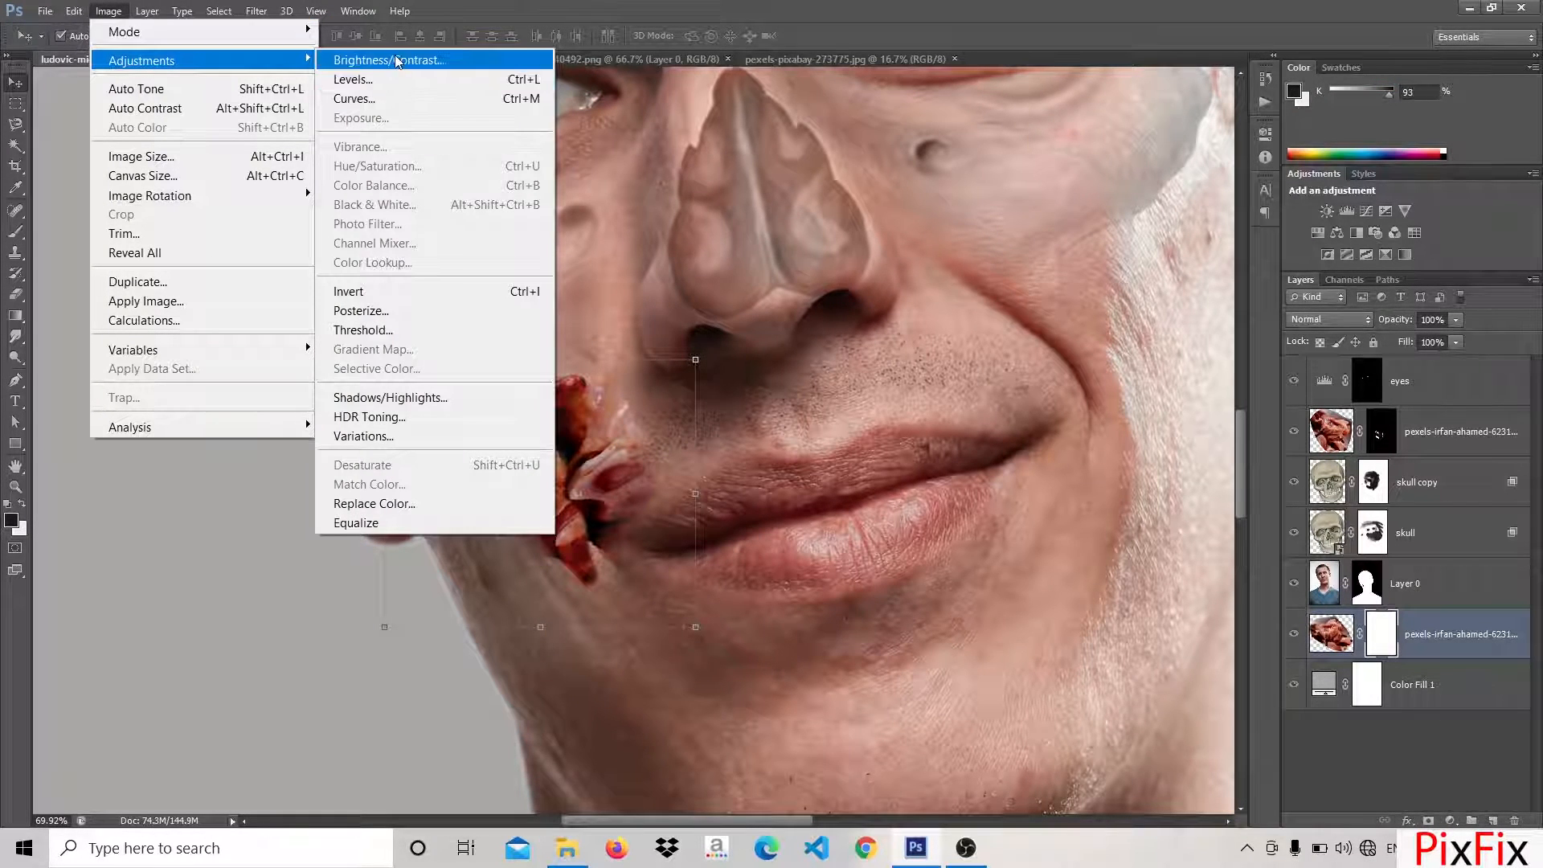
pyautogui.click(397, 59)
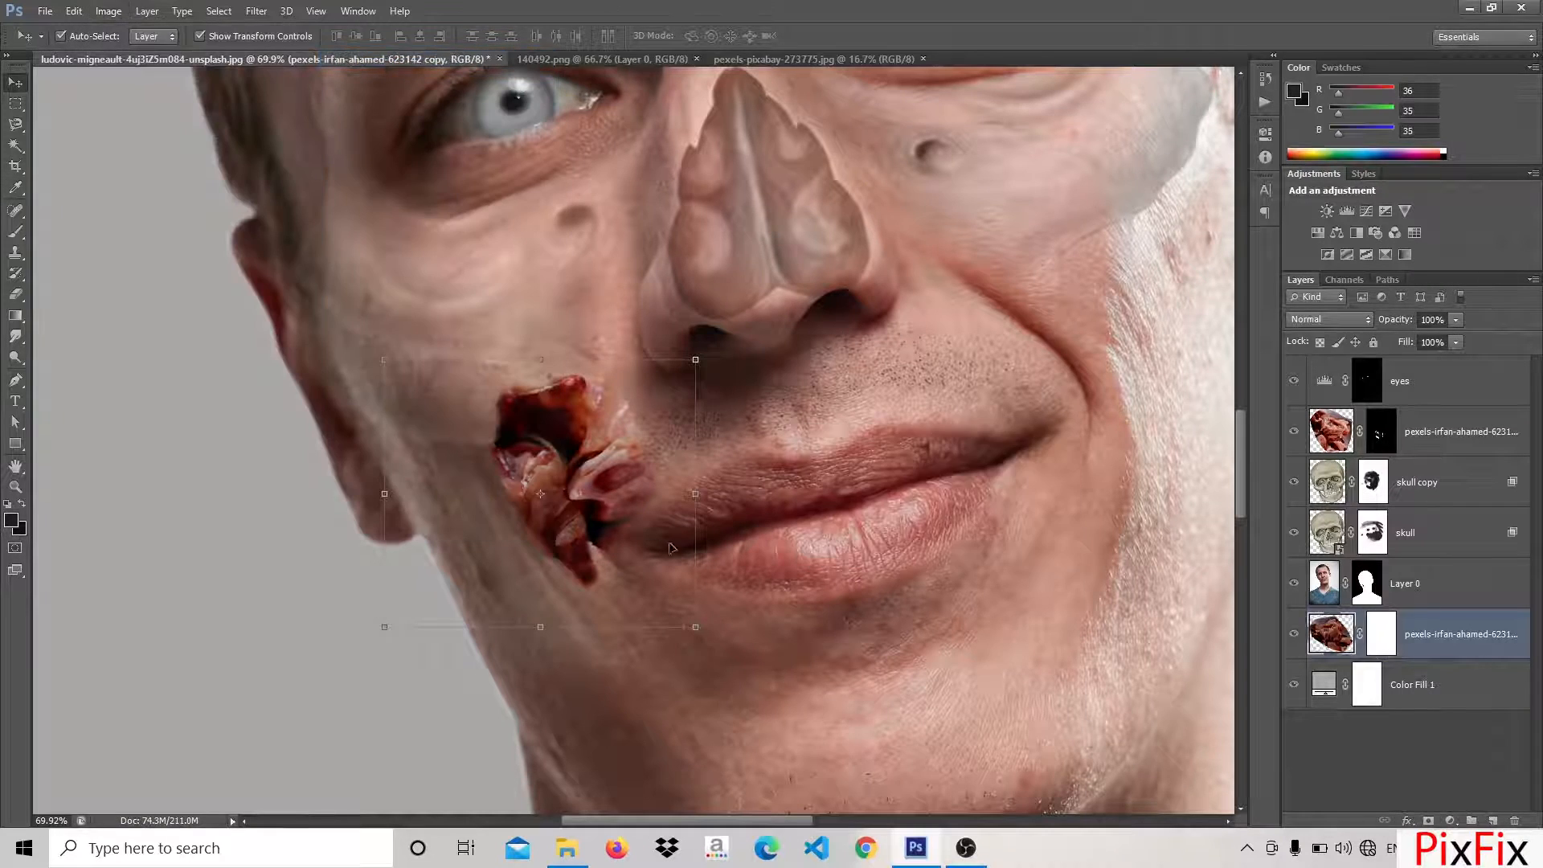
# Activate the upper flesh layer's mask and the Brush tool for retouching the lower edge of the cheek wound
pyautogui.click(592, 565)
pyautogui.scroll(4, 592, 565)
pyautogui.scroll(3, 592, 565)
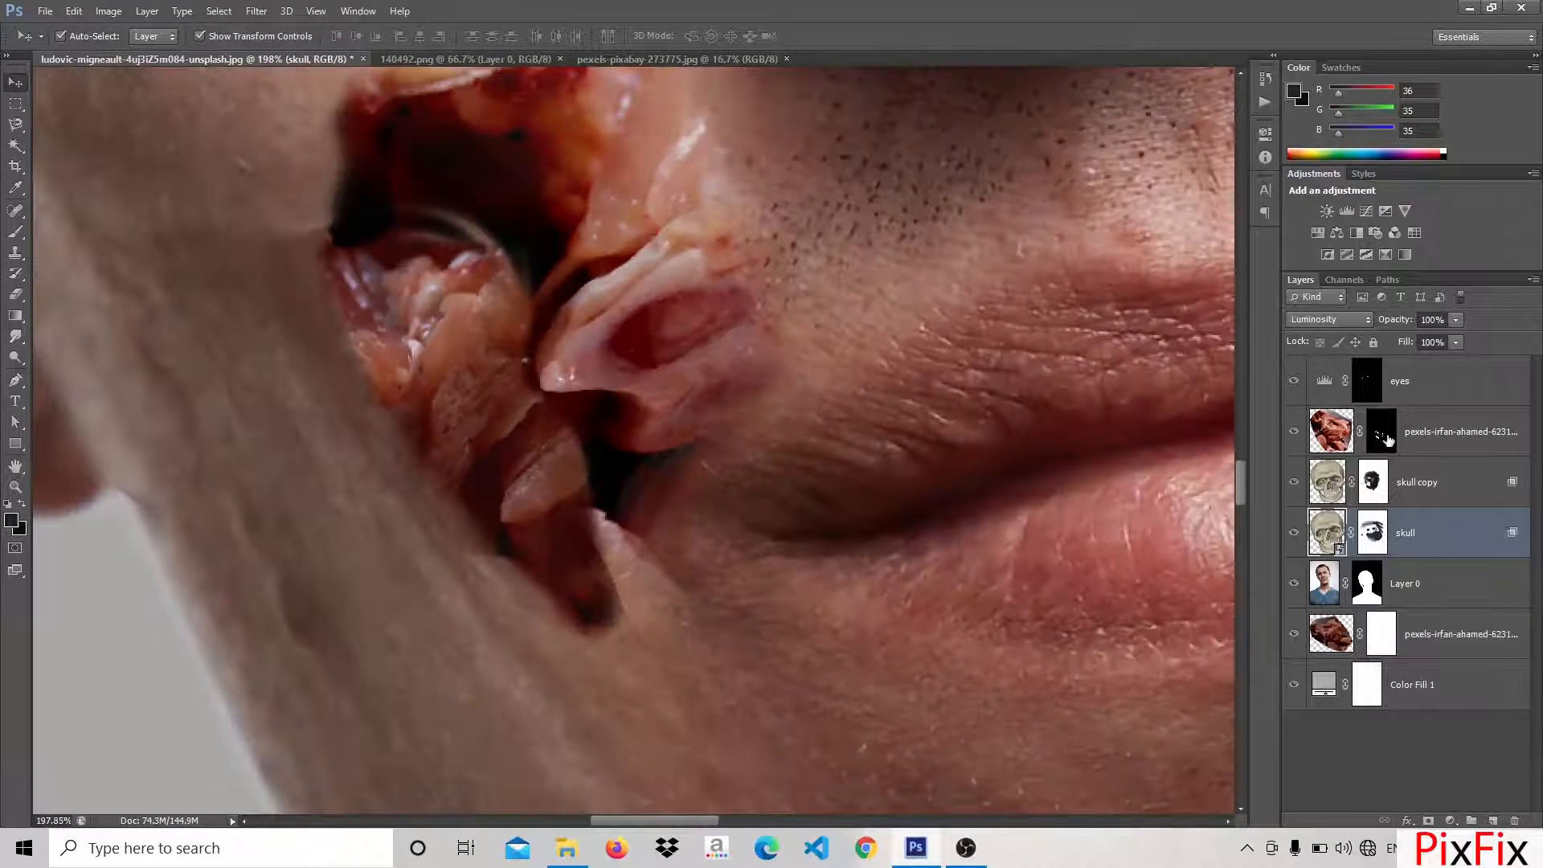
pyautogui.click(1381, 432)
pyautogui.press('b')
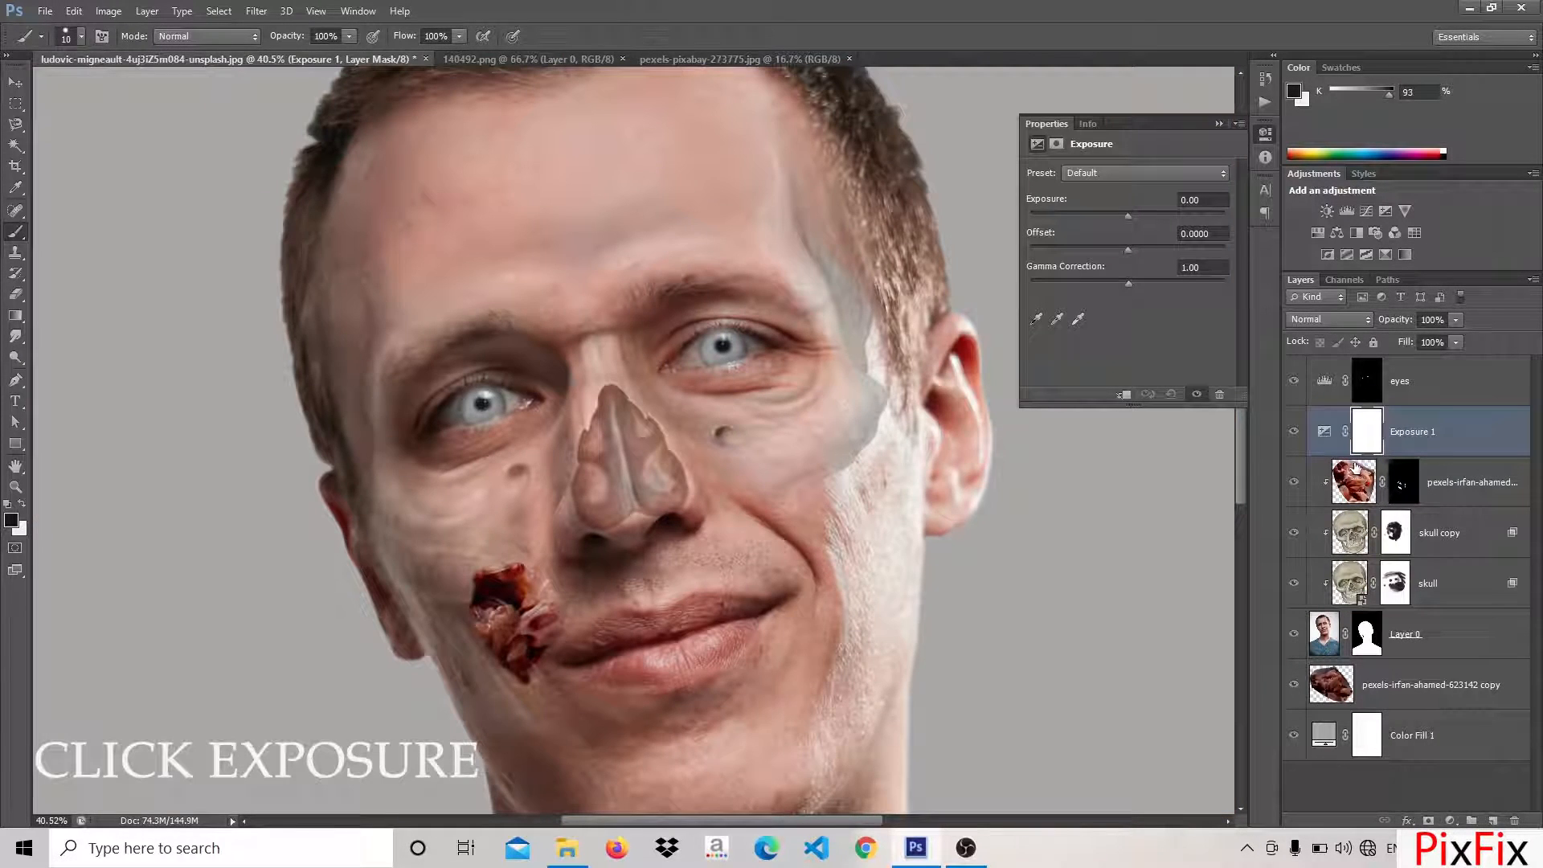
# Clip the Exposure adjustment layer to the layers beneath, lower its exposure strongly and invert its mask
pyautogui.keyDown('alt'); pyautogui.click(1337, 465); pyautogui.keyUp('alt')
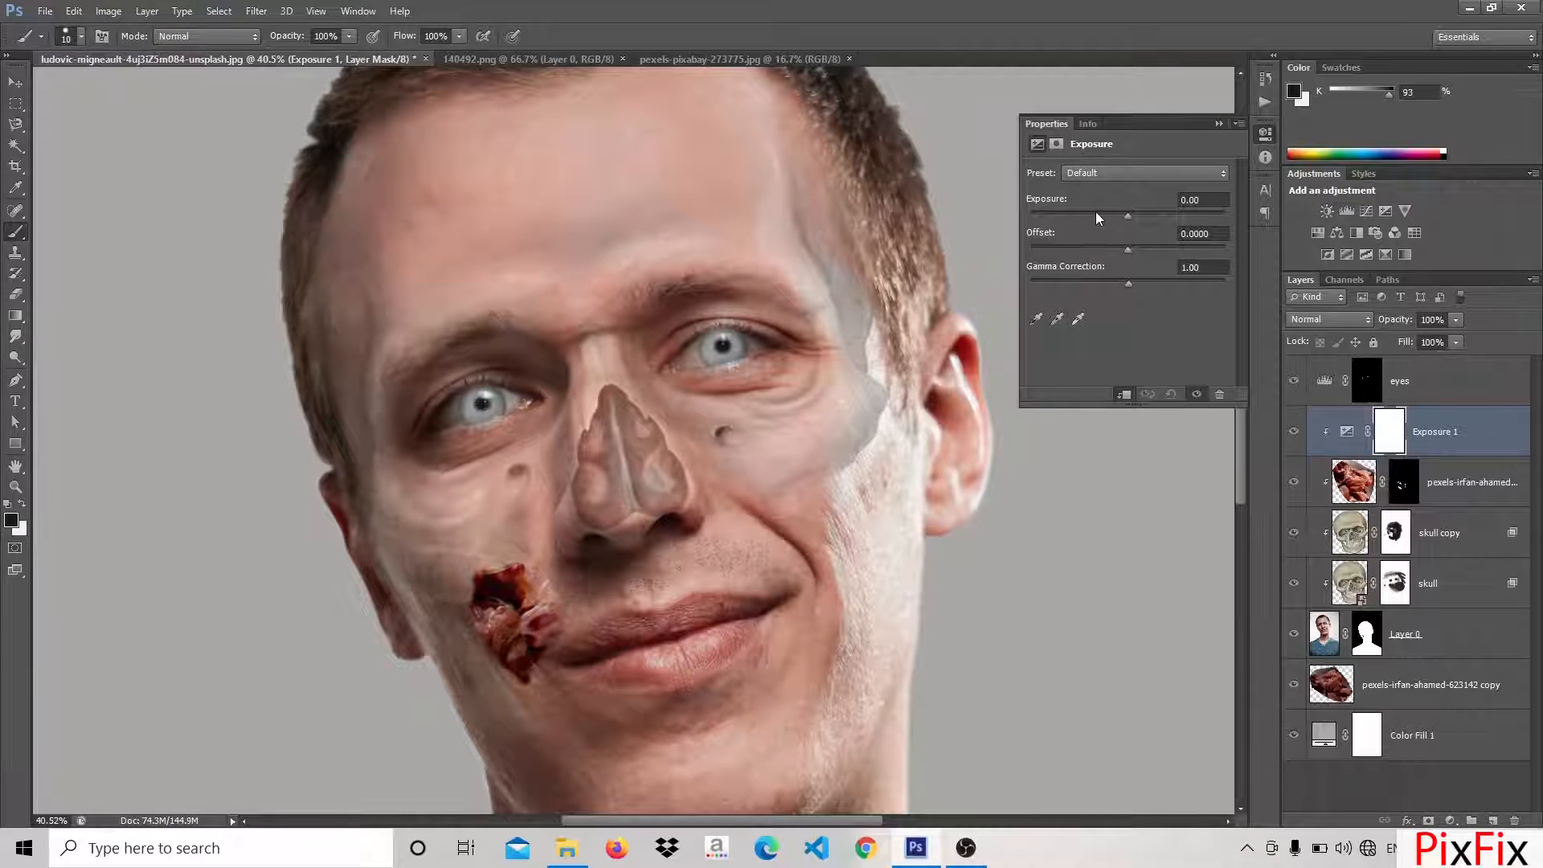
pyautogui.moveTo(1096, 211); pyautogui.dragTo(1084, 210)
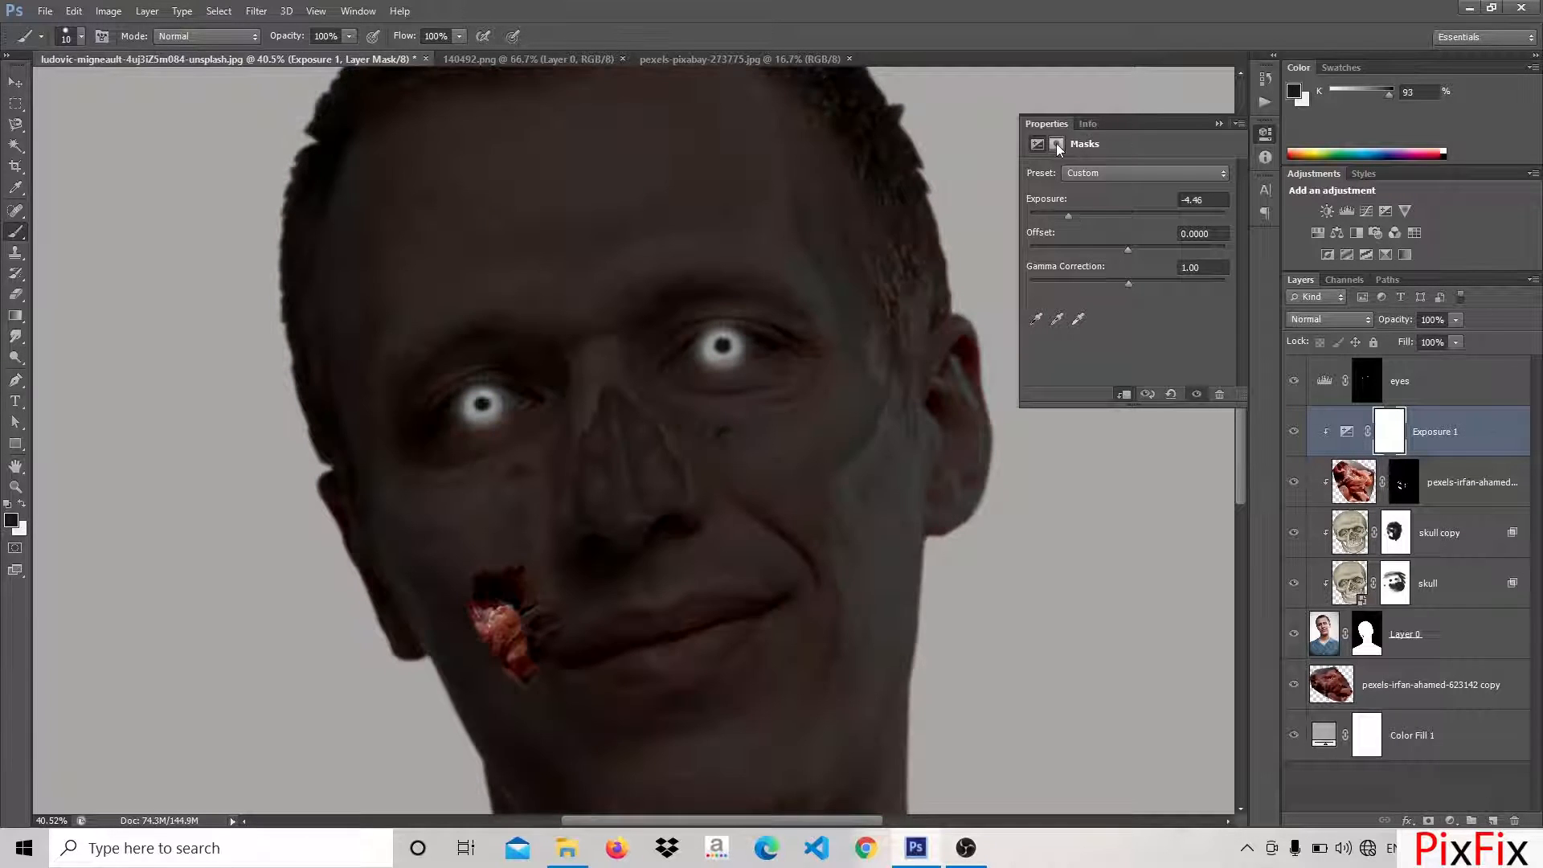
pyautogui.click(1056, 143)
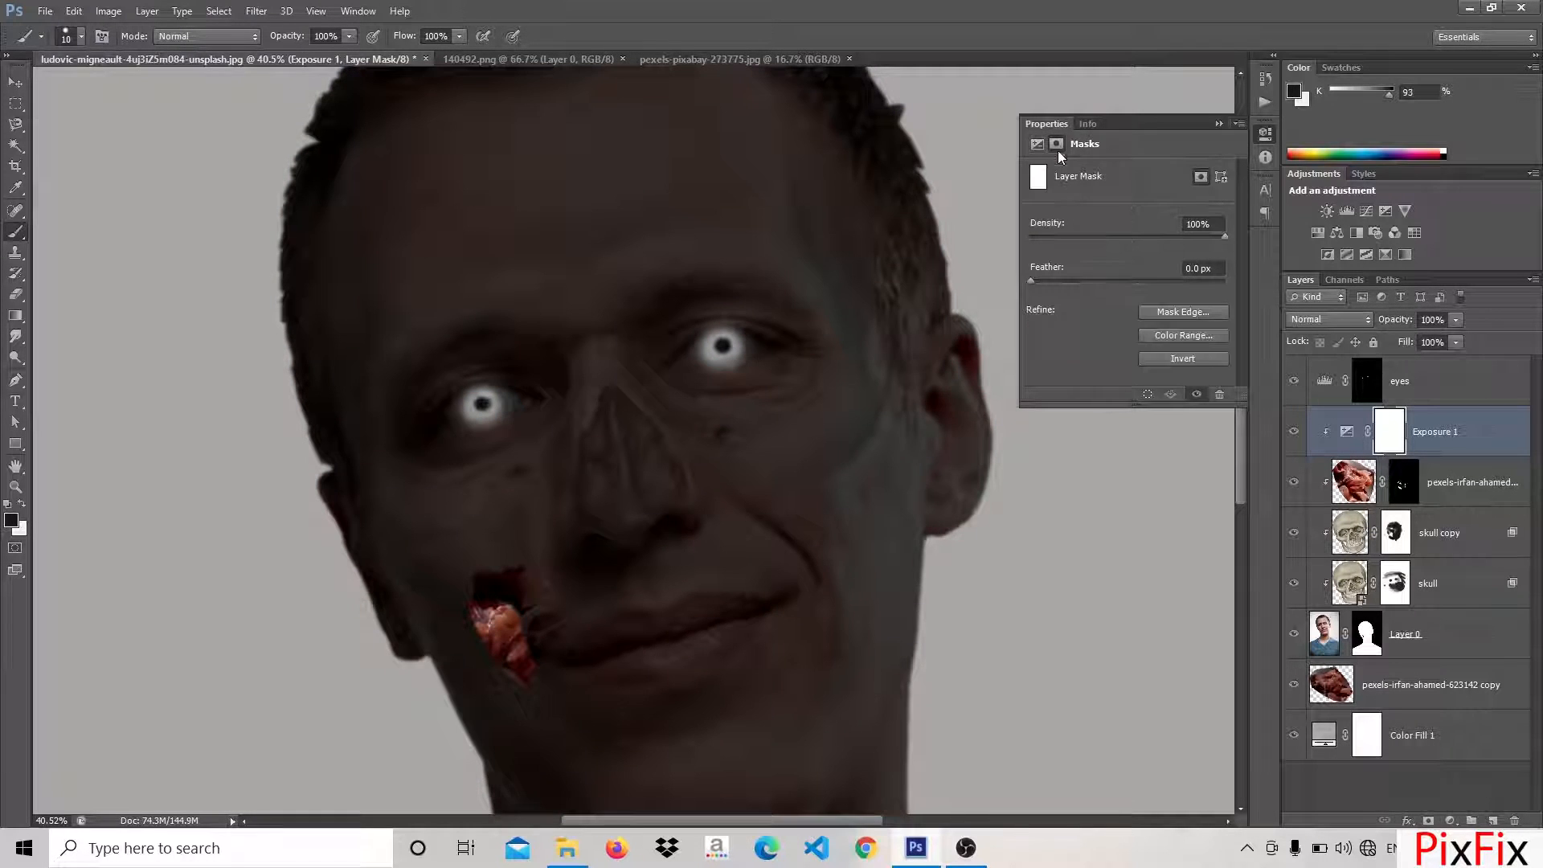
pyautogui.click(1204, 356)
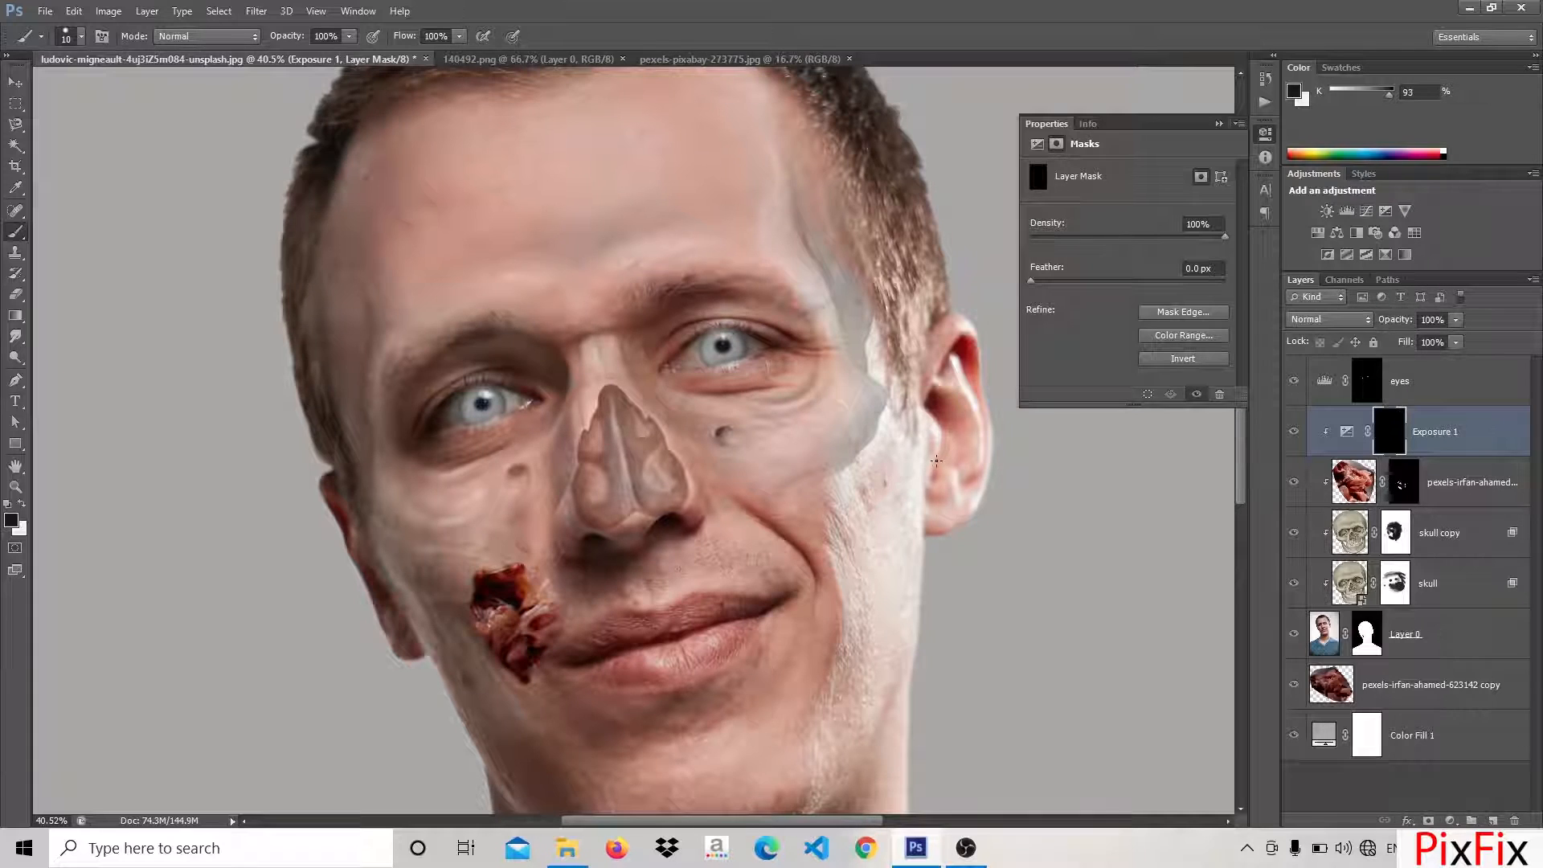
# Paint dark shadows around both eyes on the Exposure 1 mask with a soft white brush at 47% opacity
pyautogui.press('x')
pyautogui.press('4')
pyautogui.press('7')
pyautogui.scroll(5, 689, 330)
pyautogui.press(']')
pyautogui.press(']')
pyautogui.press(']')
pyautogui.press(']')
pyautogui.press(']')
pyautogui.press(']')
pyautogui.press(']')
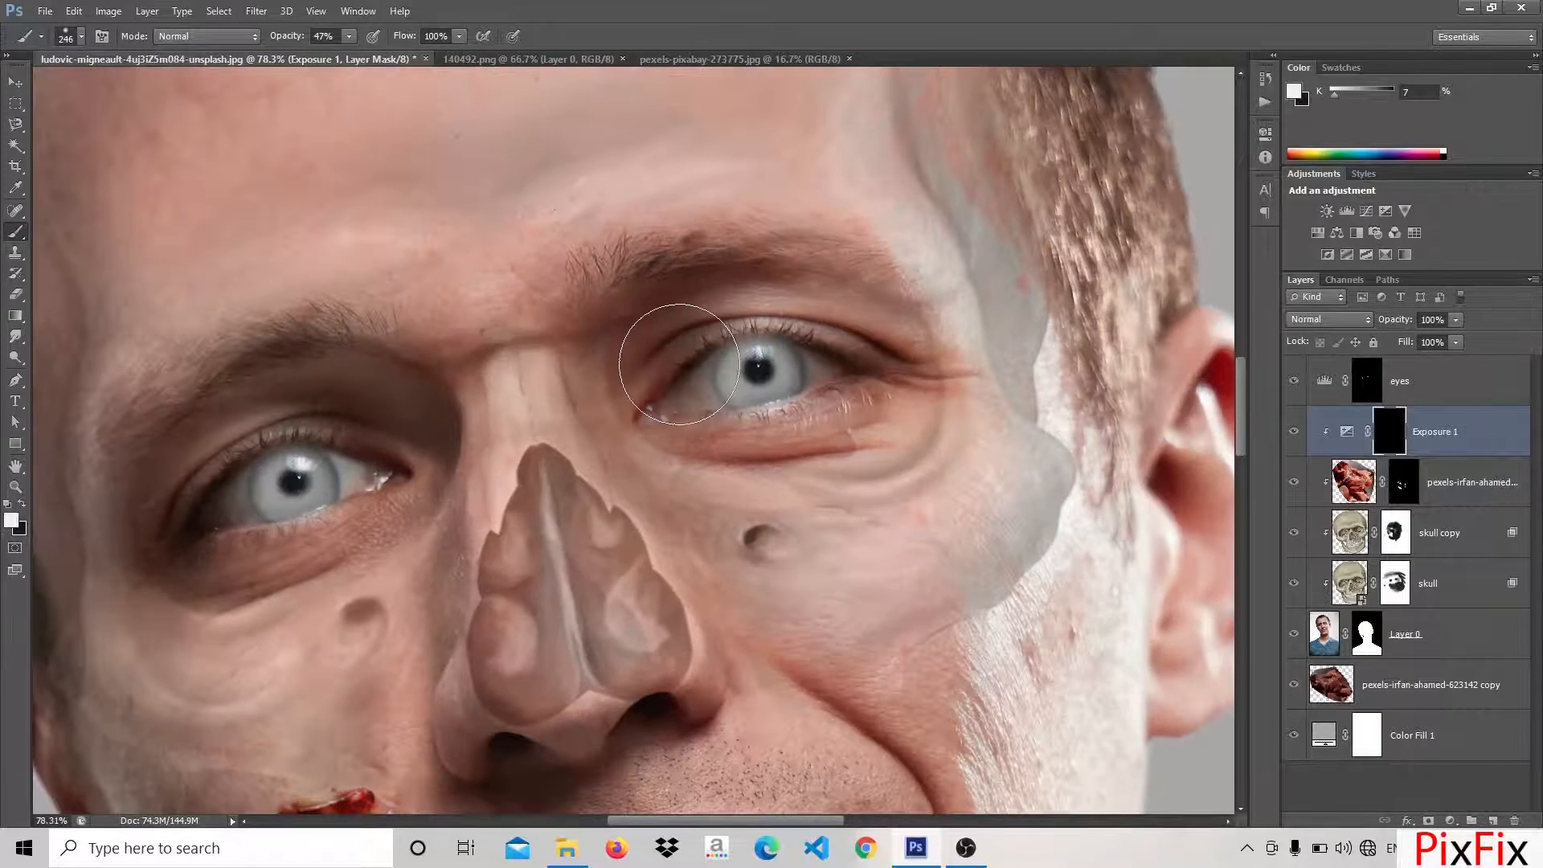
pyautogui.moveTo(681, 368)
pyautogui.mouseDown()
pyautogui.moveTo(754, 419)
pyautogui.moveTo(816, 418)
pyautogui.moveTo(864, 386)
pyautogui.moveTo(842, 360)
pyautogui.moveTo(686, 356)
pyautogui.moveTo(671, 408)
pyautogui.moveTo(745, 431)
pyautogui.moveTo(878, 425)
pyautogui.moveTo(885, 387)
pyautogui.moveTo(831, 355)
pyautogui.moveTo(755, 348)
pyautogui.moveTo(724, 380)
pyautogui.moveTo(789, 403)
pyautogui.moveTo(887, 377)
pyautogui.moveTo(809, 346)
pyautogui.moveTo(726, 349)
pyautogui.moveTo(789, 371)
pyautogui.moveTo(820, 367)
pyautogui.moveTo(653, 319)
pyautogui.moveTo(633, 368)
pyautogui.moveTo(864, 380)
pyautogui.moveTo(719, 316)
pyautogui.moveTo(714, 412)
pyautogui.moveTo(866, 380)
pyautogui.mouseUp()
pyautogui.moveTo(465, 480); pyautogui.dragTo(771, 421)
pyautogui.moveTo(563, 450)
pyautogui.mouseDown()
pyautogui.moveTo(707, 434)
pyautogui.moveTo(458, 444)
pyautogui.moveTo(643, 338)
pyautogui.mouseUp()
pyautogui.scroll(-5, 616, 265)
pyautogui.moveTo(623, 512); pyautogui.dragTo(653, 523)
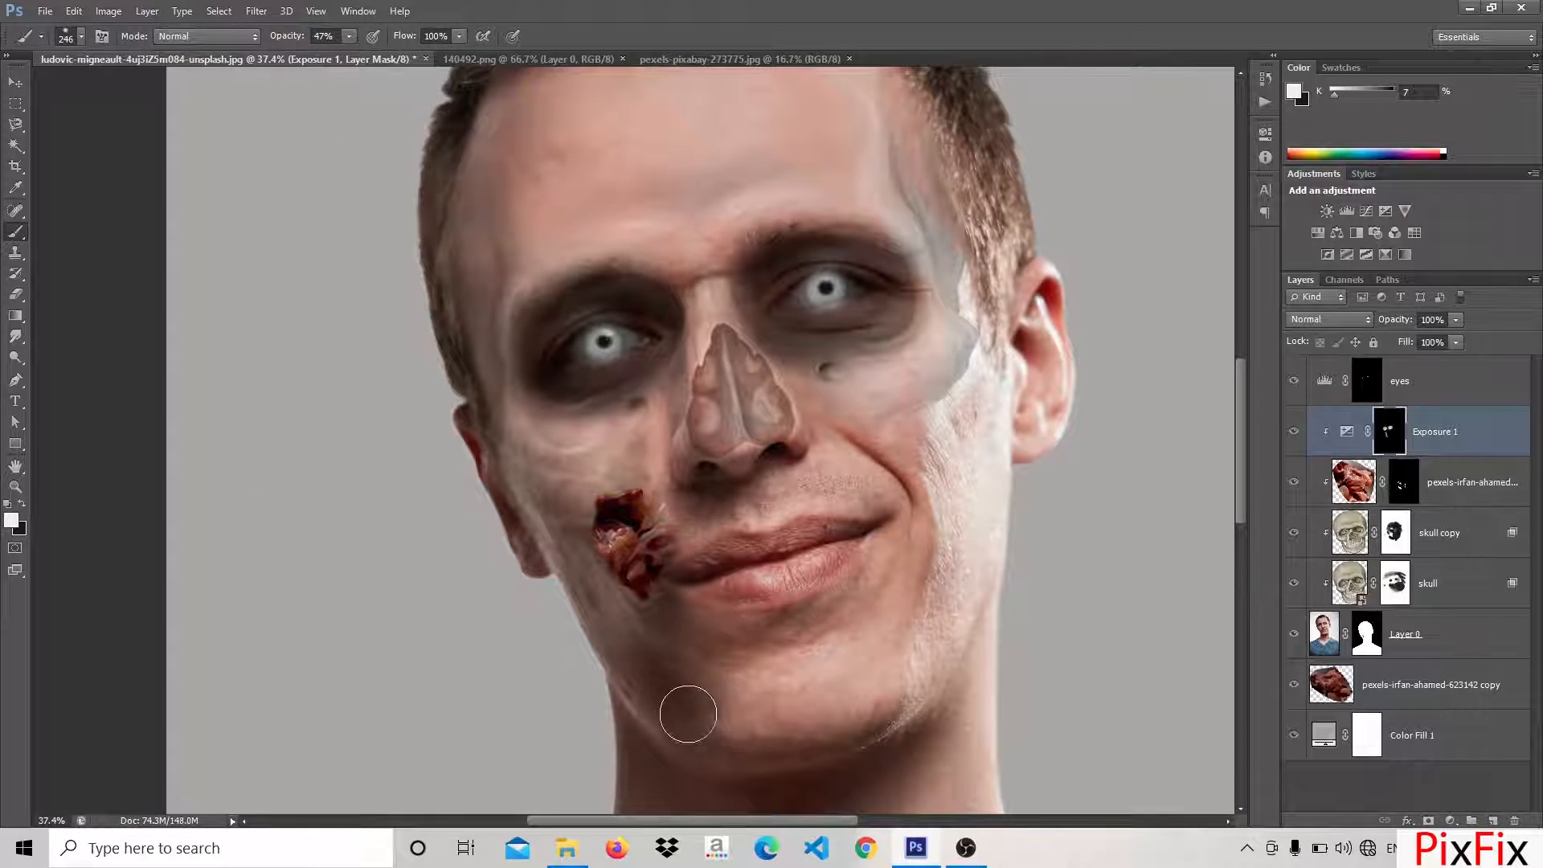
# Open the Blending Options of the Exposure 1 adjustment and split its Blend If slider to soften the shadows
pyautogui.rightClick(1377, 432)
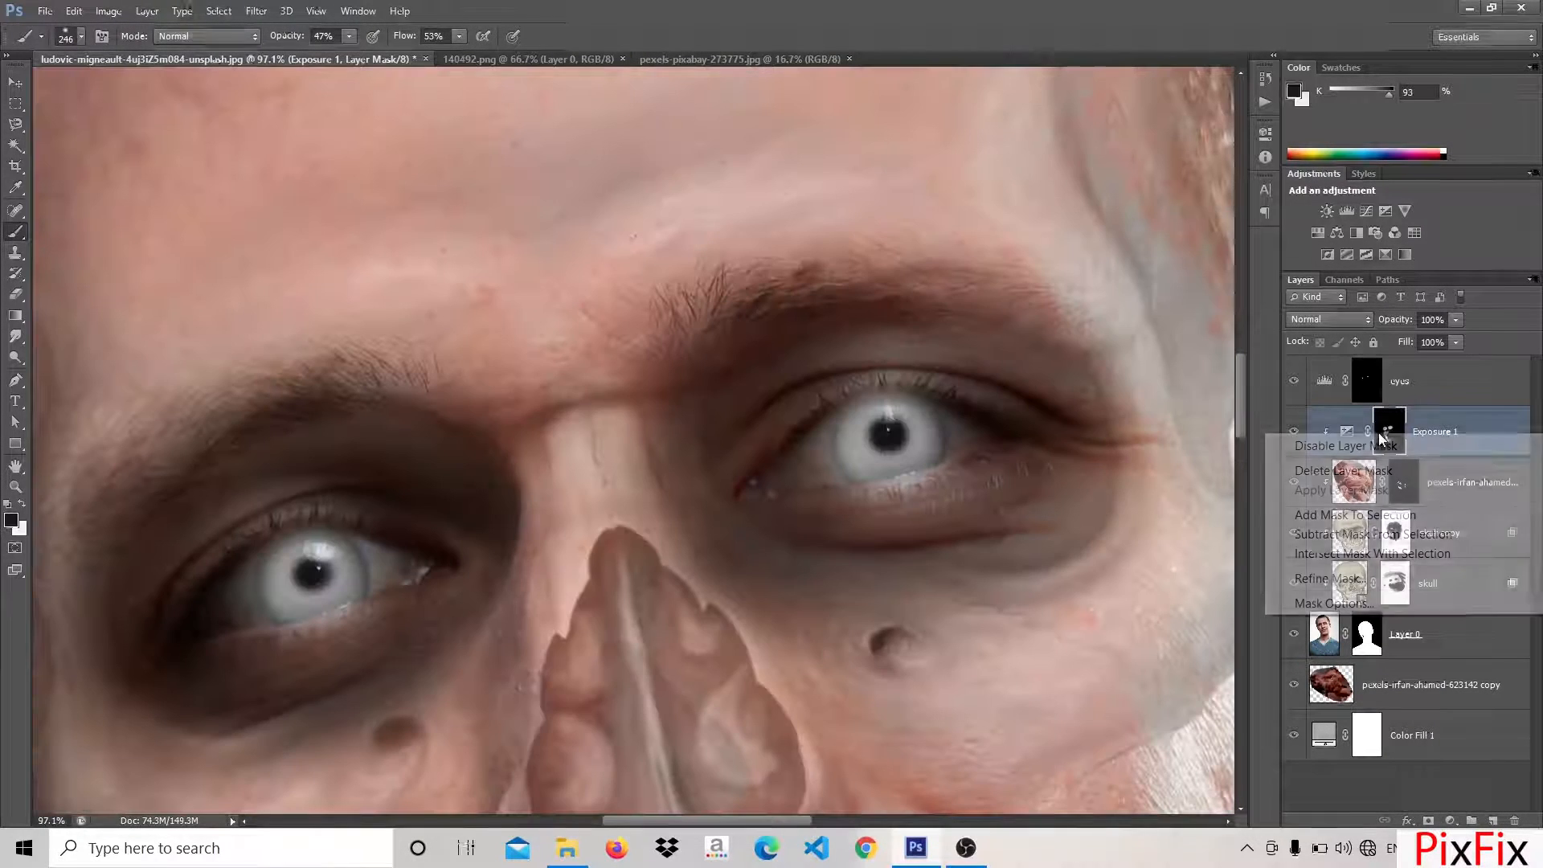
pyautogui.click(1327, 423)
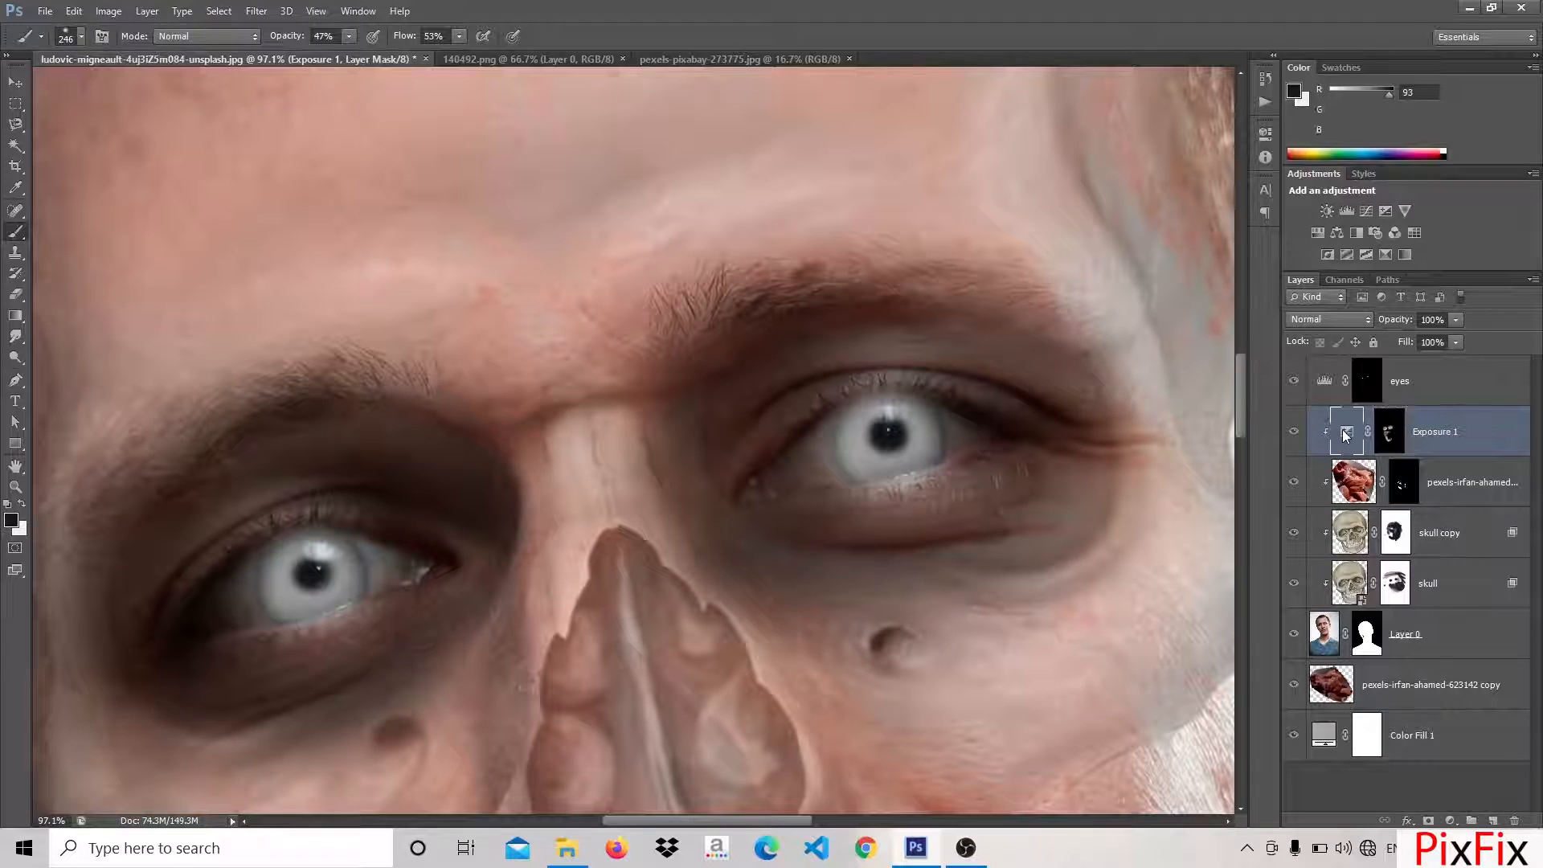
pyautogui.rightClick(1346, 435)
pyautogui.click(1338, 19)
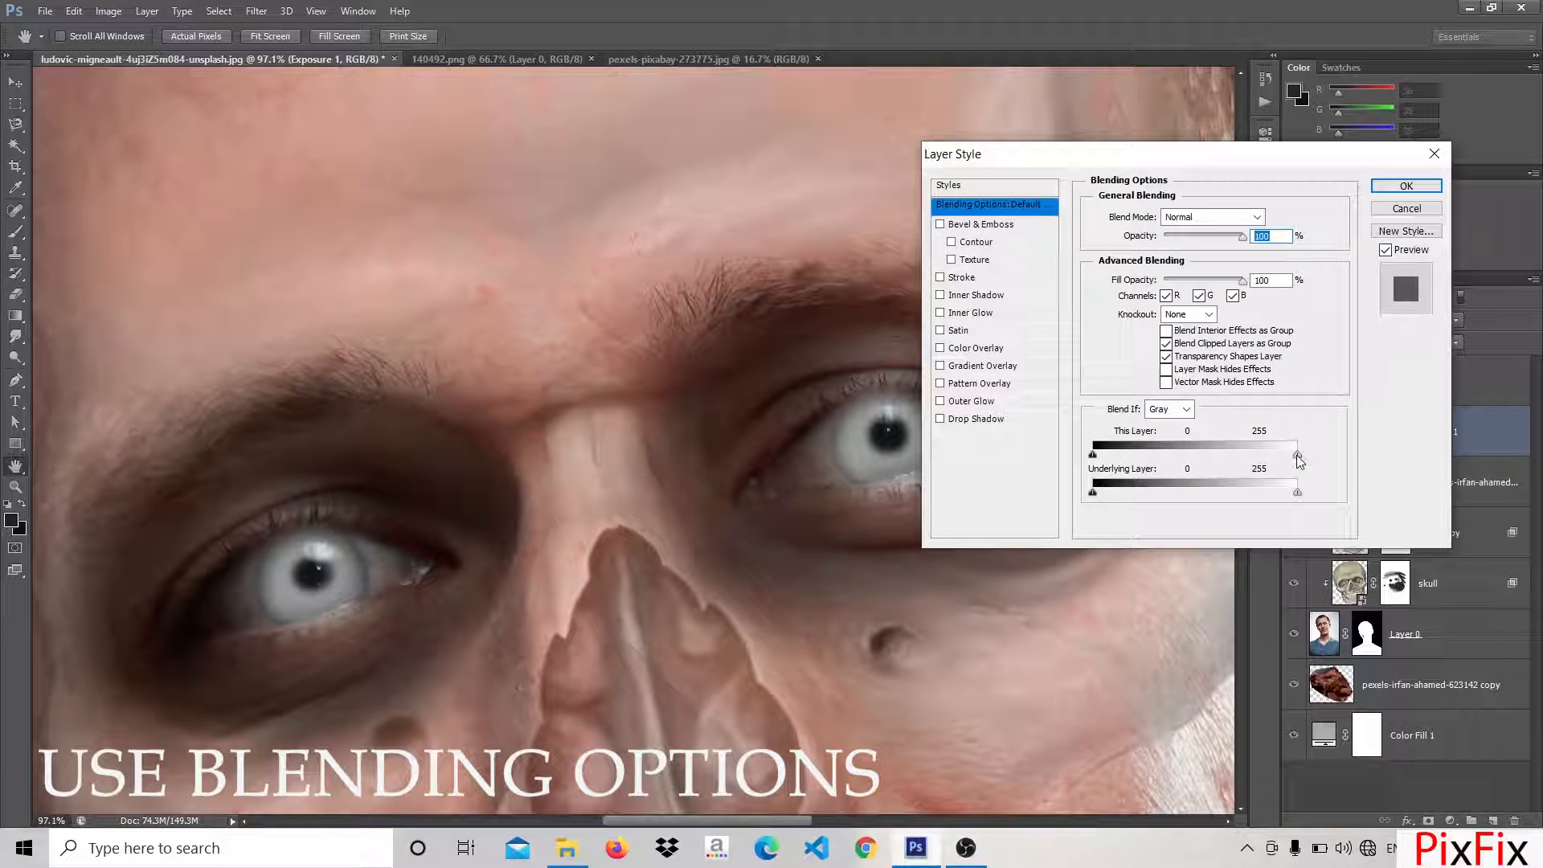
pyautogui.moveTo(1260, 464); pyautogui.dragTo(1196, 470)
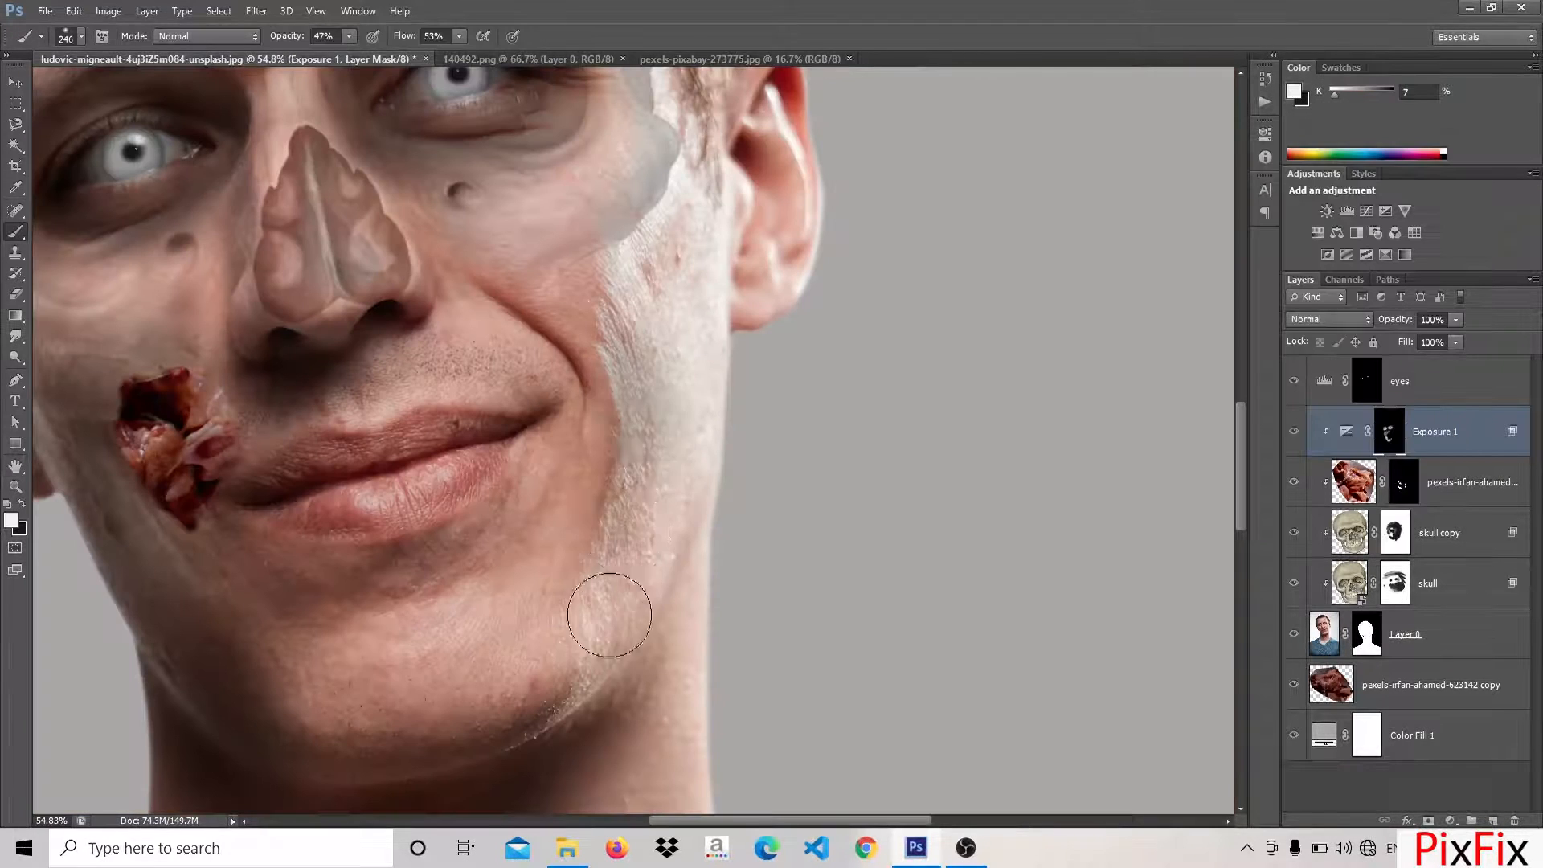
# Paint shadows on the Exposure 1 mask over the brightly lit cheek and along the jawline
pyautogui.moveTo(606, 613)
pyautogui.mouseDown()
pyautogui.moveTo(625, 424)
pyautogui.moveTo(595, 656)
pyautogui.moveTo(564, 715)
pyautogui.moveTo(615, 479)
pyautogui.moveTo(604, 503)
pyautogui.moveTo(626, 469)
pyautogui.moveTo(613, 655)
pyautogui.mouseUp()
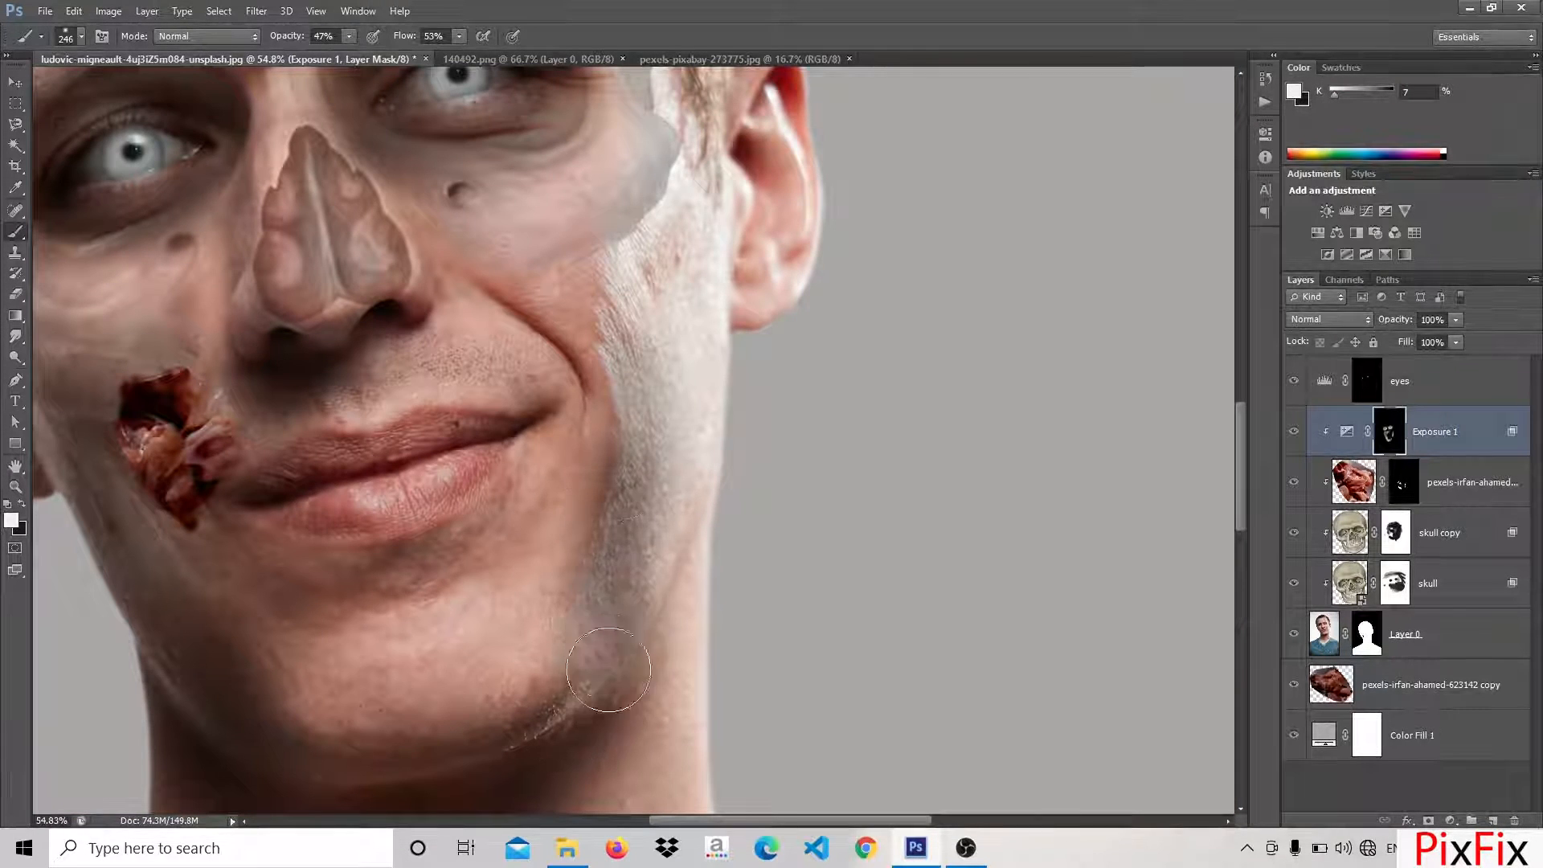
pyautogui.moveTo(659, 348); pyautogui.dragTo(641, 465)
pyautogui.moveTo(425, 755); pyautogui.dragTo(775, 551)
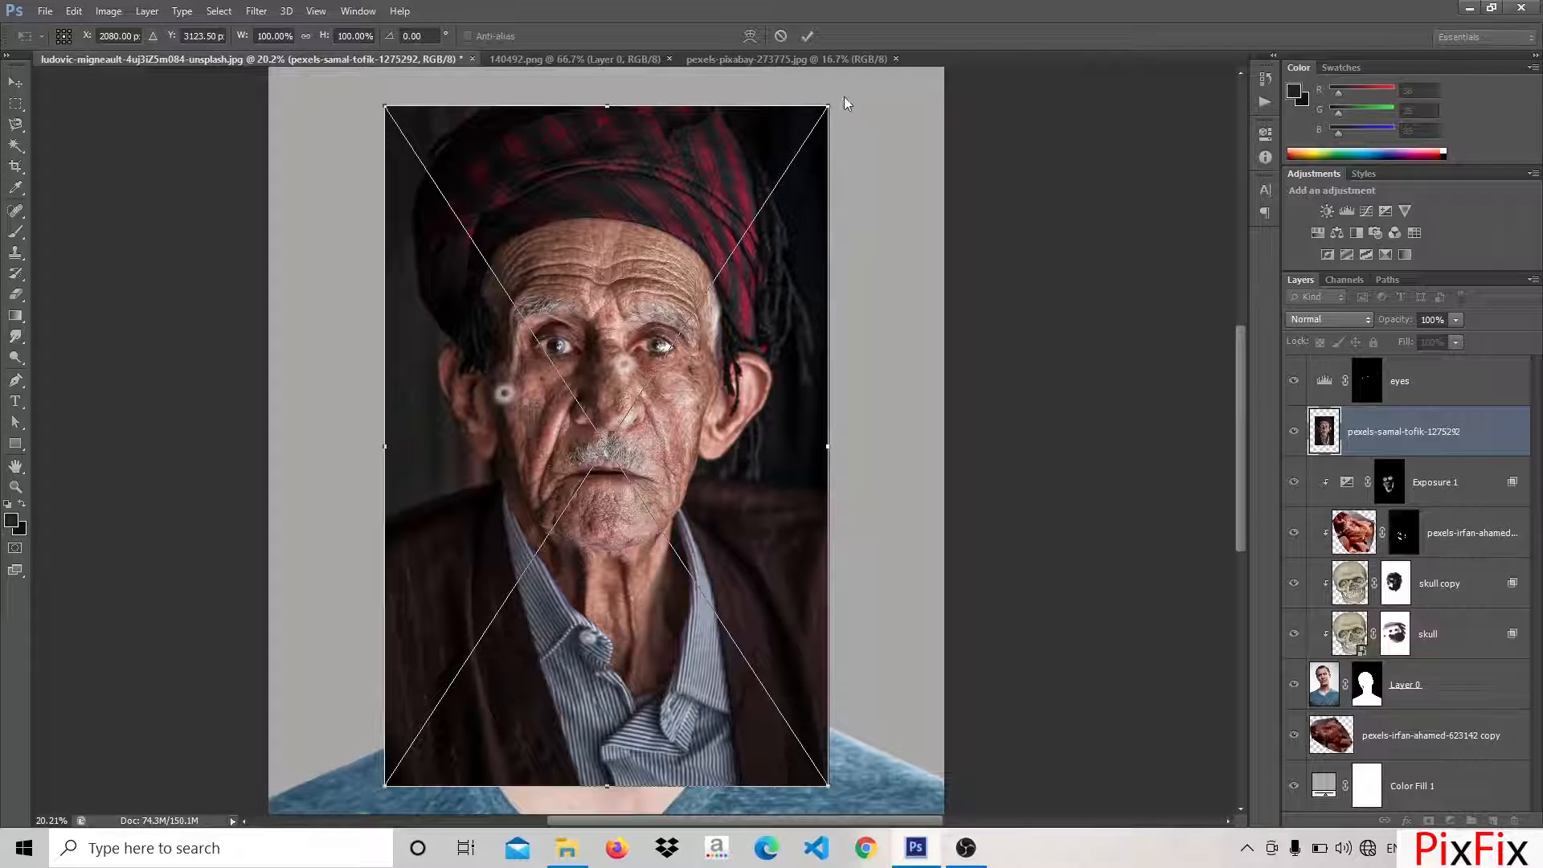
# Rotate the placed old man's portrait about -10 degrees, enlarge it slightly and position it over the zombie's face
pyautogui.moveTo(843, 108); pyautogui.dragTo(774, 84)
pyautogui.moveTo(736, 372); pyautogui.dragTo(712, 408)
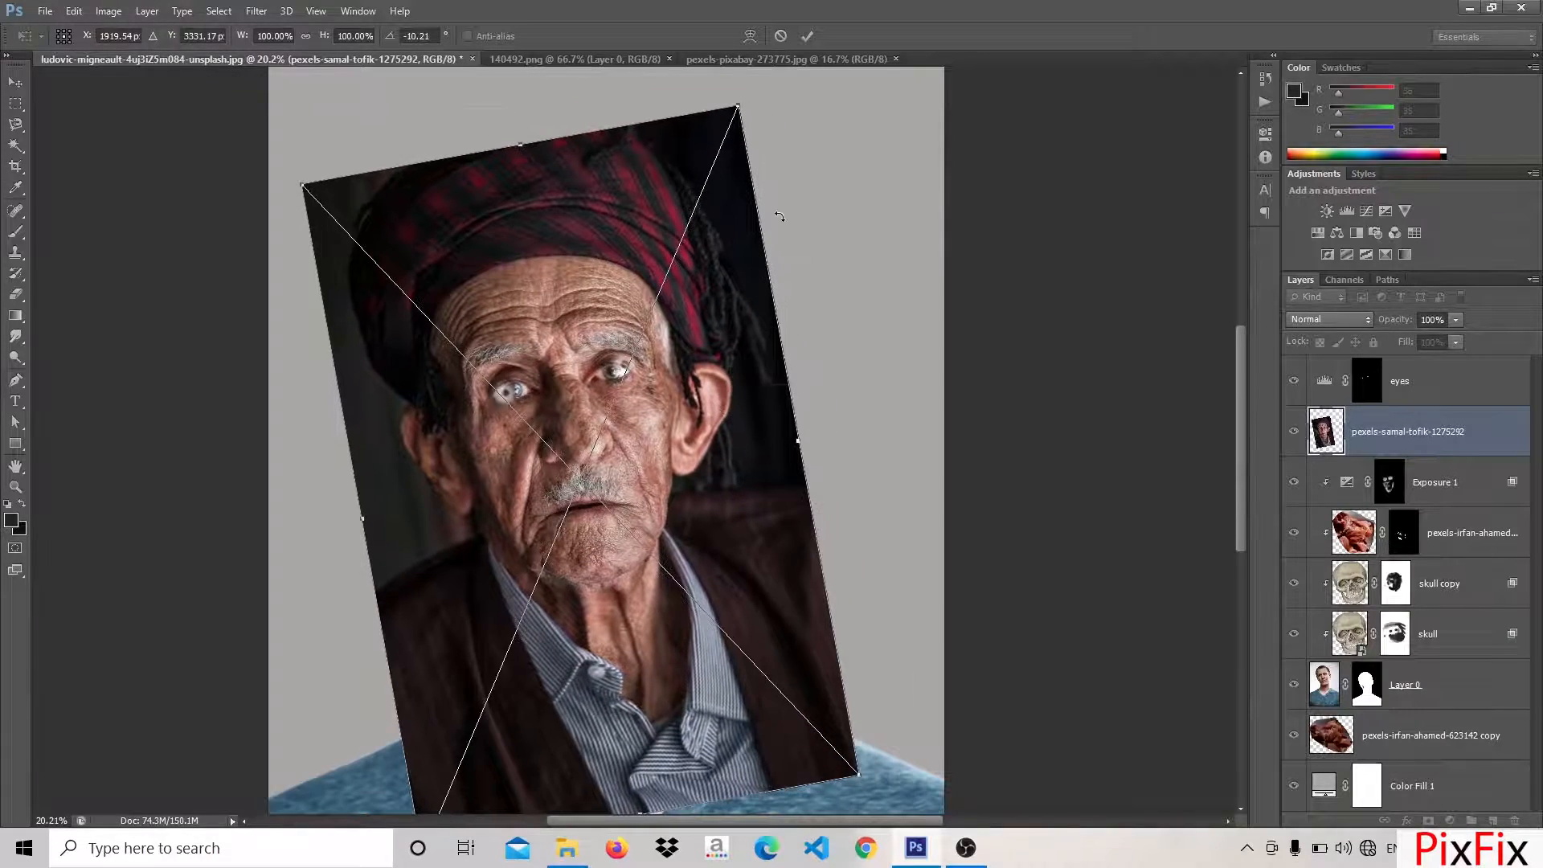
pyautogui.scroll(1, 660, 325)
pyautogui.moveTo(762, 86); pyautogui.dragTo(766, 75)
# Warp the old man's portrait so that its eyes and facial features line up with the face beneath
pyautogui.rightClick(516, 429)
pyautogui.click(562, 584)
pyautogui.moveTo(498, 407); pyautogui.dragTo(479, 418)
pyautogui.click(749, 36)
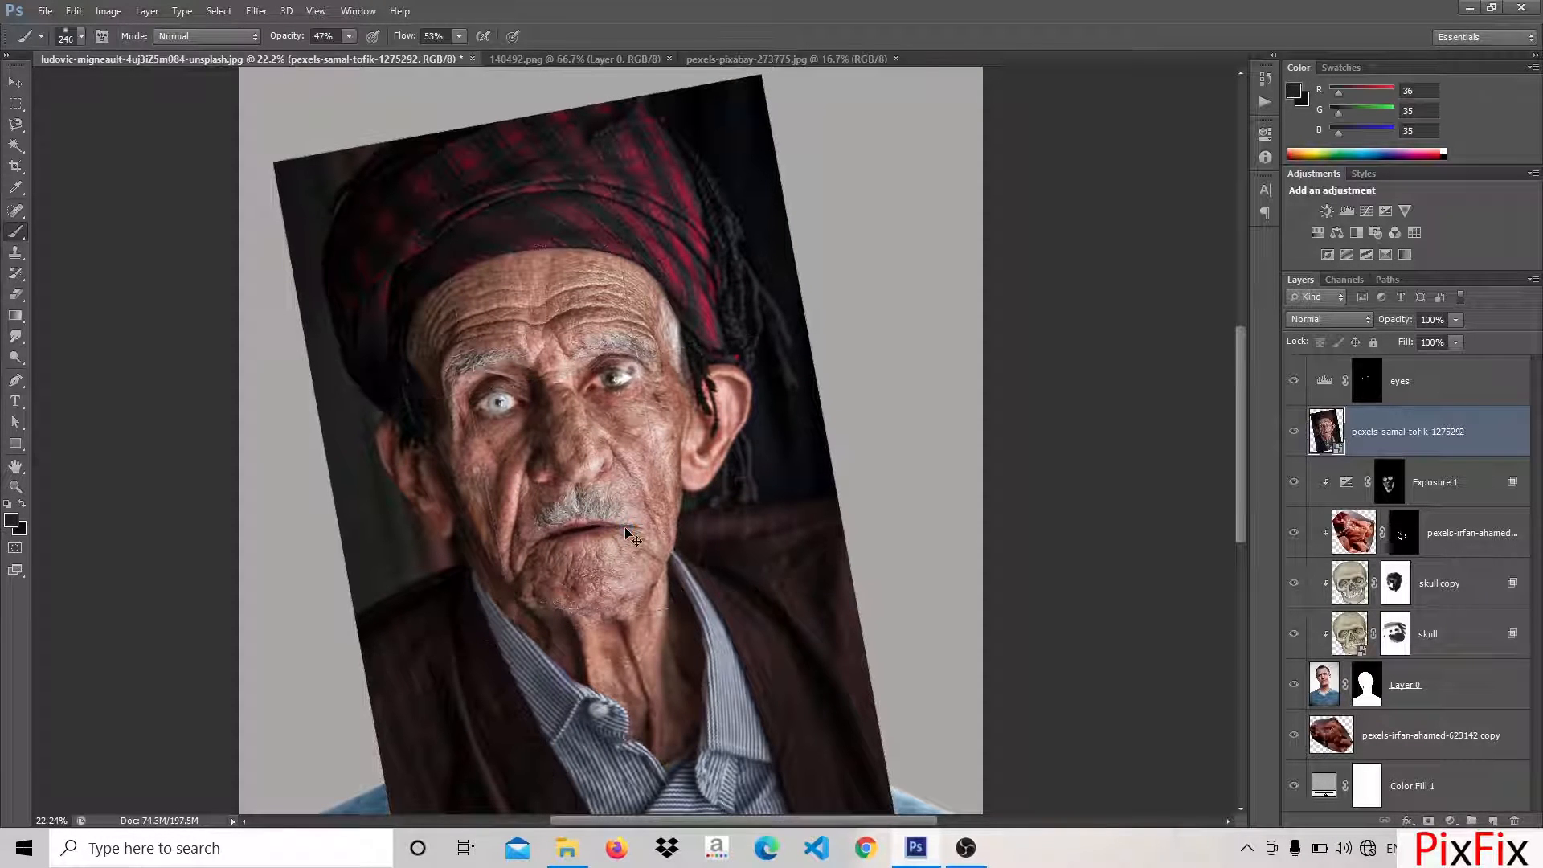
pyautogui.rightClick(630, 479)
pyautogui.click(679, 634)
pyautogui.moveTo(638, 369); pyautogui.dragTo(650, 360)
pyautogui.click(809, 37)
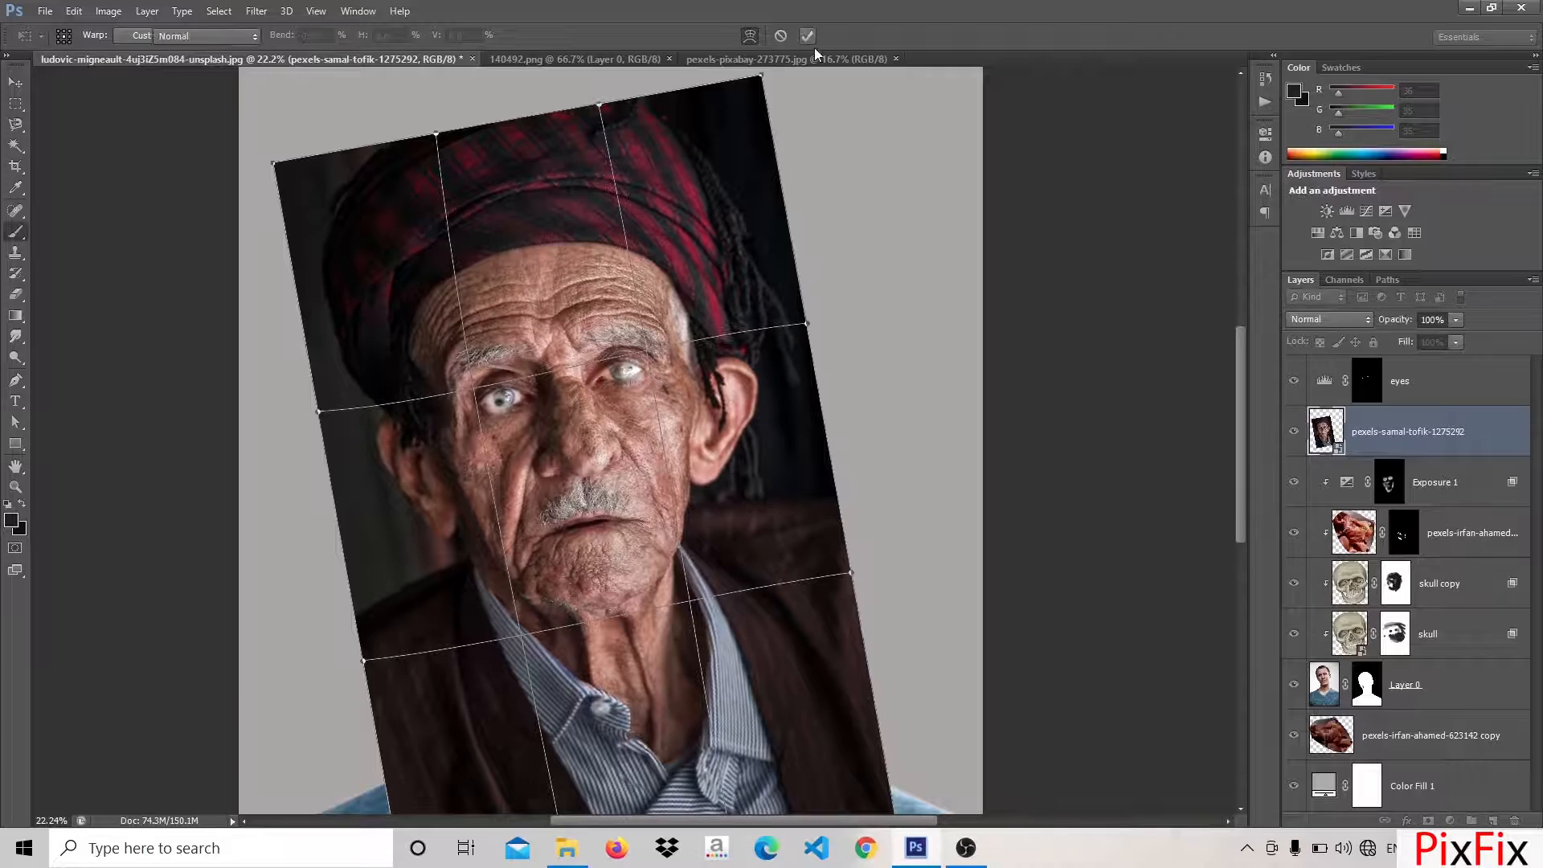
# Fade the old man's portrait temporarily to check its alignment with the face beneath
pyautogui.click(1456, 319)
pyautogui.click(1410, 335)
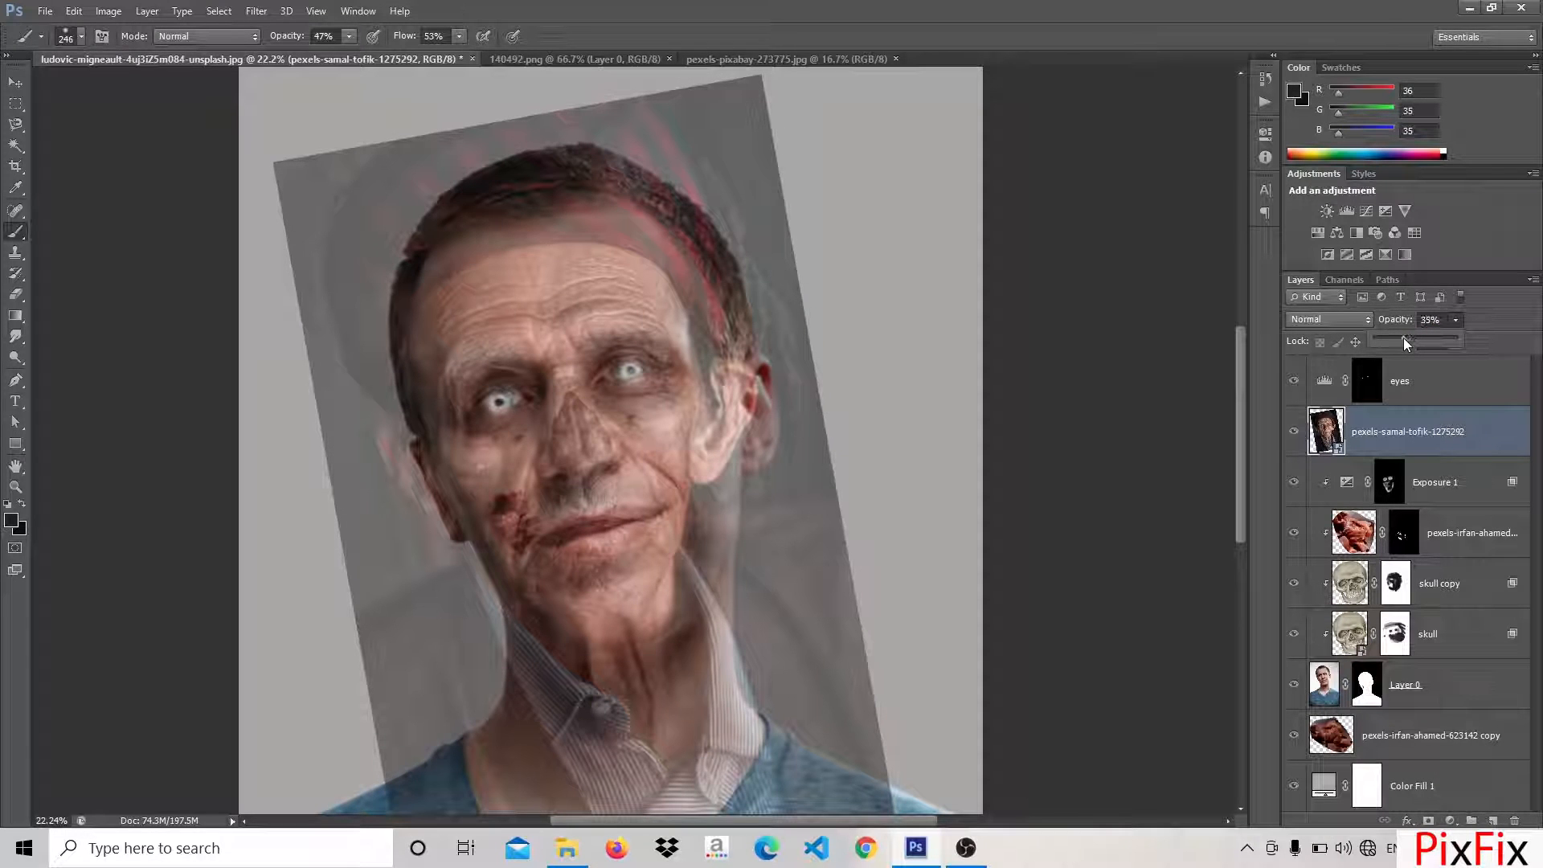
pyautogui.moveTo(1404, 337); pyautogui.dragTo(1421, 335)
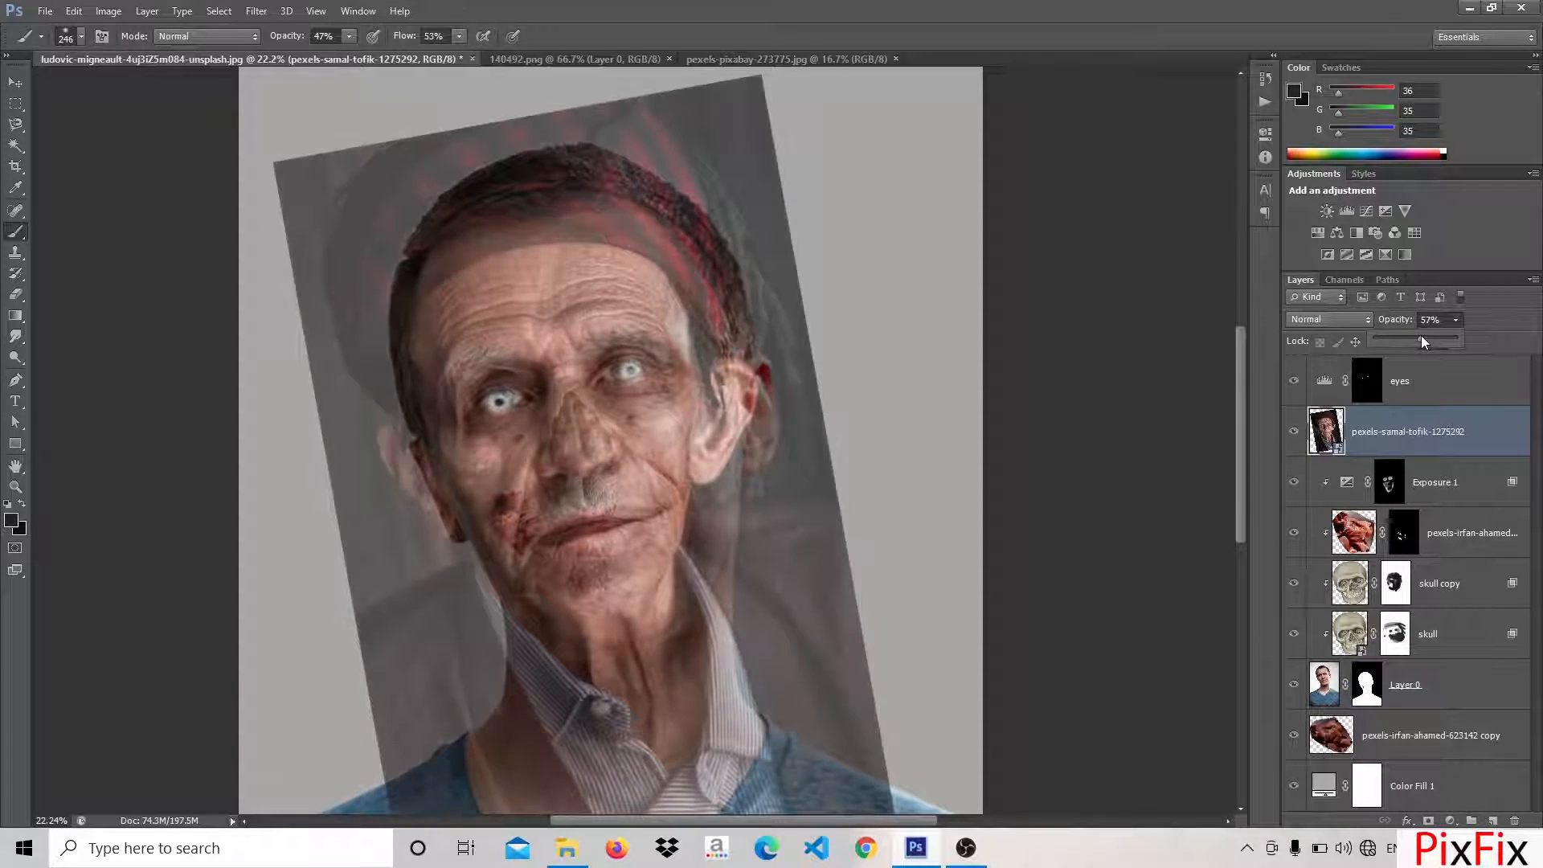
# Add a layer mask to the old man's portrait and invert it to hide the layer
pyautogui.click(1428, 821)
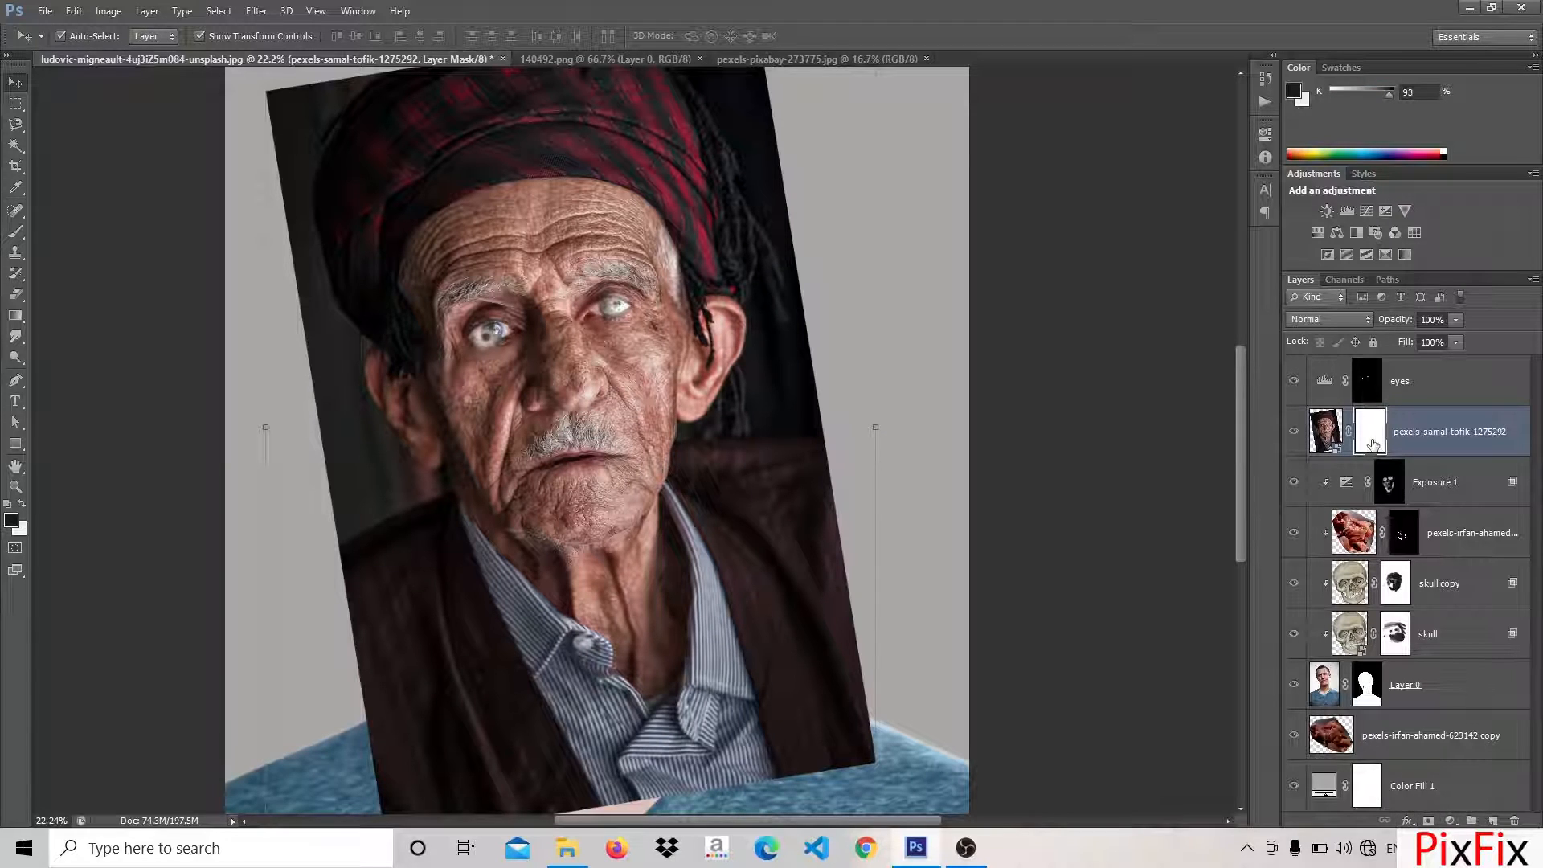
pyautogui.doubleClick(1373, 445)
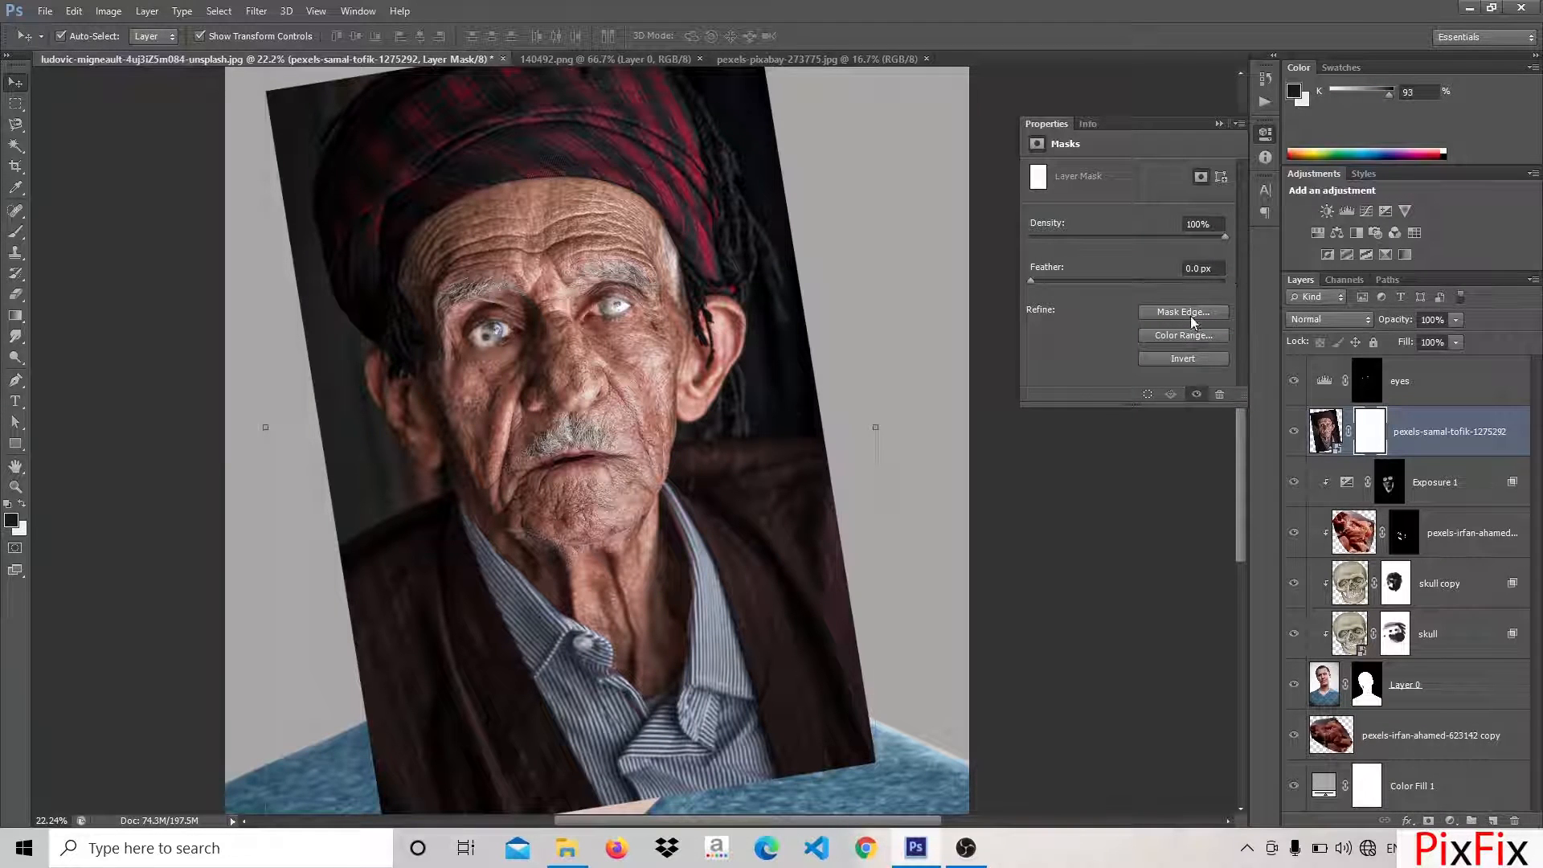
pyautogui.click(1193, 354)
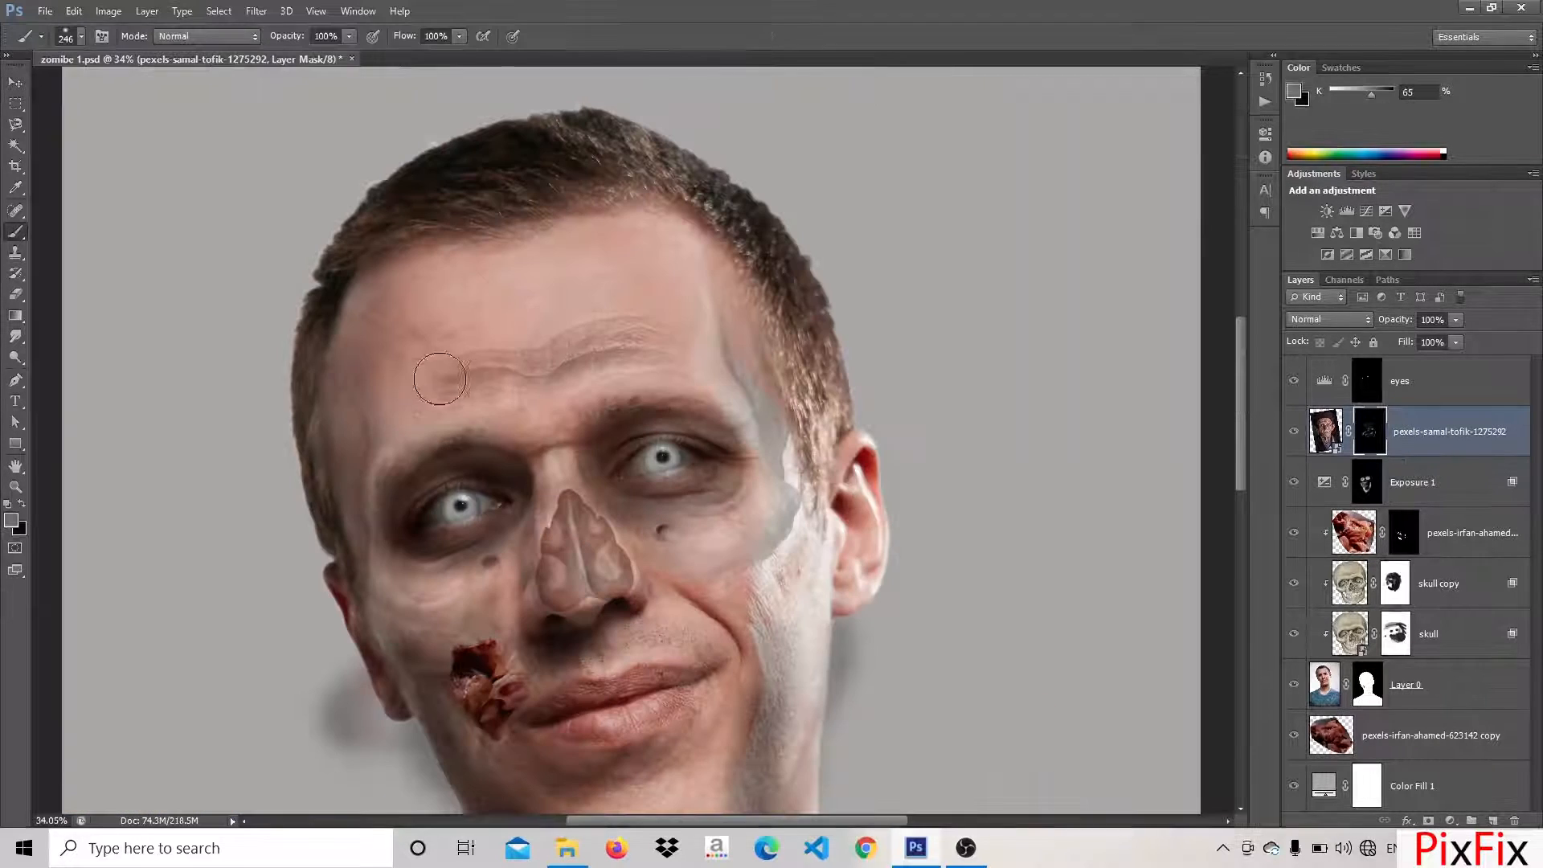
# Paint the old man's forehead wrinkles into view on the layer mask with a soft 246 px brush, hiding excess areas
pyautogui.moveTo(413, 362)
pyautogui.mouseDown()
pyautogui.moveTo(453, 346)
pyautogui.moveTo(579, 309)
pyautogui.moveTo(643, 304)
pyautogui.moveTo(692, 354)
pyautogui.mouseUp()
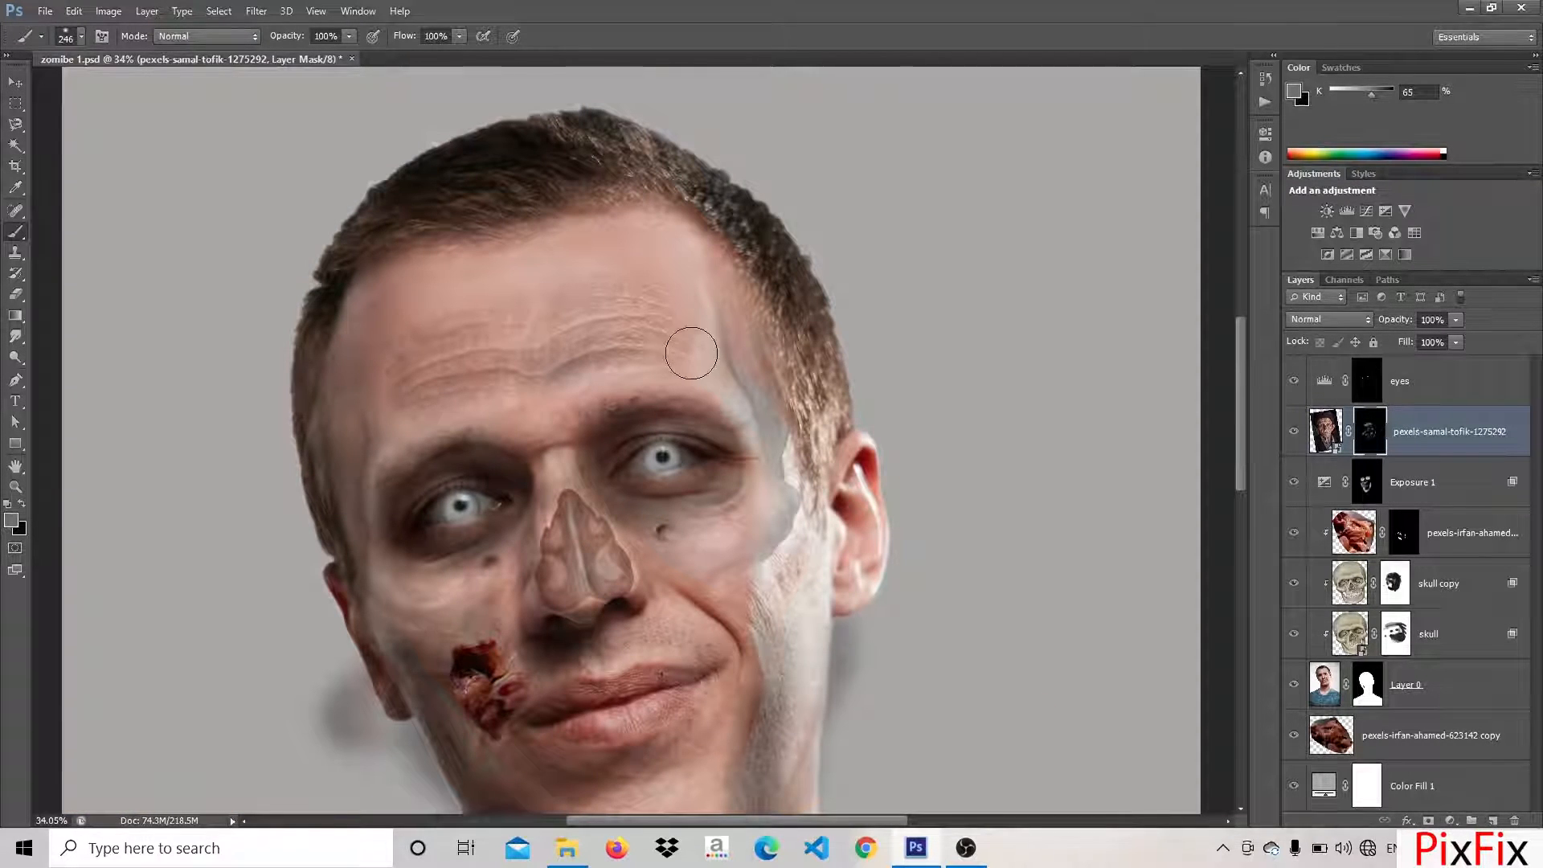
pyautogui.click(79, 37)
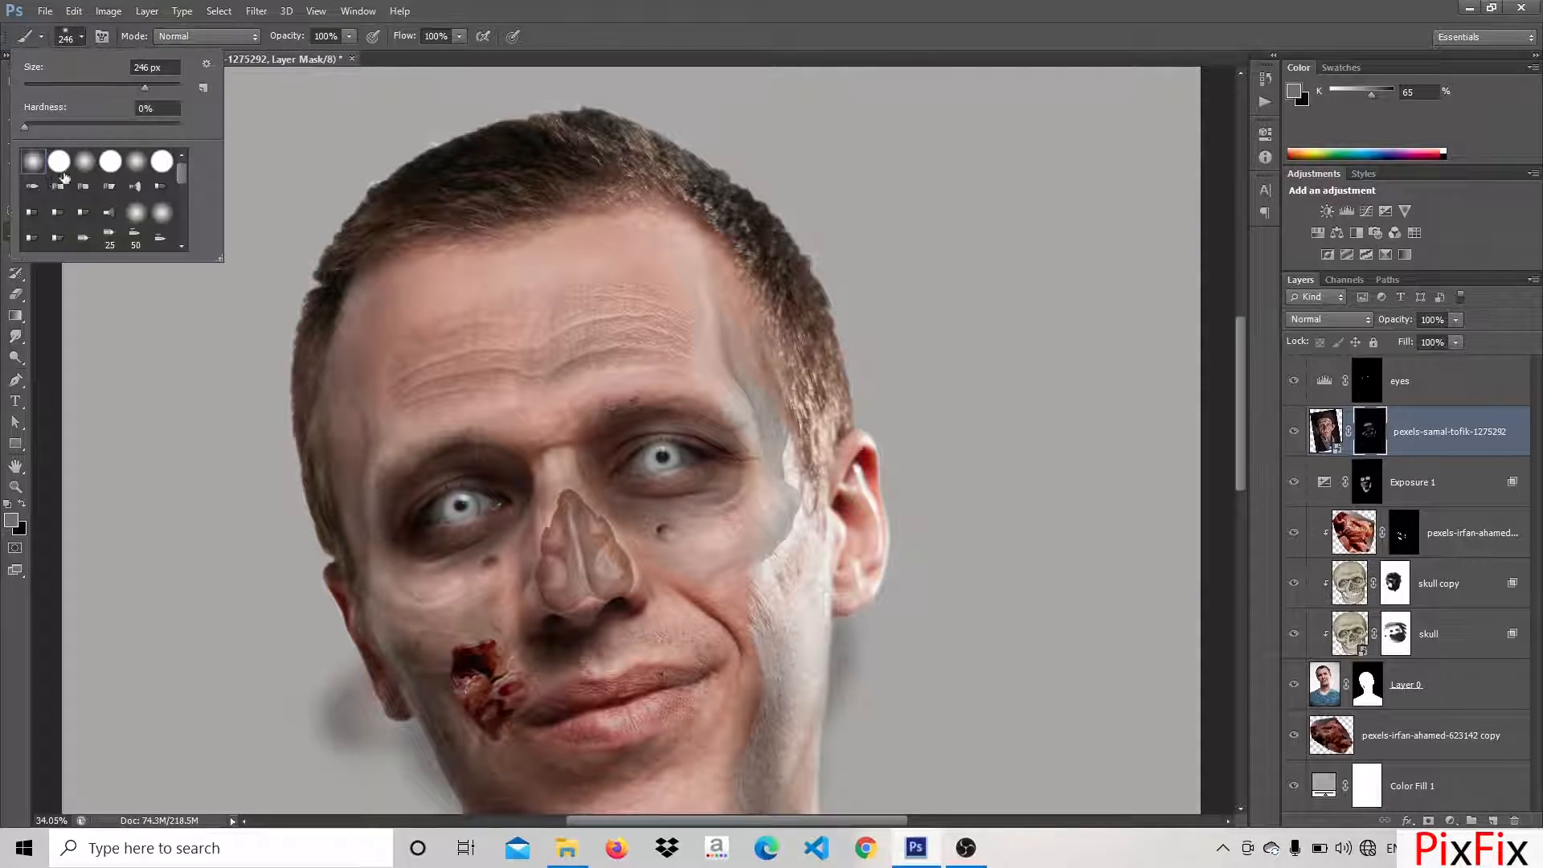
pyautogui.moveTo(431, 414)
pyautogui.mouseDown()
pyautogui.moveTo(431, 344)
pyautogui.moveTo(405, 436)
pyautogui.mouseUp()
pyautogui.press('x')
pyautogui.moveTo(440, 367); pyautogui.dragTo(509, 344)
pyautogui.moveTo(643, 279); pyautogui.dragTo(483, 315)
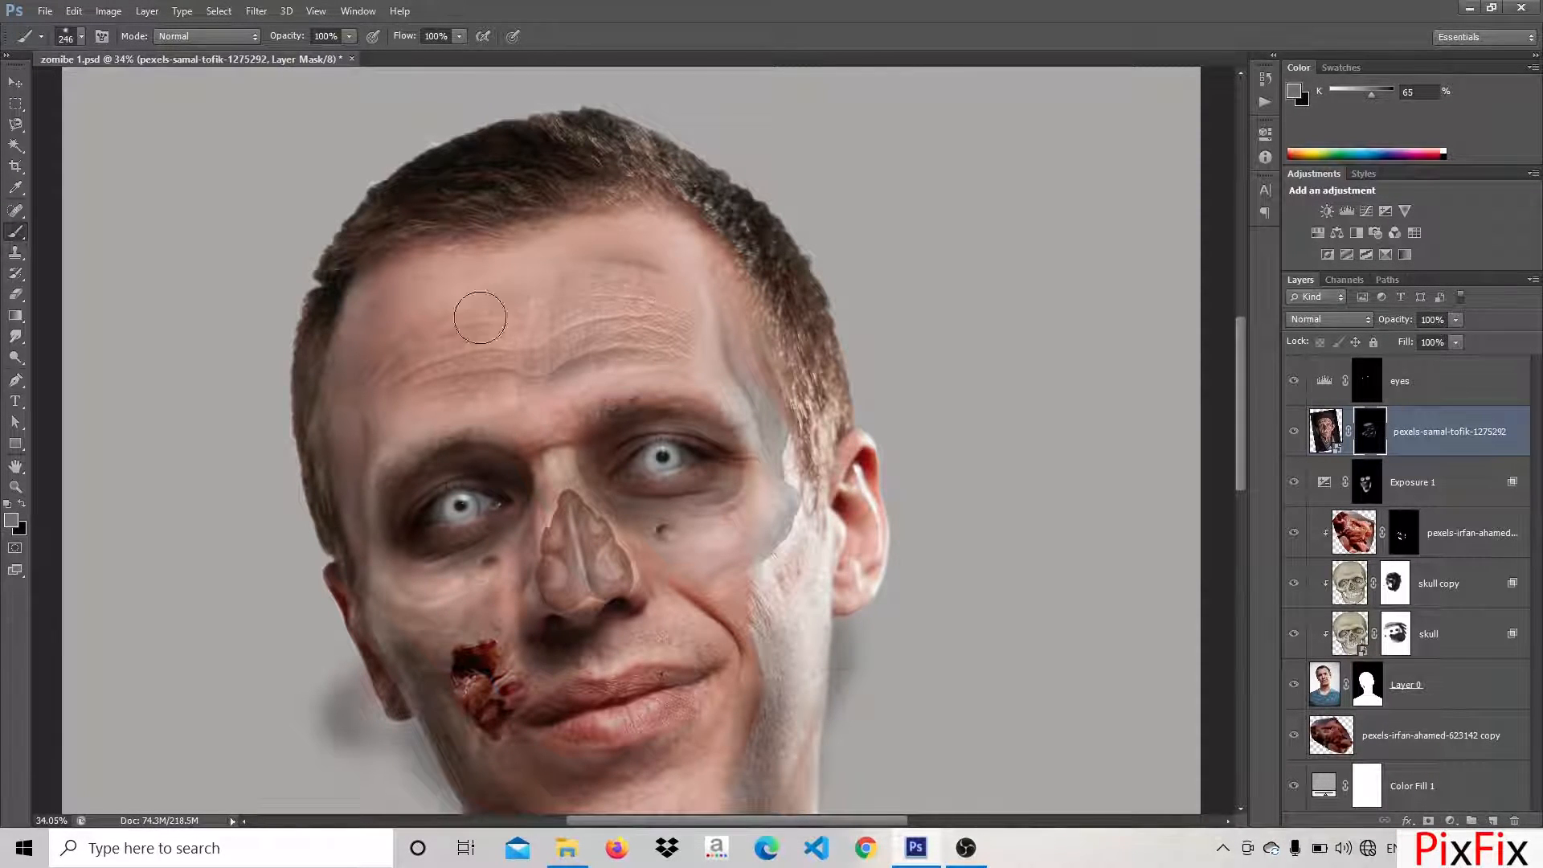
pyautogui.press('x')
pyautogui.moveTo(618, 247)
pyautogui.mouseDown()
pyautogui.moveTo(654, 250)
pyautogui.moveTo(557, 248)
pyautogui.moveTo(642, 273)
pyautogui.mouseUp()
pyautogui.press('x')
pyautogui.moveTo(471, 301); pyautogui.dragTo(409, 342)
pyautogui.press('x')
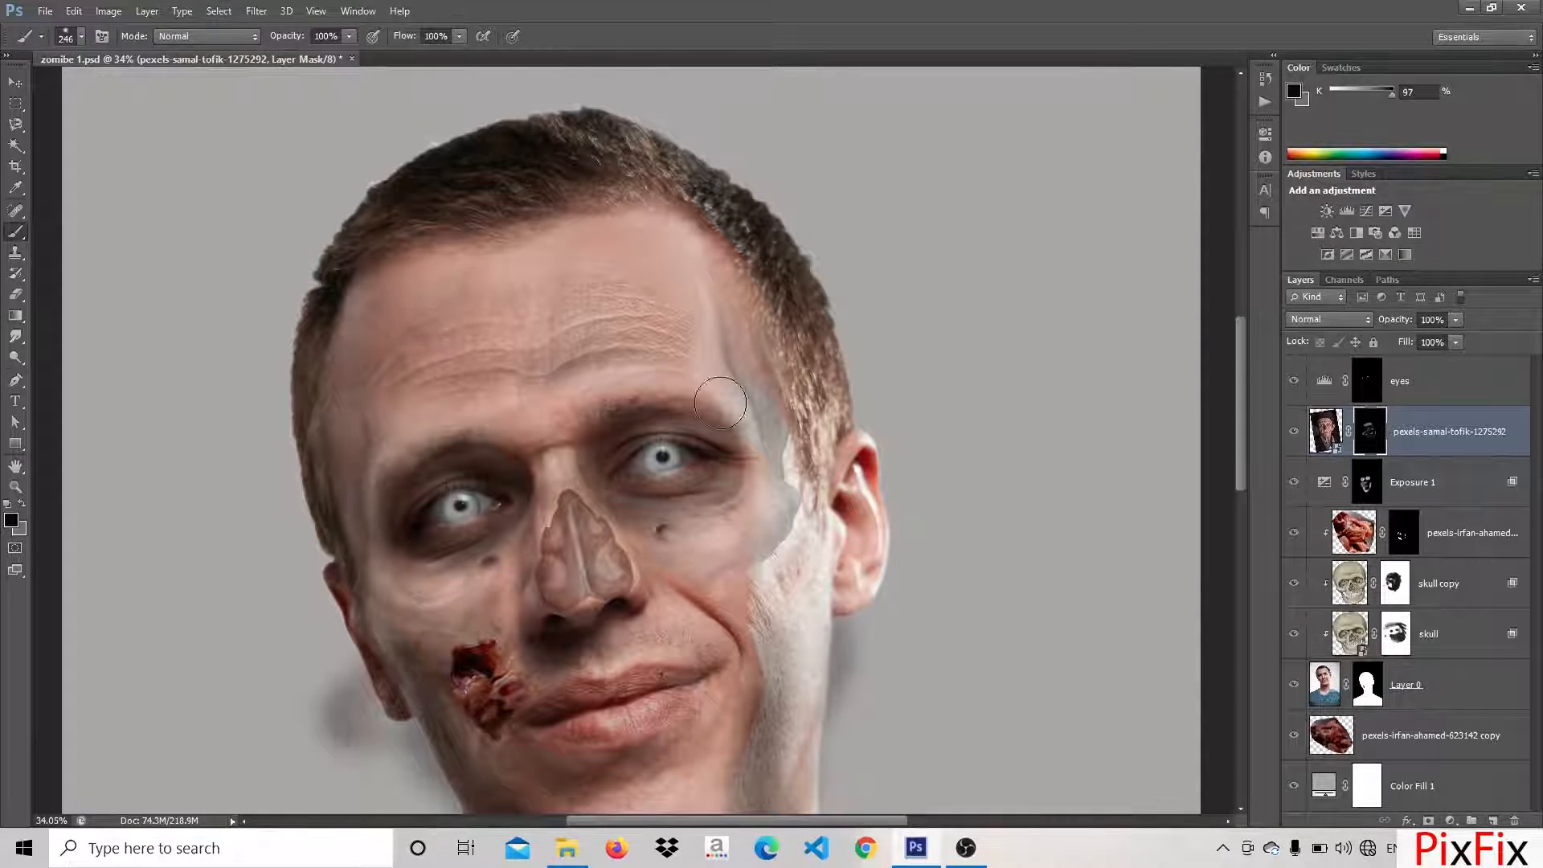
pyautogui.moveTo(719, 396); pyautogui.dragTo(592, 393)
# Reveal the old man's skin texture along the smile line and the brightly lit cheek on the layer mask
pyautogui.scroll(-2, 592, 393)
pyautogui.scroll(1, 635, 428)
pyautogui.scroll(2, 622, 530)
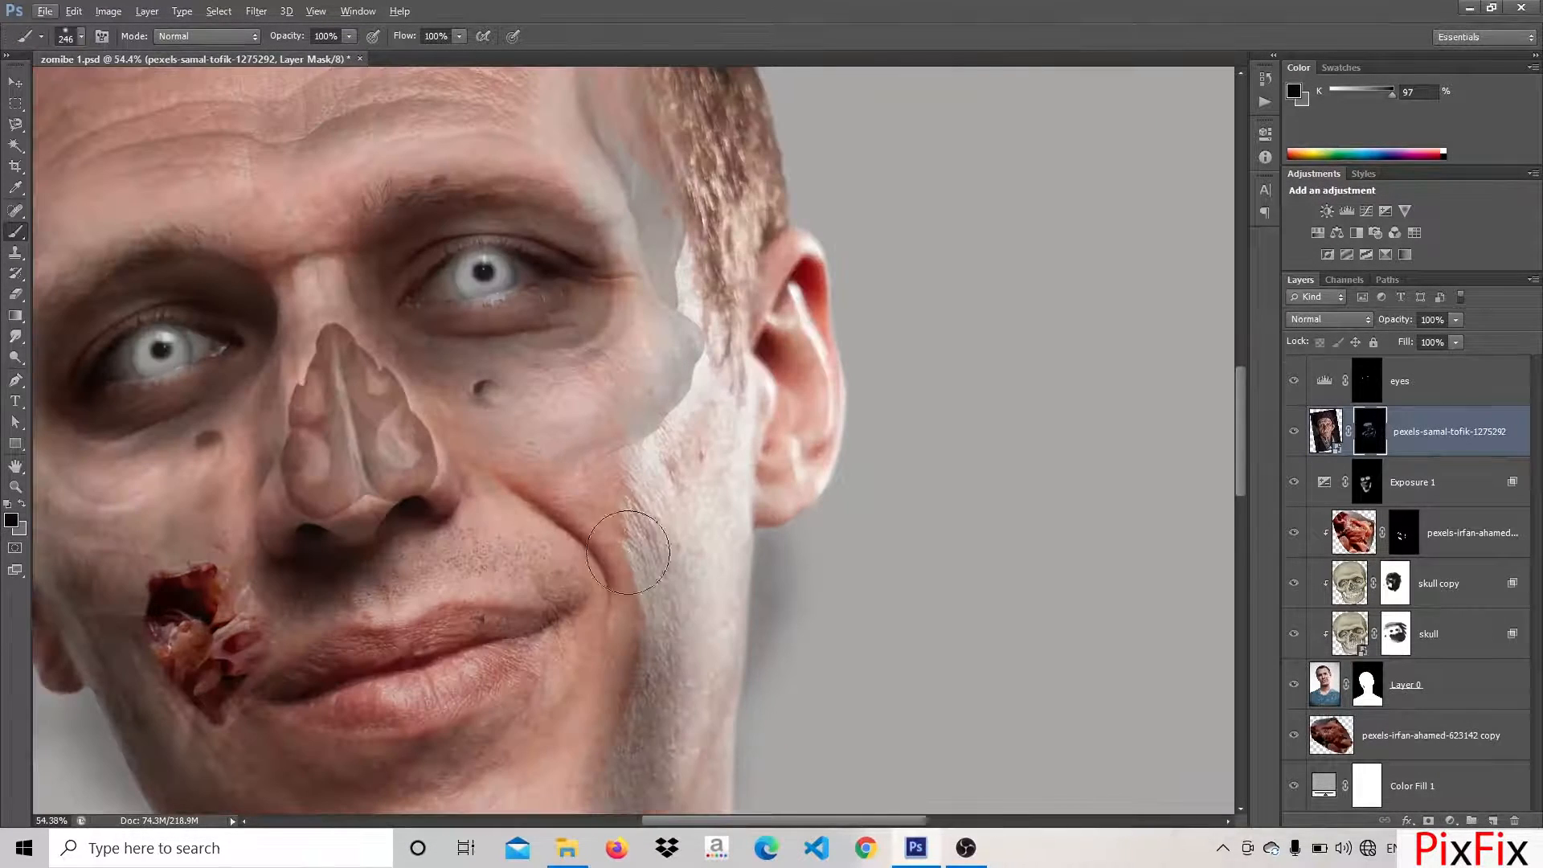
pyautogui.press('x')
pyautogui.moveTo(618, 502)
pyautogui.mouseDown()
pyautogui.moveTo(665, 557)
pyautogui.moveTo(644, 688)
pyautogui.mouseUp()
pyautogui.press('x')
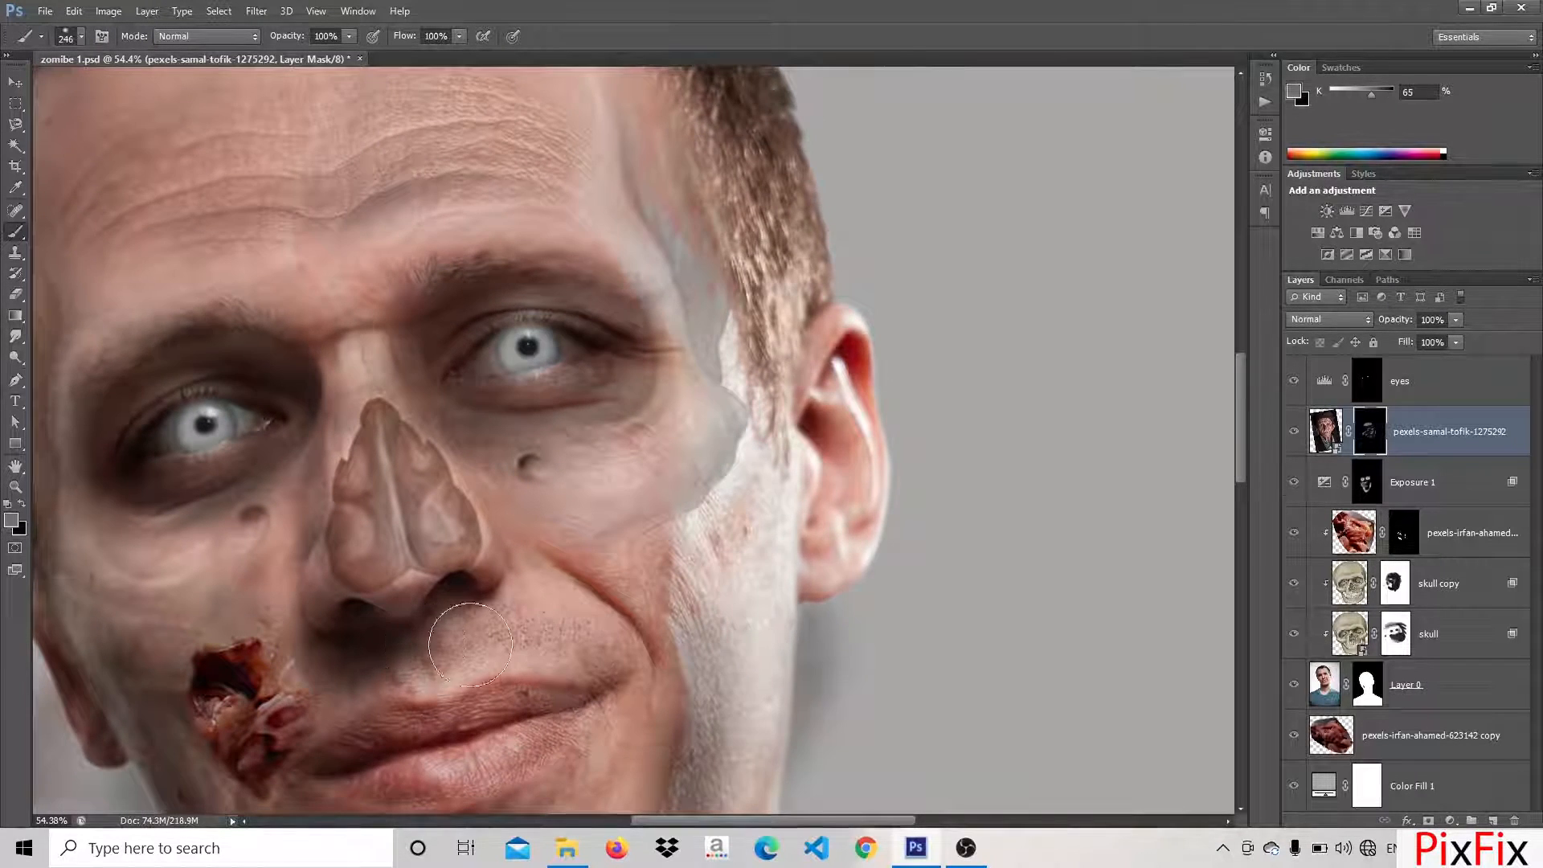
# Blend the old man's skin texture around the nose, upper lip and cheeks by alternately revealing and hiding it on the mask
pyautogui.moveTo(446, 646); pyautogui.dragTo(459, 296)
pyautogui.press('x')
pyautogui.moveTo(426, 569)
pyautogui.mouseDown()
pyautogui.moveTo(510, 568)
pyautogui.moveTo(432, 577)
pyautogui.mouseUp()
pyautogui.press('x')
pyautogui.moveTo(516, 554)
pyautogui.mouseDown()
pyautogui.moveTo(395, 571)
pyautogui.moveTo(422, 597)
pyautogui.moveTo(569, 615)
pyautogui.mouseUp()
pyautogui.moveTo(495, 662); pyautogui.dragTo(450, 687)
pyautogui.moveTo(245, 445); pyautogui.dragTo(613, 654)
pyautogui.moveTo(562, 574); pyautogui.dragTo(606, 669)
pyautogui.press('x')
pyautogui.moveTo(568, 614)
pyautogui.mouseDown()
pyautogui.moveTo(520, 575)
pyautogui.moveTo(544, 588)
pyautogui.moveTo(551, 632)
pyautogui.moveTo(574, 620)
pyautogui.moveTo(590, 681)
pyautogui.mouseUp()
pyautogui.press('x')
pyautogui.press('x')
pyautogui.moveTo(461, 532); pyautogui.dragTo(508, 663)
pyautogui.scroll(-3, 575, 723)
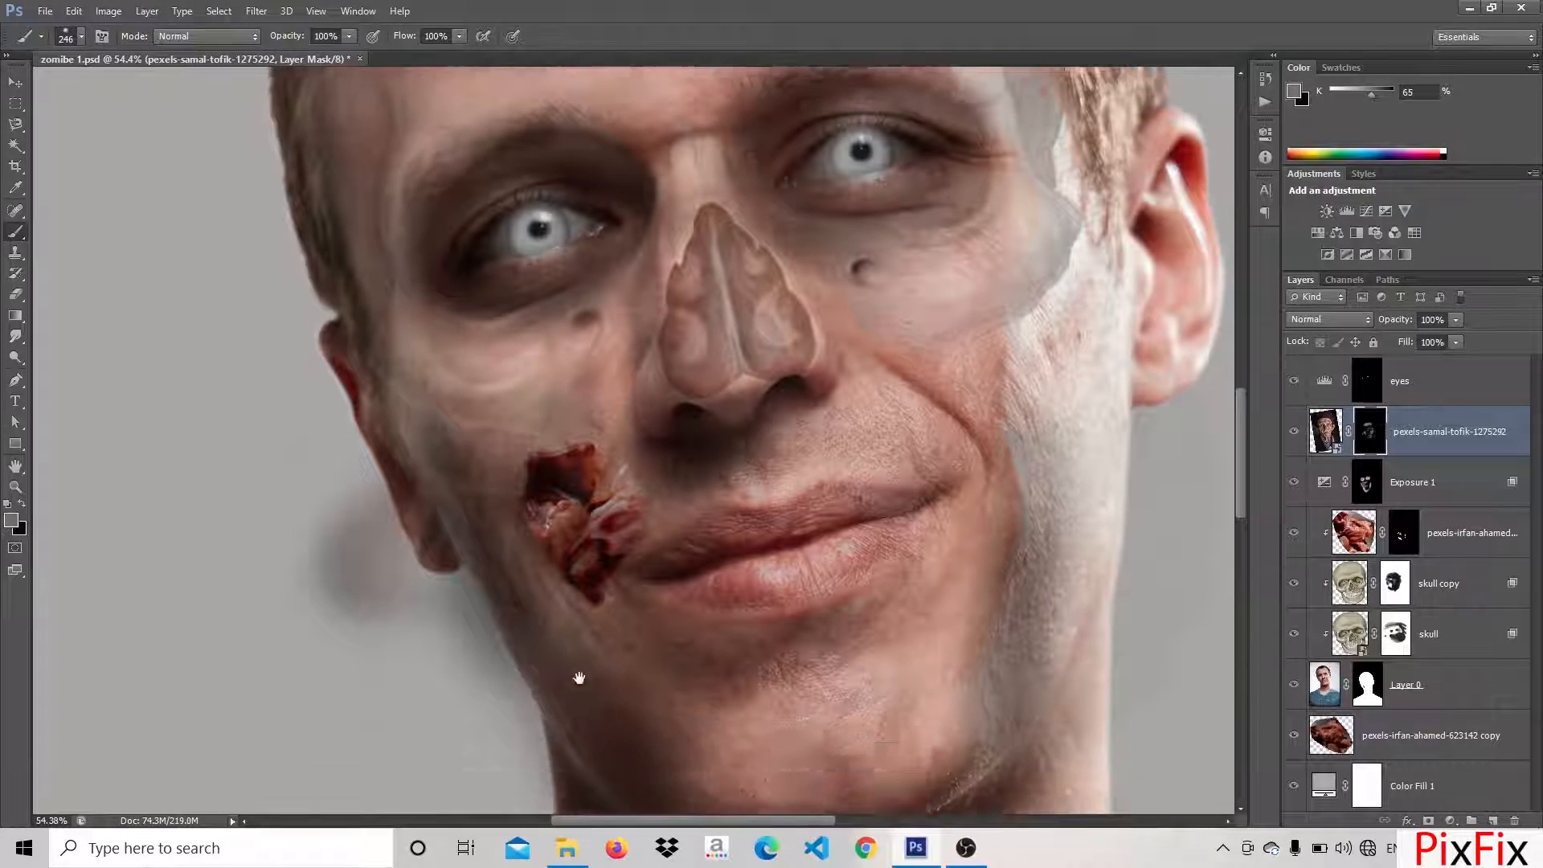
# Reveal the old man's wrinkled skin on the chin, the jaw and the cheek around the wound on the layer mask
pyautogui.moveTo(836, 705)
pyautogui.mouseDown()
pyautogui.moveTo(780, 704)
pyautogui.moveTo(874, 646)
pyautogui.moveTo(892, 655)
pyautogui.moveTo(894, 678)
pyautogui.moveTo(695, 697)
pyautogui.moveTo(857, 637)
pyautogui.moveTo(721, 647)
pyautogui.moveTo(822, 628)
pyautogui.moveTo(808, 677)
pyautogui.moveTo(677, 680)
pyautogui.moveTo(643, 656)
pyautogui.moveTo(705, 708)
pyautogui.moveTo(778, 707)
pyautogui.moveTo(950, 590)
pyautogui.moveTo(945, 663)
pyautogui.moveTo(977, 607)
pyautogui.mouseUp()
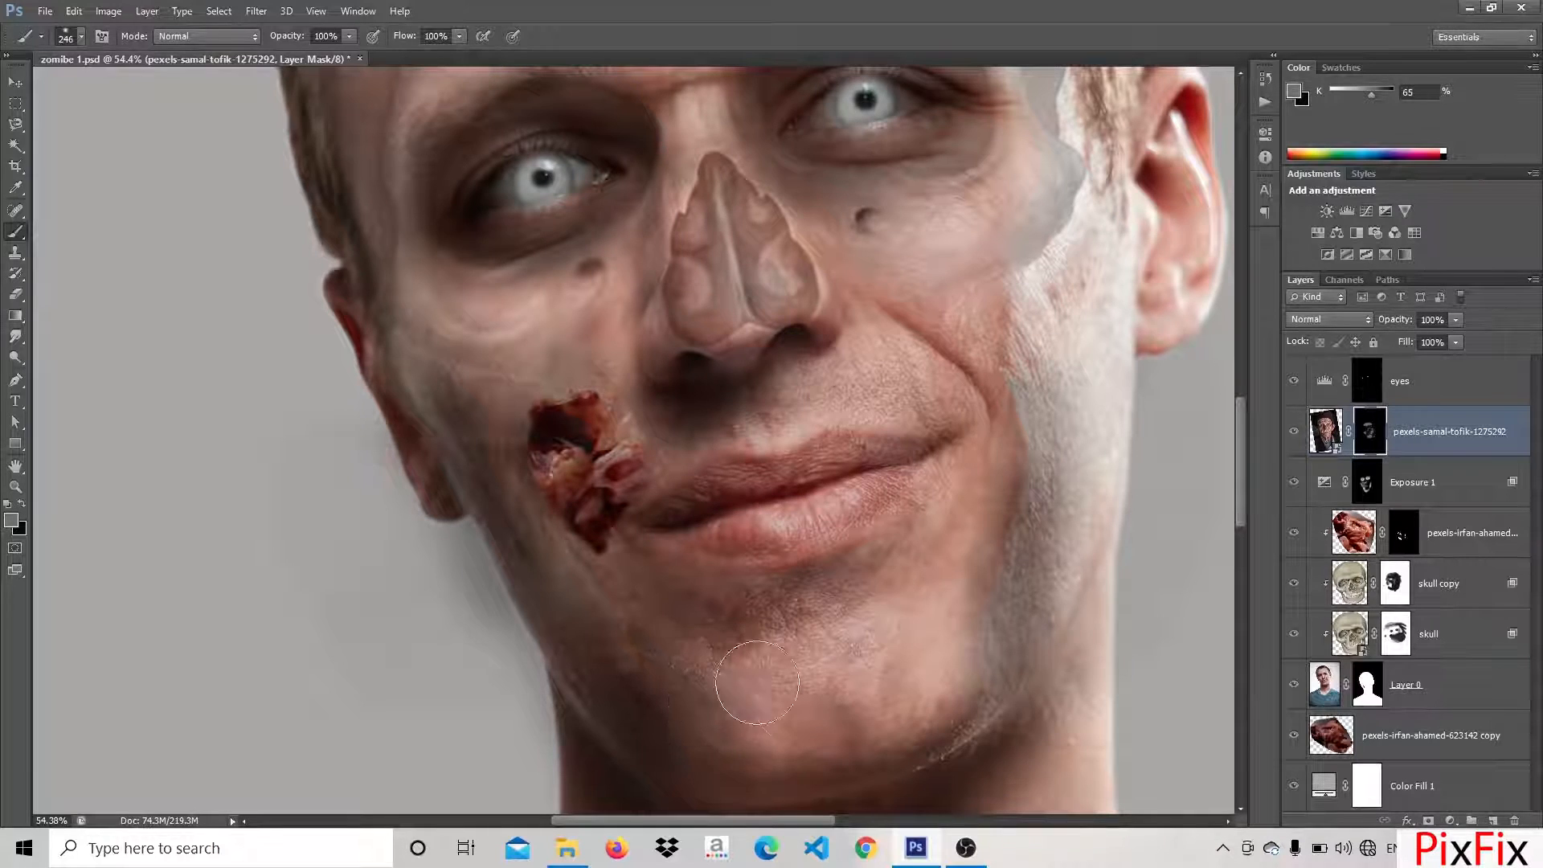
pyautogui.moveTo(696, 714); pyautogui.dragTo(756, 788)
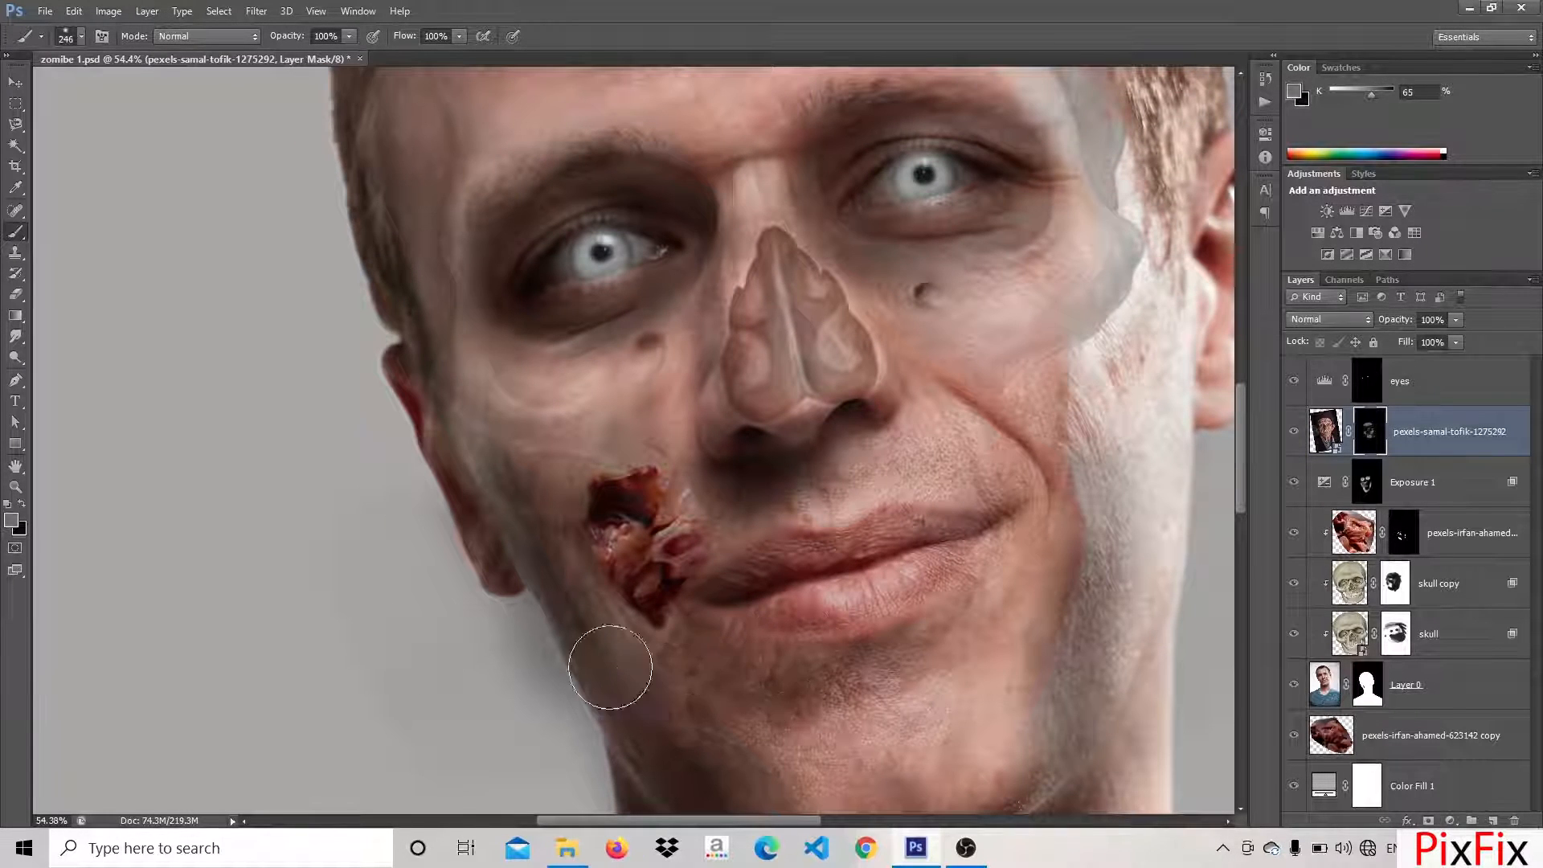
pyautogui.moveTo(625, 678); pyautogui.dragTo(590, 774)
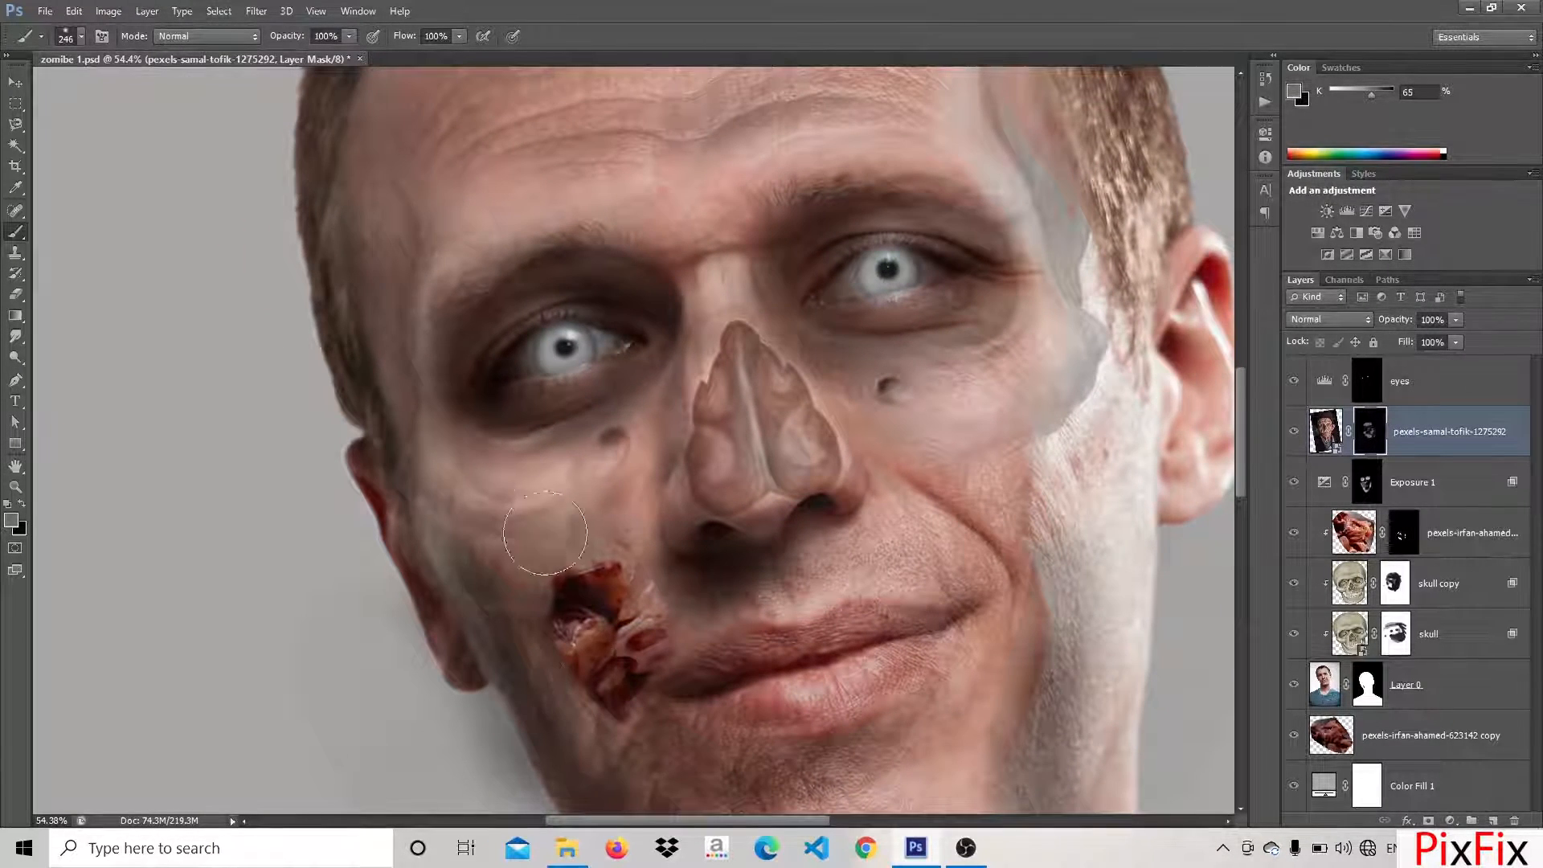
pyautogui.moveTo(477, 516); pyautogui.dragTo(510, 579)
pyautogui.moveTo(812, 515); pyautogui.dragTo(702, 539)
pyautogui.moveTo(901, 472)
pyautogui.mouseDown()
pyautogui.moveTo(865, 476)
pyautogui.moveTo(913, 472)
pyautogui.moveTo(797, 525)
pyautogui.moveTo(844, 531)
pyautogui.mouseUp()
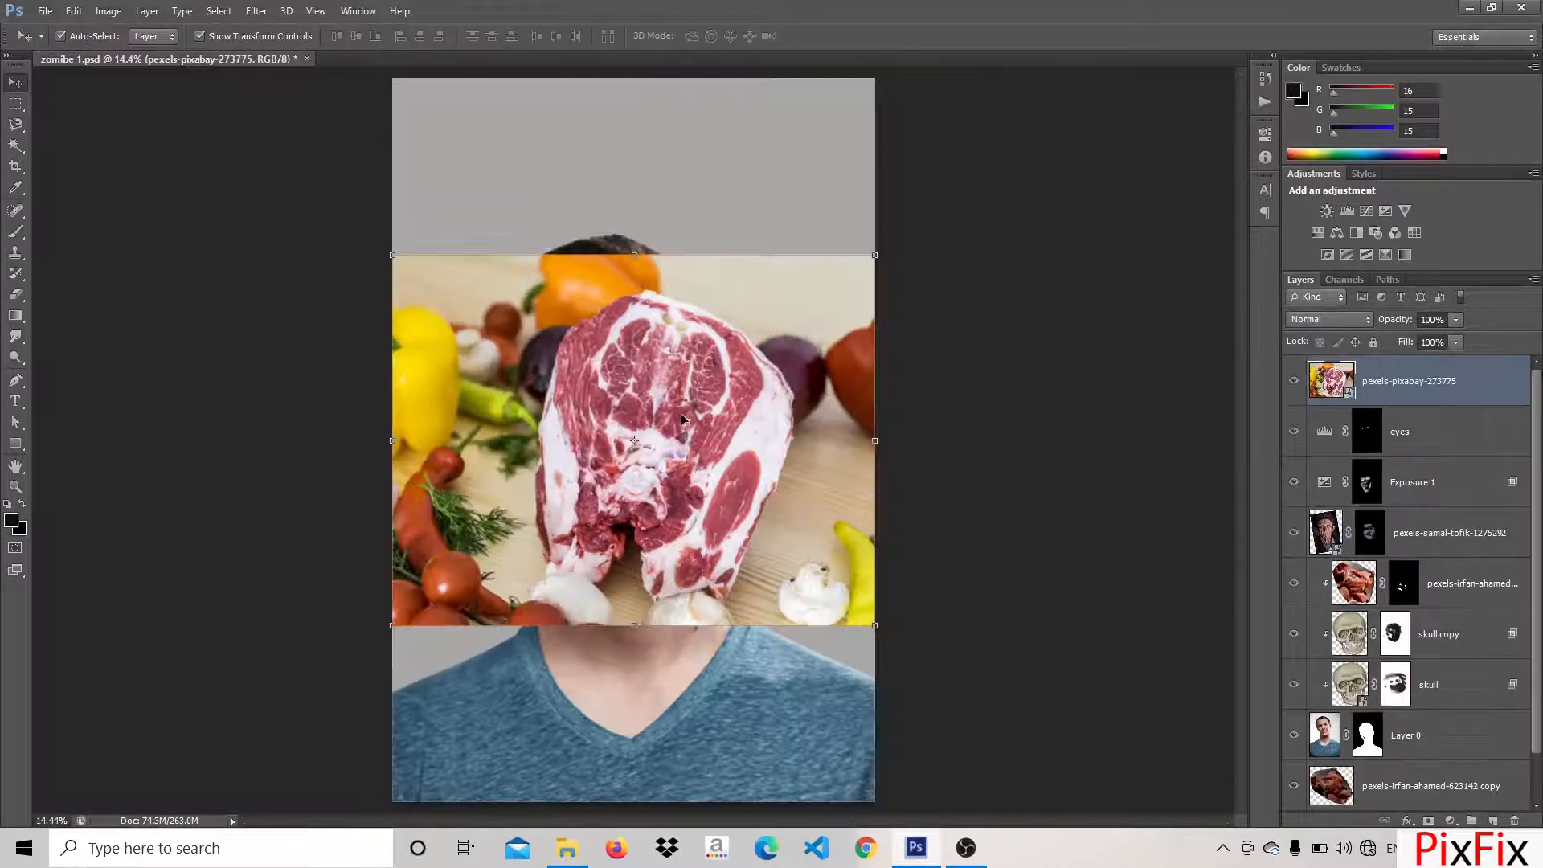
# Fade the raw meat image to 32% opacity, scale it to about 56% by 53%, rotate it about 118 degrees and place it over the forehead
pyautogui.moveTo(886, 249); pyautogui.dragTo(539, 524)
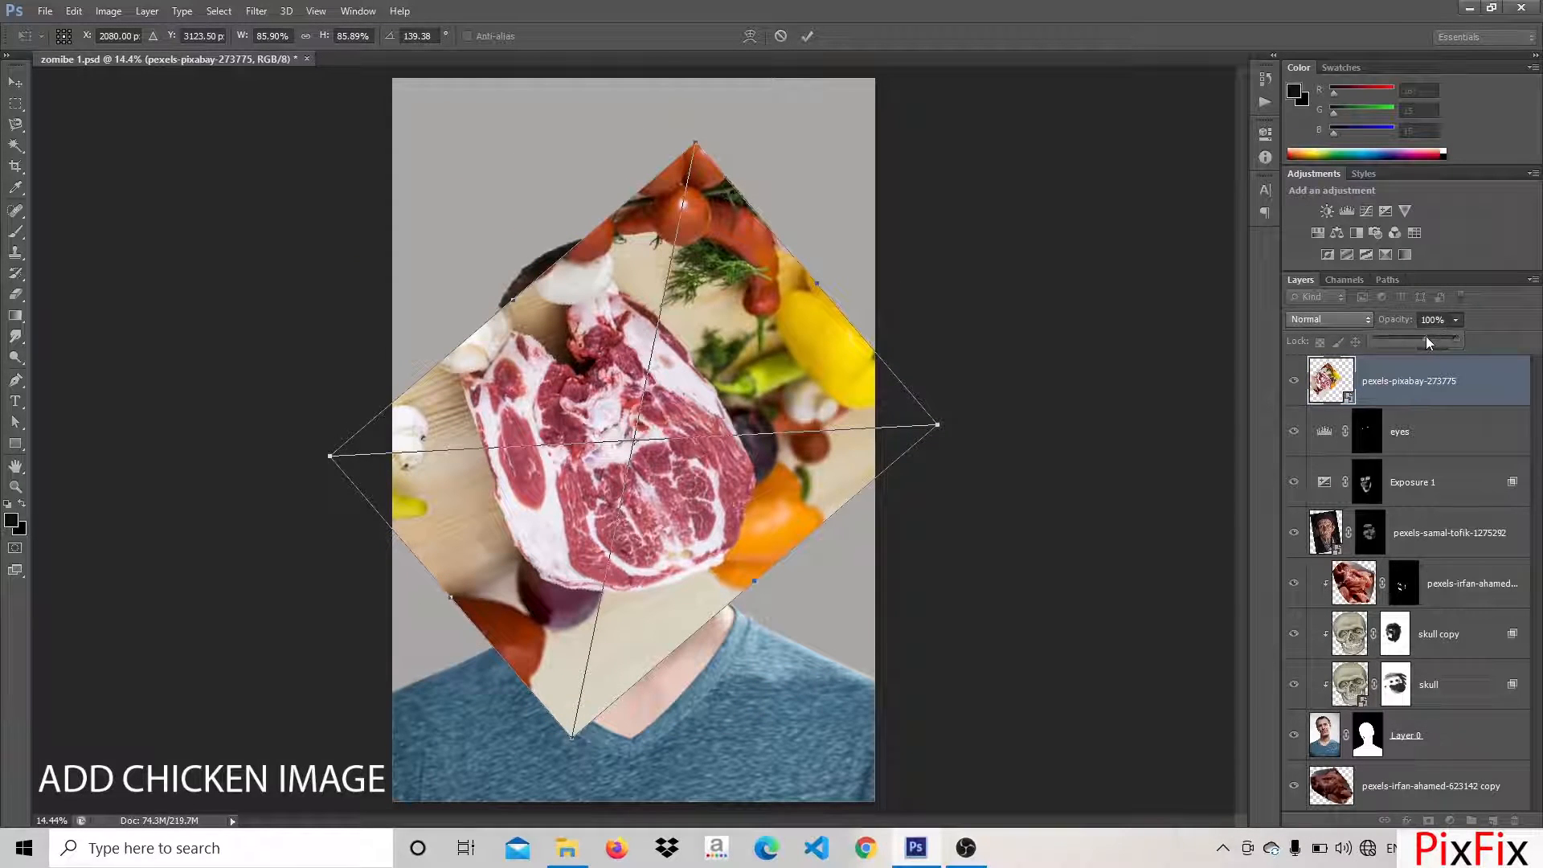
pyautogui.moveTo(1426, 336); pyautogui.dragTo(1400, 339)
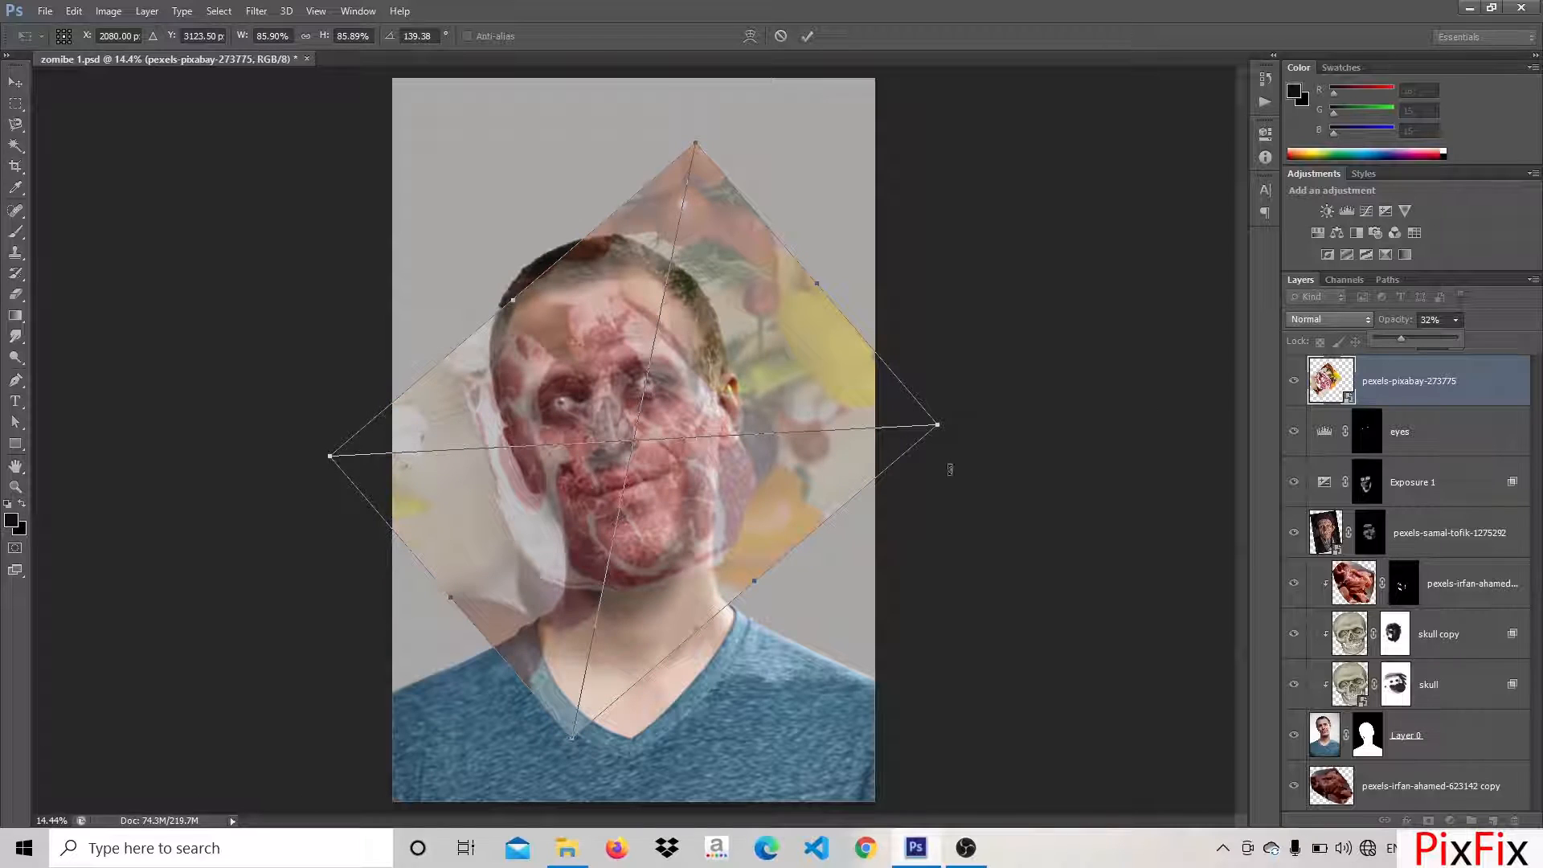
pyautogui.moveTo(938, 426); pyautogui.dragTo(711, 424)
pyautogui.moveTo(524, 485); pyautogui.dragTo(576, 421)
pyautogui.moveTo(803, 335); pyautogui.dragTo(794, 249)
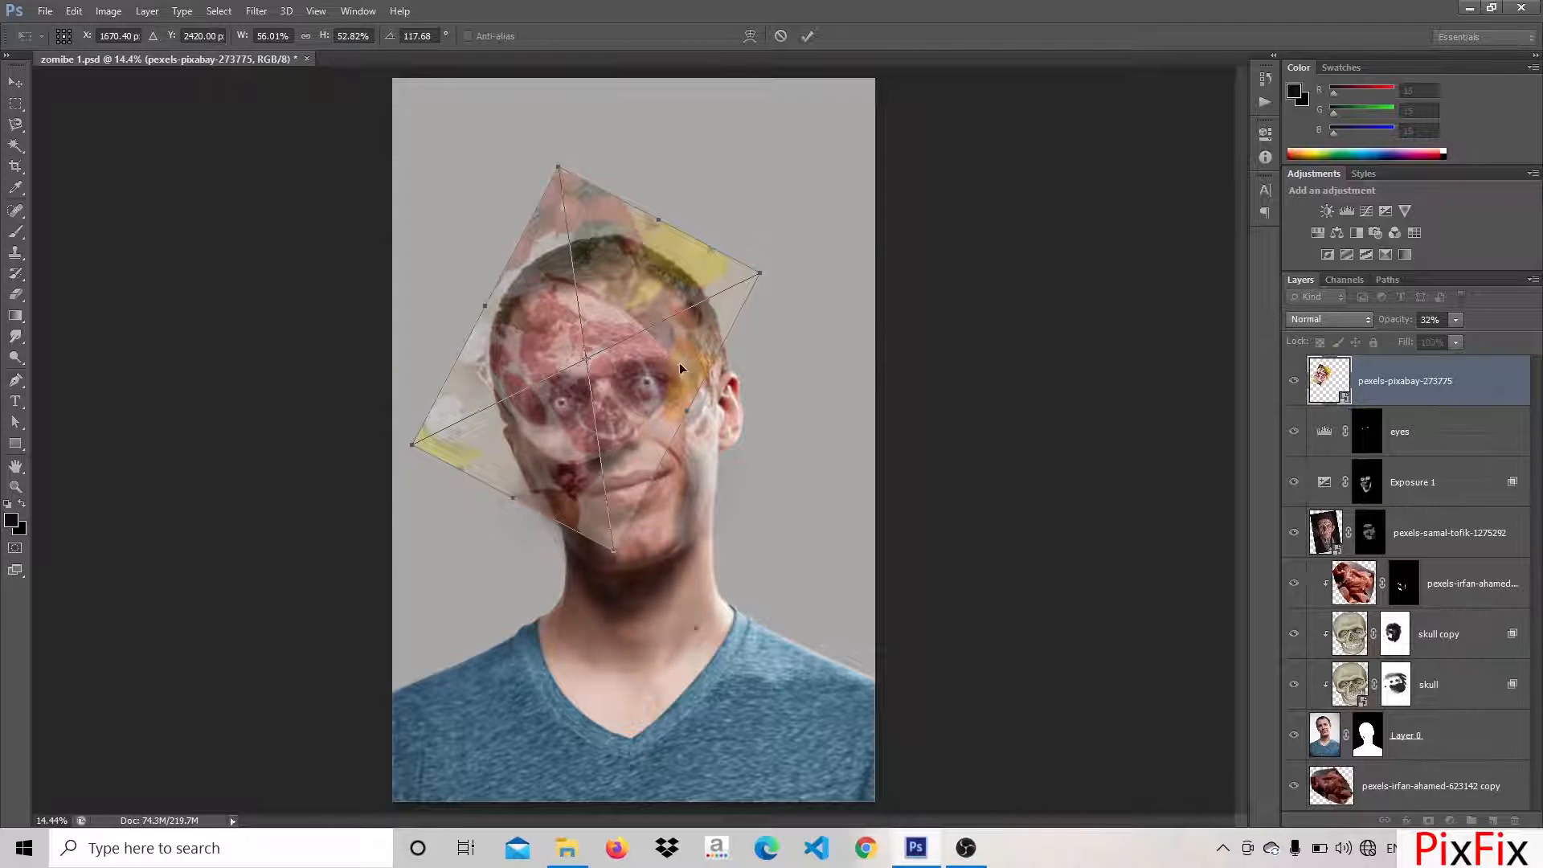
pyautogui.moveTo(678, 363)
pyautogui.mouseDown()
pyautogui.moveTo(691, 364)
pyautogui.moveTo(674, 356)
pyautogui.mouseUp()
pyautogui.click(807, 38)
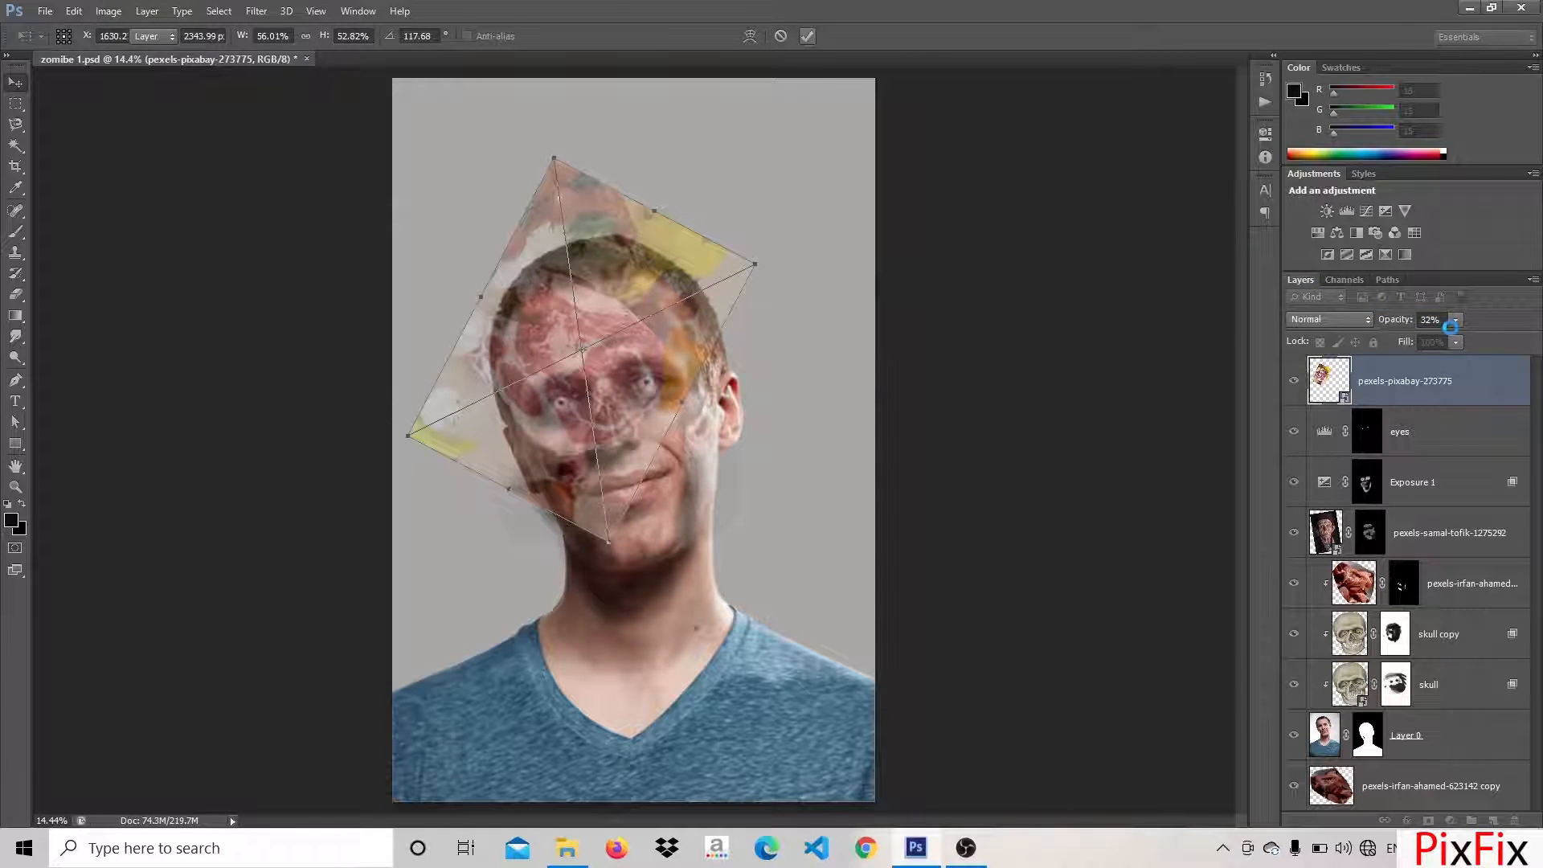
# Restore the raw meat layer to 100% opacity and split its This Layer white Blend If slider to 0 / 255
pyautogui.moveTo(1451, 344); pyautogui.dragTo(1483, 347)
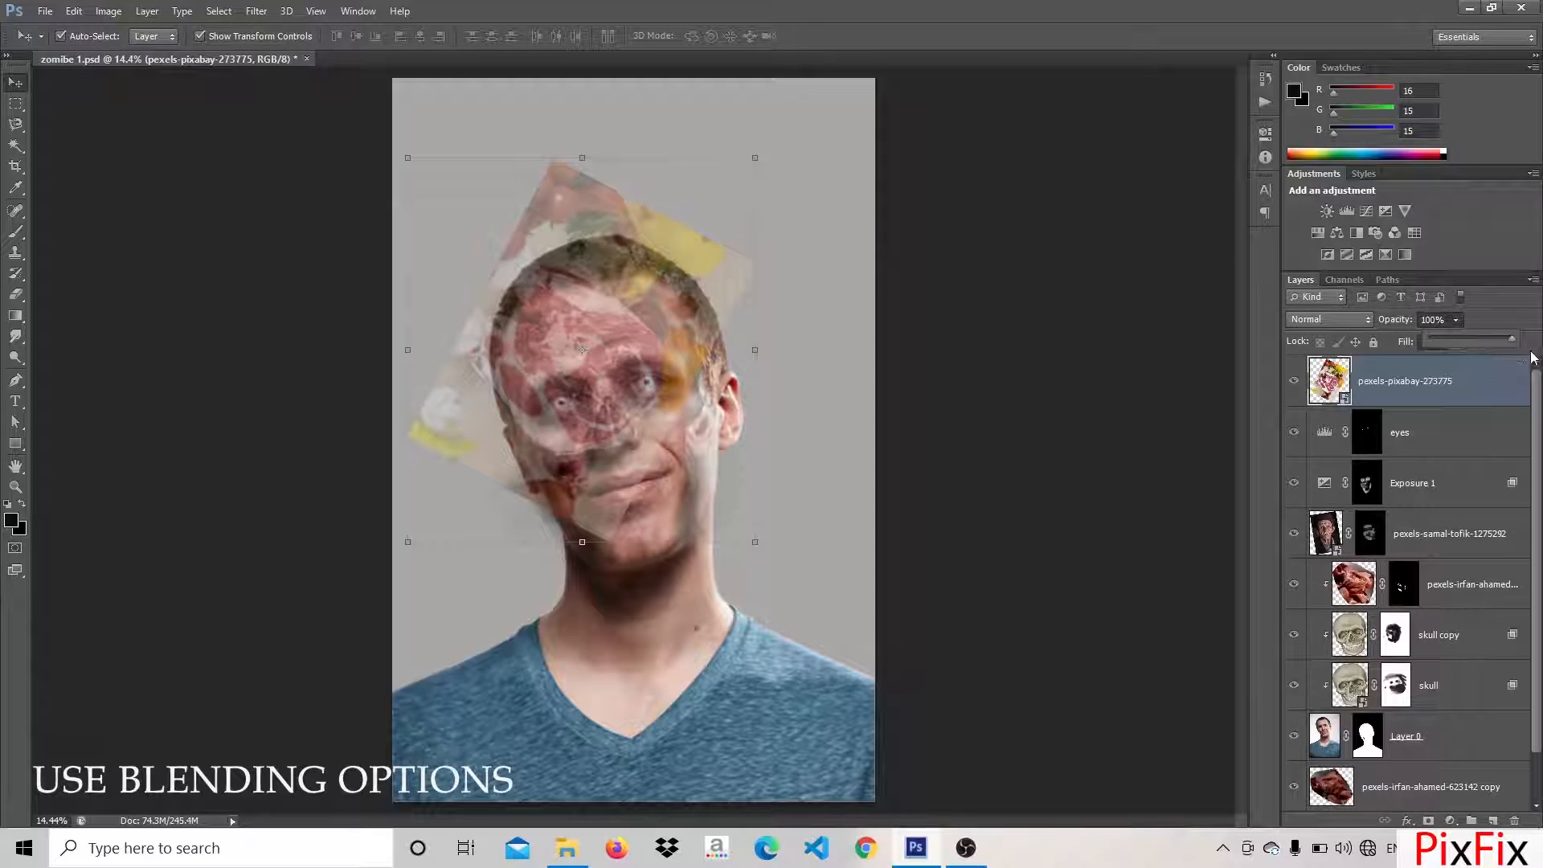
pyautogui.rightClick(1331, 393)
pyautogui.click(1330, 407)
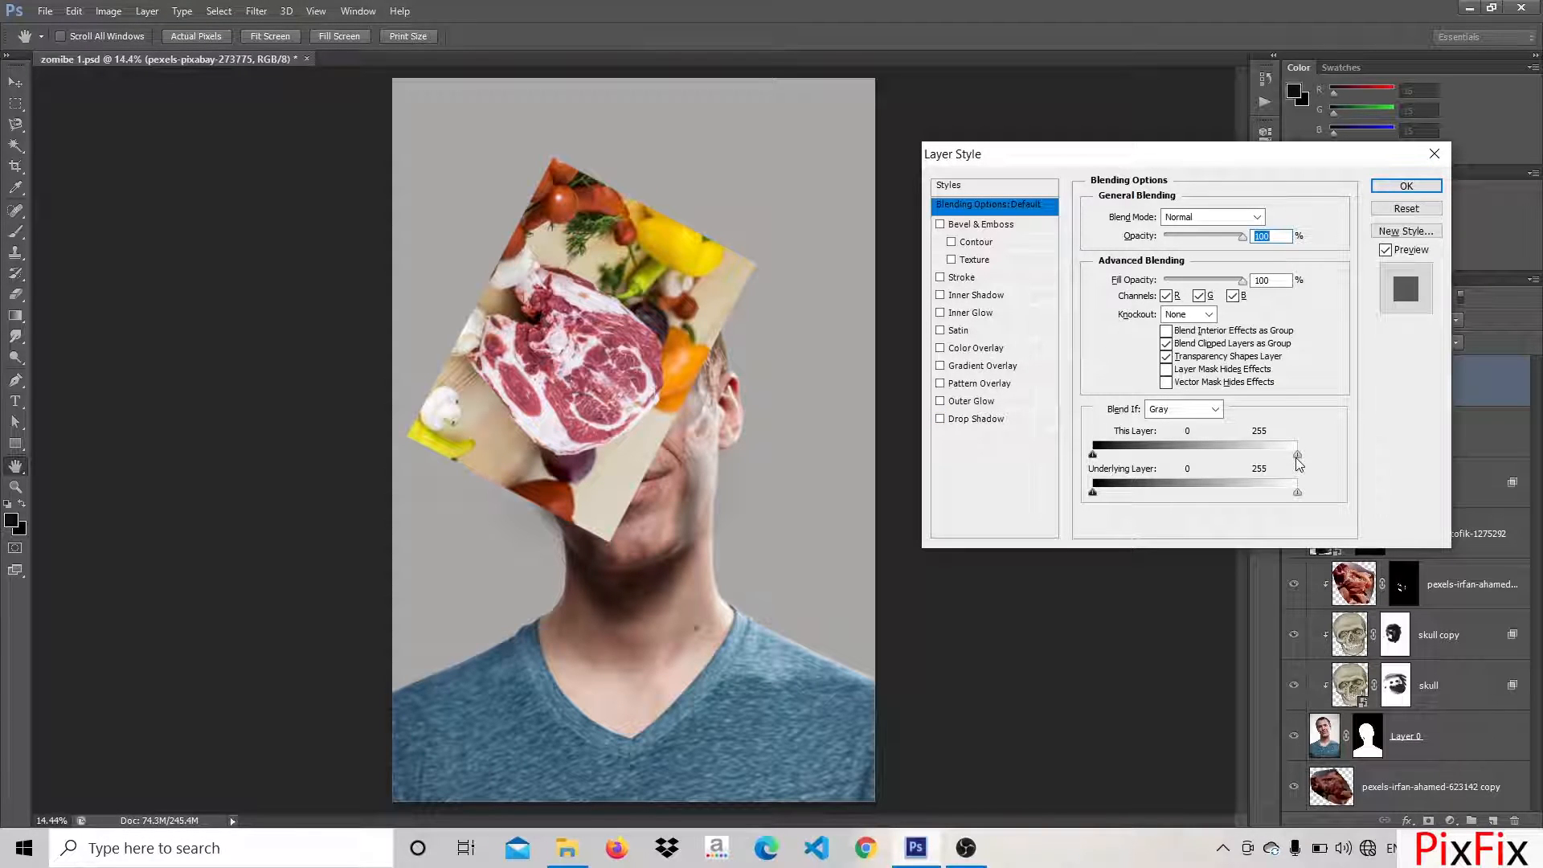
pyautogui.moveTo(1294, 460); pyautogui.dragTo(1067, 465)
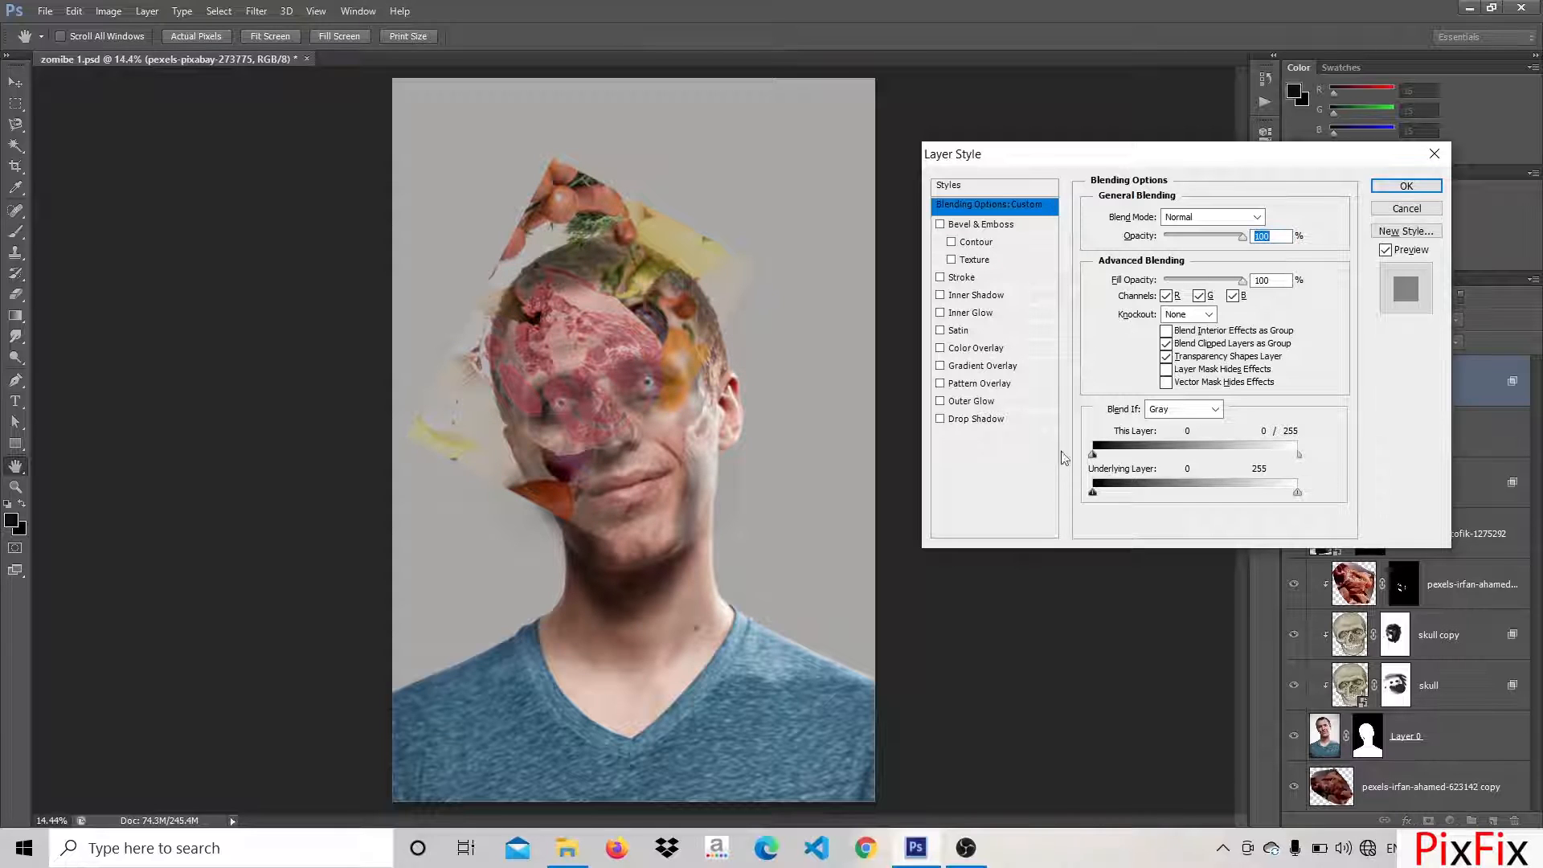
pyautogui.click(1406, 187)
# Add an inverted layer mask to the raw meat layer and reveal a patch of meat on the upper forehead near the hairline
pyautogui.click(1360, 386)
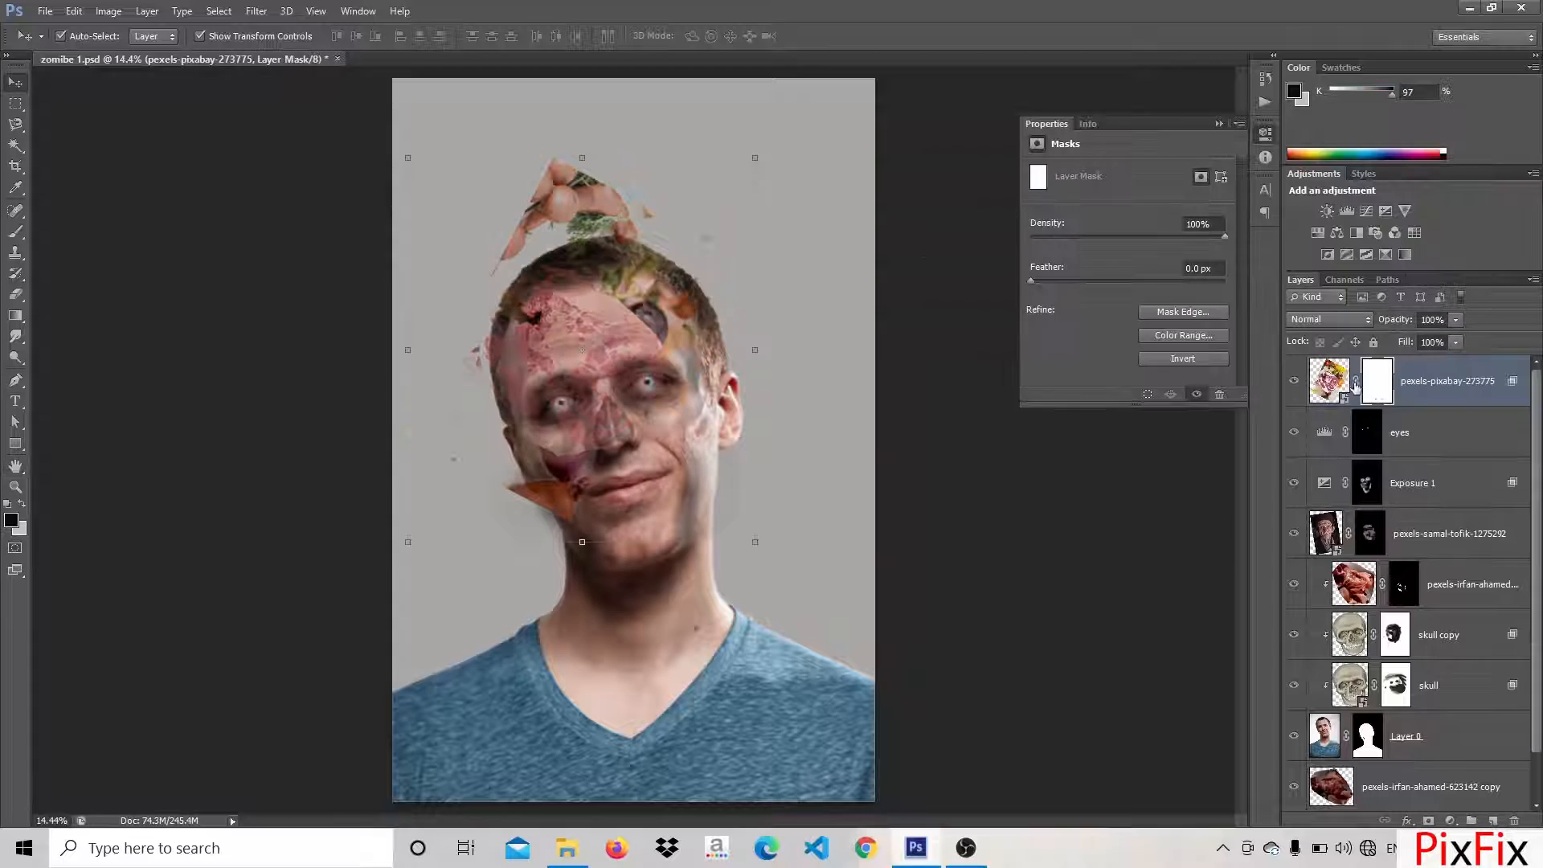
pyautogui.click(1193, 361)
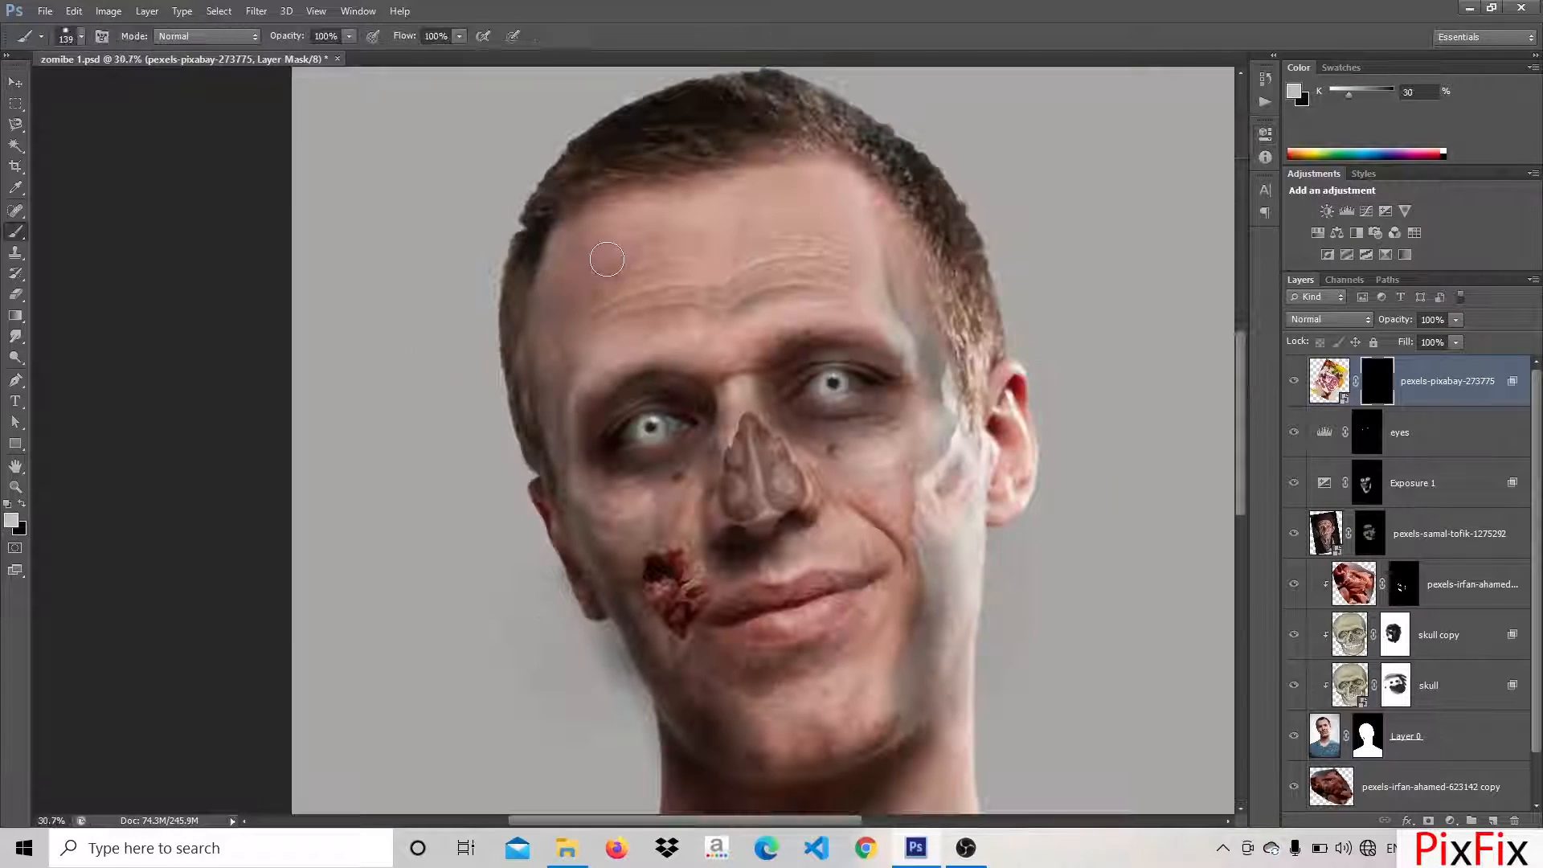
pyautogui.moveTo(599, 241)
pyautogui.mouseDown()
pyautogui.moveTo(593, 257)
pyautogui.moveTo(553, 254)
pyautogui.moveTo(641, 213)
pyautogui.moveTo(582, 200)
pyautogui.mouseUp()
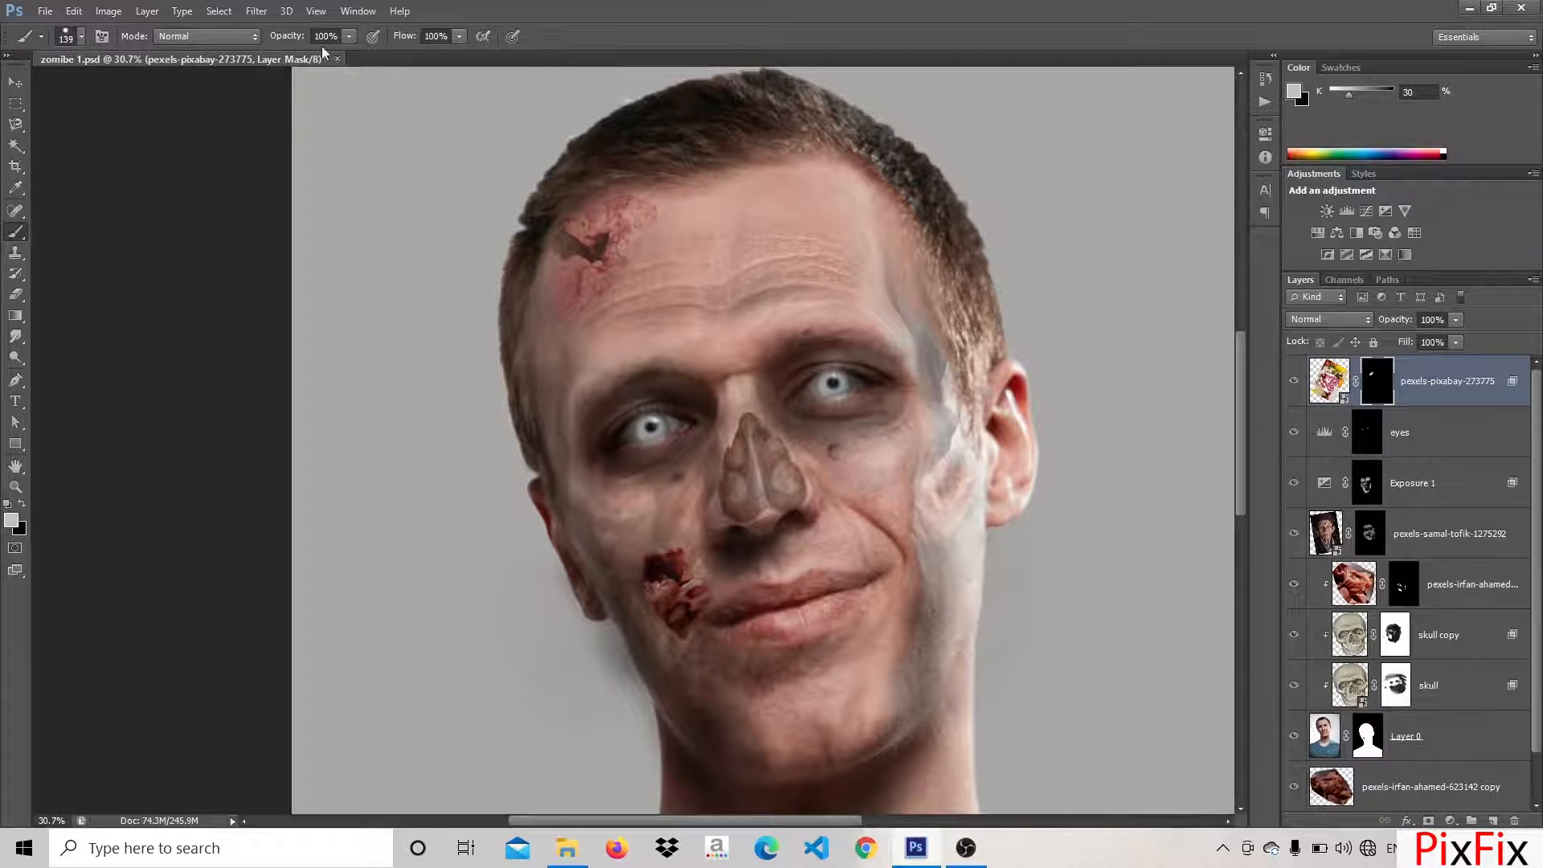
# Reduce the brush to 48% opacity and 57% flow and reveal more raw meat texture across the forehead on the mask
pyautogui.click(458, 37)
pyautogui.click(81, 37)
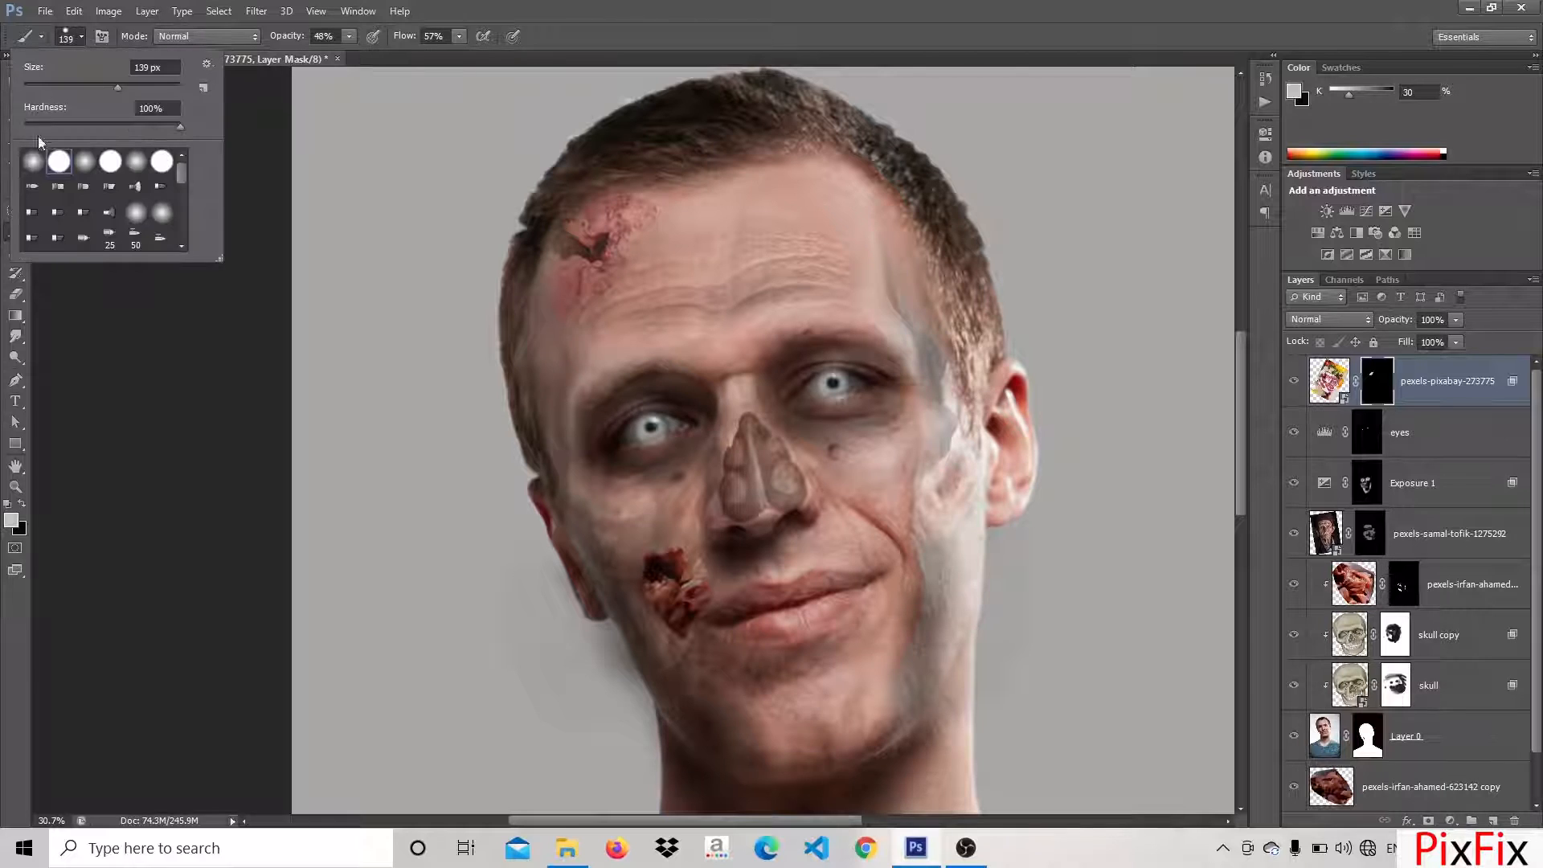
pyautogui.moveTo(582, 229)
pyautogui.mouseDown()
pyautogui.moveTo(629, 232)
pyautogui.moveTo(627, 270)
pyautogui.mouseUp()
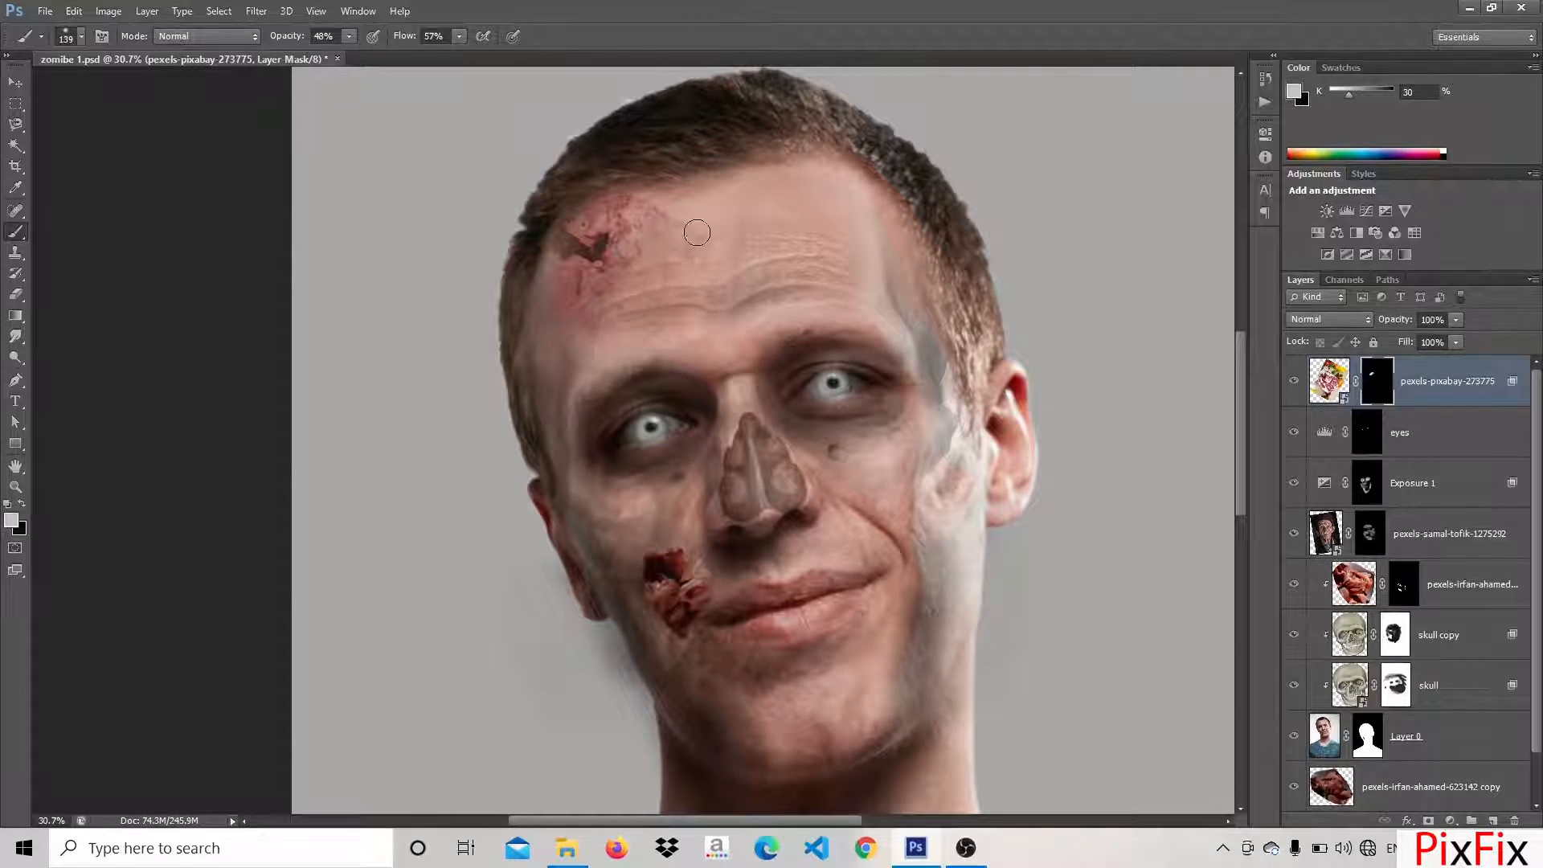
pyautogui.moveTo(712, 196)
pyautogui.mouseDown()
pyautogui.moveTo(690, 280)
pyautogui.moveTo(593, 291)
pyautogui.mouseUp()
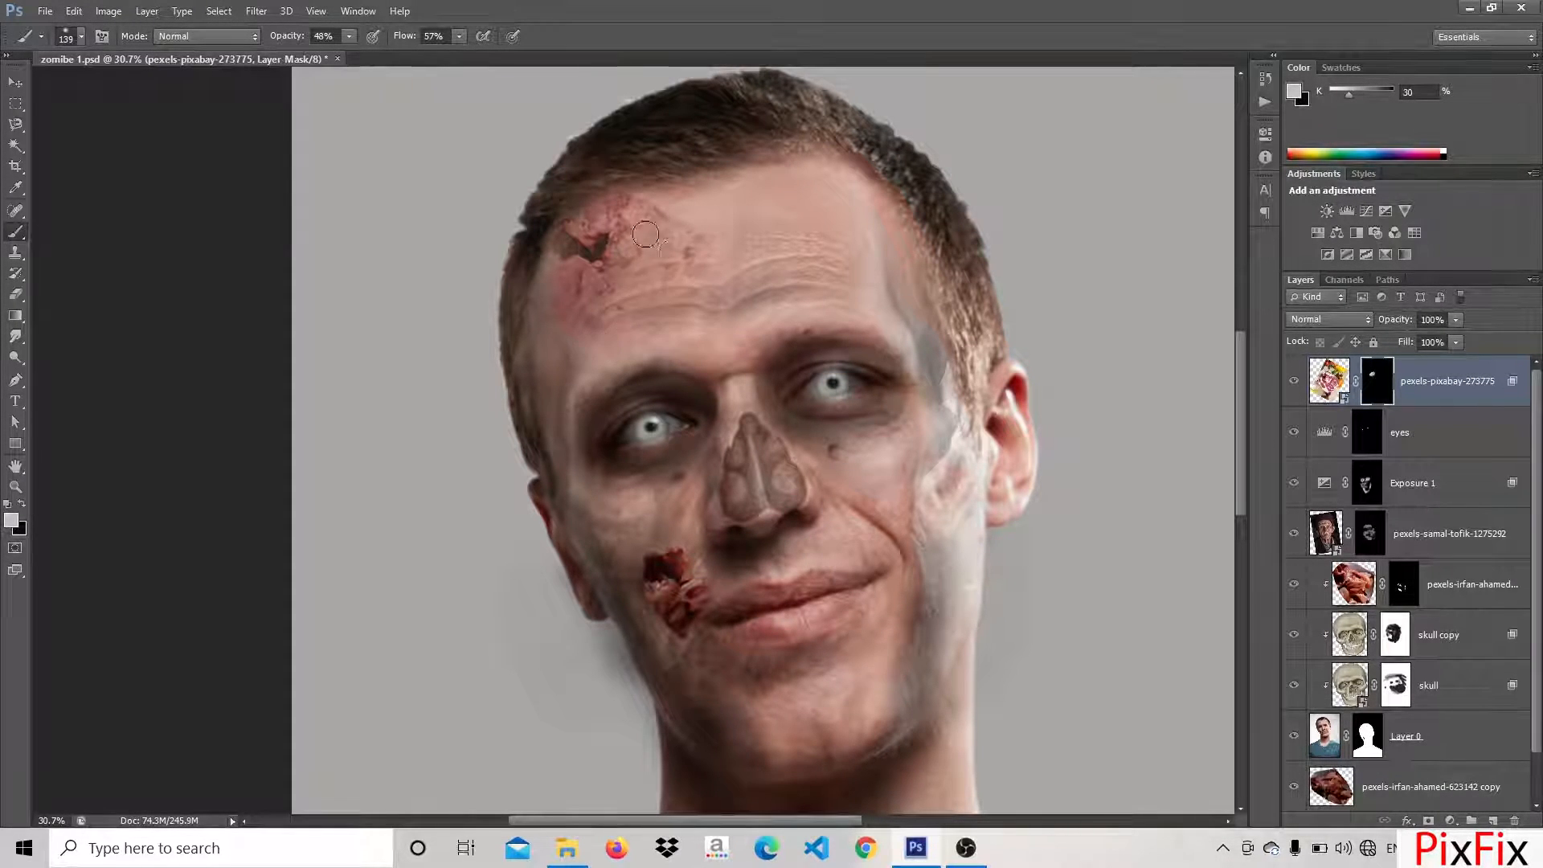
pyautogui.moveTo(646, 235); pyautogui.dragTo(682, 279)
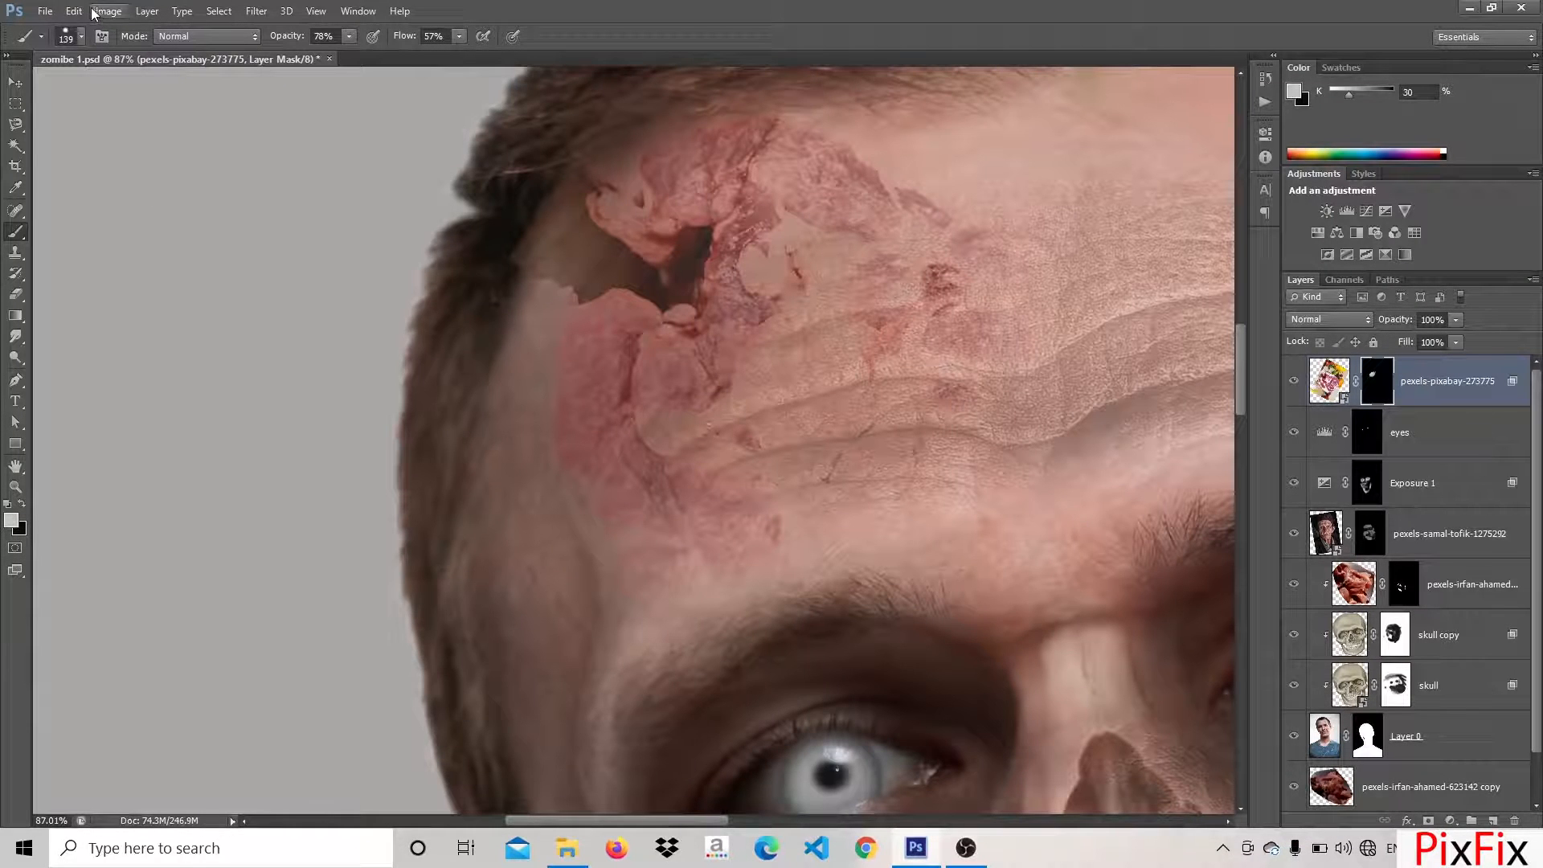
# Apply Brightness/Contrast to the raw meat layer's mask, raising the brightness to 33 and slightly lowering the contrast
pyautogui.click(108, 11)
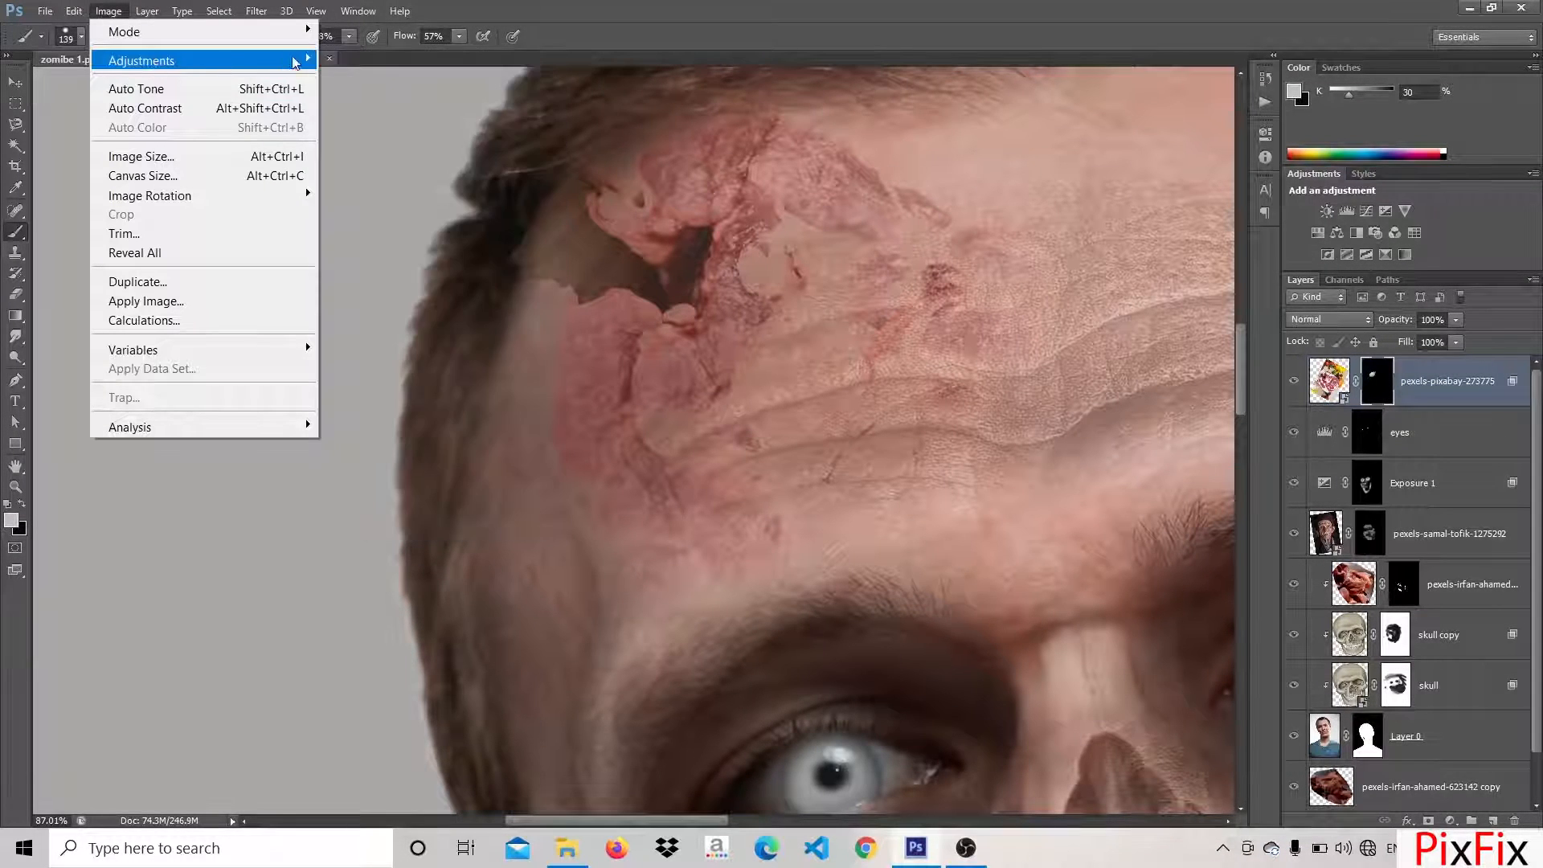
pyautogui.moveTo(201, 60)
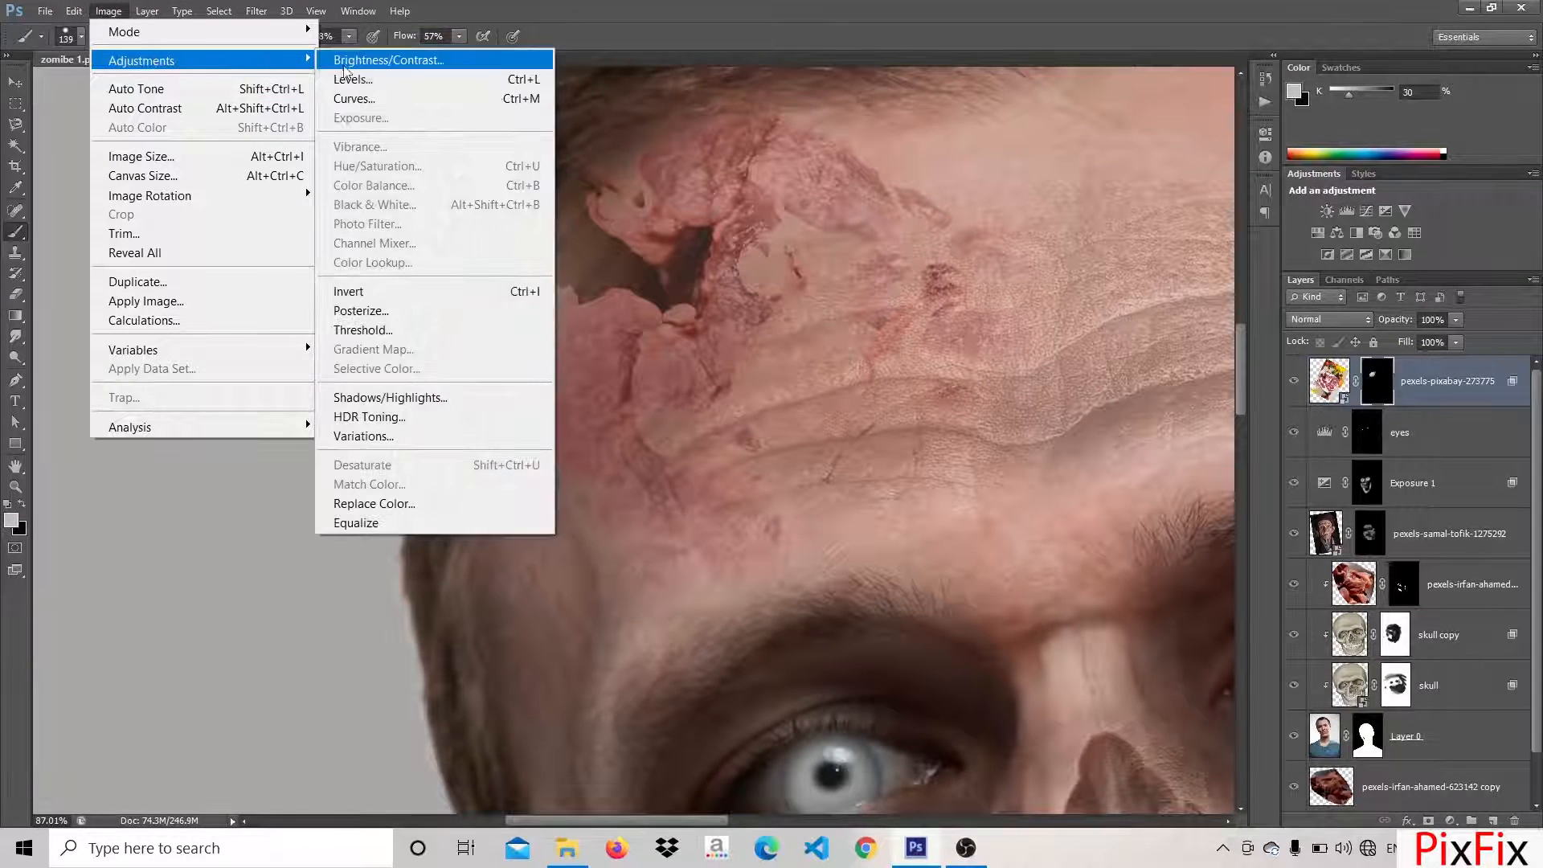
pyautogui.click(385, 61)
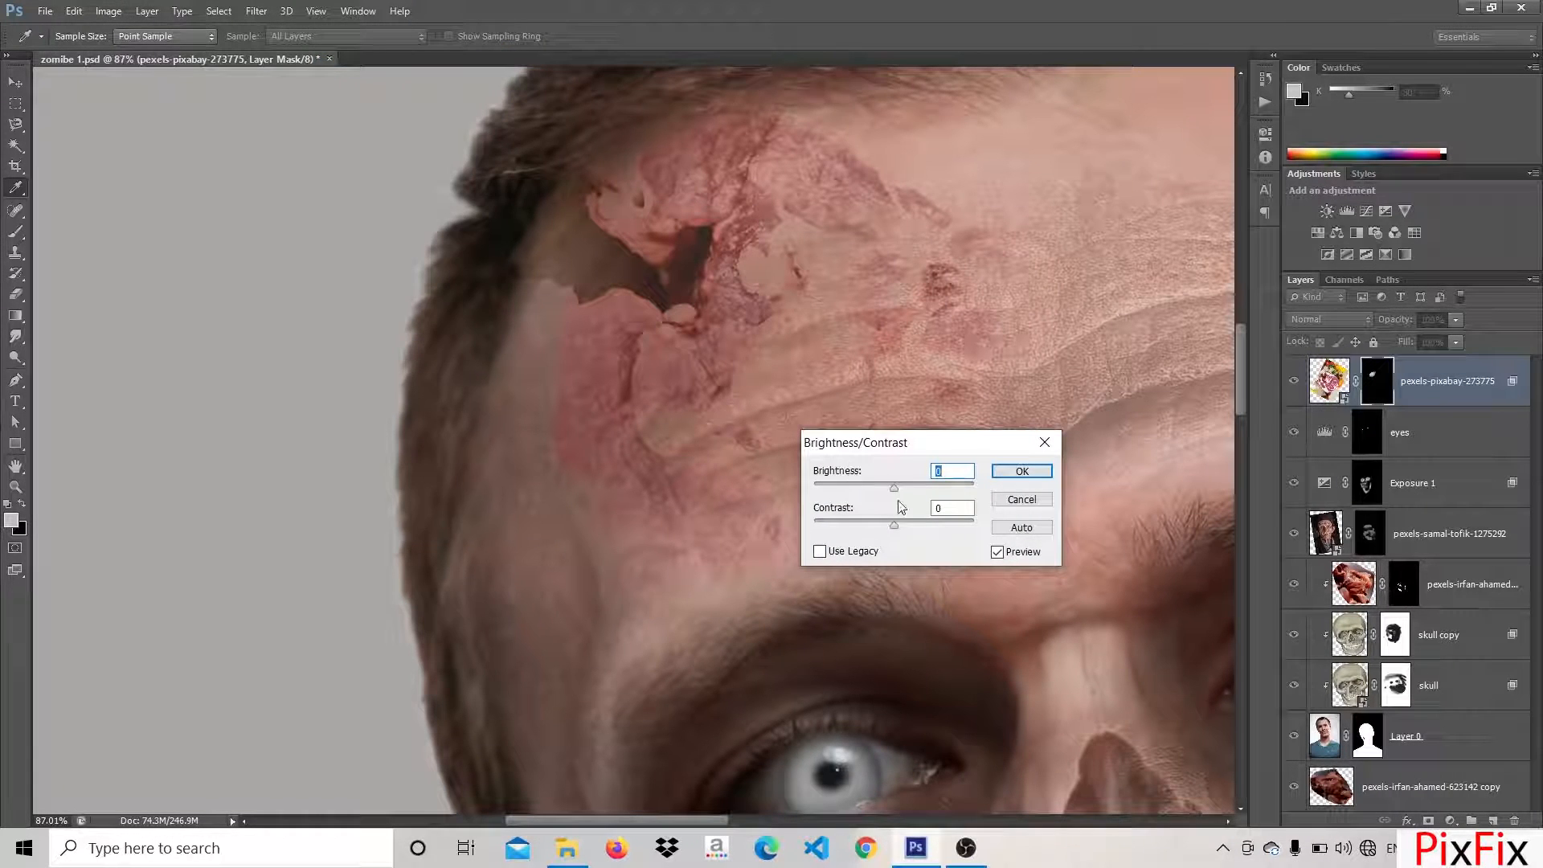
pyautogui.moveTo(894, 489)
pyautogui.mouseDown()
pyautogui.moveTo(855, 488)
pyautogui.moveTo(921, 500)
pyautogui.mouseUp()
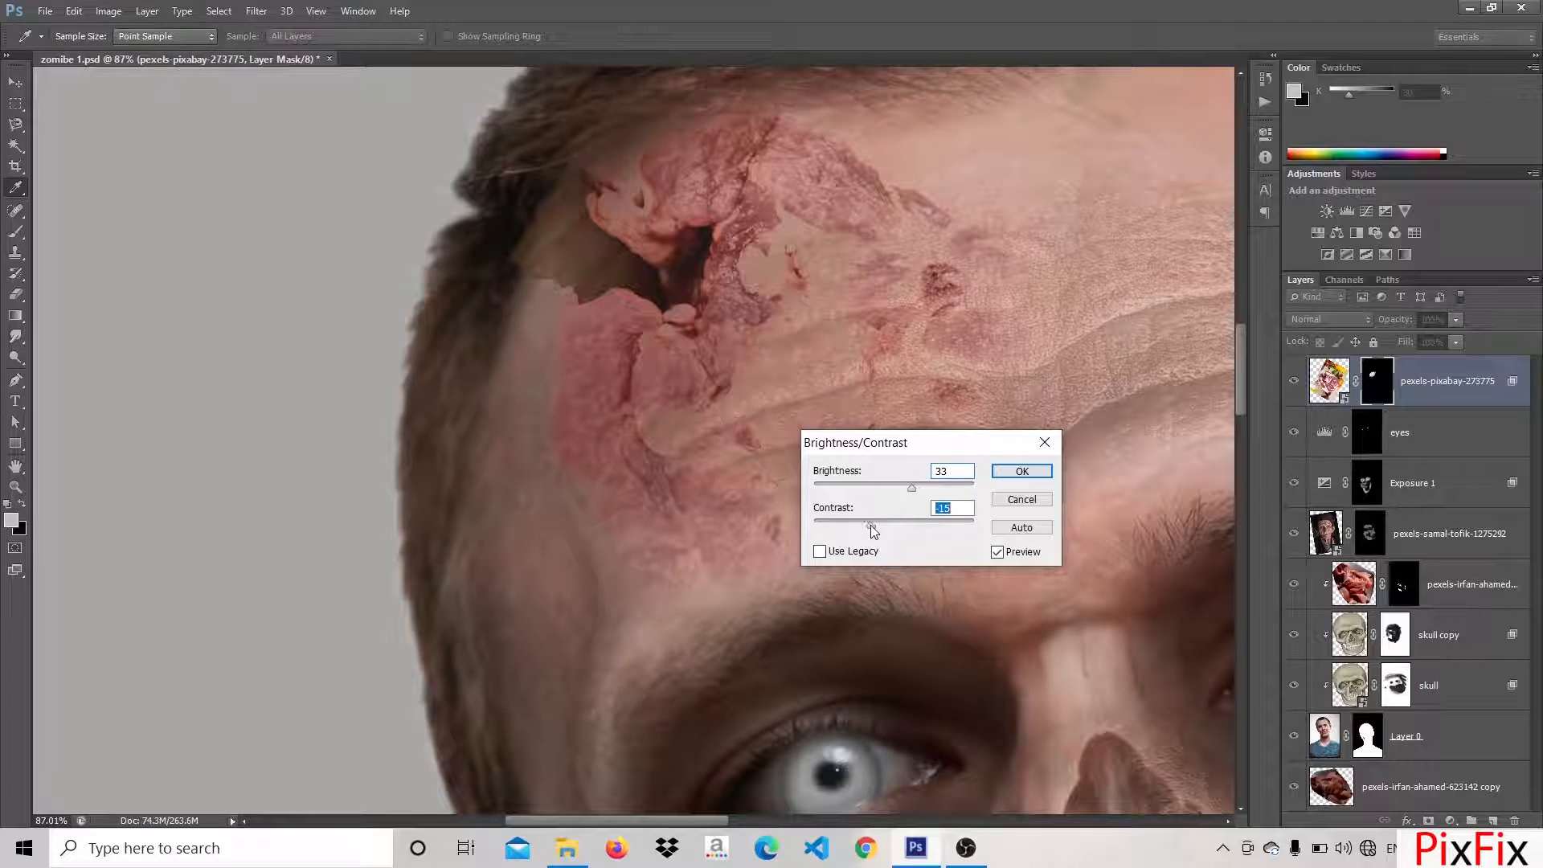
pyautogui.moveTo(874, 524)
pyautogui.mouseDown()
pyautogui.moveTo(921, 531)
pyautogui.moveTo(881, 529)
pyautogui.mouseUp()
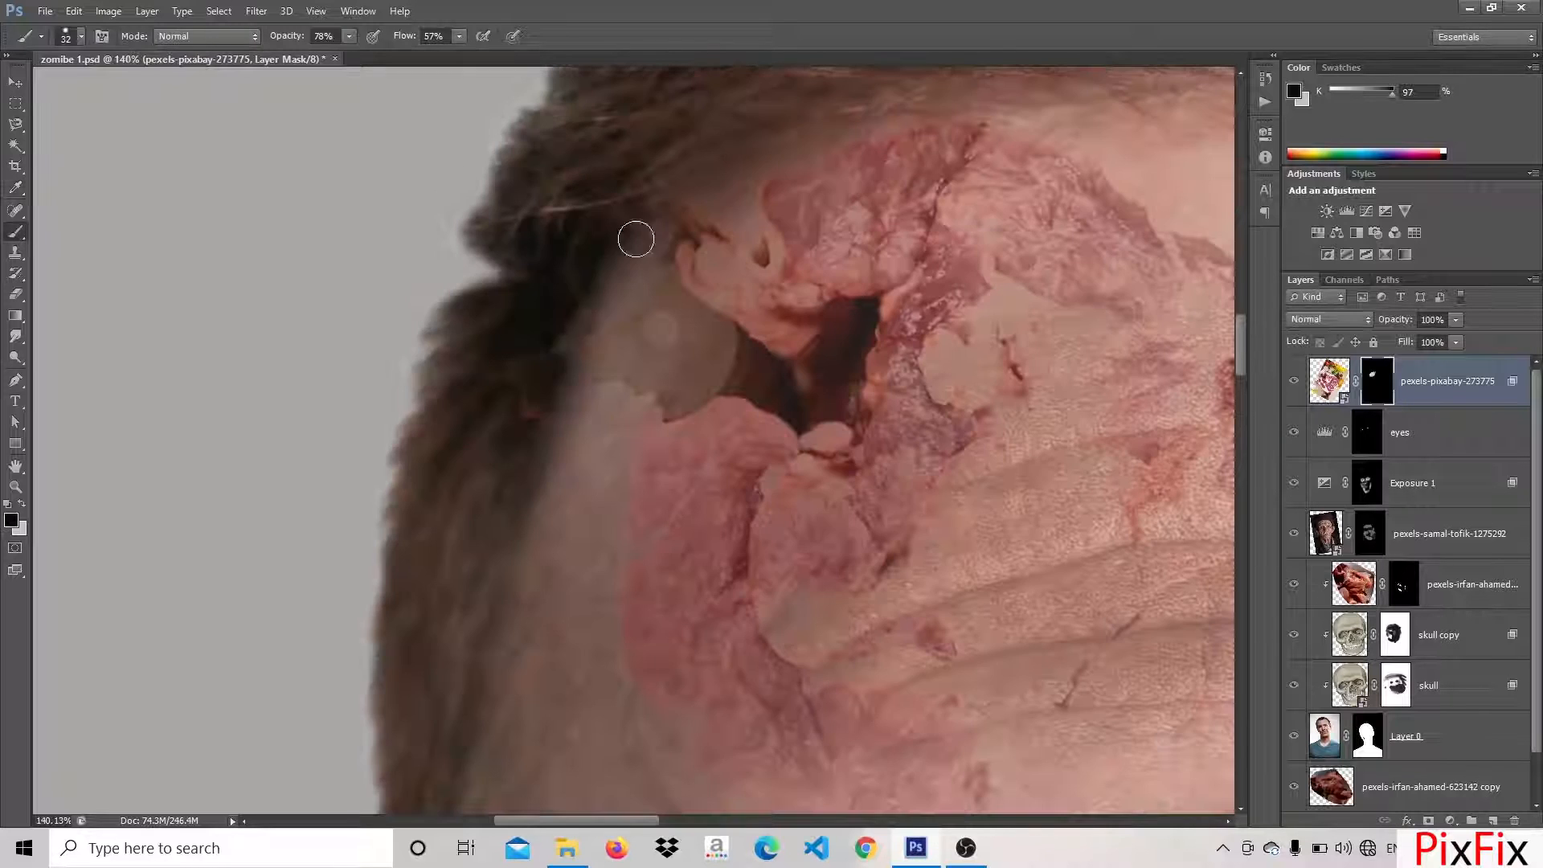
# Hide the dark area of the raw meat image between the hairline and the forehead wound with a 32 px black brush
pyautogui.moveTo(537, 441)
pyautogui.mouseDown()
pyautogui.moveTo(609, 374)
pyautogui.moveTo(668, 402)
pyautogui.moveTo(732, 377)
pyautogui.moveTo(782, 390)
pyautogui.moveTo(724, 334)
pyautogui.moveTo(631, 394)
pyautogui.moveTo(647, 349)
pyautogui.mouseUp()
pyautogui.scroll(5, 640, 390)
pyautogui.moveTo(699, 413)
pyautogui.mouseDown()
pyautogui.moveTo(636, 445)
pyautogui.moveTo(826, 363)
pyautogui.moveTo(951, 426)
pyautogui.moveTo(879, 340)
pyautogui.moveTo(741, 245)
pyautogui.moveTo(578, 335)
pyautogui.mouseUp()
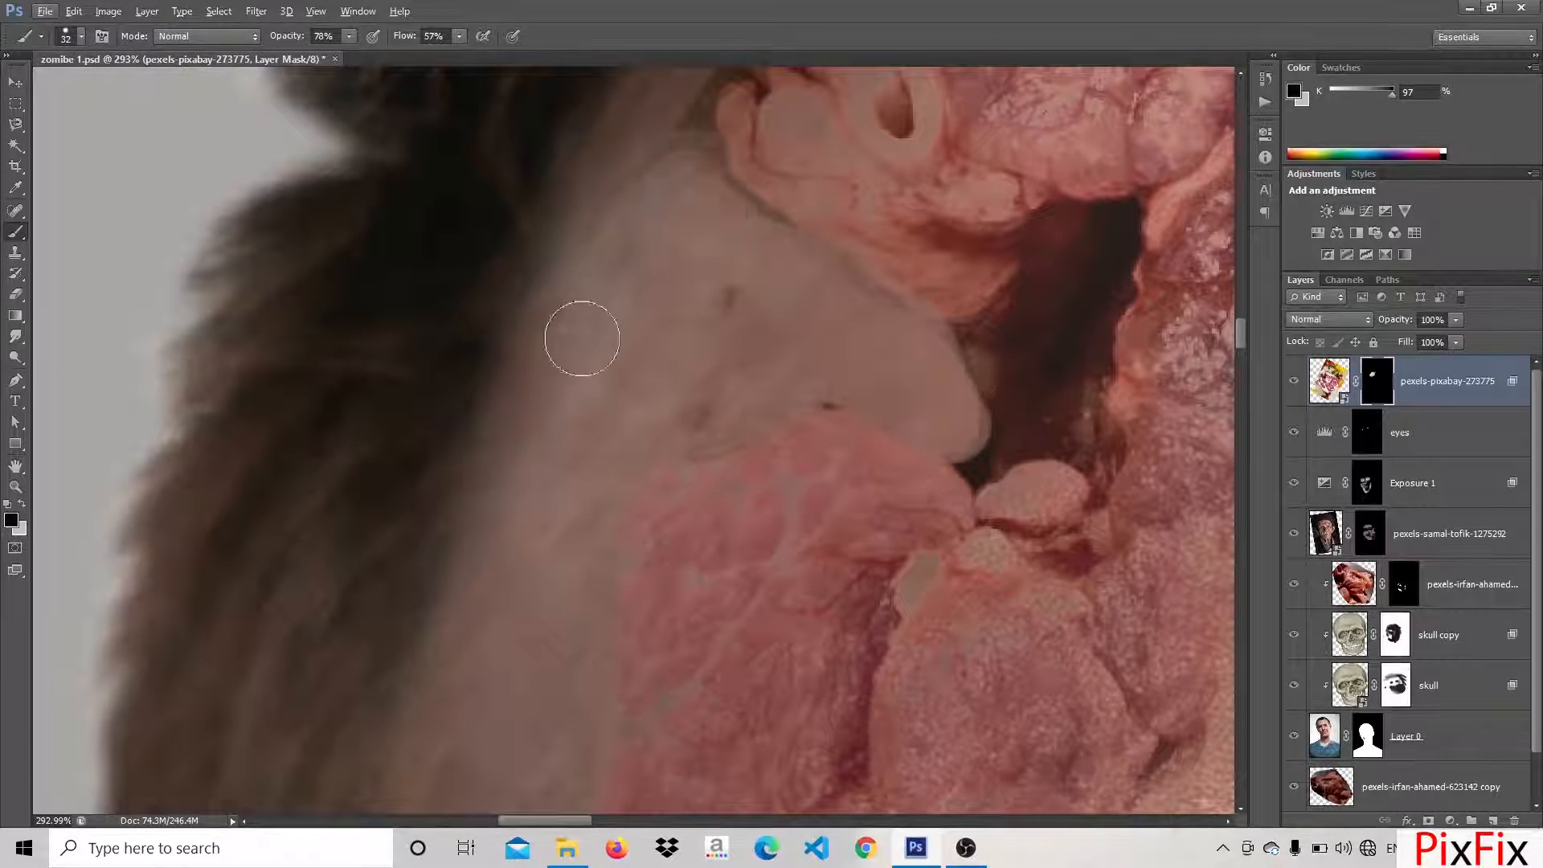
pyautogui.scroll(-3, 620, 306)
pyautogui.moveTo(636, 278)
pyautogui.mouseDown()
pyautogui.moveTo(662, 238)
pyautogui.moveTo(643, 239)
pyautogui.moveTo(738, 340)
pyautogui.moveTo(692, 306)
pyautogui.moveTo(679, 187)
pyautogui.moveTo(653, 159)
pyautogui.moveTo(726, 359)
pyautogui.mouseUp()
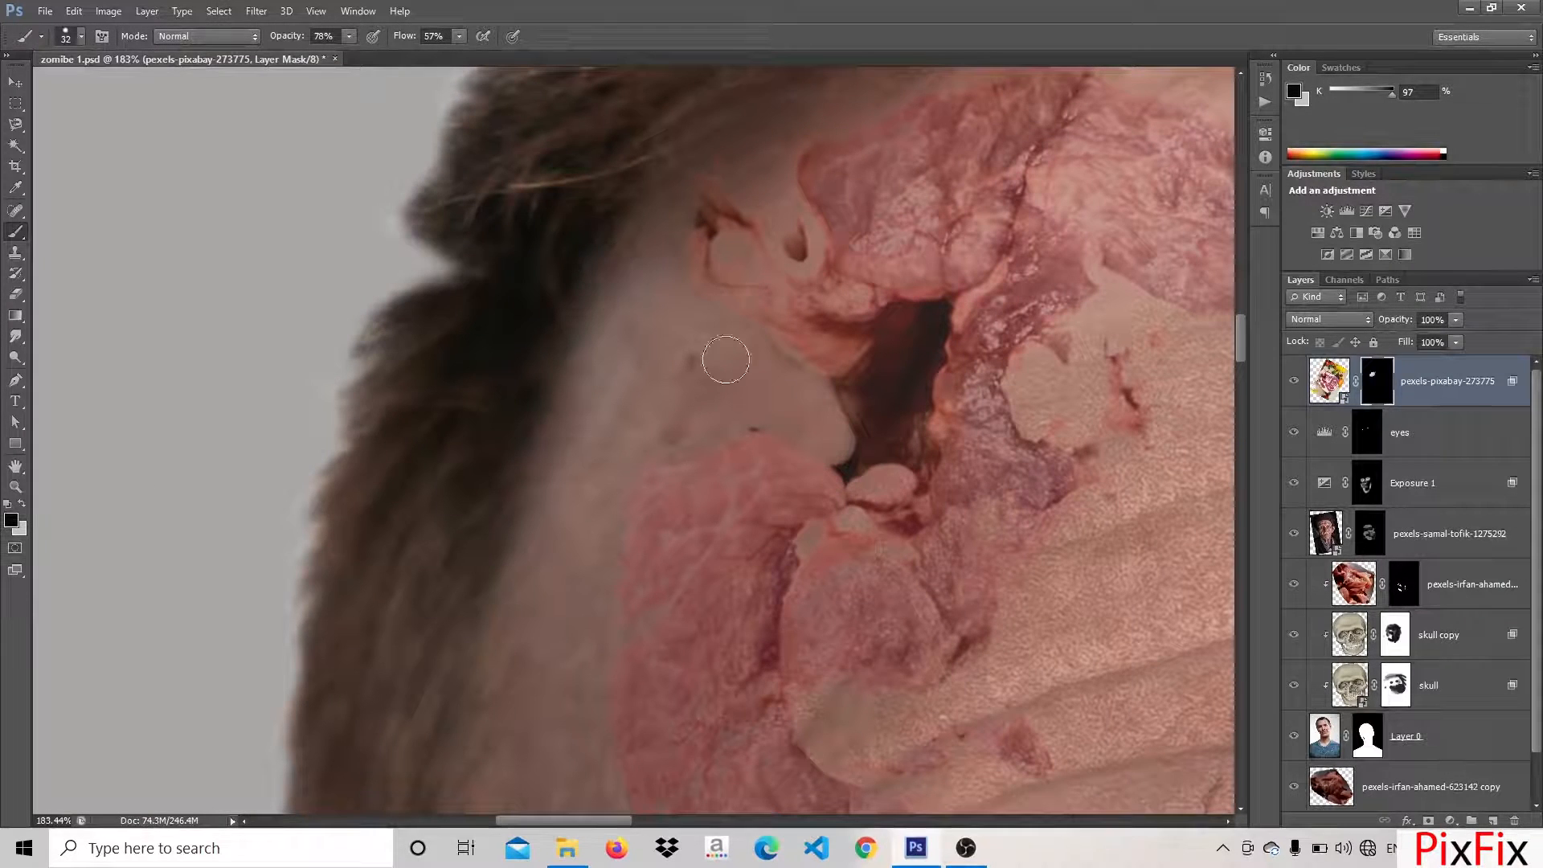
# Refine the edge of the skin beside the dark hole in the forehead wound on the mask with a 13 px brush
pyautogui.click(80, 38)
pyautogui.click(33, 87)
pyautogui.moveTo(828, 390)
pyautogui.mouseDown()
pyautogui.moveTo(847, 479)
pyautogui.moveTo(849, 438)
pyautogui.mouseUp()
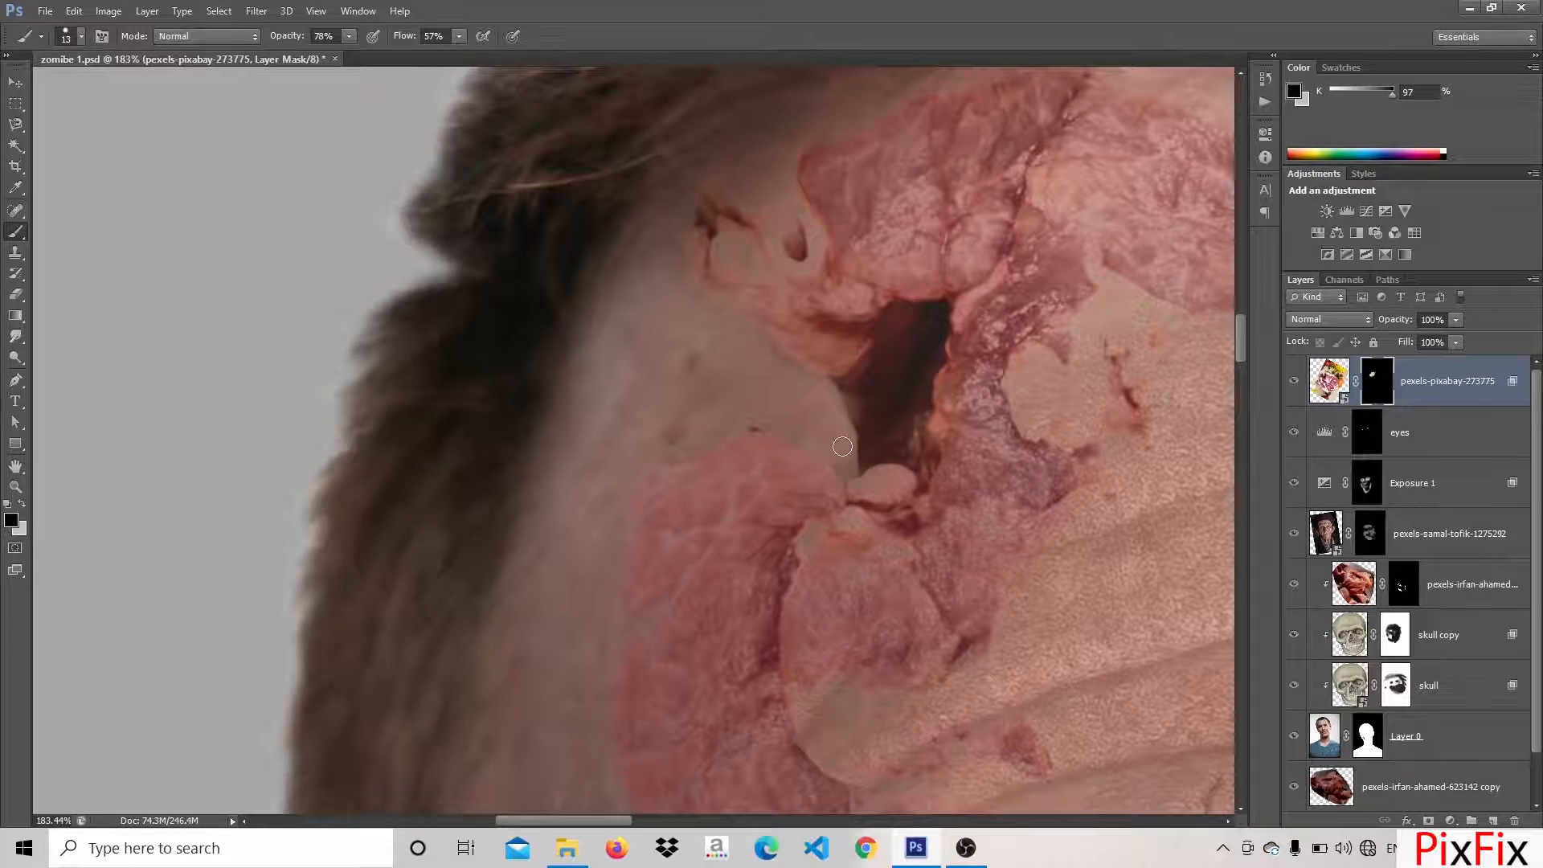
pyautogui.hotkey('ctrl', '0')
pyautogui.hotkey('ctrl', '1')
pyautogui.moveTo(519, 427); pyautogui.dragTo(755, 667)
pyautogui.moveTo(338, 281); pyautogui.dragTo(597, 531)
# Reveal meat softly around the wound's dark hole with a 52 px brush at 0% hardness and 54% opacity in light grey
pyautogui.click(349, 37)
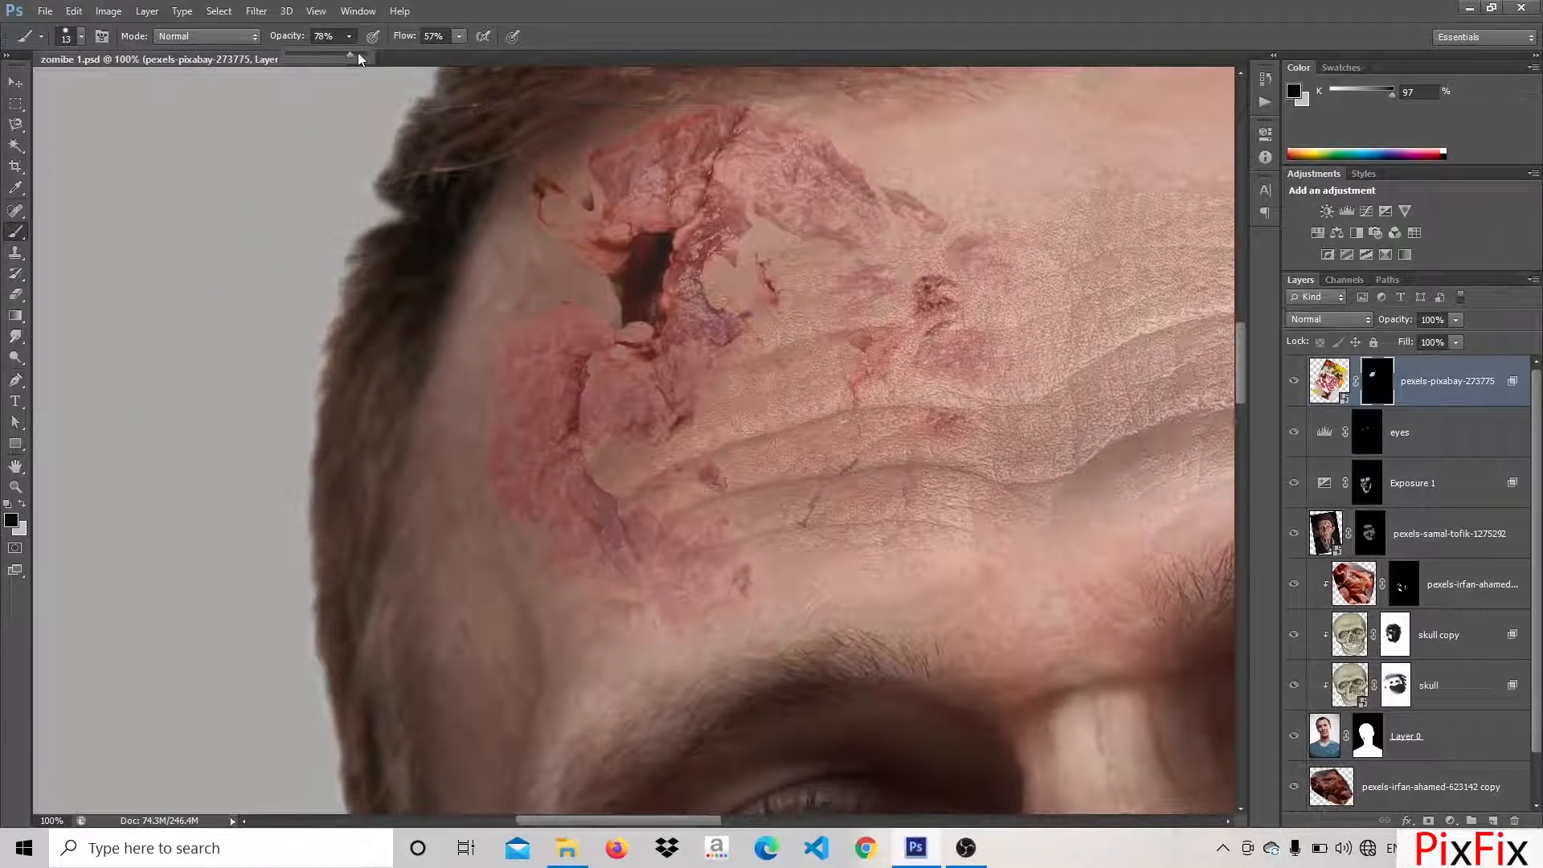
pyautogui.moveTo(352, 56); pyautogui.dragTo(319, 57)
pyautogui.click(82, 37)
pyautogui.click(35, 162)
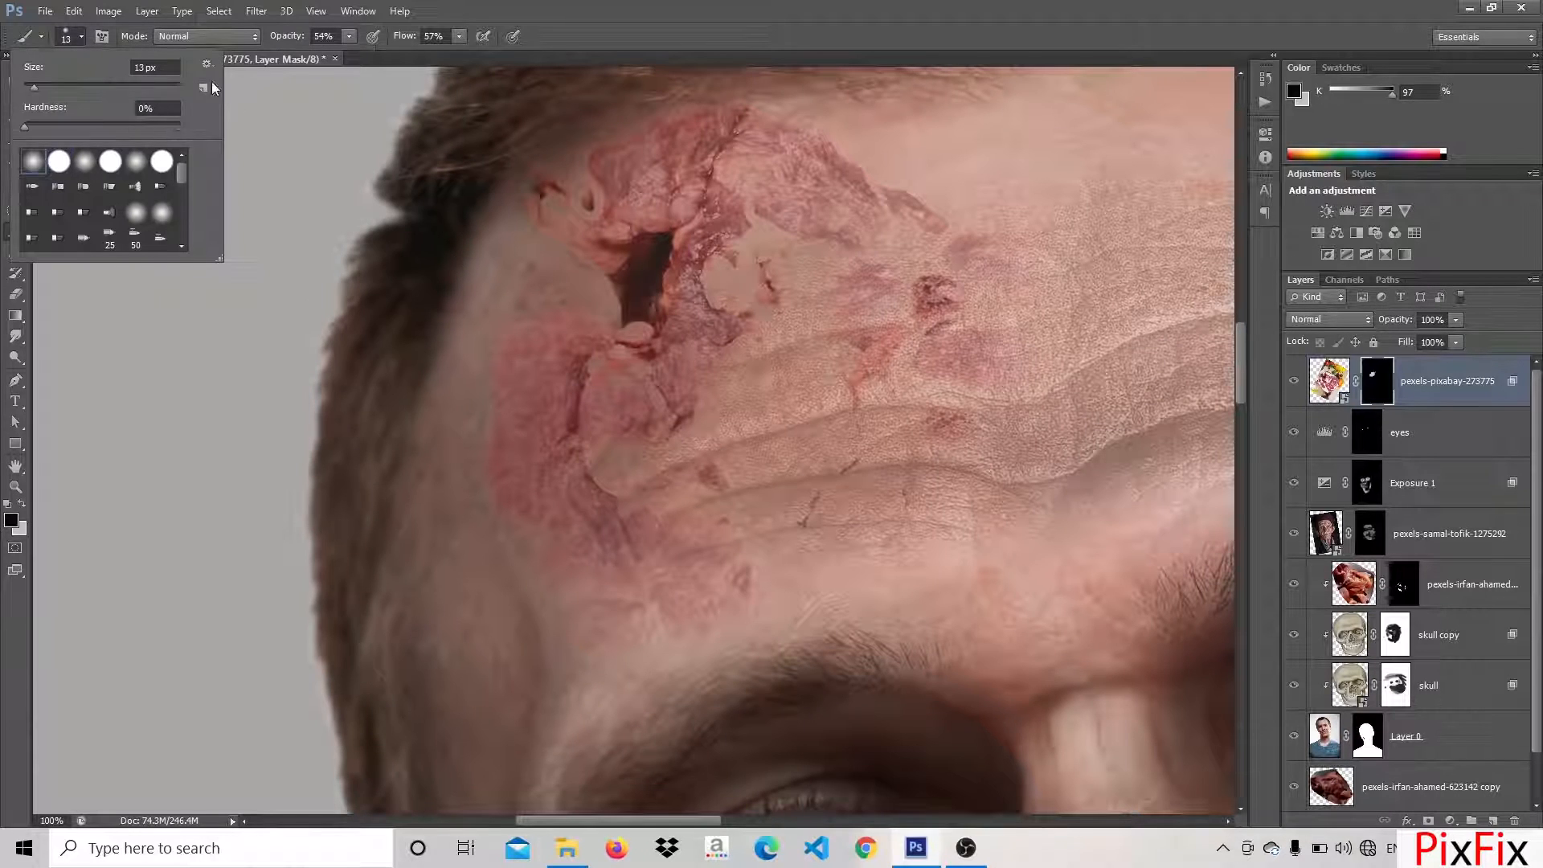
pyautogui.click(65, 86)
pyautogui.write('x')
pyautogui.click(605, 293)
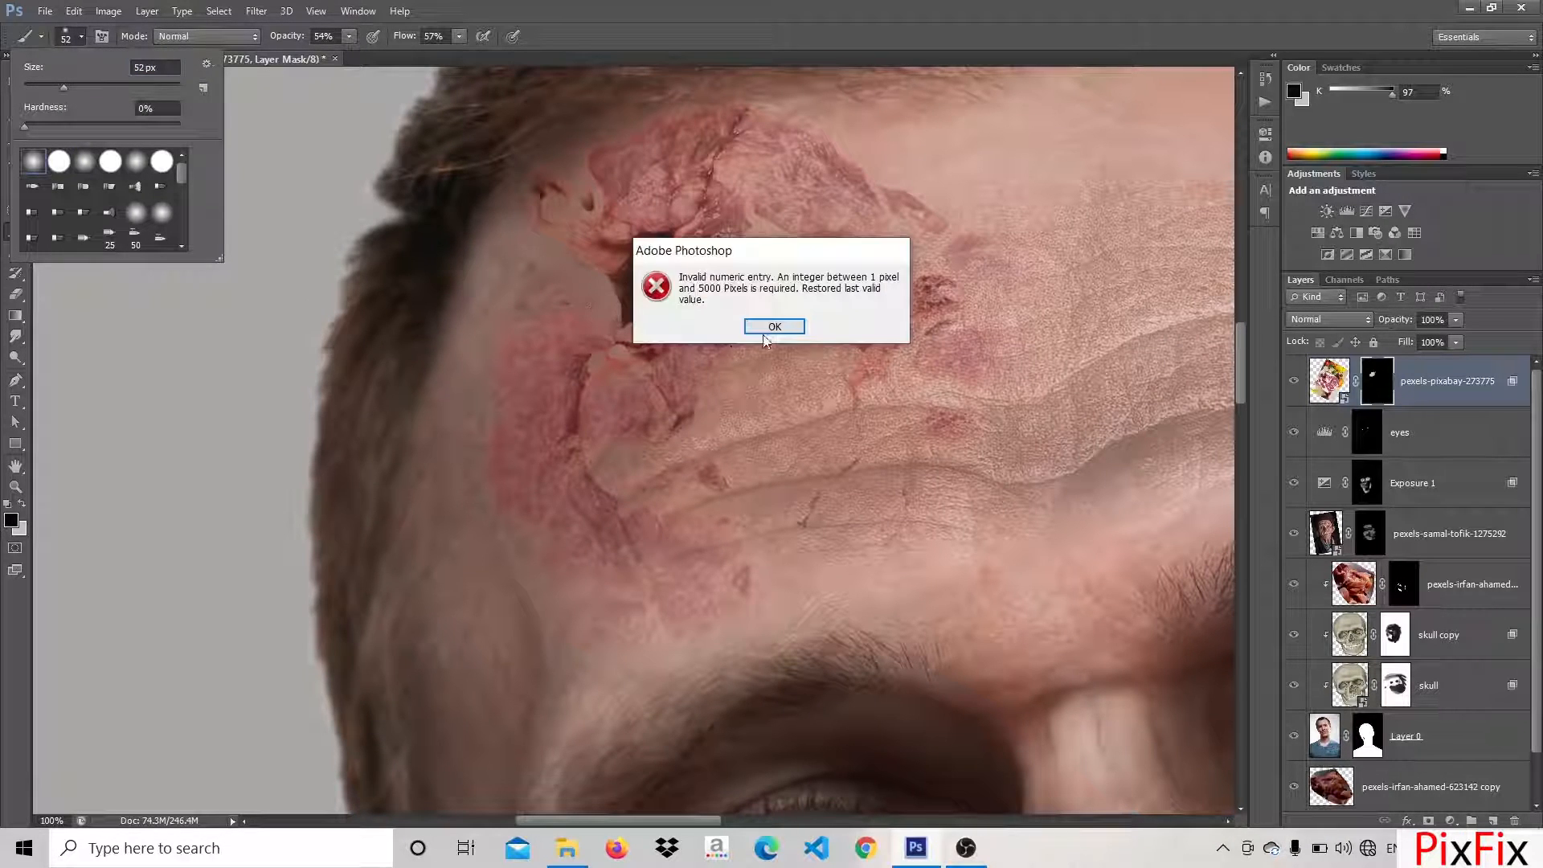
pyautogui.click(775, 326)
pyautogui.press('x')
pyautogui.moveTo(625, 308); pyautogui.dragTo(613, 307)
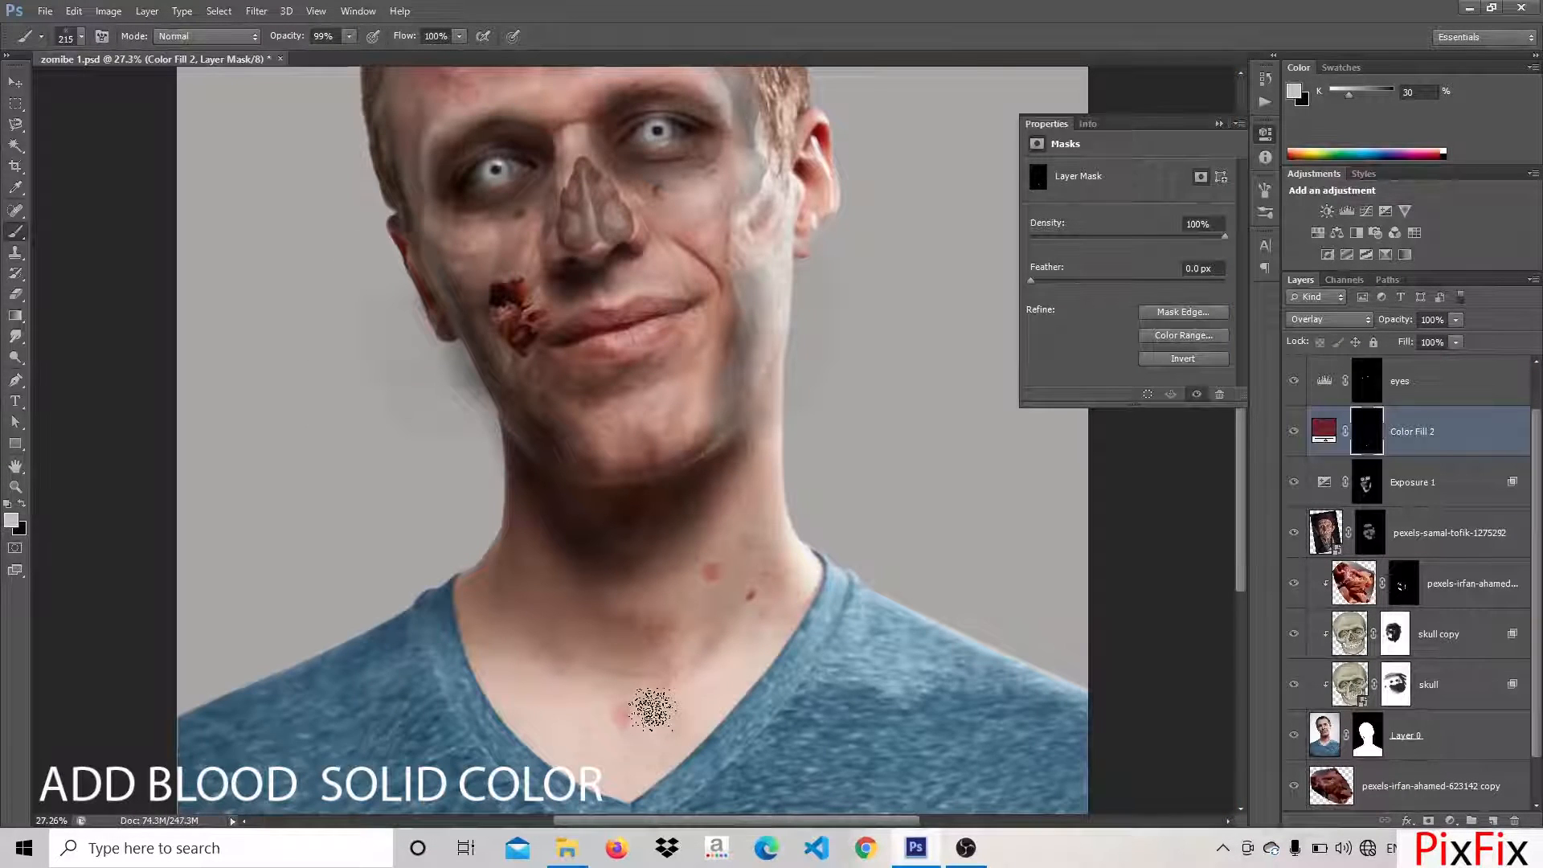
# Paint blood spots on the neck by revealing the red Overlay colour fill on its mask with a 215 px spatter brush
pyautogui.scroll(5, 653, 707)
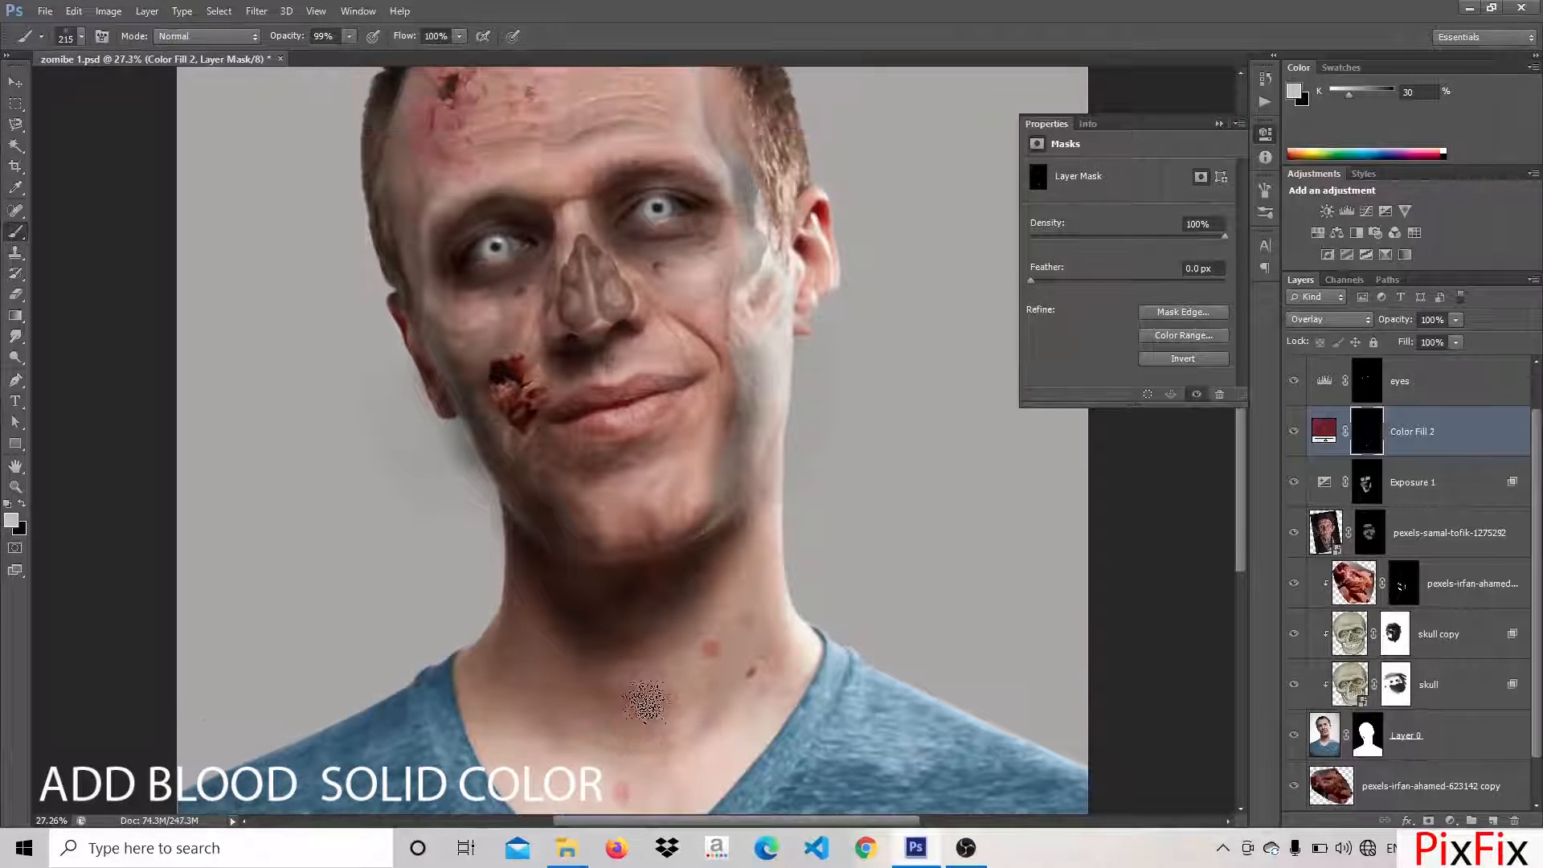
pyautogui.click(531, 457)
pyautogui.scroll(-1, 741, 439)
pyautogui.moveTo(744, 546)
pyautogui.mouseDown()
pyautogui.moveTo(761, 509)
pyautogui.moveTo(765, 547)
pyautogui.mouseUp()
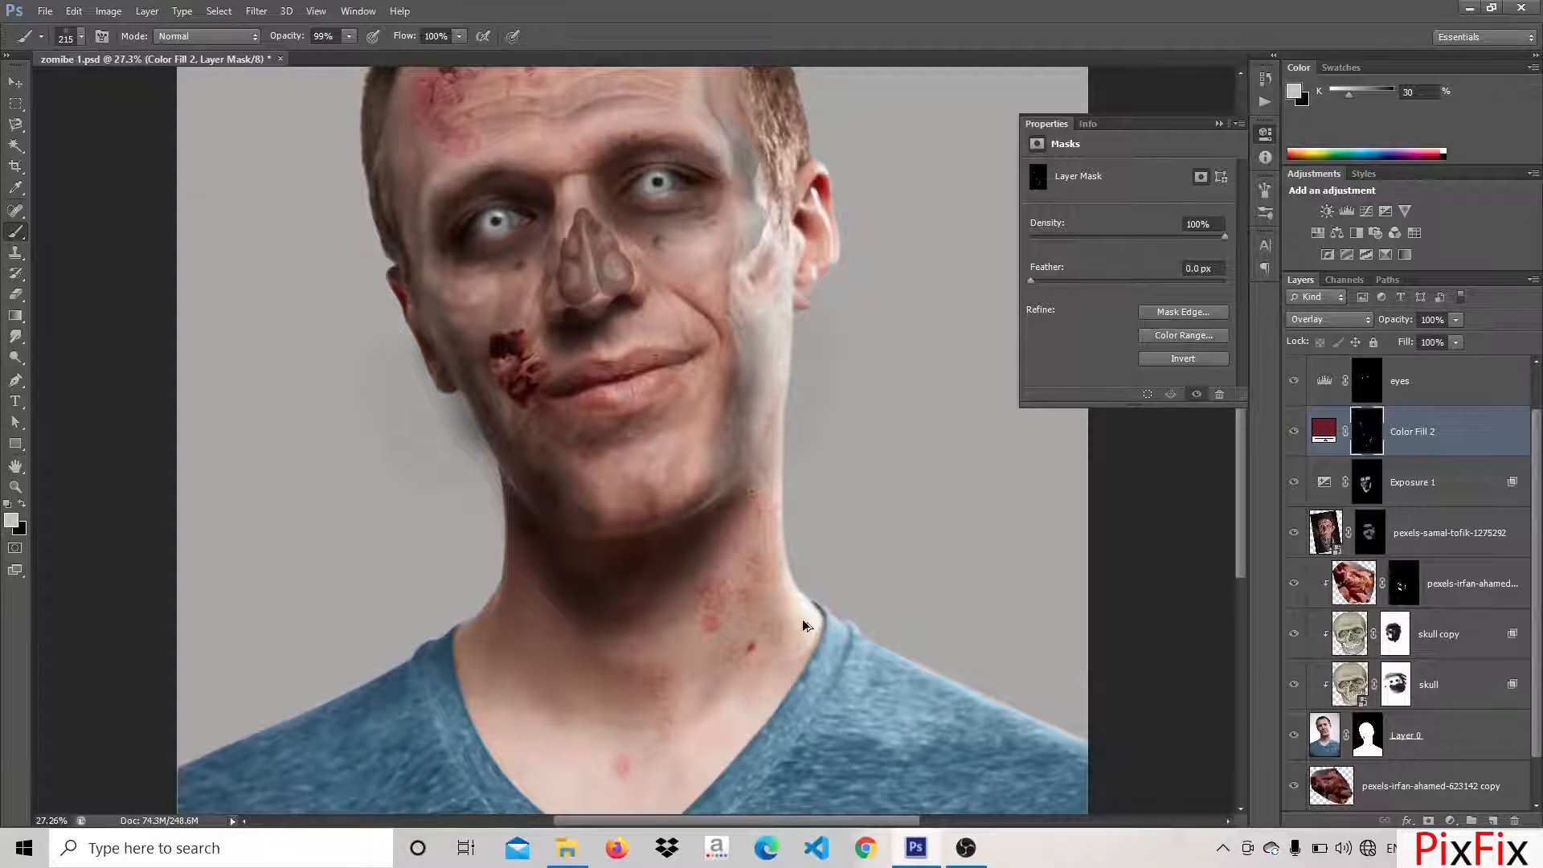
pyautogui.scroll(-5, 677, 617)
pyautogui.scroll(5, 676, 619)
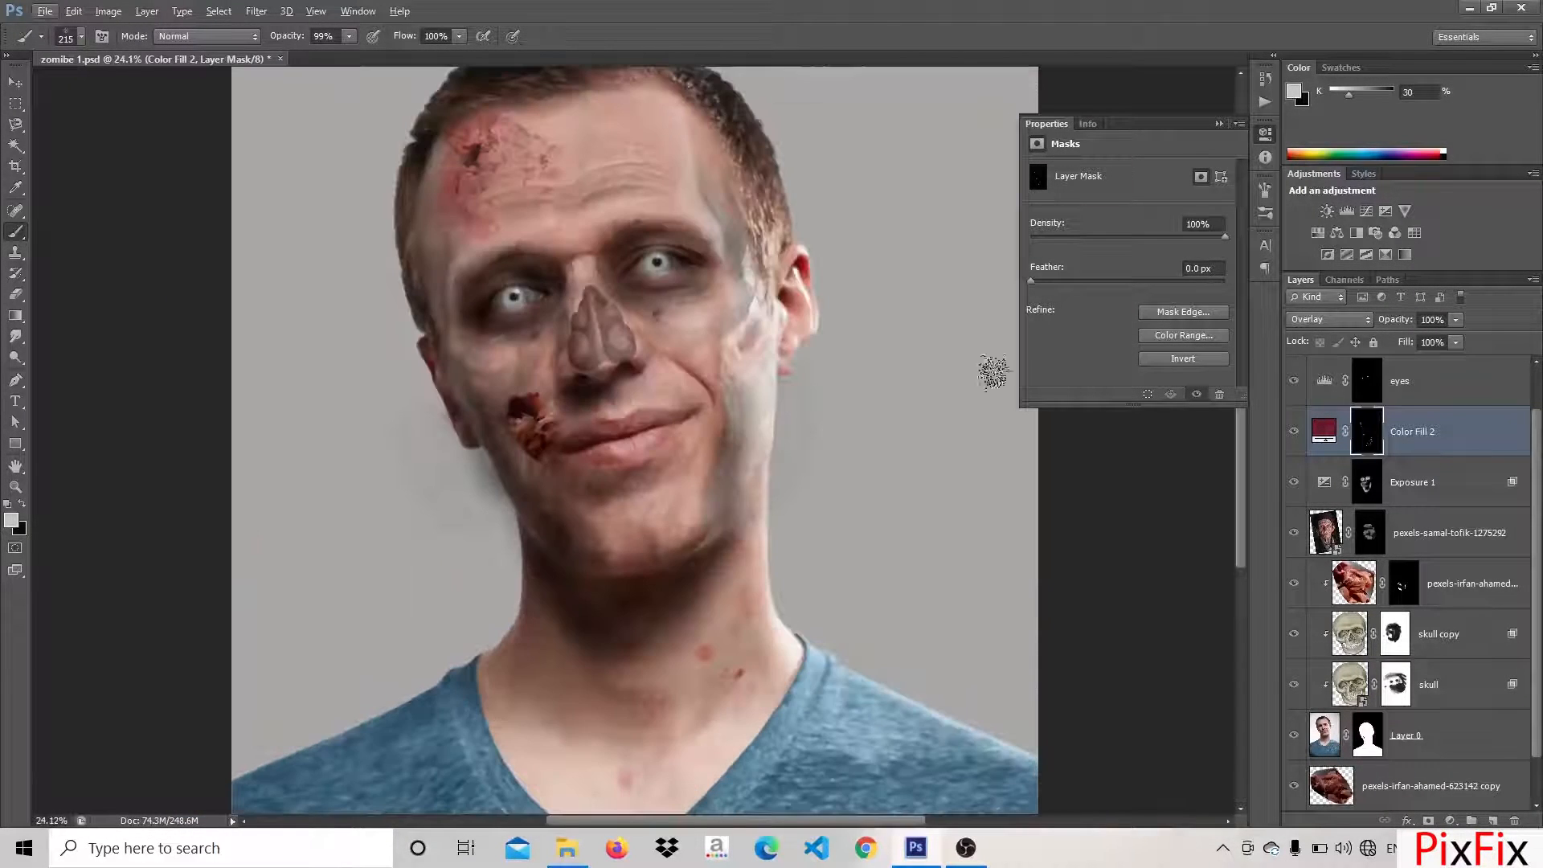
# Choose the 33 px irregular spatter preset for the blood brush and enlarge it to 422 px
pyautogui.click(1266, 213)
pyautogui.scroll(-2, 1070, 481)
pyautogui.scroll(-6, 1071, 482)
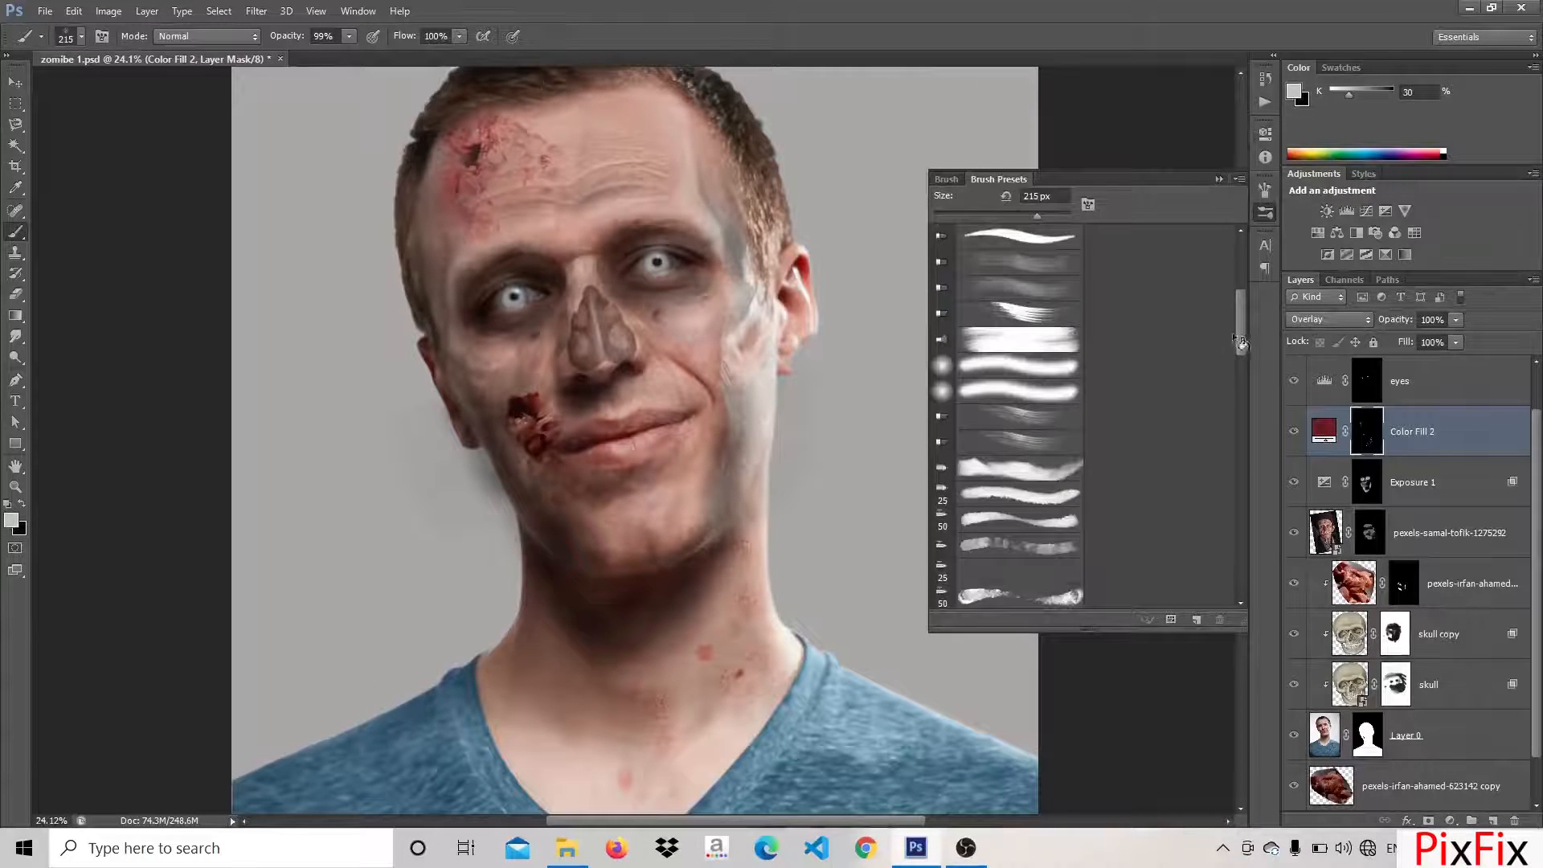
pyautogui.click(1021, 339)
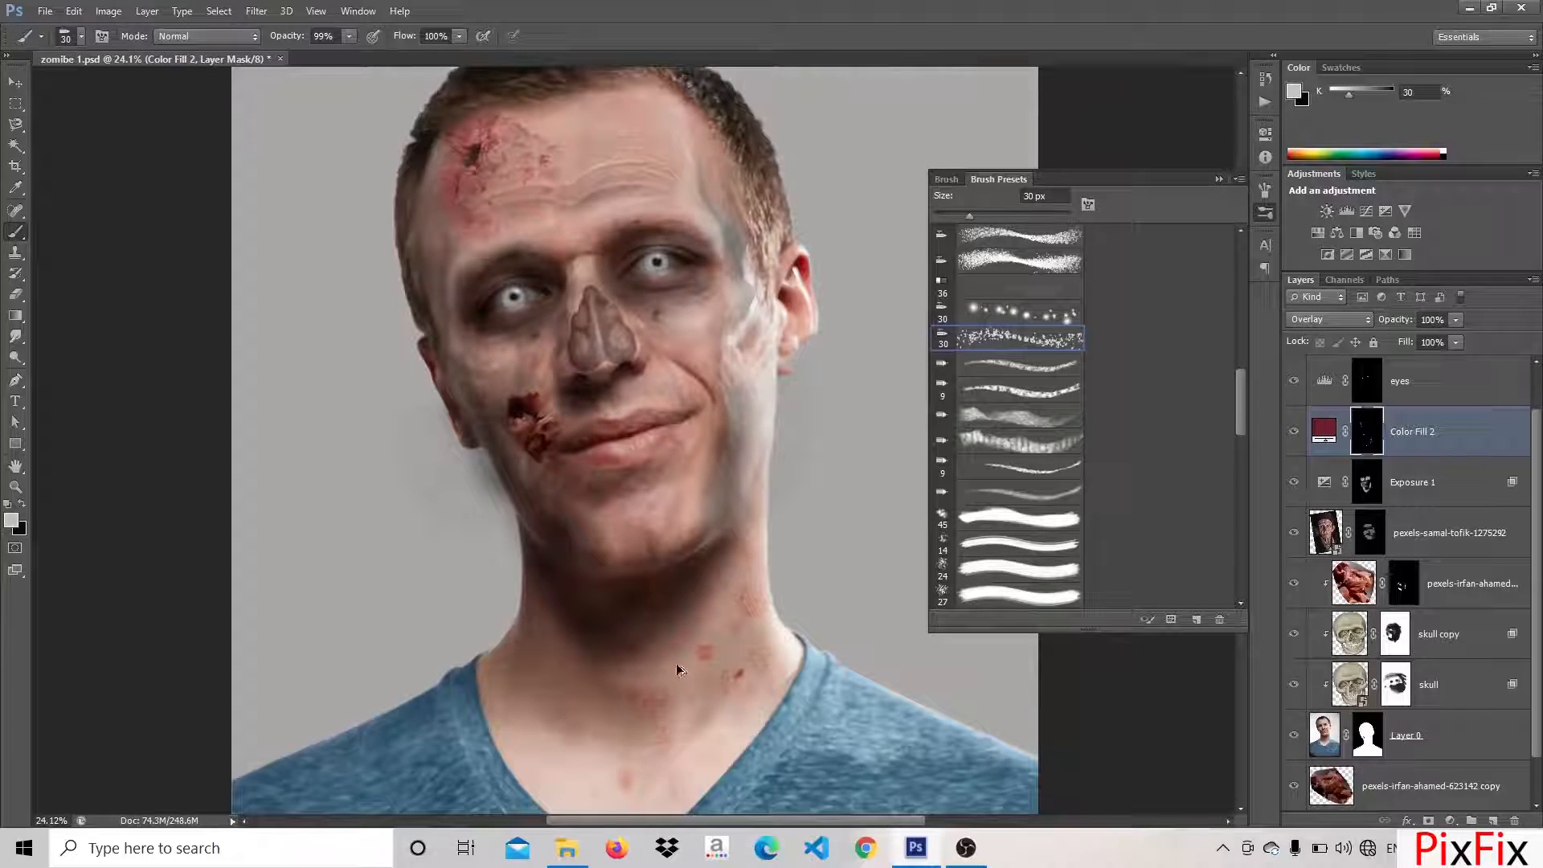
pyautogui.click(981, 568)
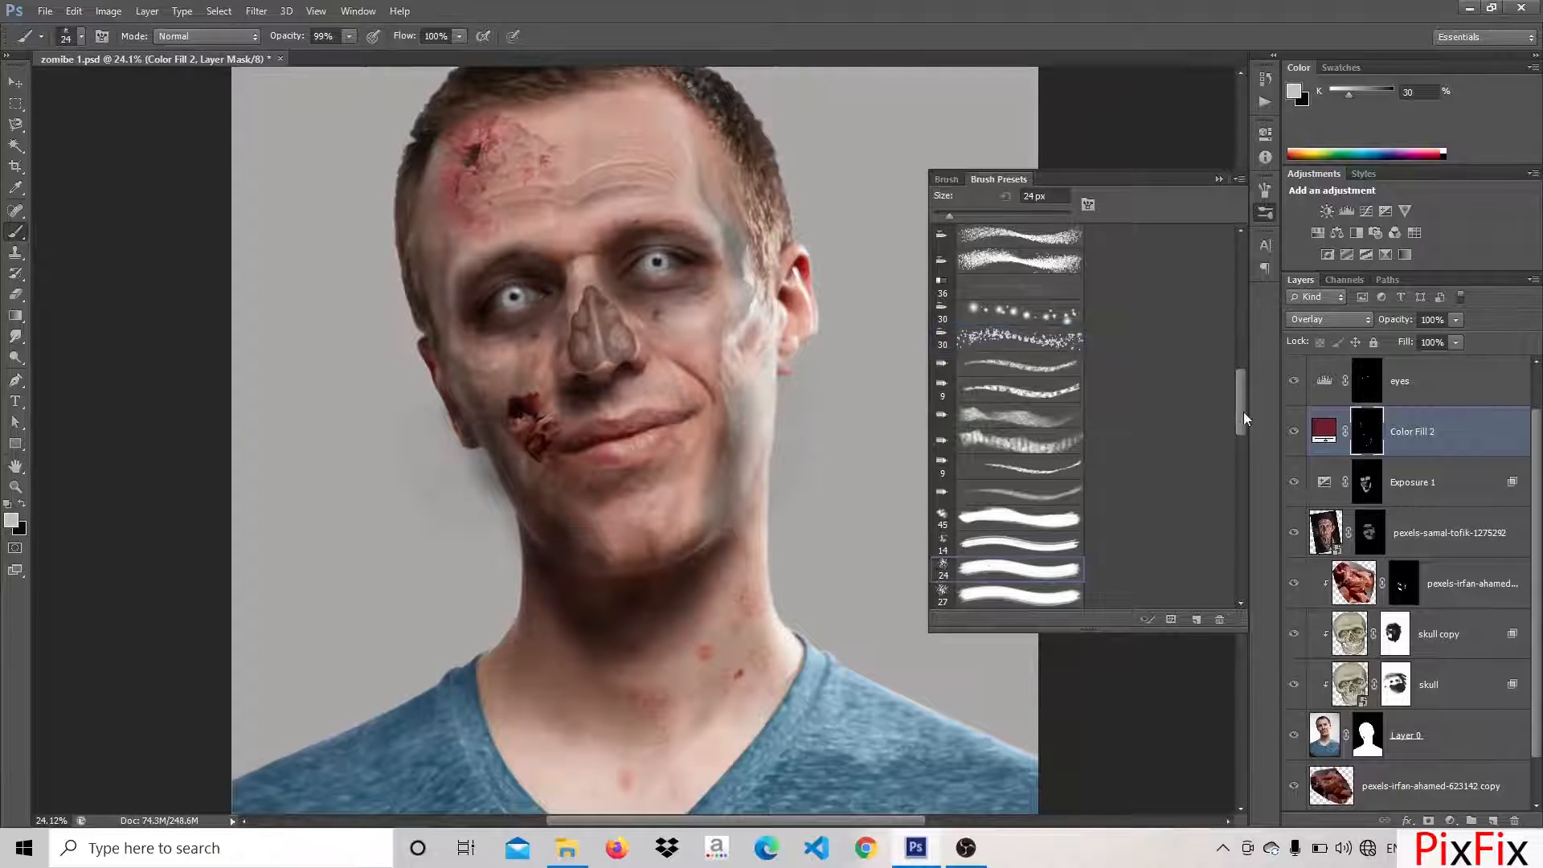
pyautogui.moveTo(1244, 413); pyautogui.dragTo(1247, 589)
pyautogui.click(1001, 342)
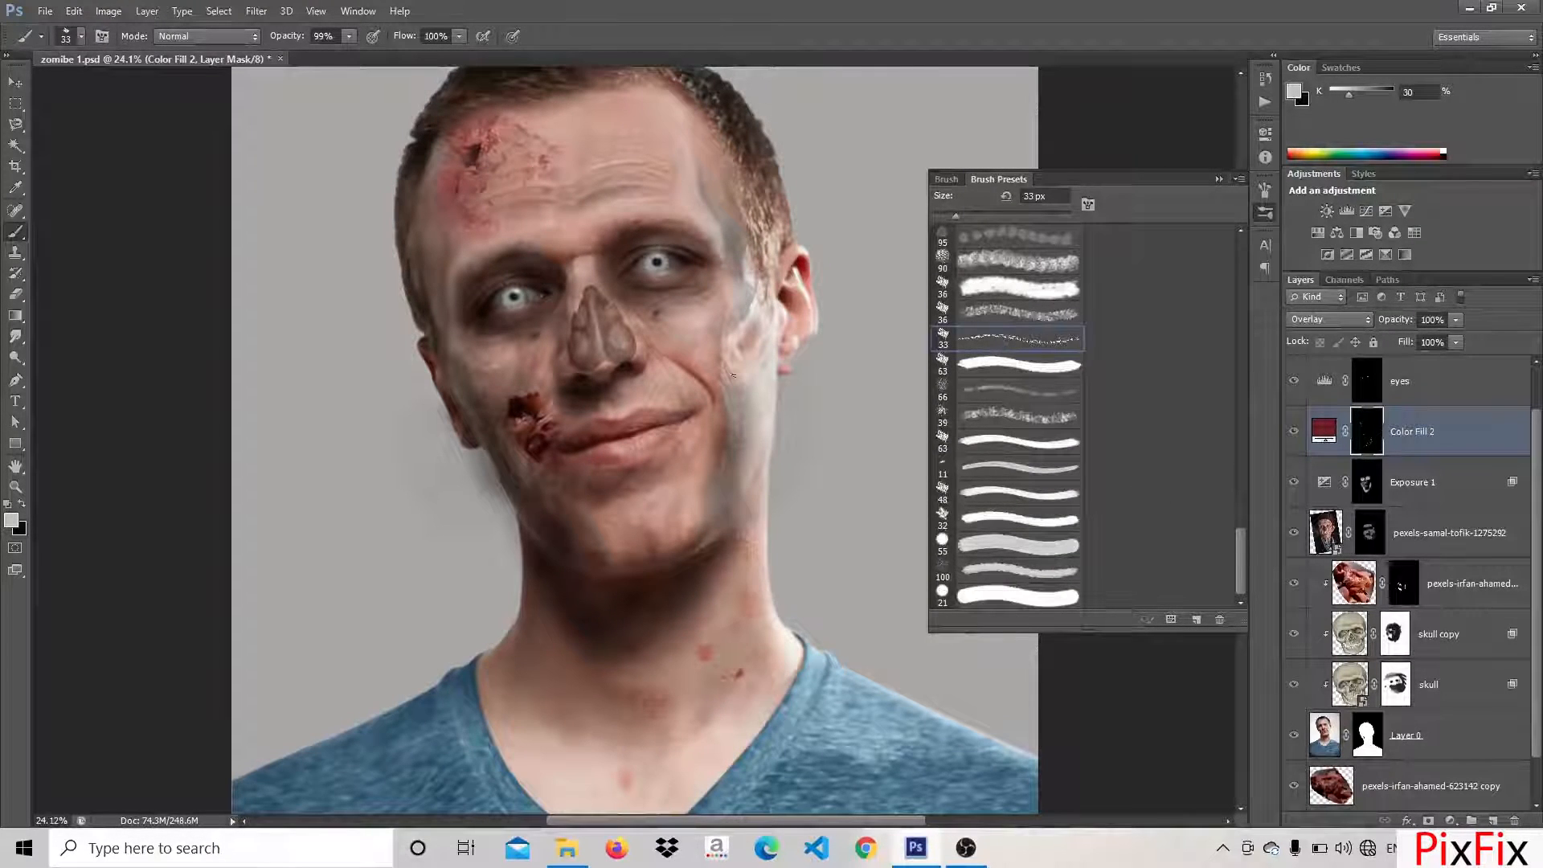
pyautogui.click(82, 36)
pyautogui.write('422')
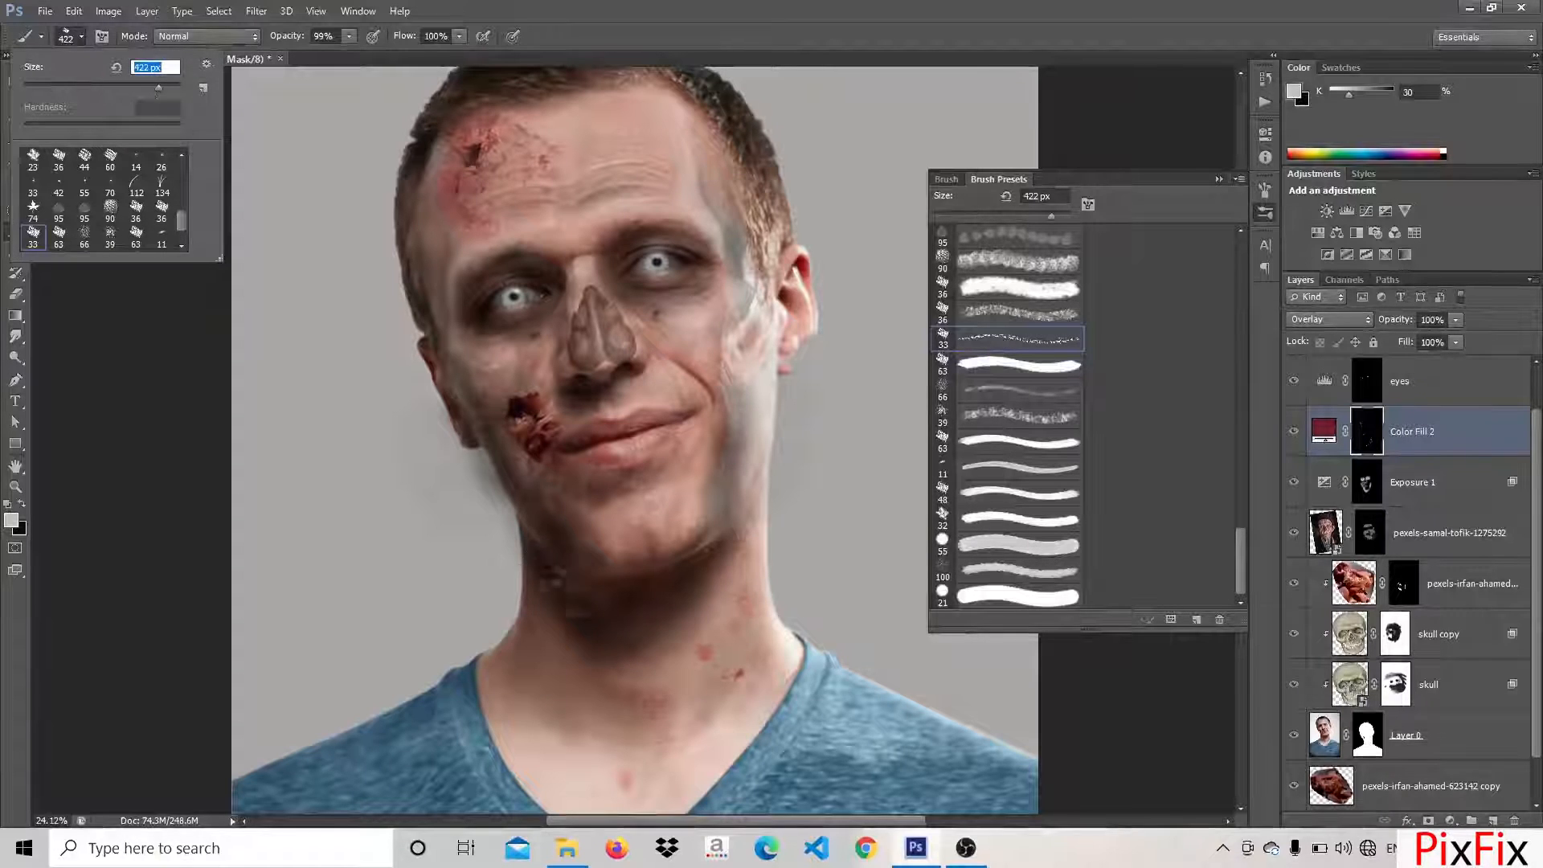
pyautogui.press('Return')
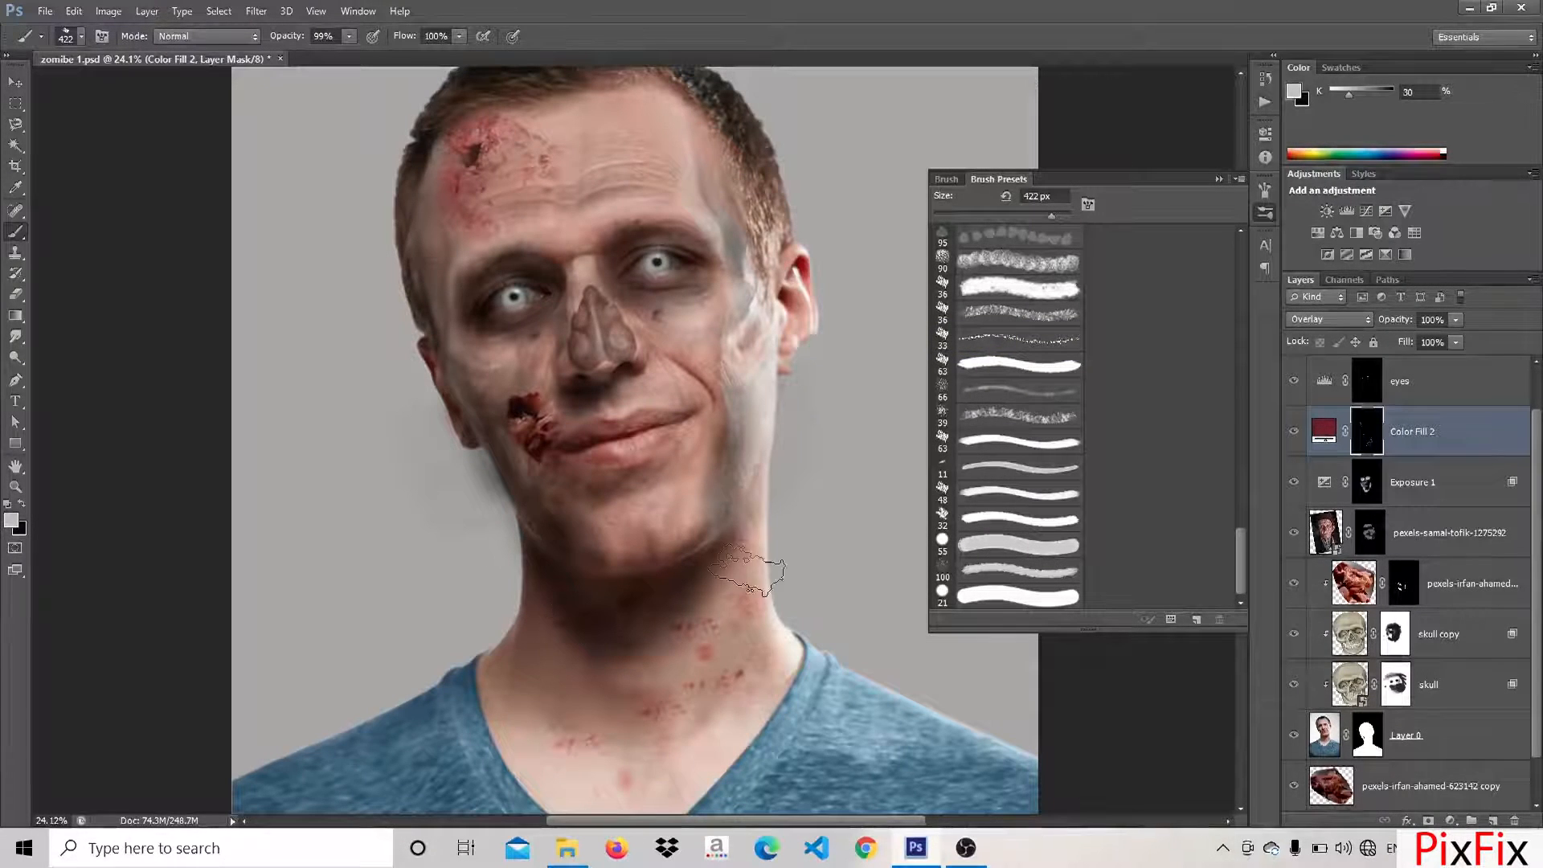
# Stamp blood spatter over the side of the neck and the collar area on the red colour fill's mask
pyautogui.click(750, 572)
pyautogui.click(744, 685)
pyautogui.click(731, 578)
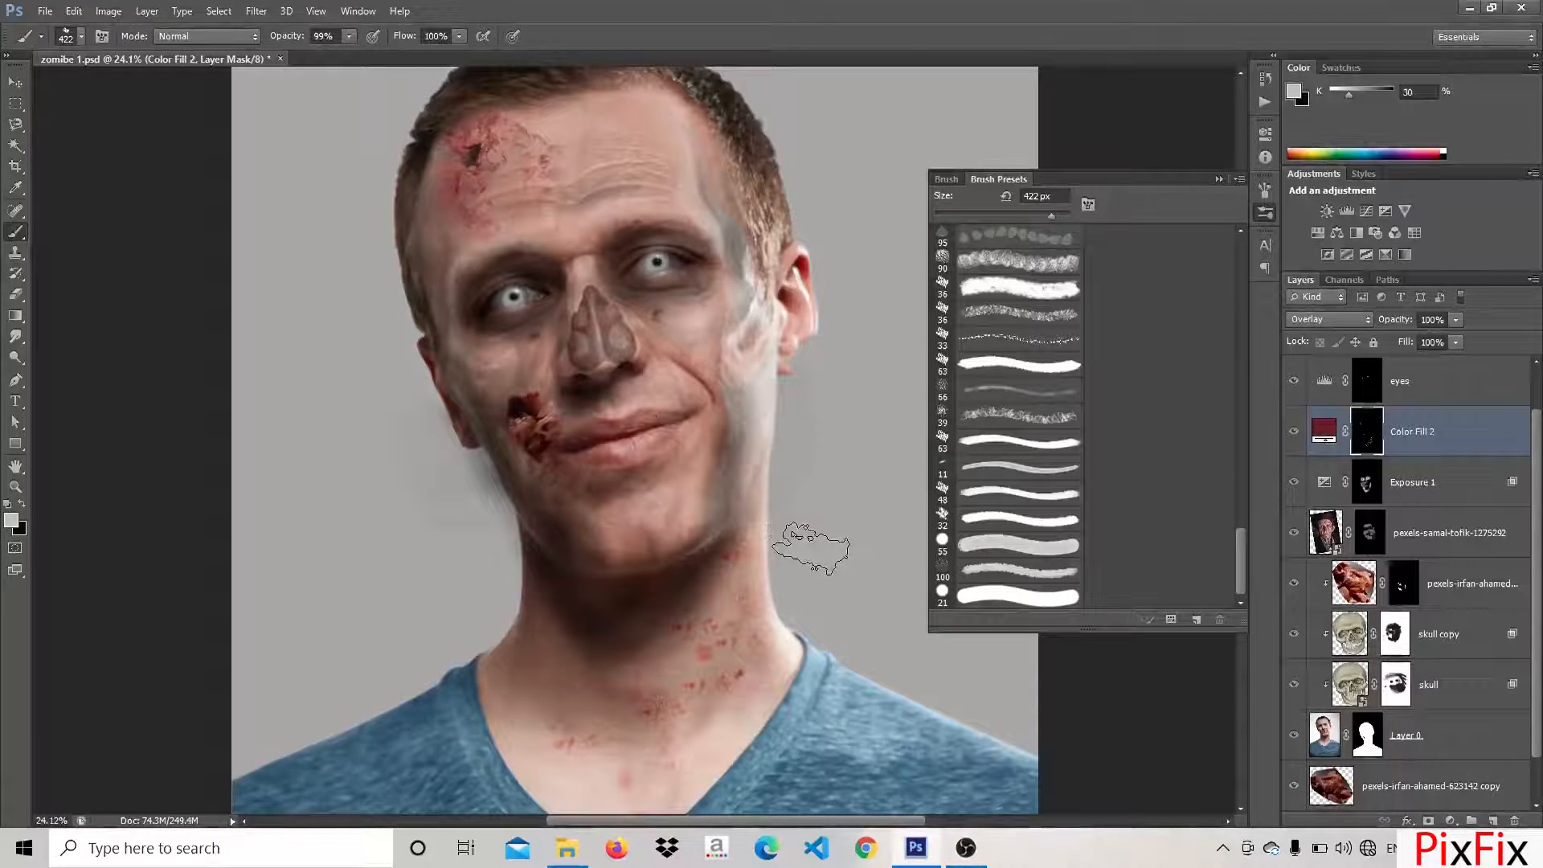
pyautogui.press('x')
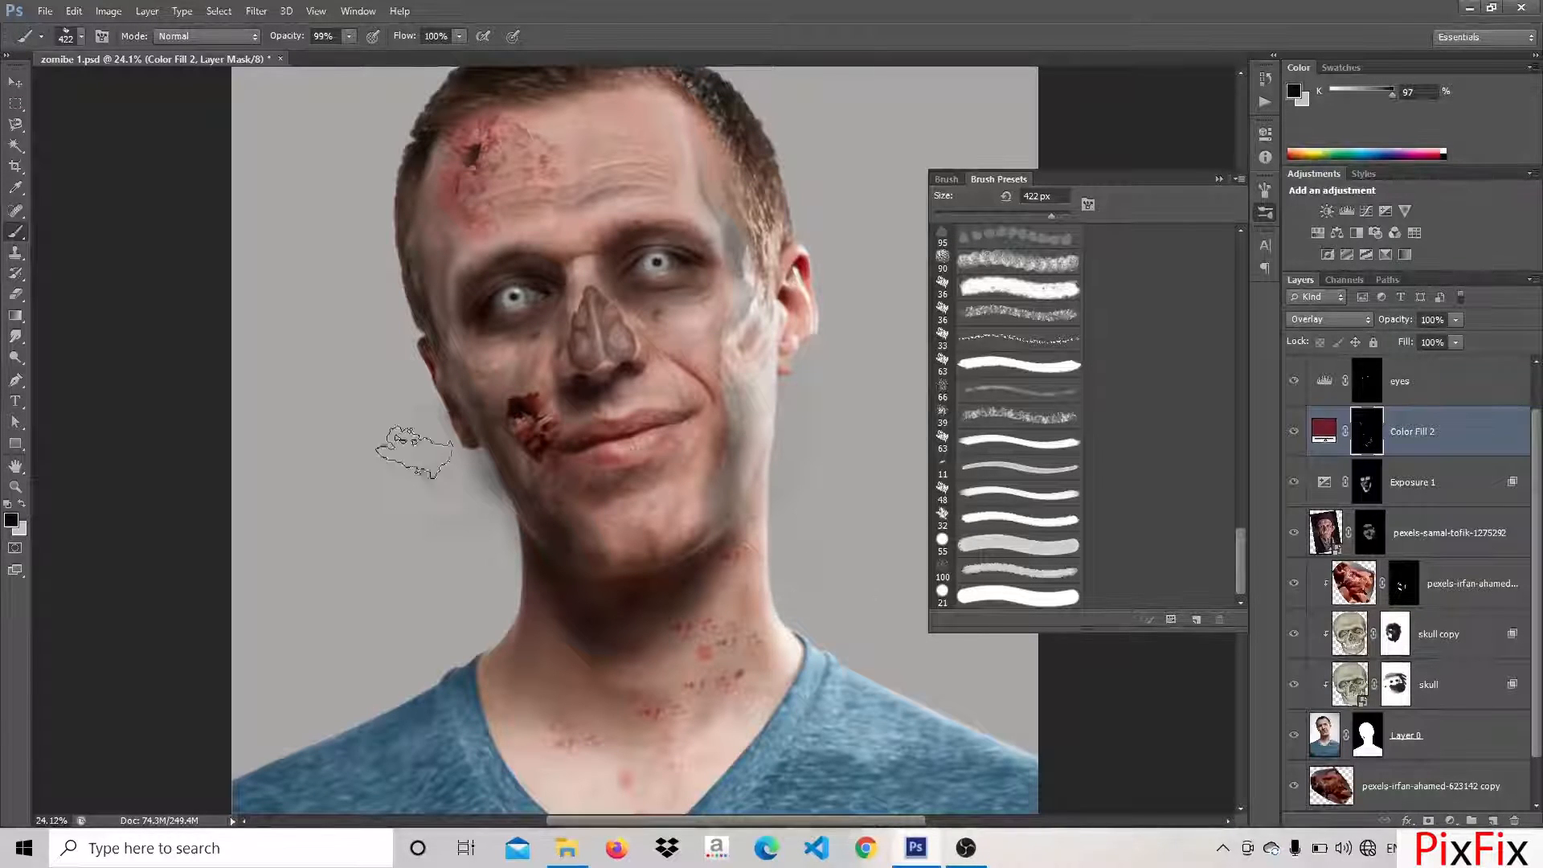
pyautogui.scroll(-2, 535, 540)
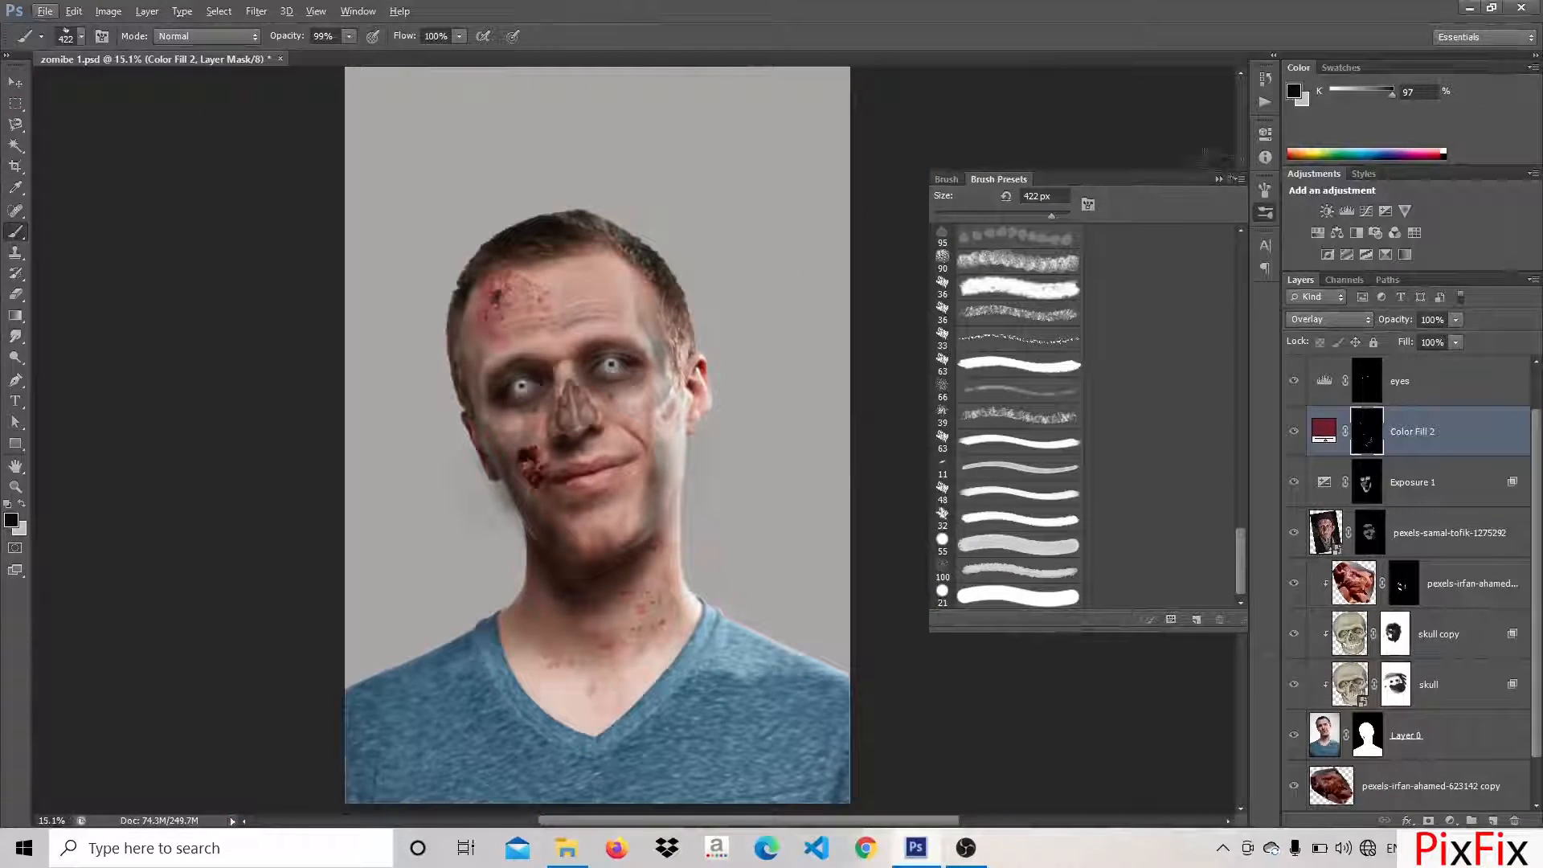
pyautogui.click(1219, 179)
# Stamp blood spatter on the chin, below the lips and around the cheek wound on the red colour fill's mask
pyautogui.scroll(3, 483, 492)
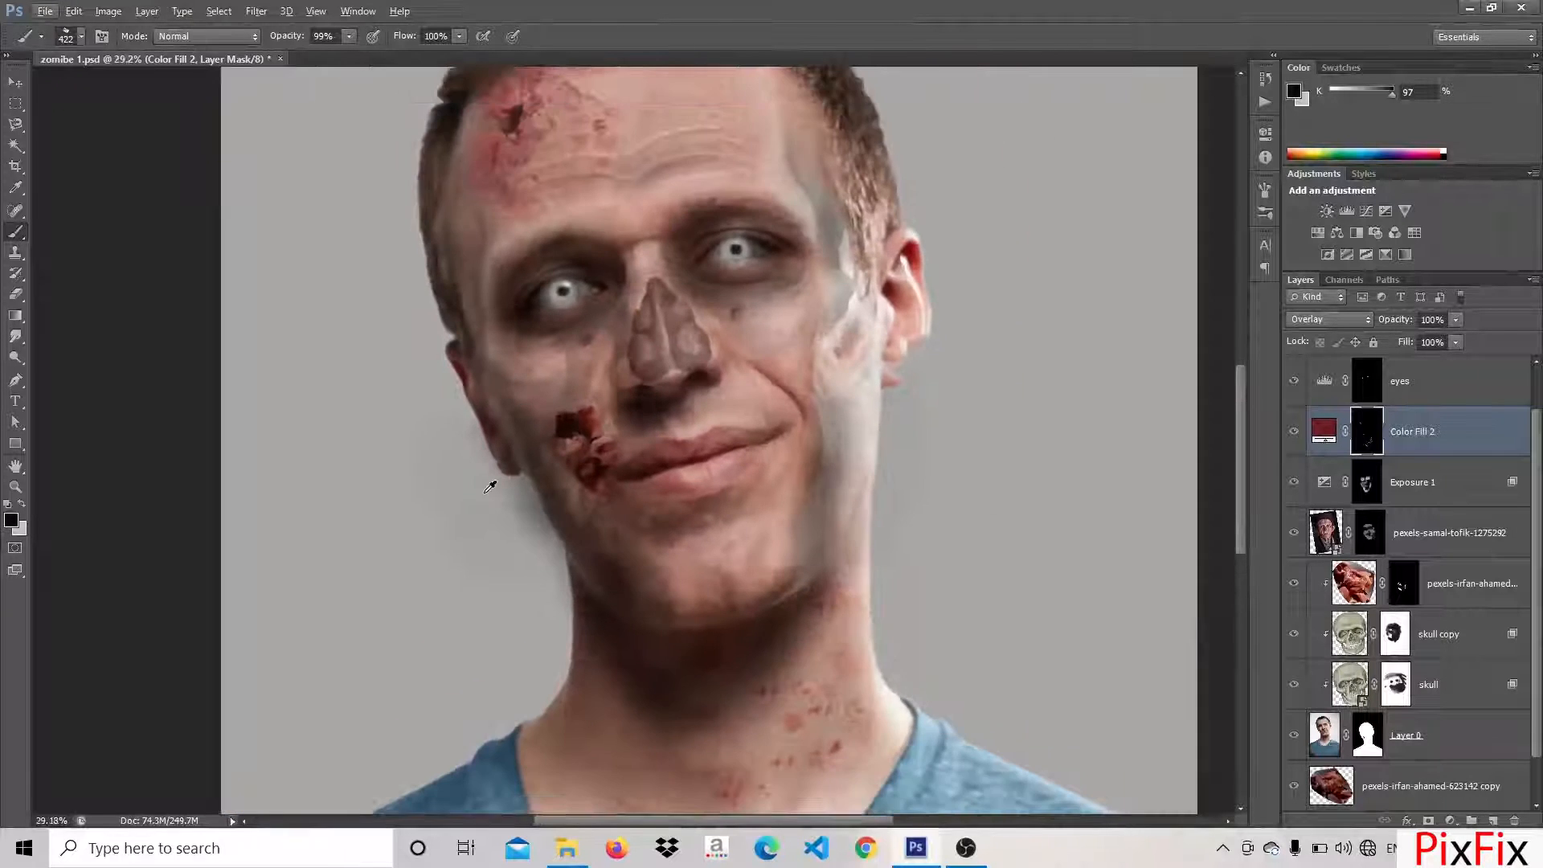
pyautogui.scroll(2, 599, 480)
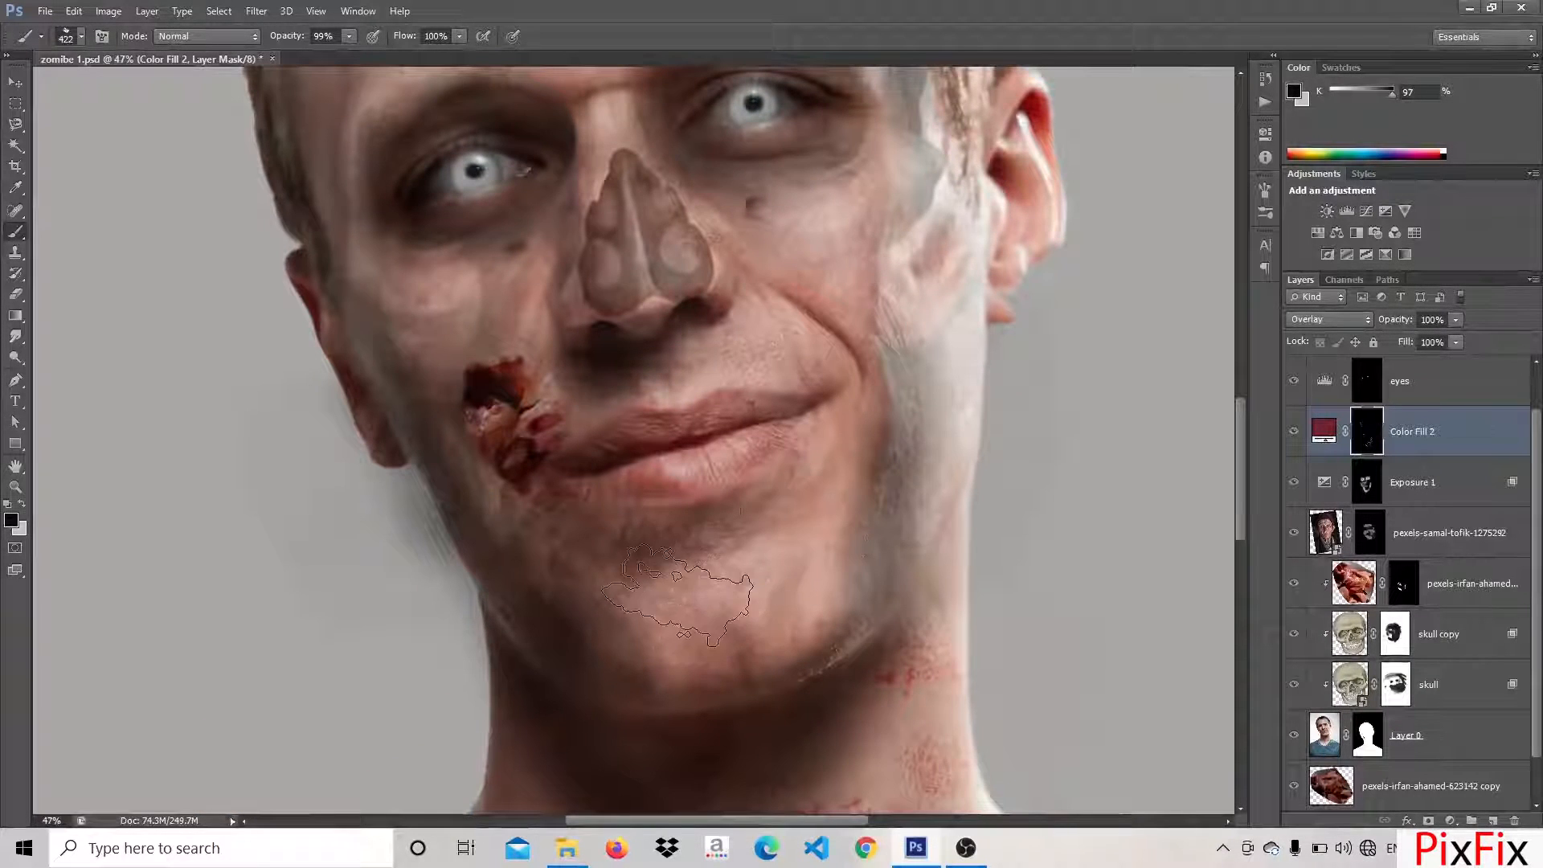
pyautogui.press('x')
pyautogui.click(704, 593)
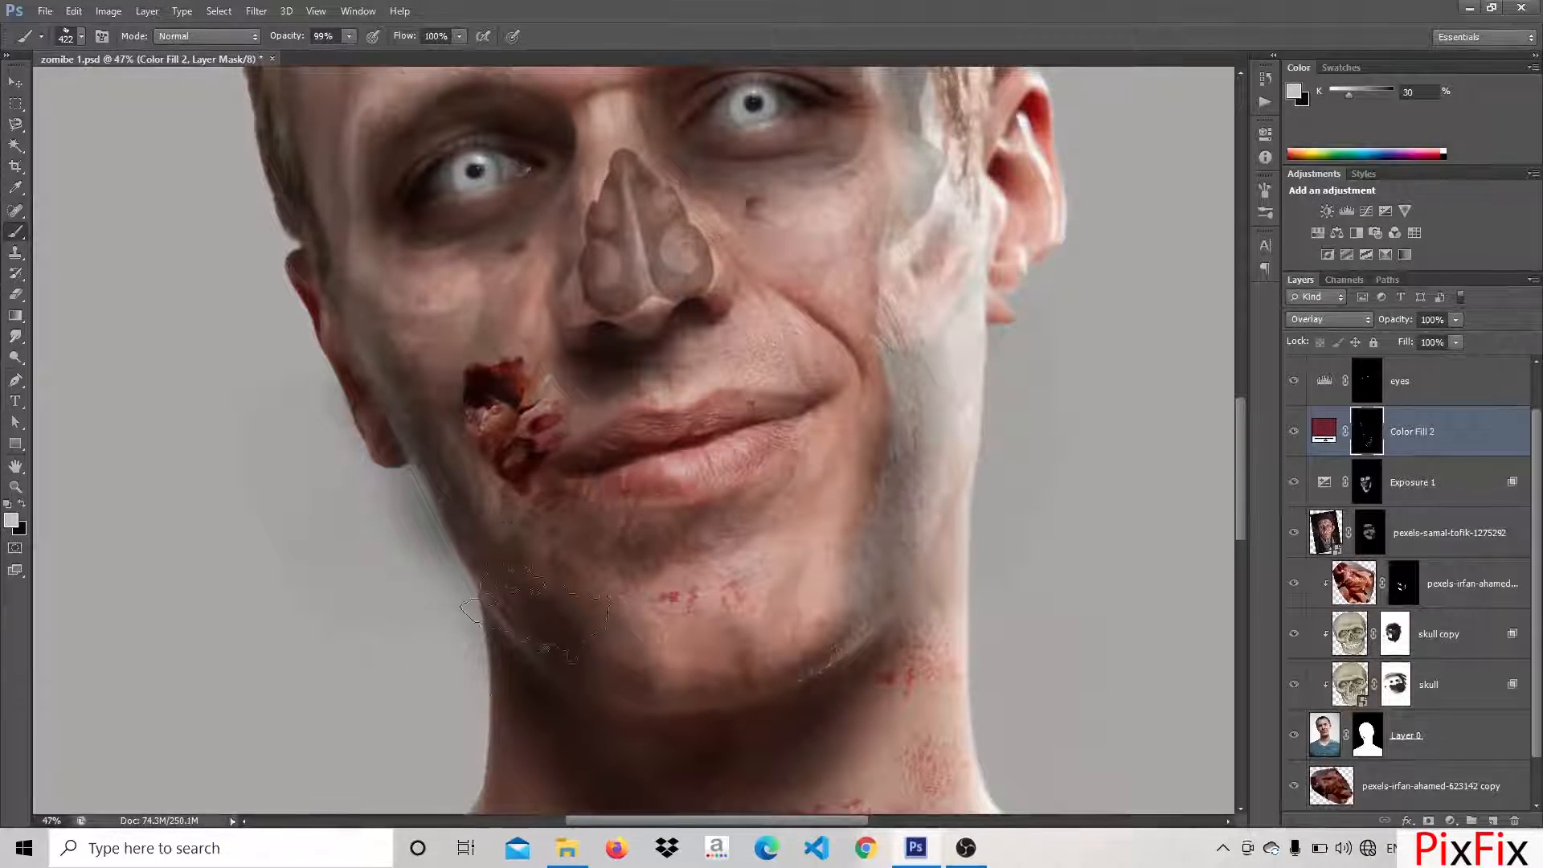
pyautogui.click(579, 512)
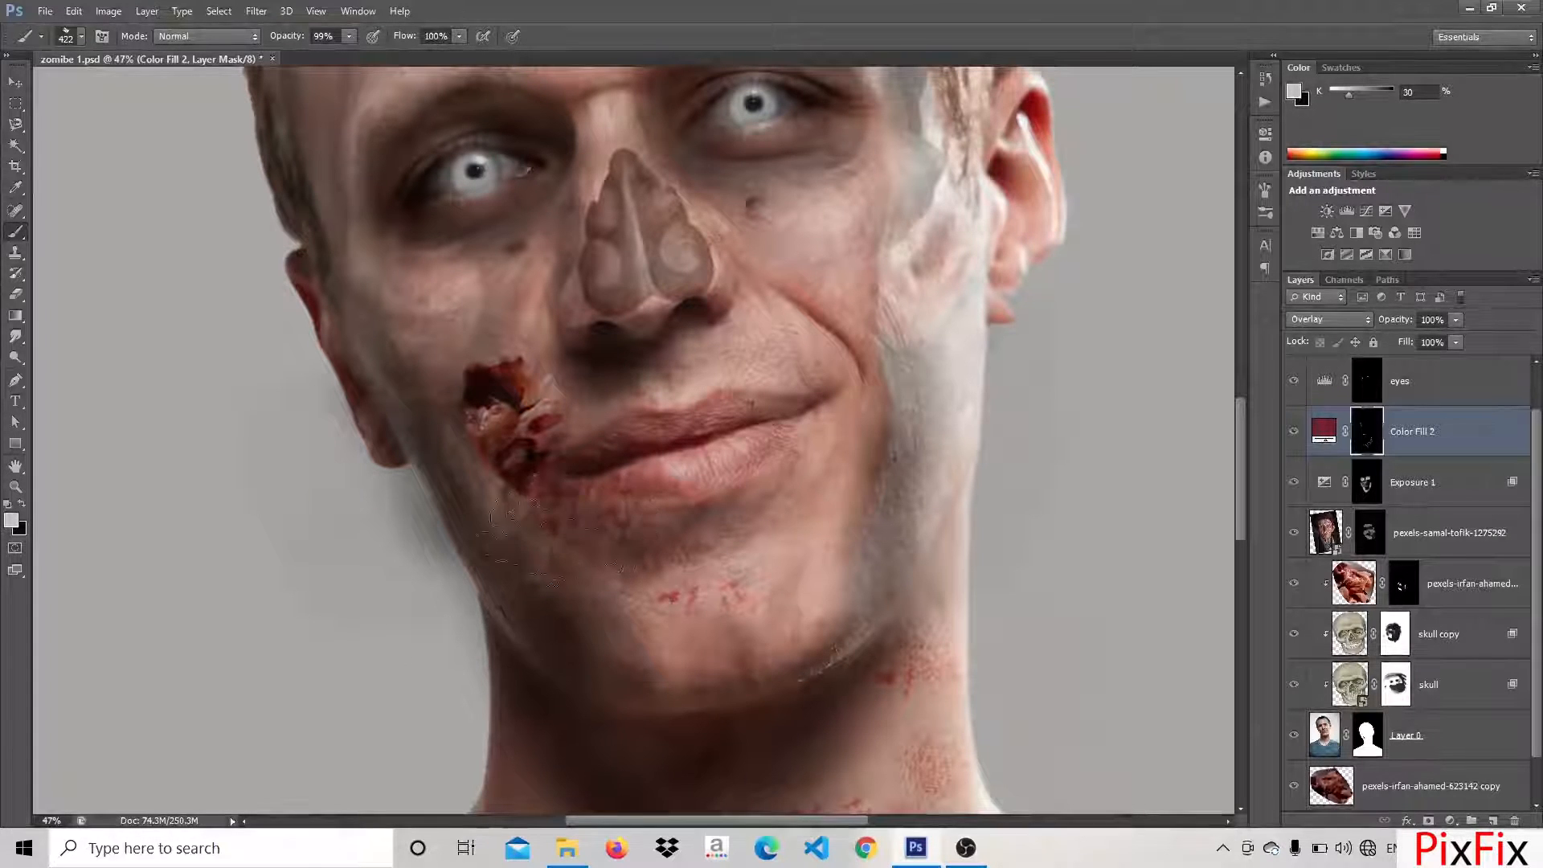
pyautogui.click(552, 495)
pyautogui.click(527, 474)
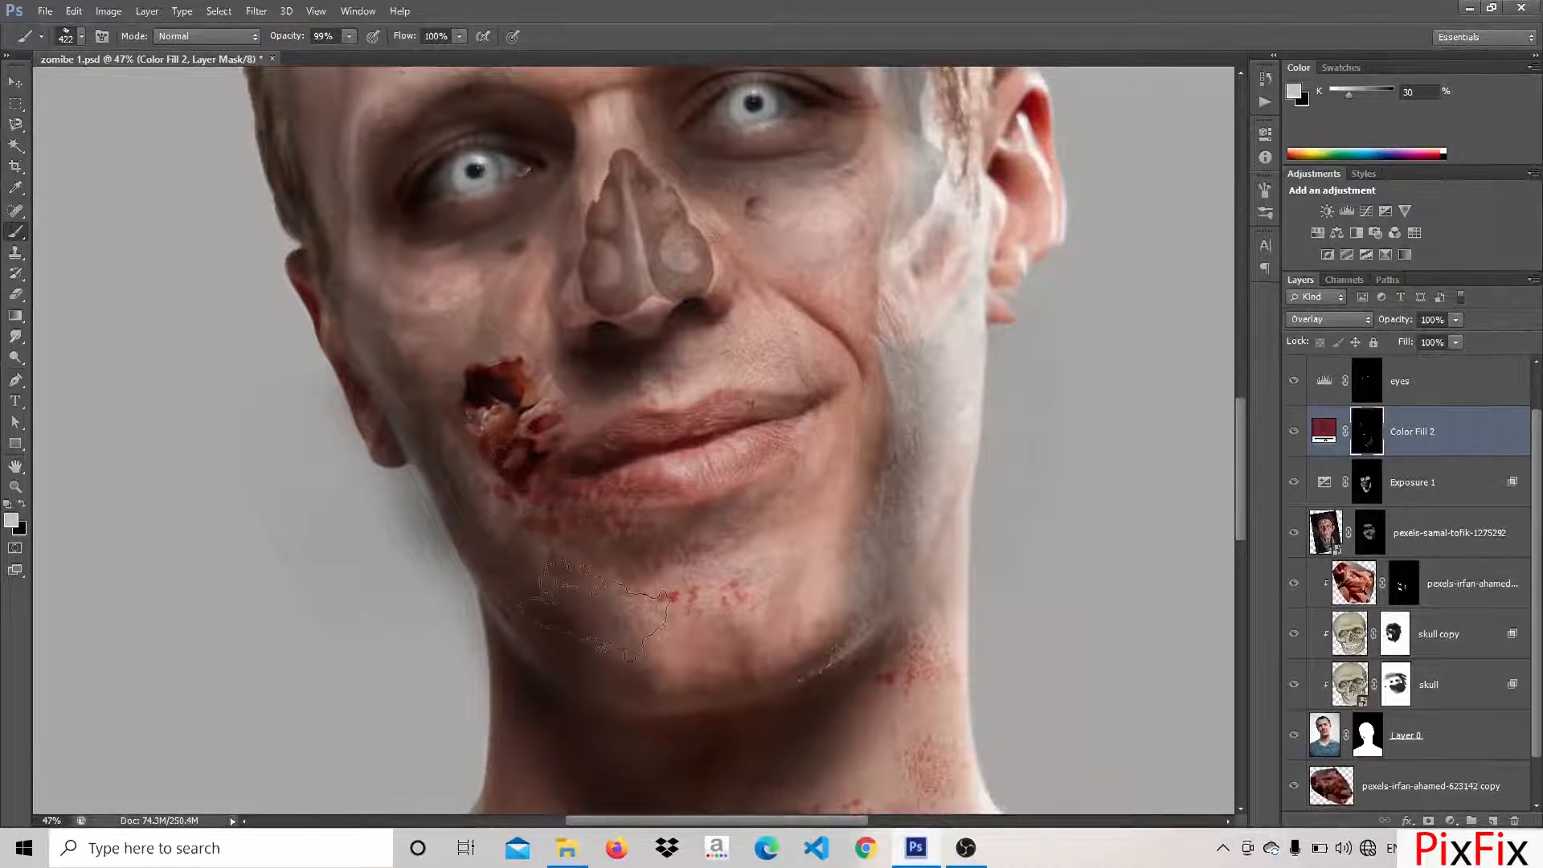
# Enlarge the cracked wood texture to about 140%, rotate it to about -102° over the lower face, neck and chest, and lower its opacity
pyautogui.scroll(-4, 550, 554)
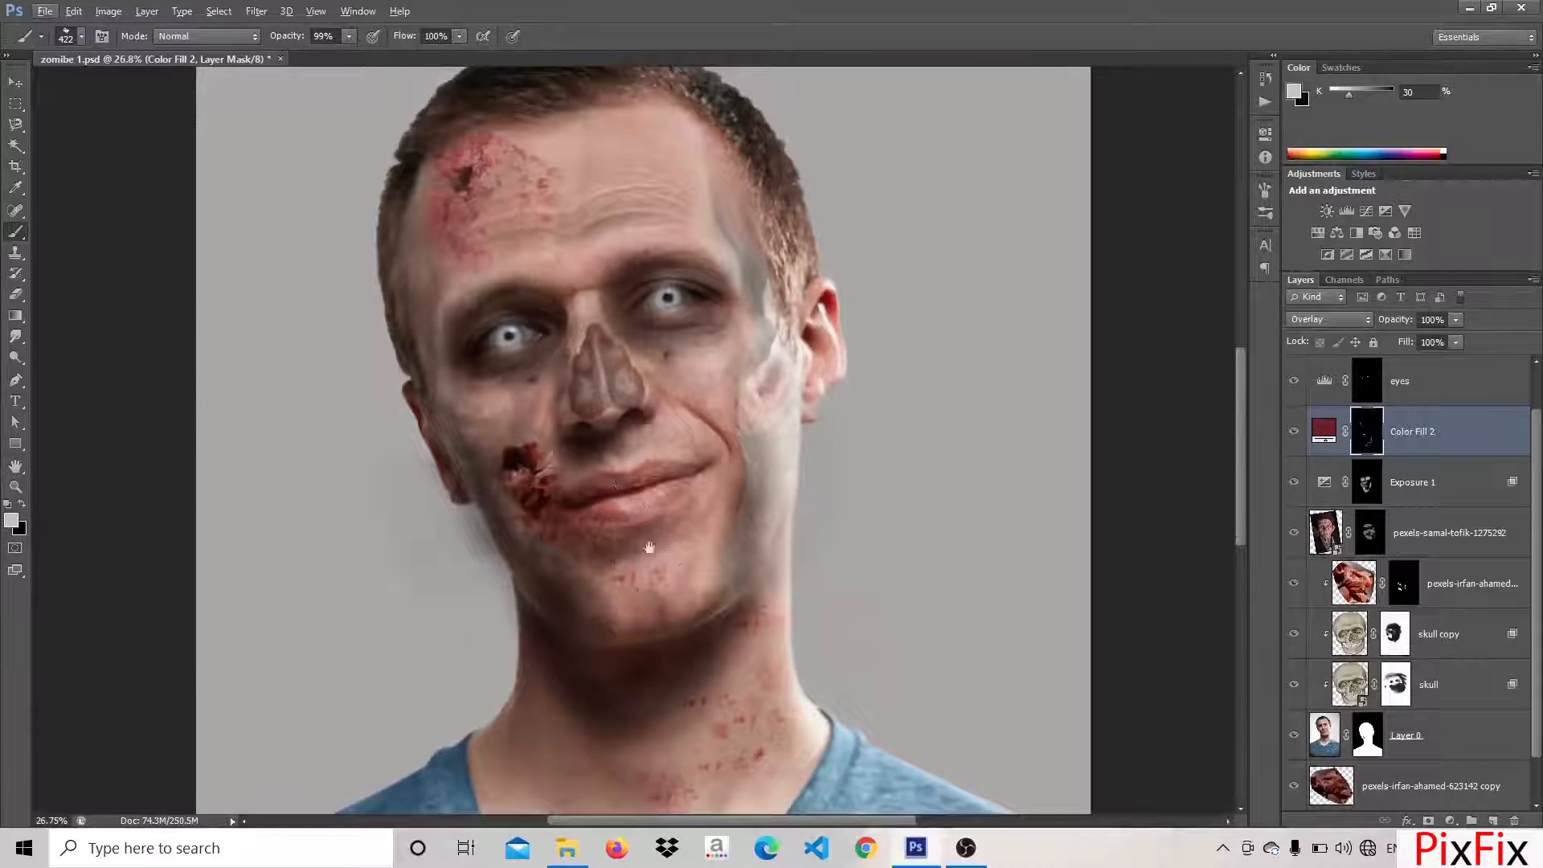
pyautogui.moveTo(631, 507); pyautogui.dragTo(654, 547)
pyautogui.scroll(6, 496, 263)
pyautogui.moveTo(495, 263)
pyautogui.mouseDown()
pyautogui.moveTo(474, 322)
pyautogui.moveTo(546, 209)
pyautogui.moveTo(625, 167)
pyautogui.moveTo(562, 233)
pyautogui.moveTo(482, 257)
pyautogui.mouseUp()
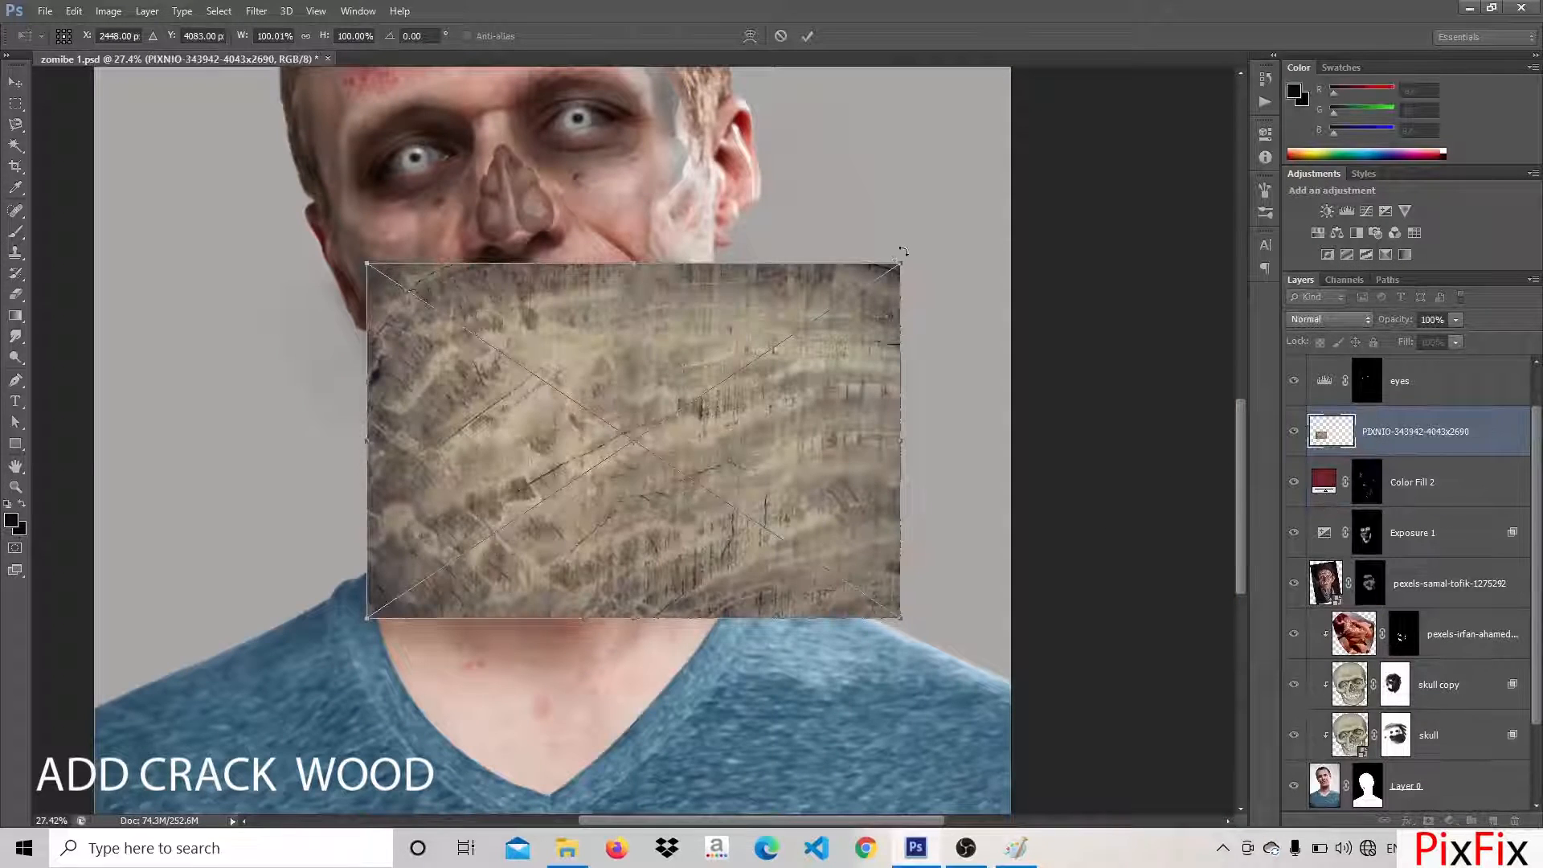
pyautogui.moveTo(903, 252); pyautogui.dragTo(909, 765)
pyautogui.hotkey('ctrl', '-')
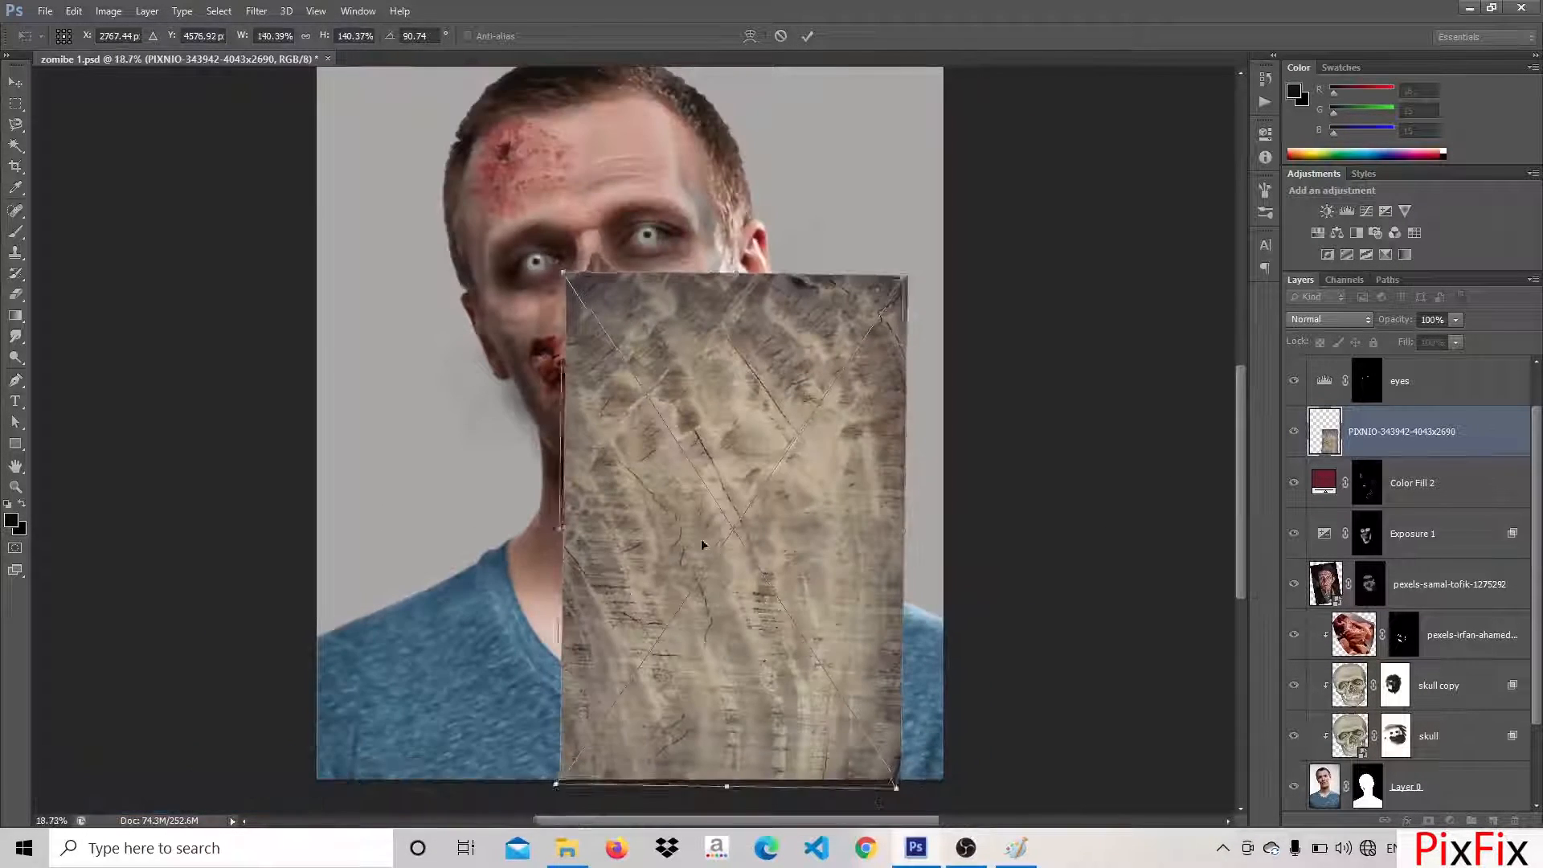
pyautogui.moveTo(707, 545); pyautogui.dragTo(614, 600)
pyautogui.moveTo(828, 297); pyautogui.dragTo(776, 267)
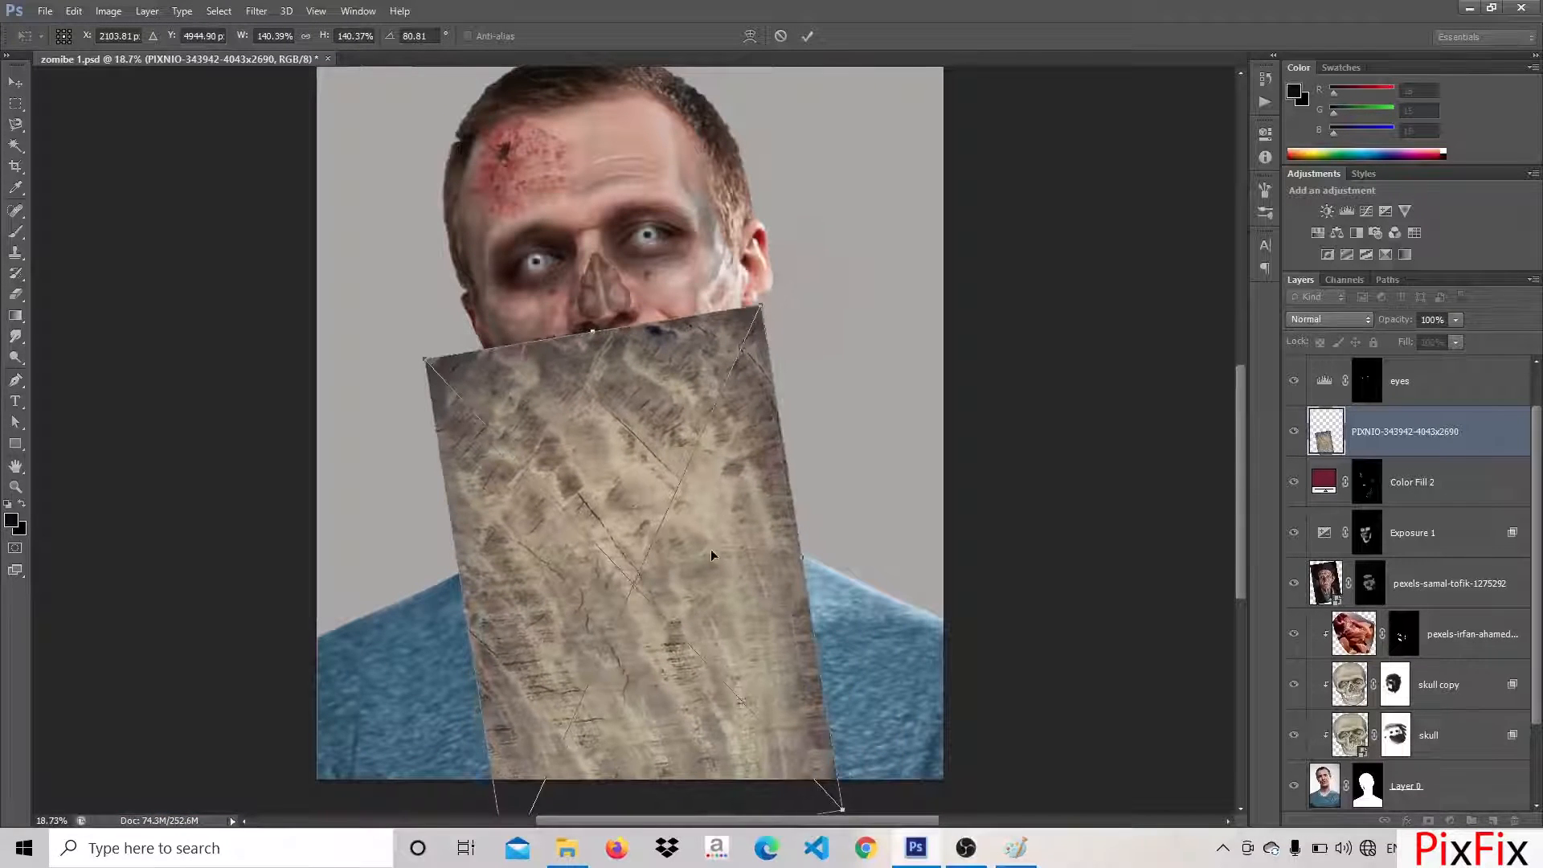
pyautogui.moveTo(712, 556); pyautogui.dragTo(732, 484)
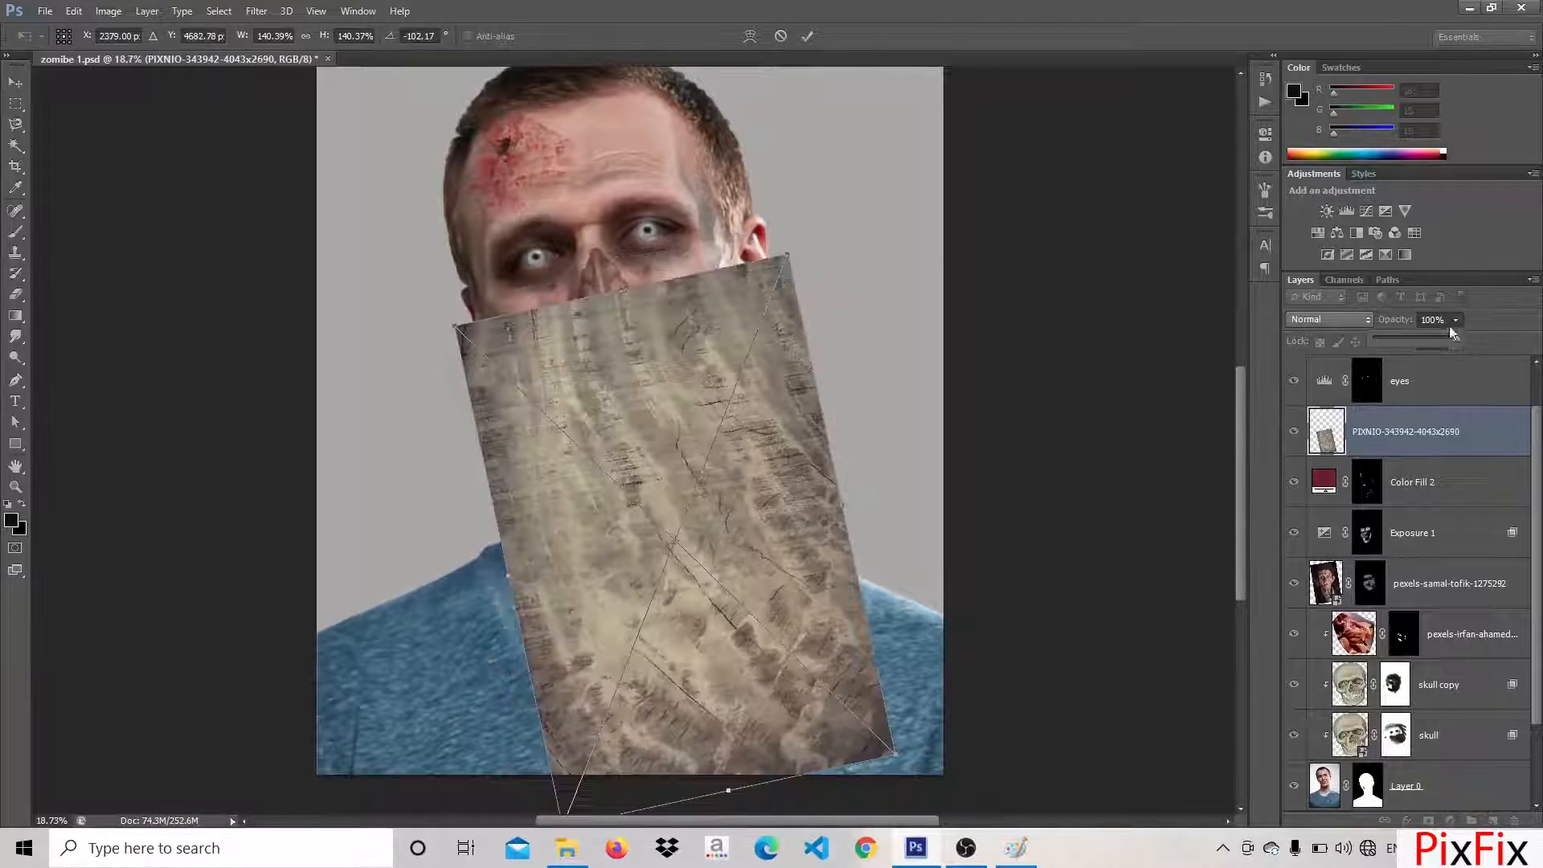
pyautogui.click(1413, 336)
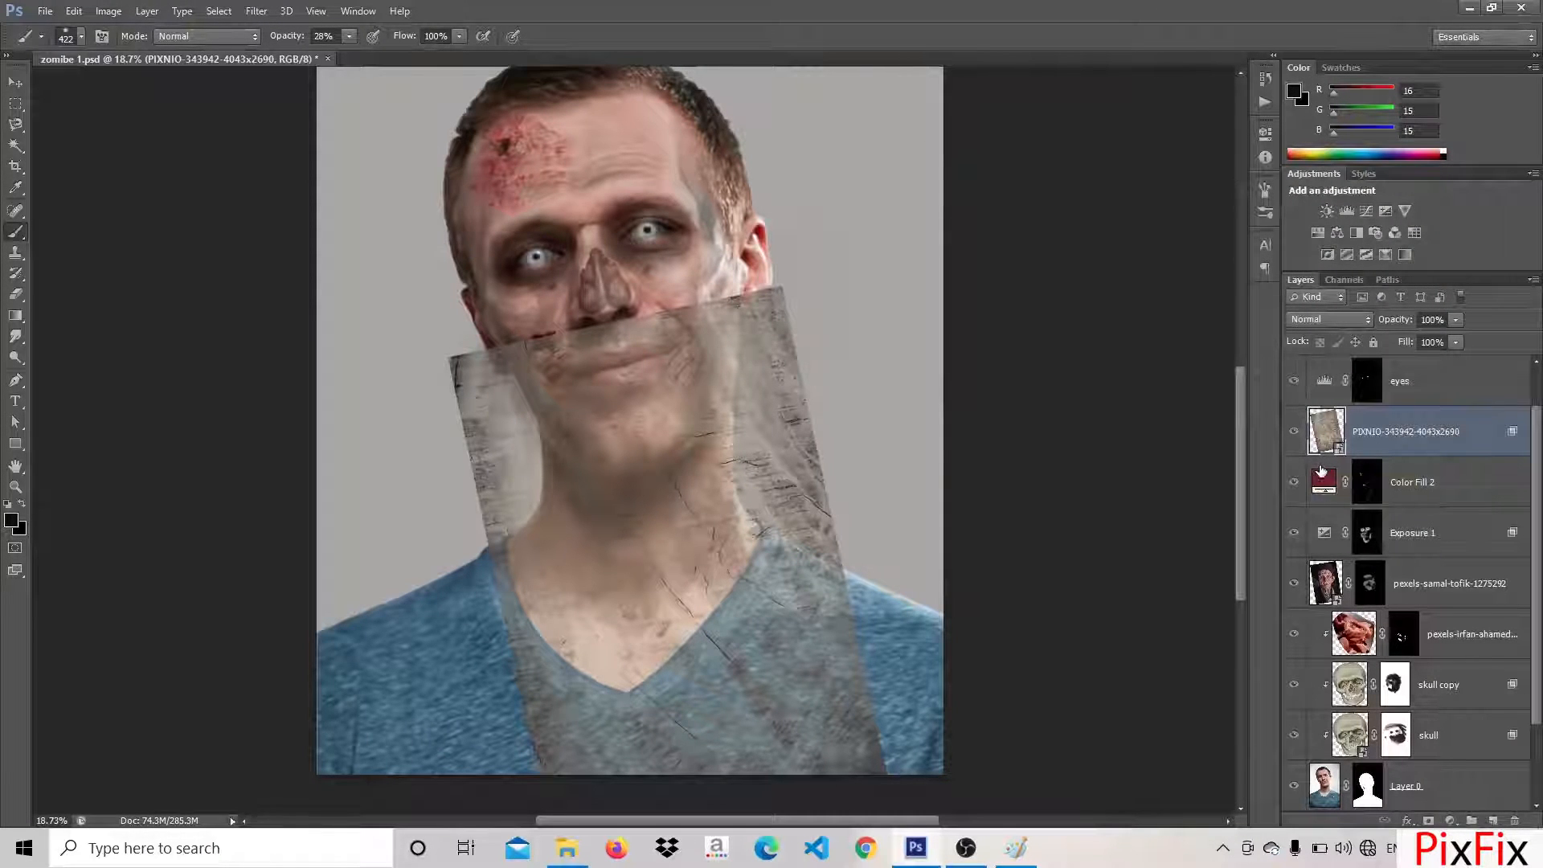
# Set the wood texture layer's blend mode to Multiply and hide it with an inverted black layer mask
pyautogui.click(1335, 319)
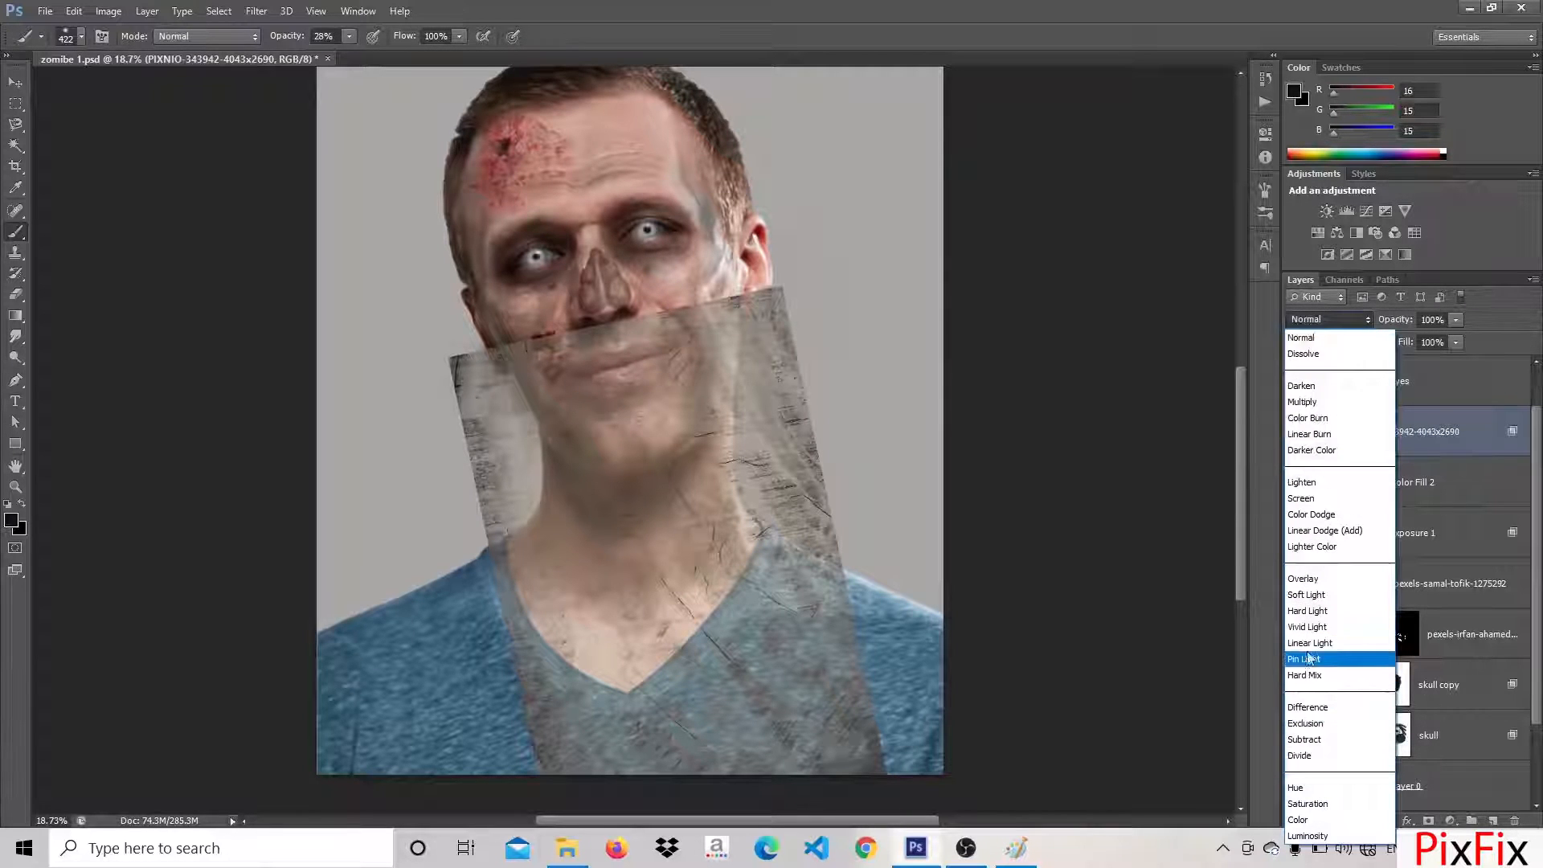
pyautogui.click(1304, 402)
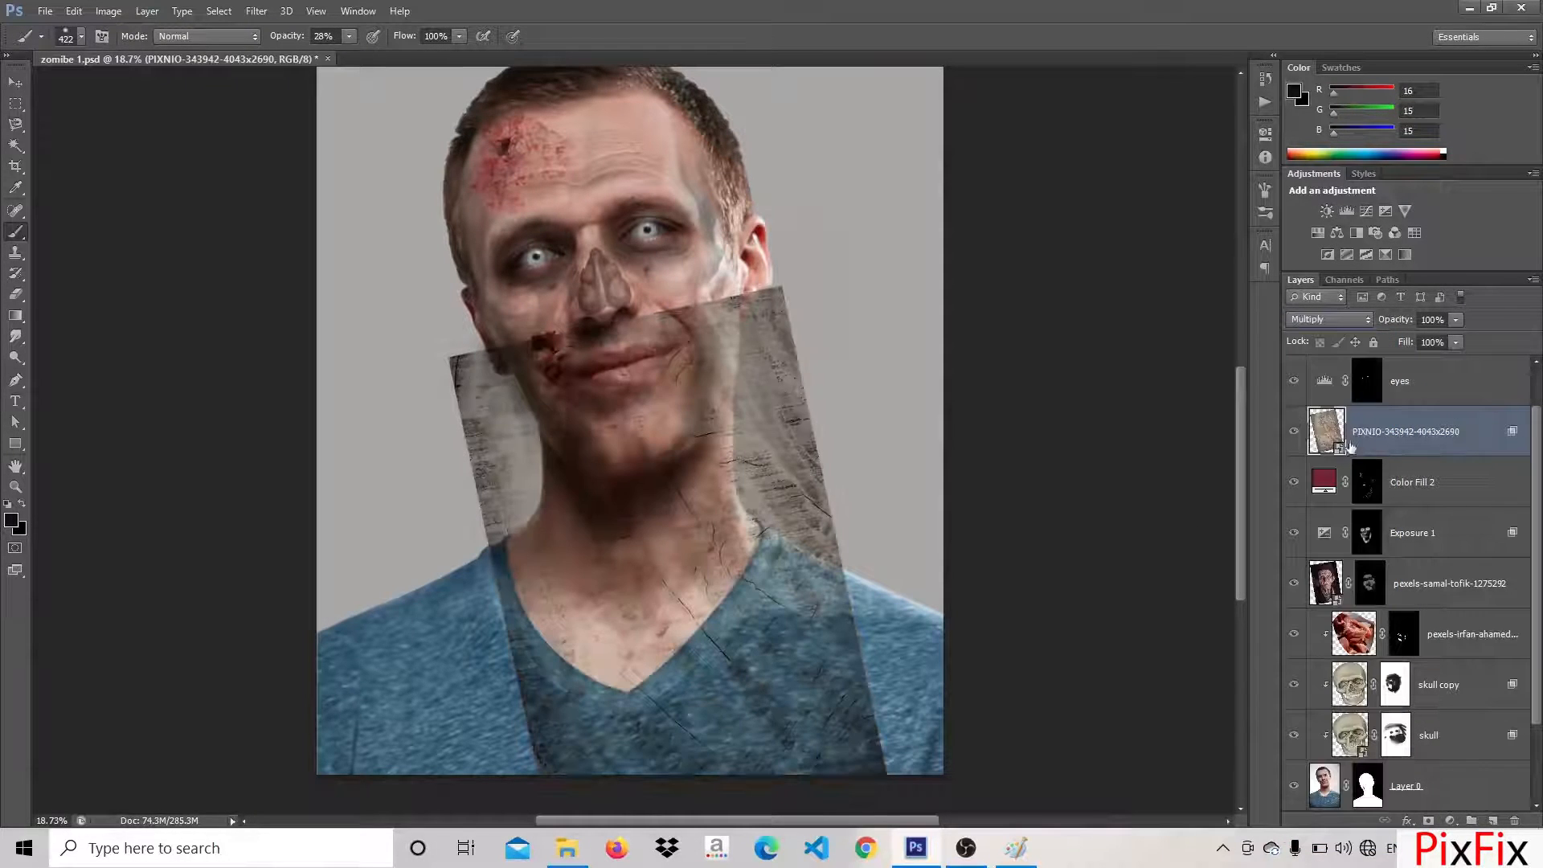
pyautogui.click(1428, 820)
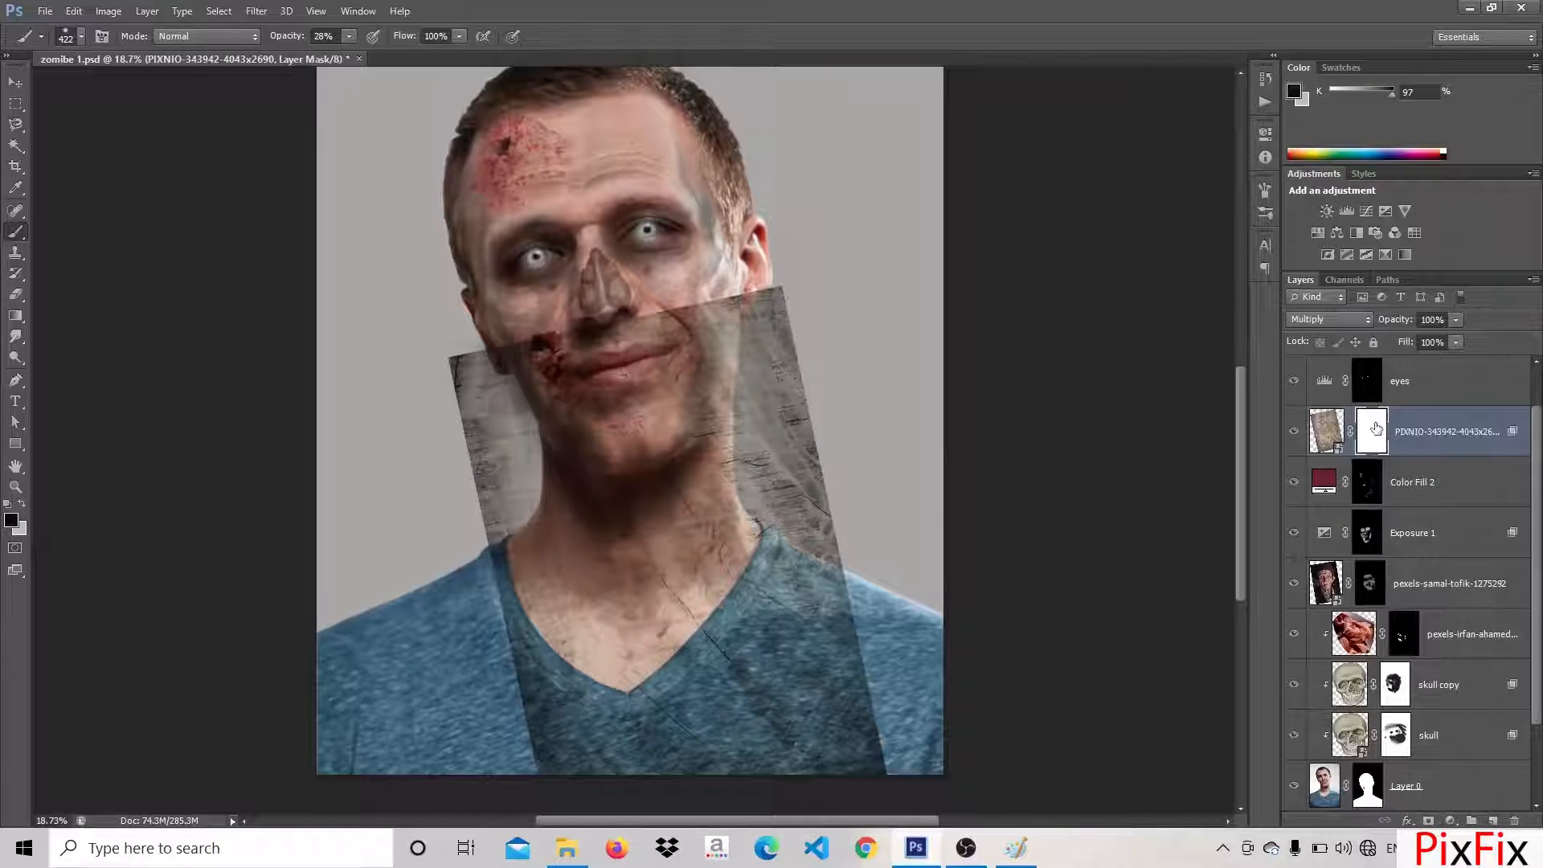
pyautogui.doubleClick(1376, 428)
pyautogui.hotkey('ctrl', 'i')
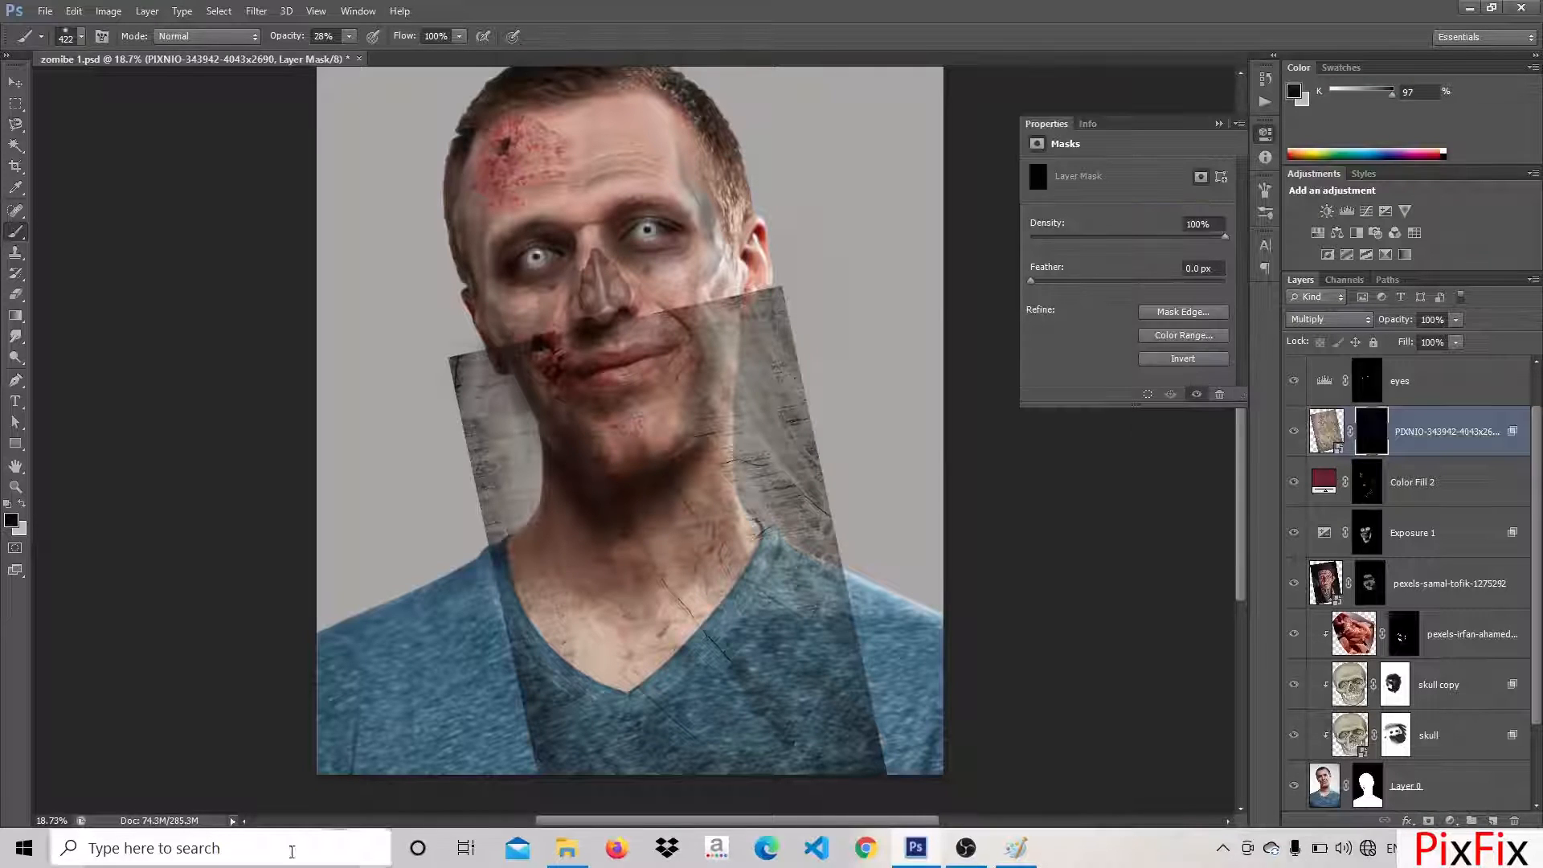
# Reveal wood cracks on the side of the neck by painting the texture's mask with a light brush at 88% opacity
pyautogui.scroll(3, 639, 583)
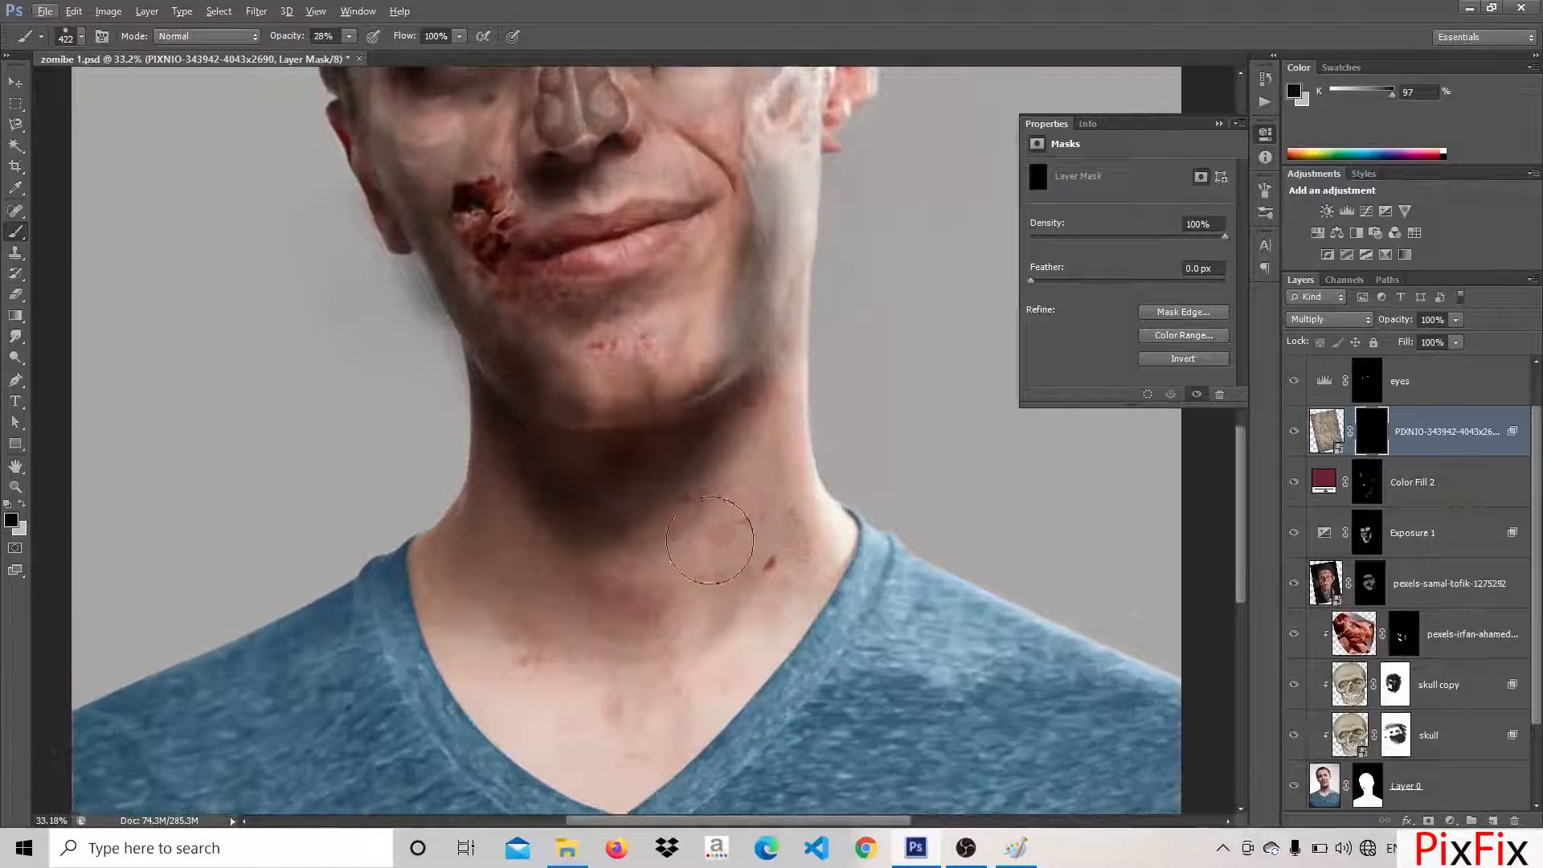
pyautogui.press('x')
pyautogui.moveTo(758, 512)
pyautogui.mouseDown()
pyautogui.moveTo(733, 586)
pyautogui.moveTo(741, 572)
pyautogui.mouseUp()
pyautogui.press('8')
pyautogui.press('8')
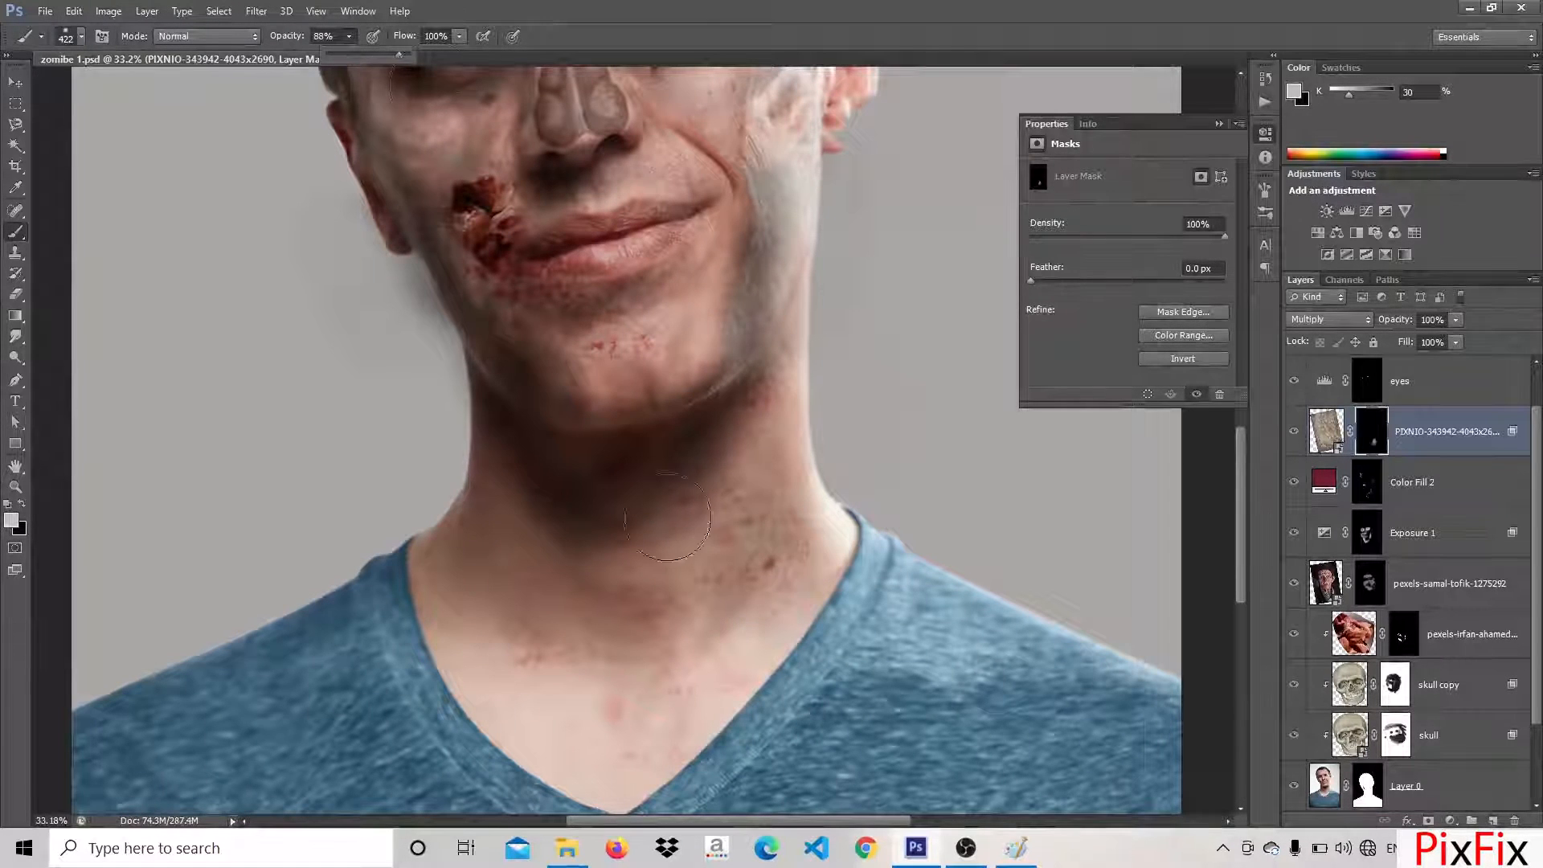
pyautogui.moveTo(776, 450); pyautogui.dragTo(665, 678)
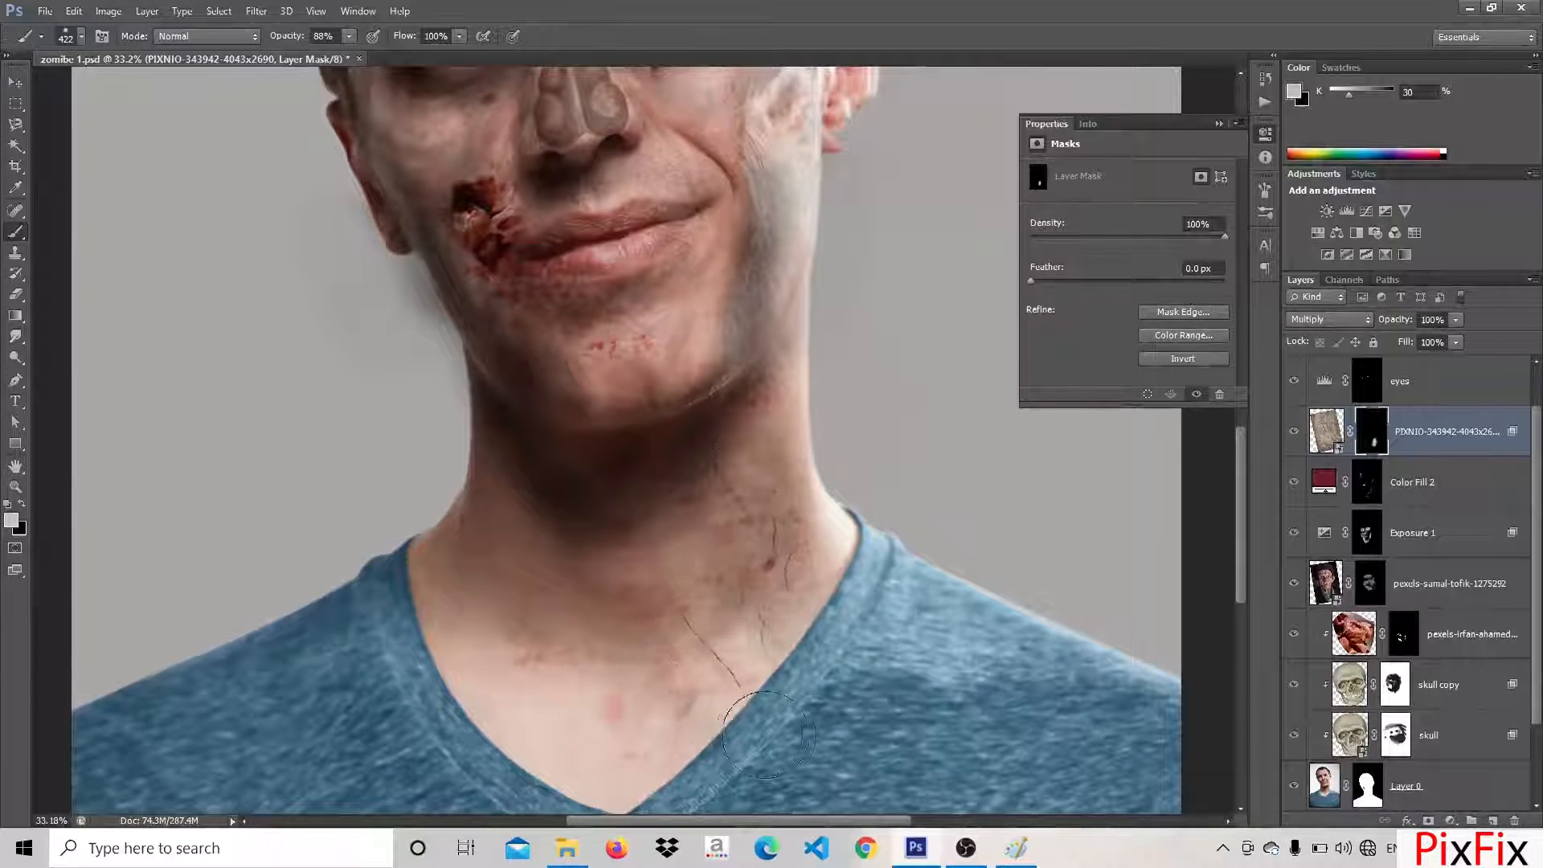
pyautogui.press('x')
# Extend the revealed wood cracks over the throat, upper chest and lower cheek on the texture's mask
pyautogui.press('x')
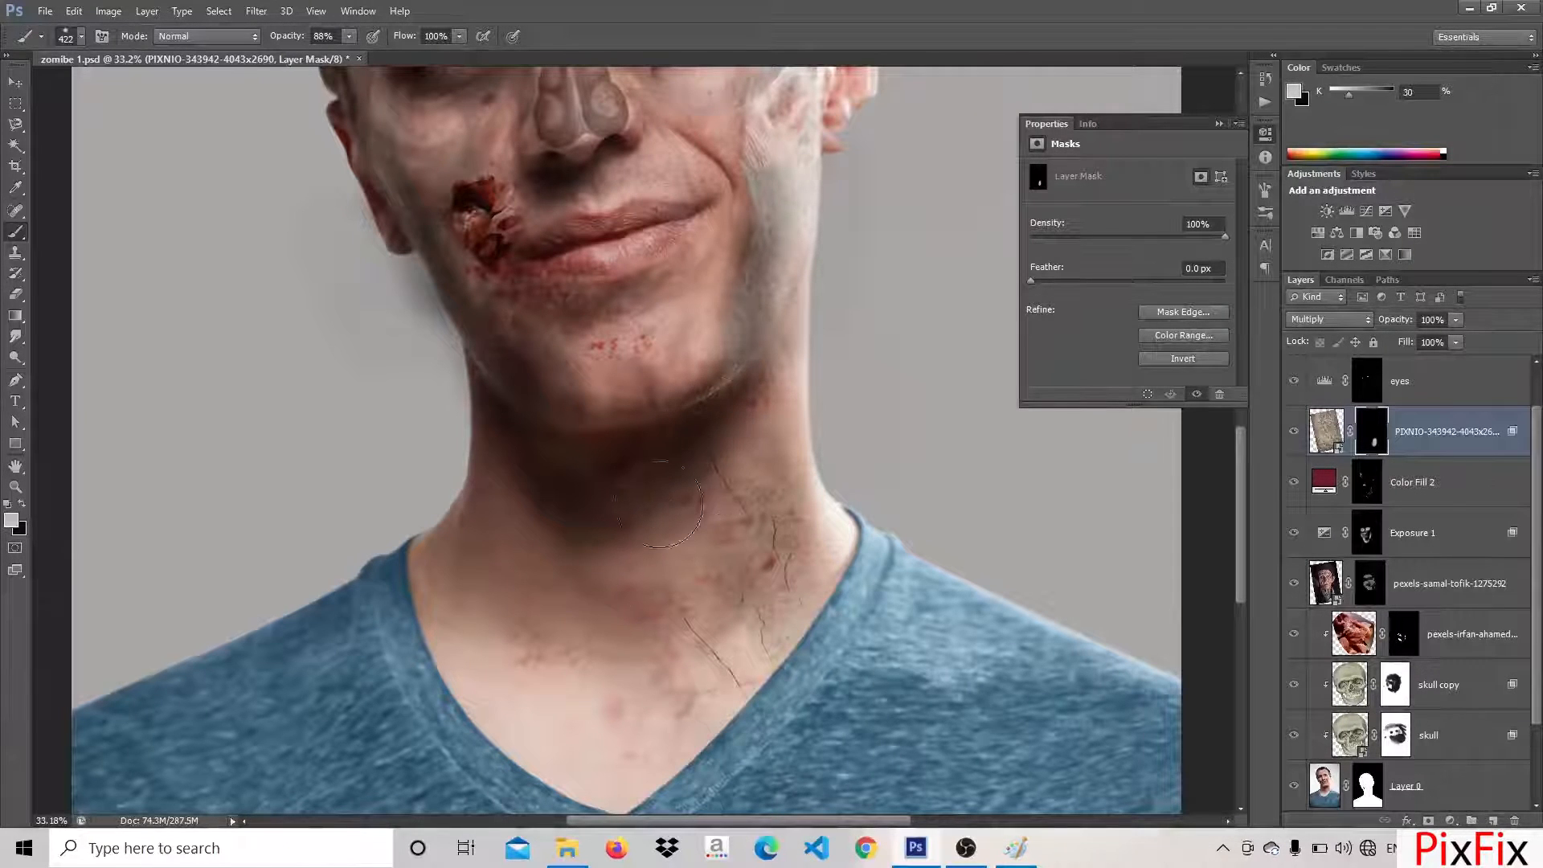
pyautogui.moveTo(643, 562)
pyautogui.mouseDown()
pyautogui.moveTo(552, 717)
pyautogui.moveTo(522, 547)
pyautogui.mouseUp()
pyautogui.moveTo(547, 738)
pyautogui.mouseDown()
pyautogui.moveTo(627, 731)
pyautogui.moveTo(788, 456)
pyautogui.mouseUp()
pyautogui.moveTo(704, 547); pyautogui.dragTo(717, 658)
pyautogui.moveTo(655, 471)
pyautogui.mouseDown()
pyautogui.moveTo(765, 384)
pyautogui.moveTo(766, 279)
pyautogui.moveTo(690, 441)
pyautogui.moveTo(667, 464)
pyautogui.mouseUp()
pyautogui.moveTo(655, 288); pyautogui.dragTo(634, 336)
# Touch up the wood texture's mask, hiding texture on the chin and beside the neck and revealing more on the upper chest
pyautogui.press('x')
pyautogui.moveTo(750, 252); pyautogui.dragTo(673, 279)
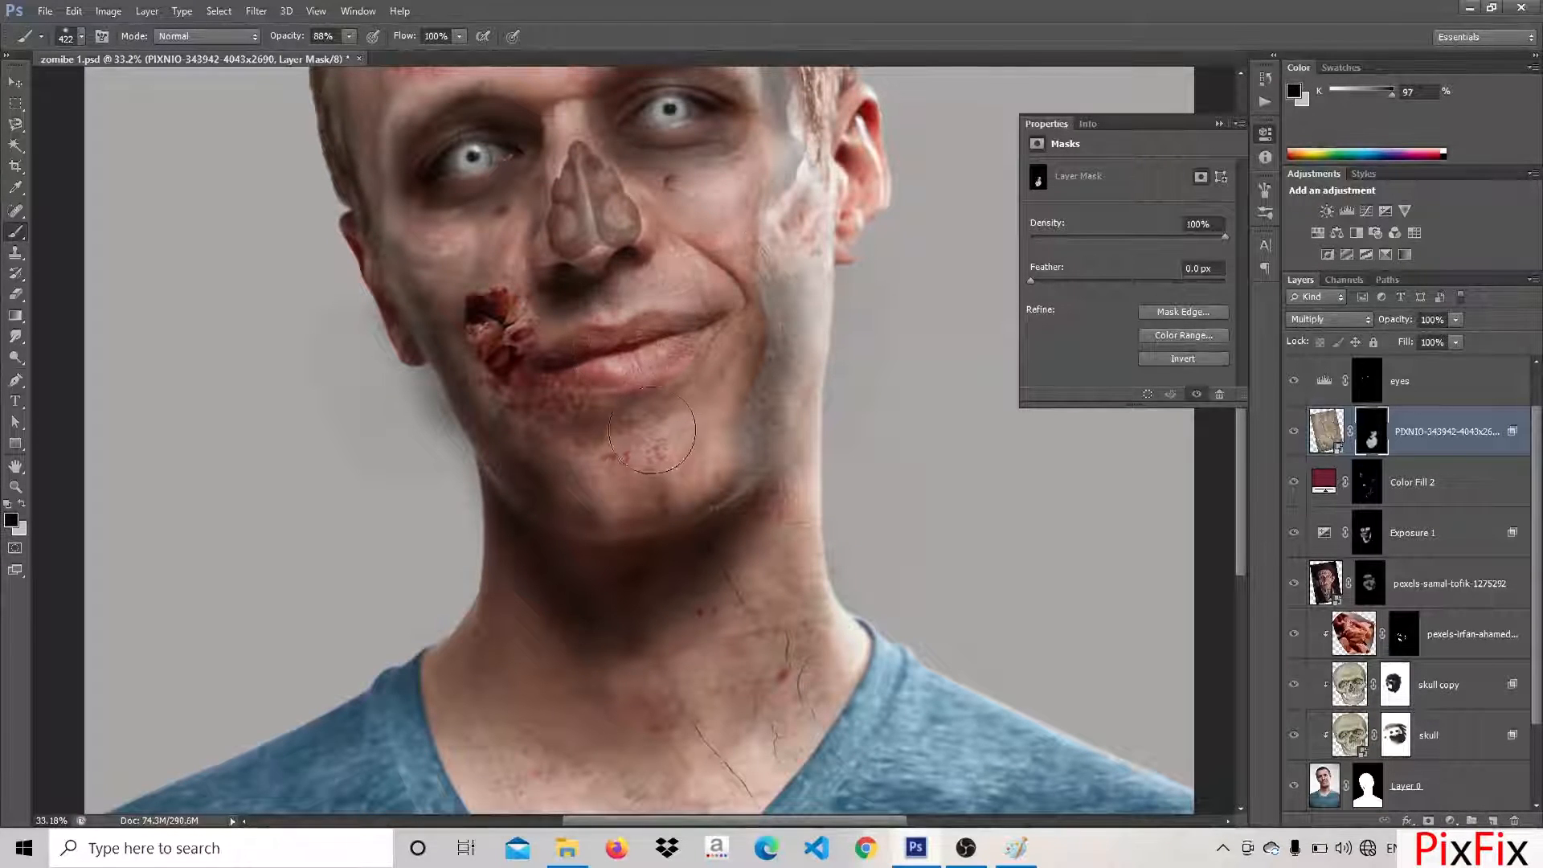
pyautogui.moveTo(659, 446); pyautogui.dragTo(578, 476)
pyautogui.press('x')
pyautogui.press('x')
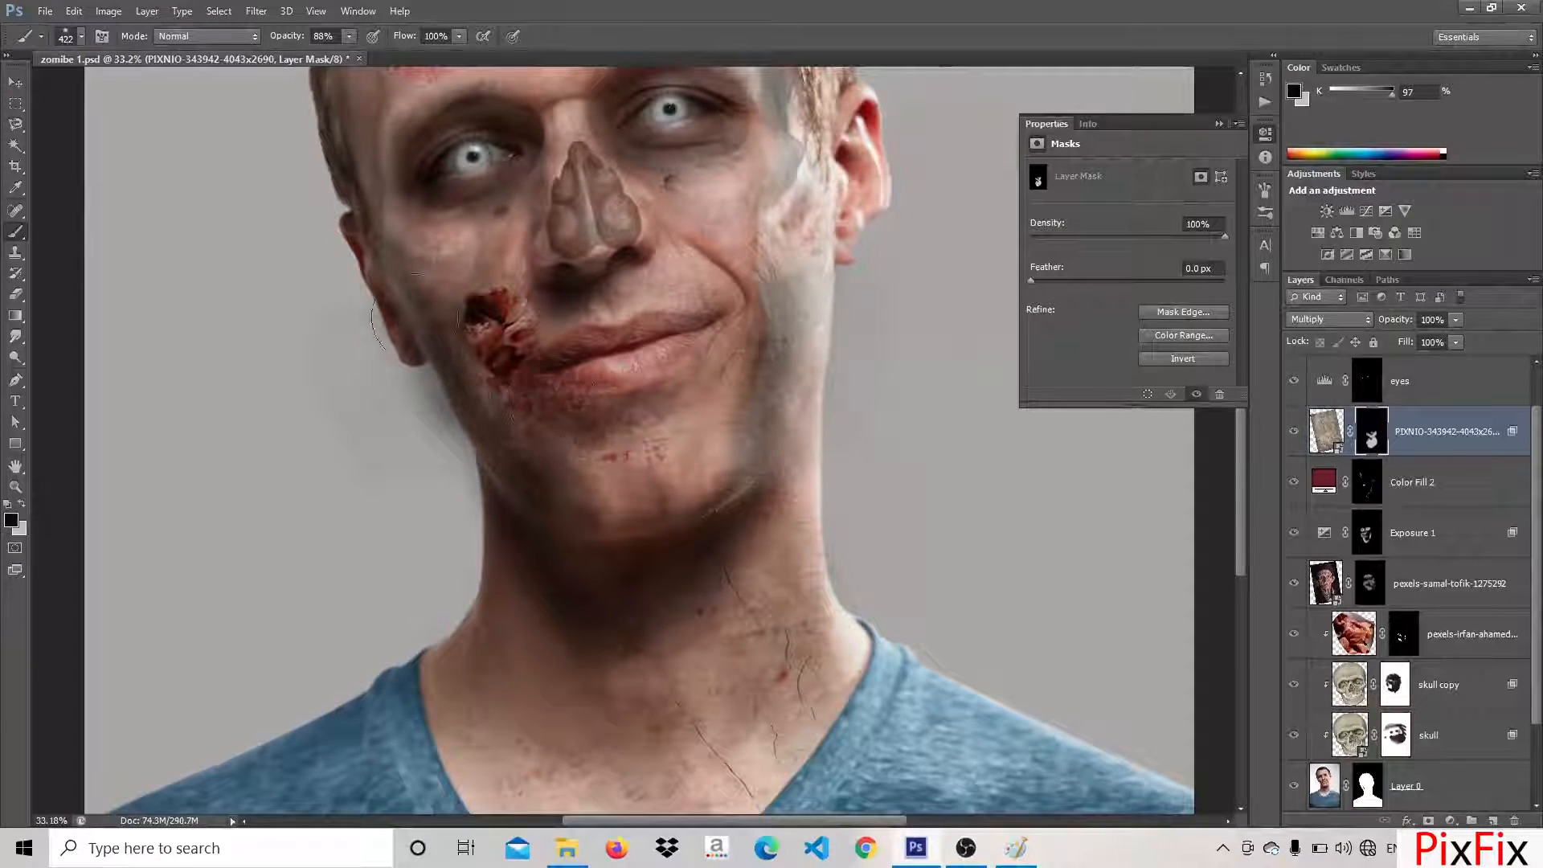
pyautogui.press('x')
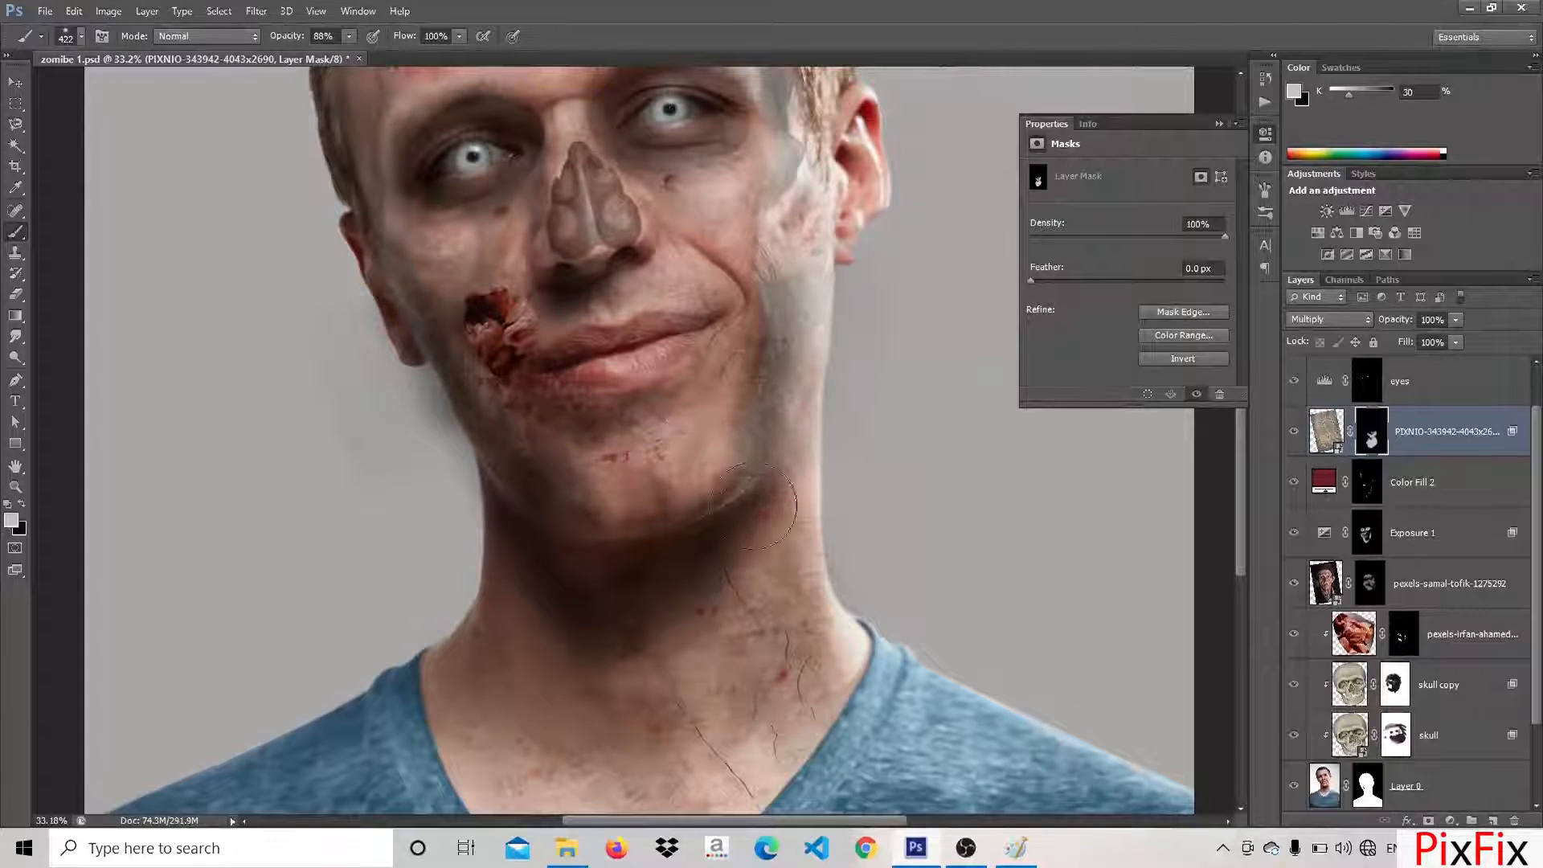
pyautogui.press('x')
pyautogui.moveTo(861, 472); pyautogui.dragTo(844, 517)
pyautogui.moveTo(696, 524); pyautogui.dragTo(712, 313)
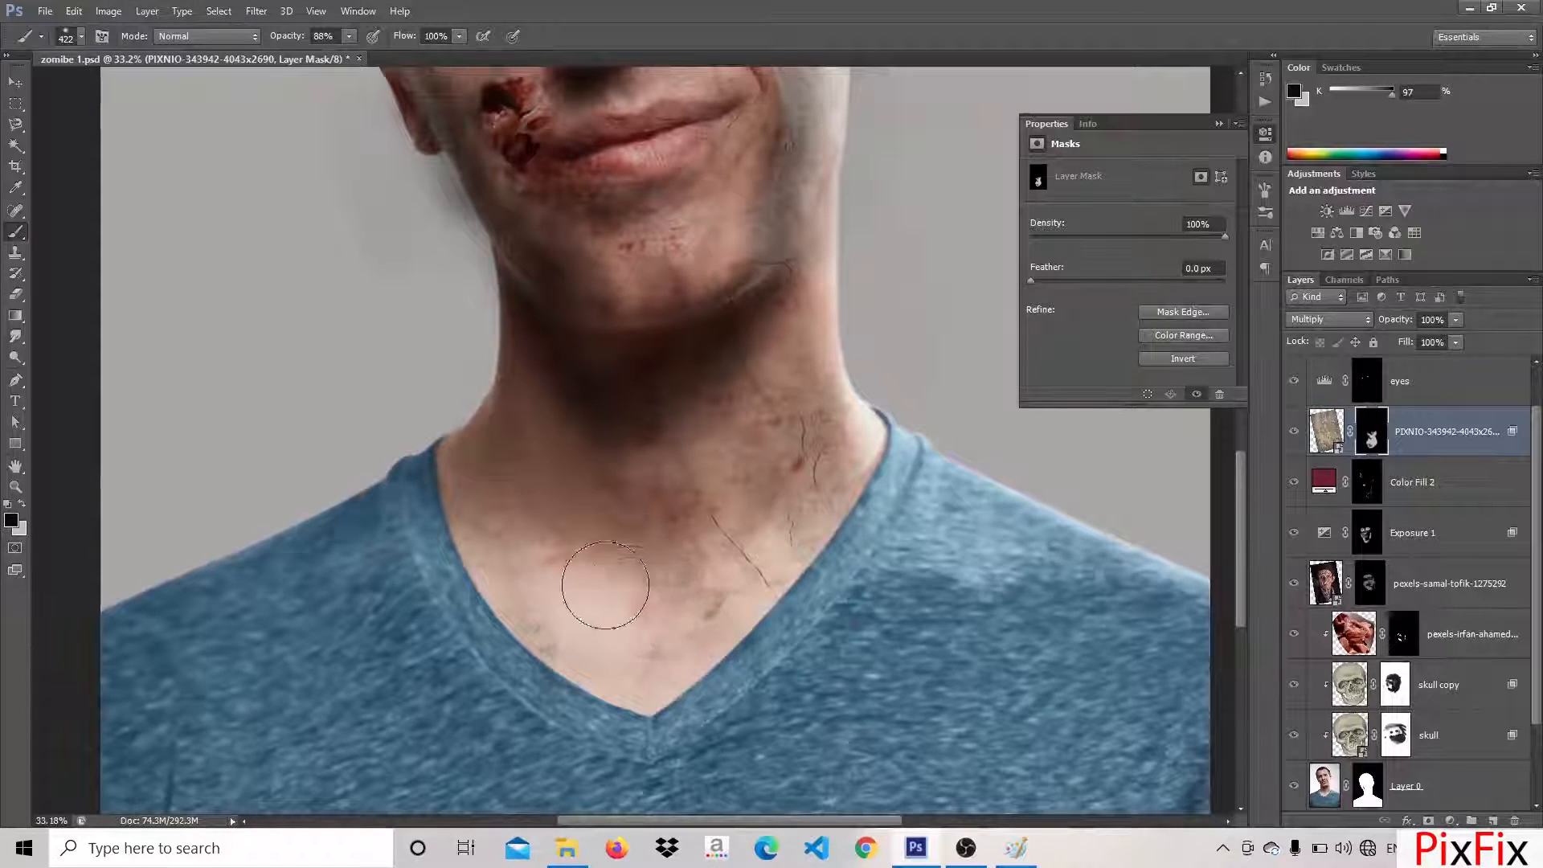
pyautogui.press('x')
pyautogui.moveTo(514, 547)
pyautogui.mouseDown()
pyautogui.moveTo(583, 632)
pyautogui.moveTo(635, 645)
pyautogui.moveTo(609, 576)
pyautogui.moveTo(649, 625)
pyautogui.mouseUp()
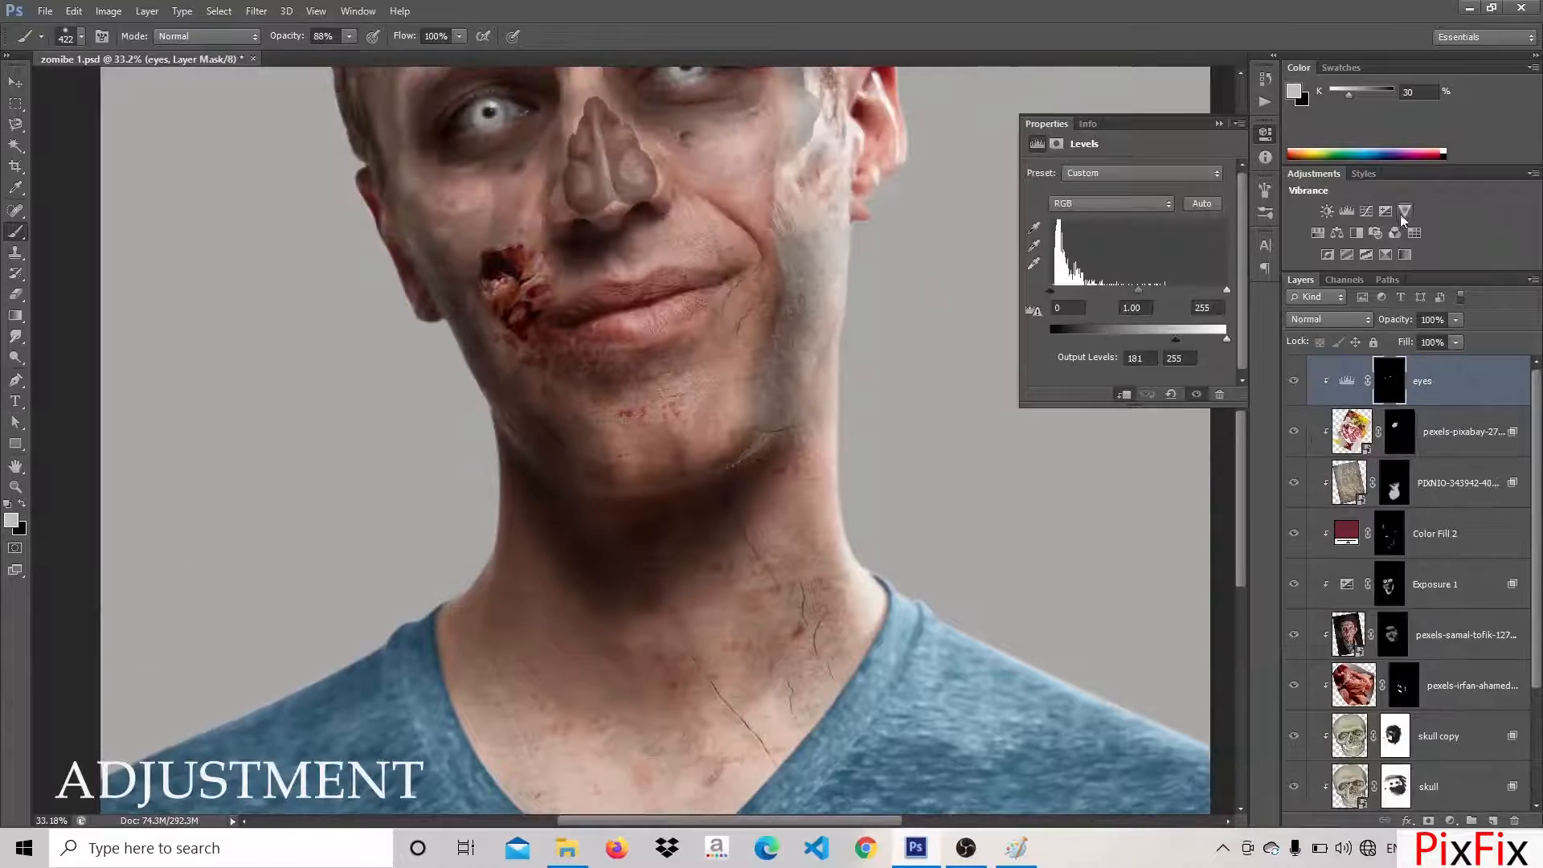
# Add a Vibrance adjustment layer on top of the stack and lower its vibrance to about -50
pyautogui.click(1404, 213)
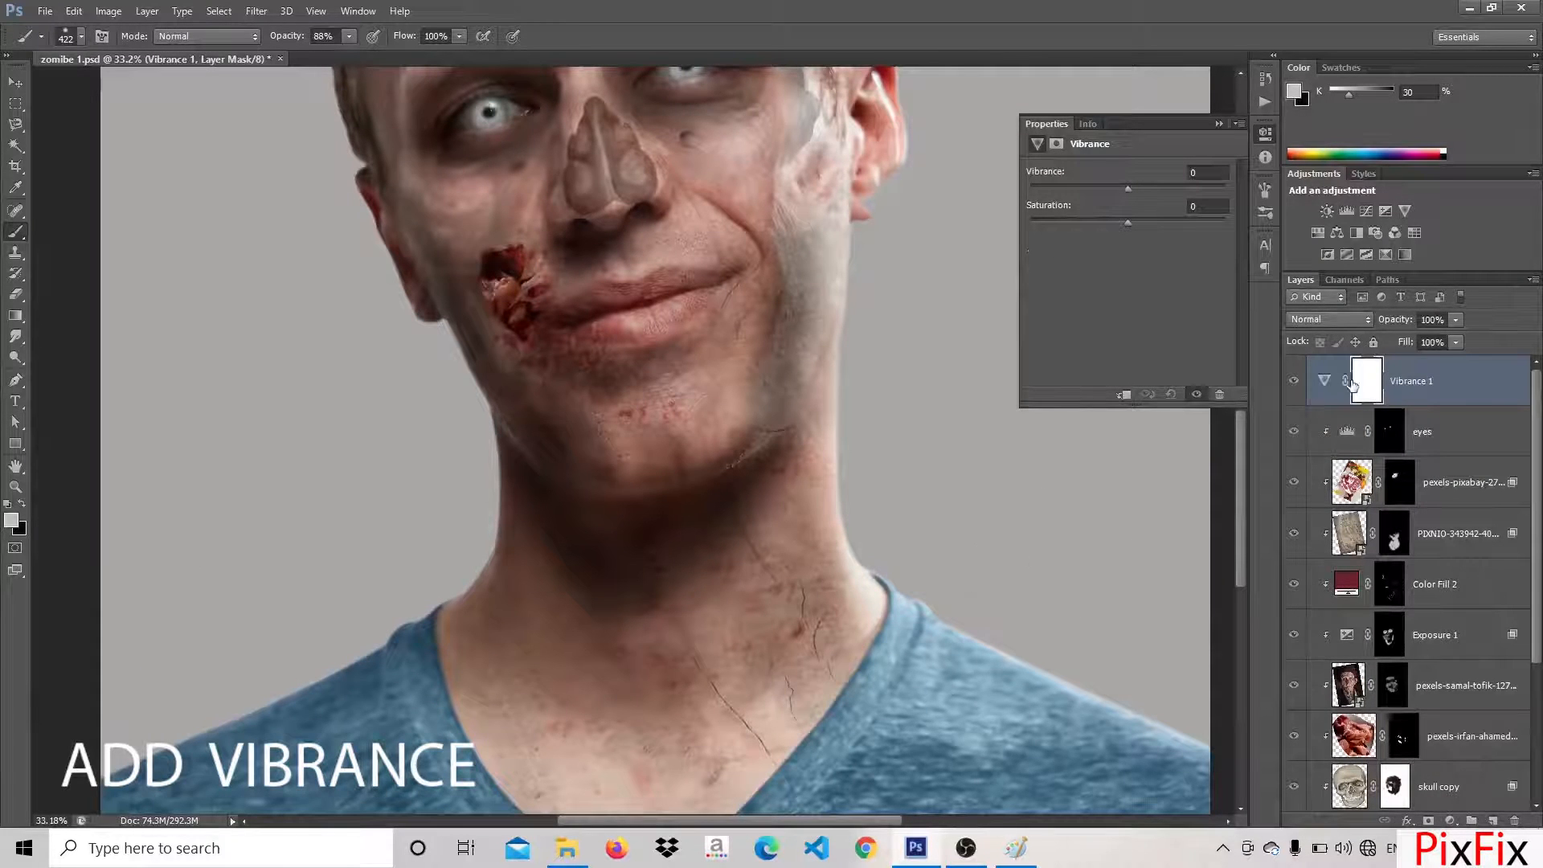
pyautogui.click(1323, 382)
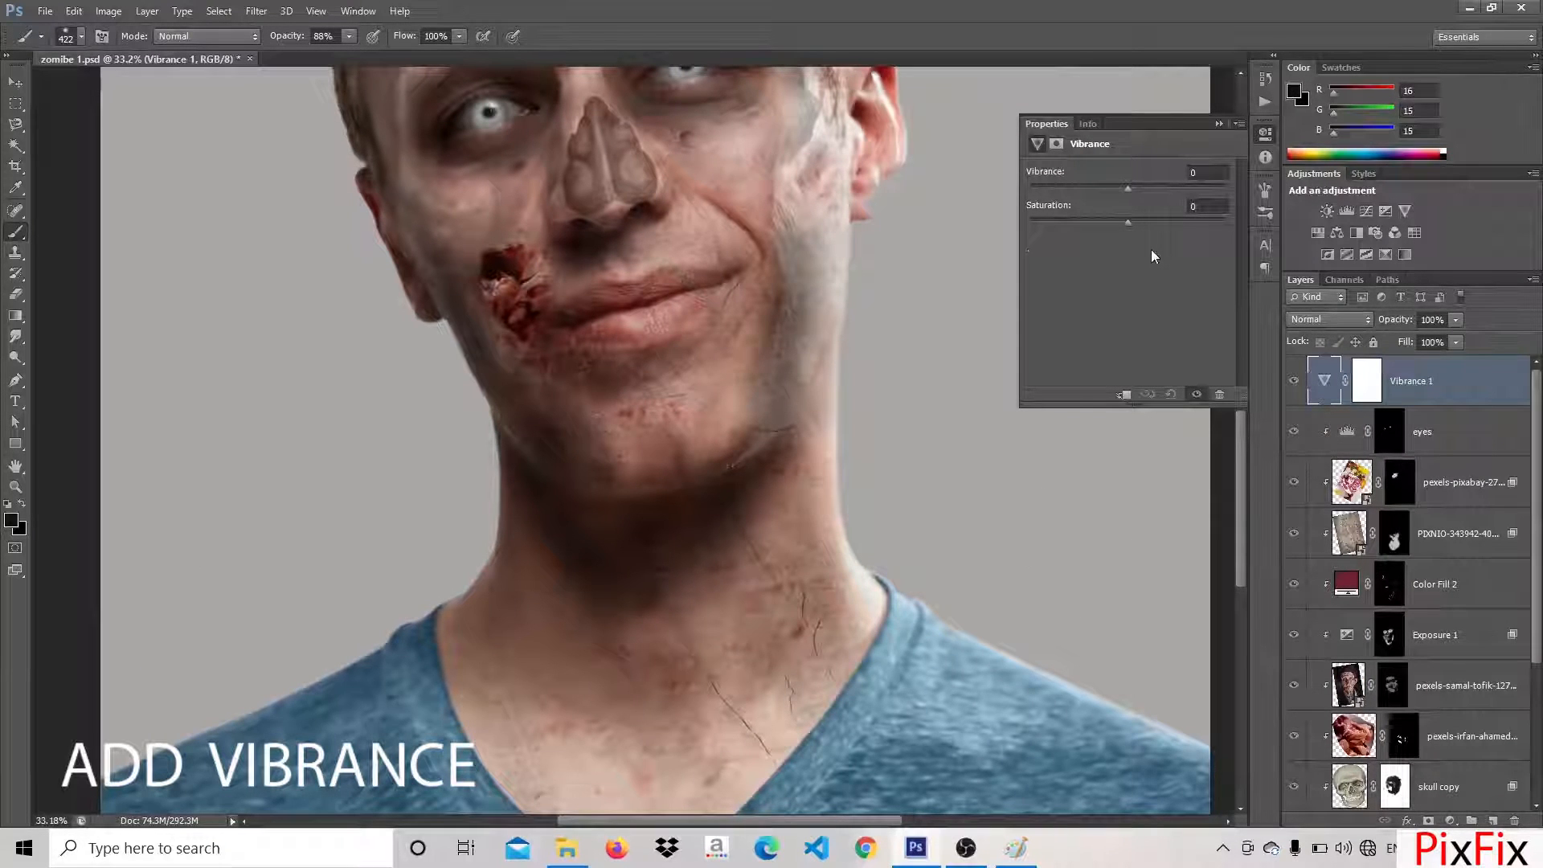
pyautogui.scroll(2, 1151, 251)
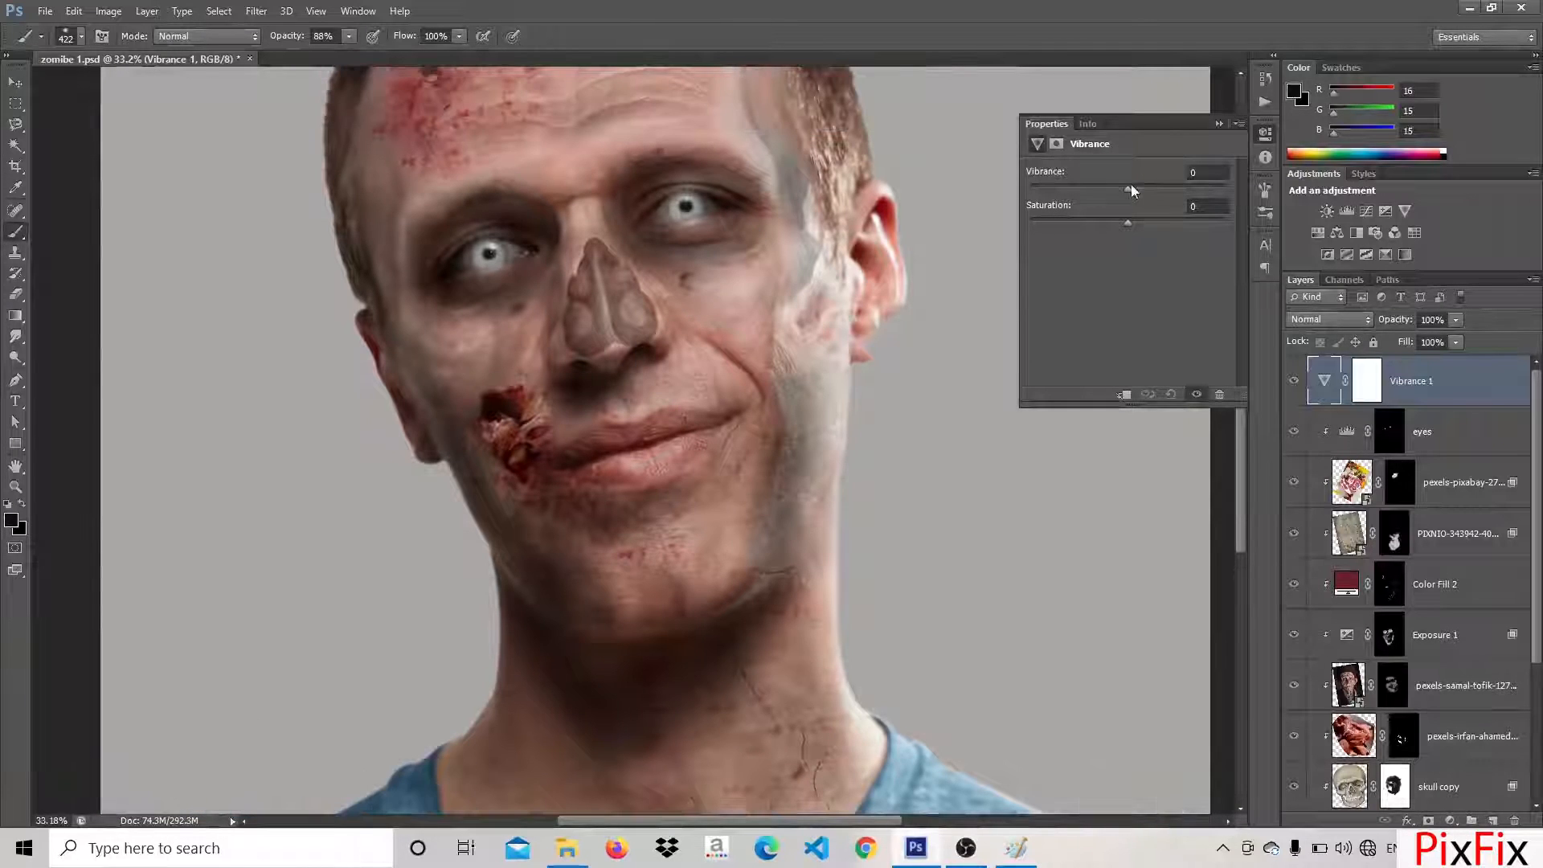
pyautogui.moveTo(1126, 192); pyautogui.dragTo(1069, 190)
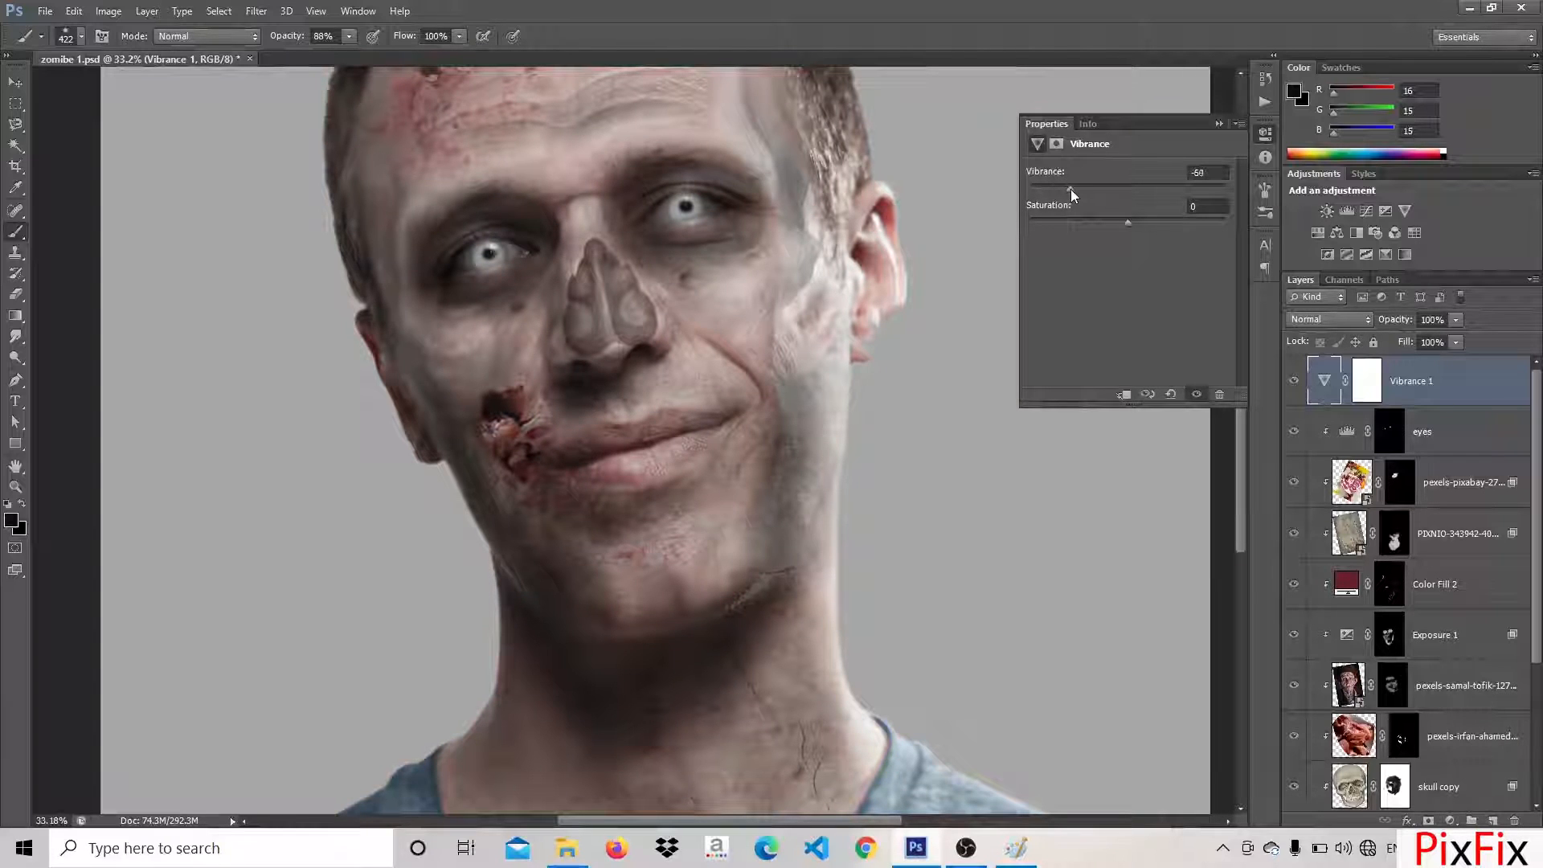
pyautogui.moveTo(1070, 189)
pyautogui.mouseDown()
pyautogui.moveTo(1083, 189)
pyautogui.moveTo(1043, 190)
pyautogui.moveTo(1097, 191)
pyautogui.mouseUp()
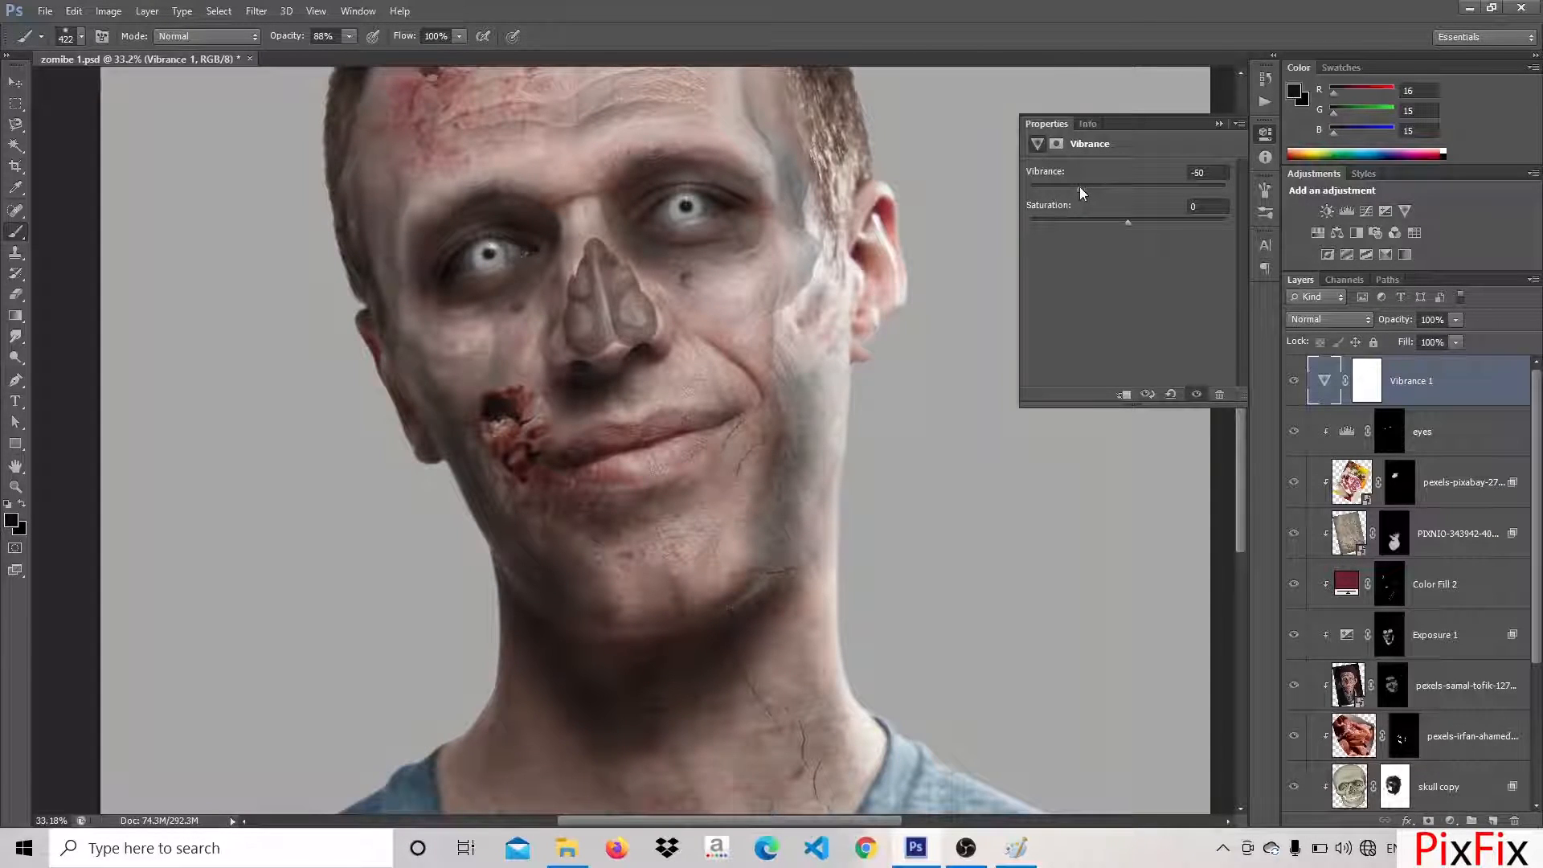
# Add a Hue/Saturation adjustment layer with hue +12 and saturation -6
pyautogui.click(1318, 232)
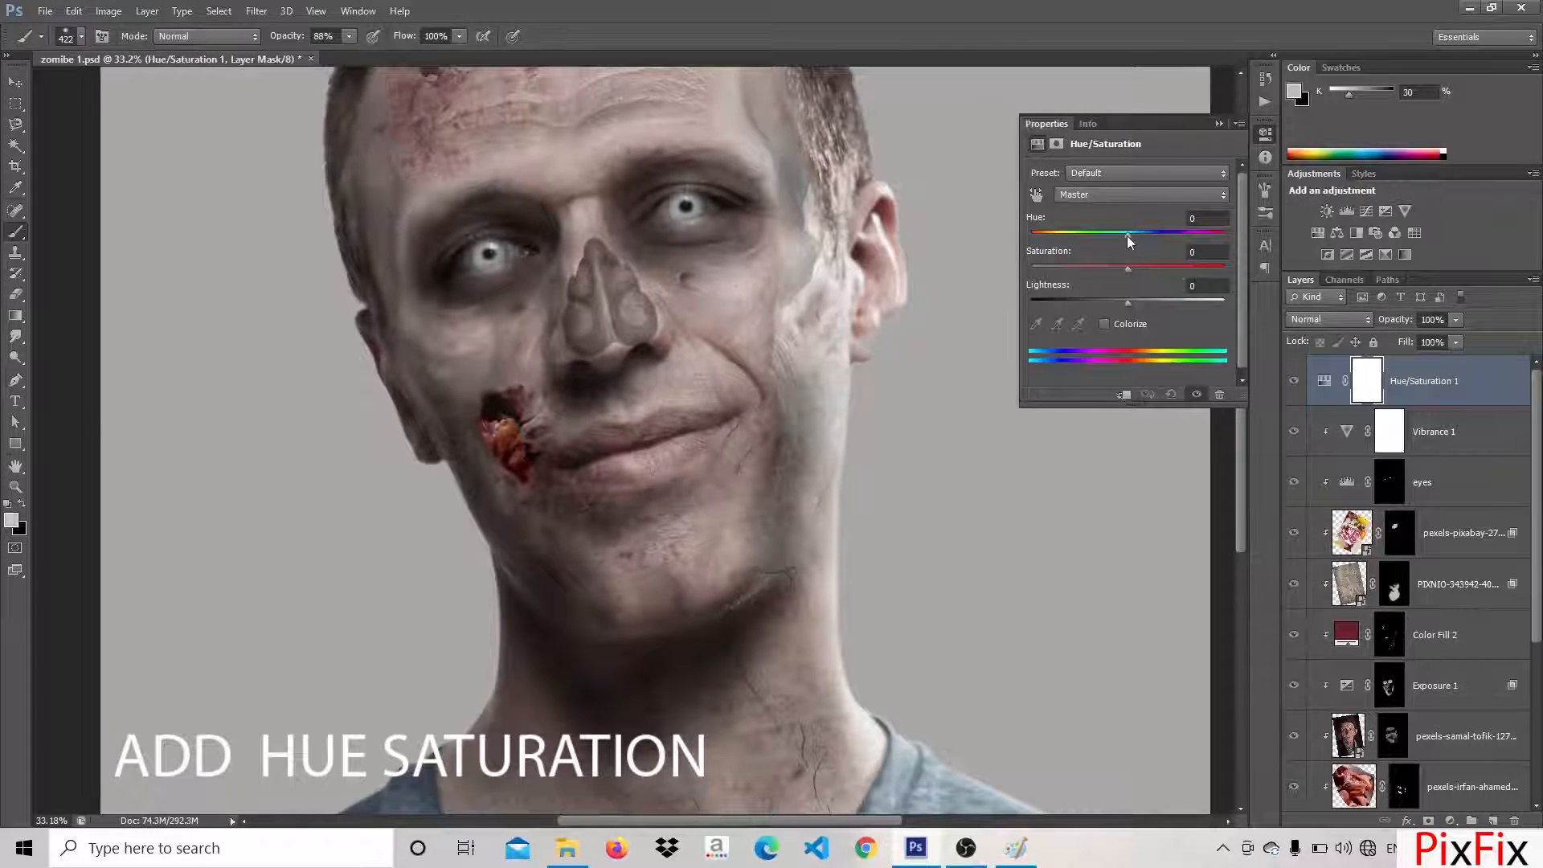
pyautogui.moveTo(1130, 237); pyautogui.dragTo(1139, 234)
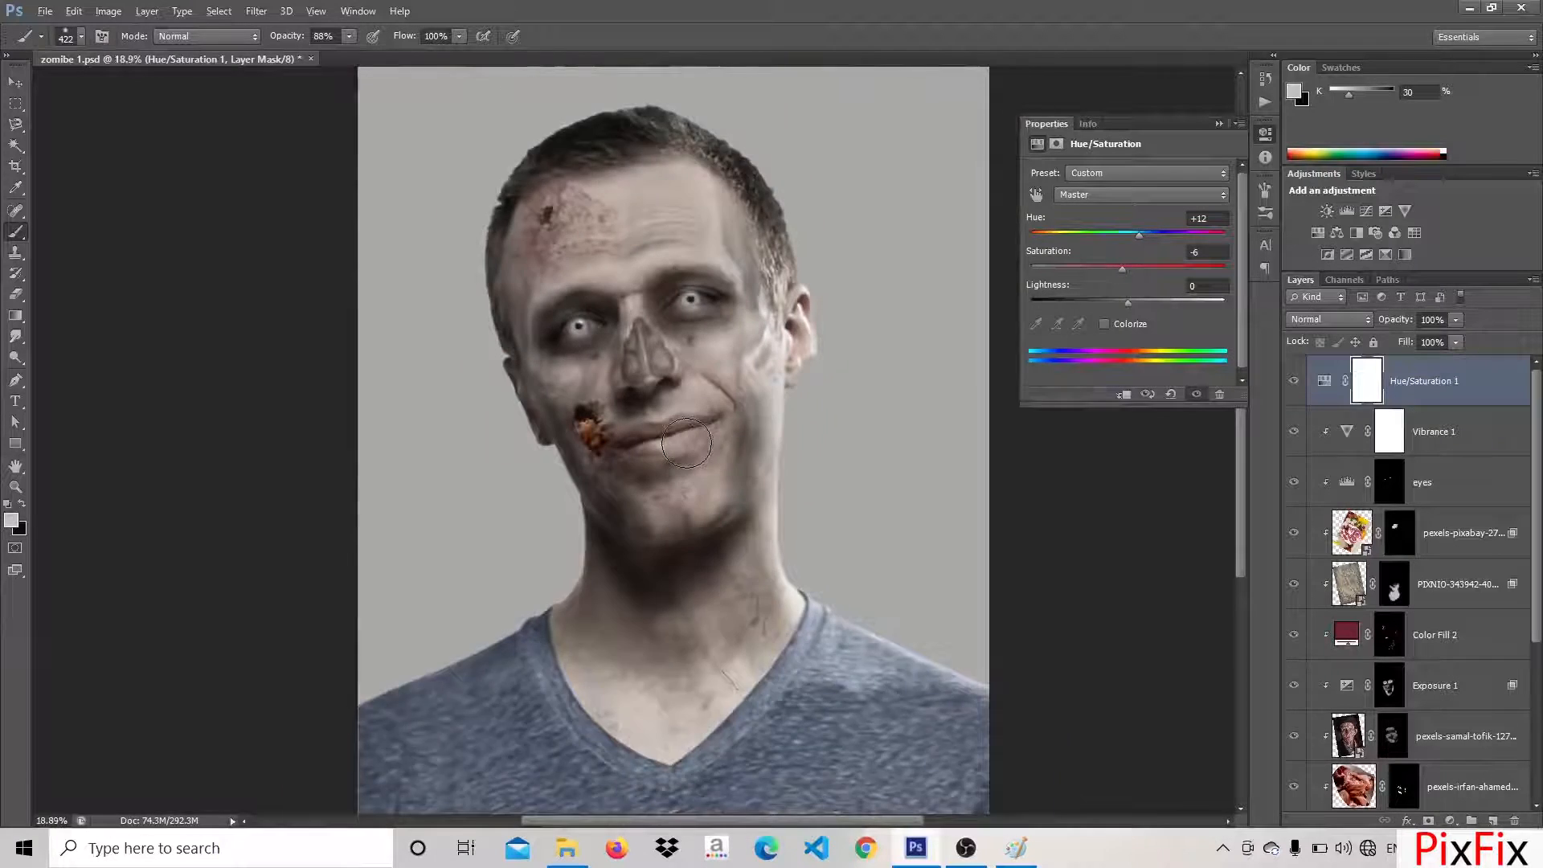
pyautogui.scroll(3, 693, 437)
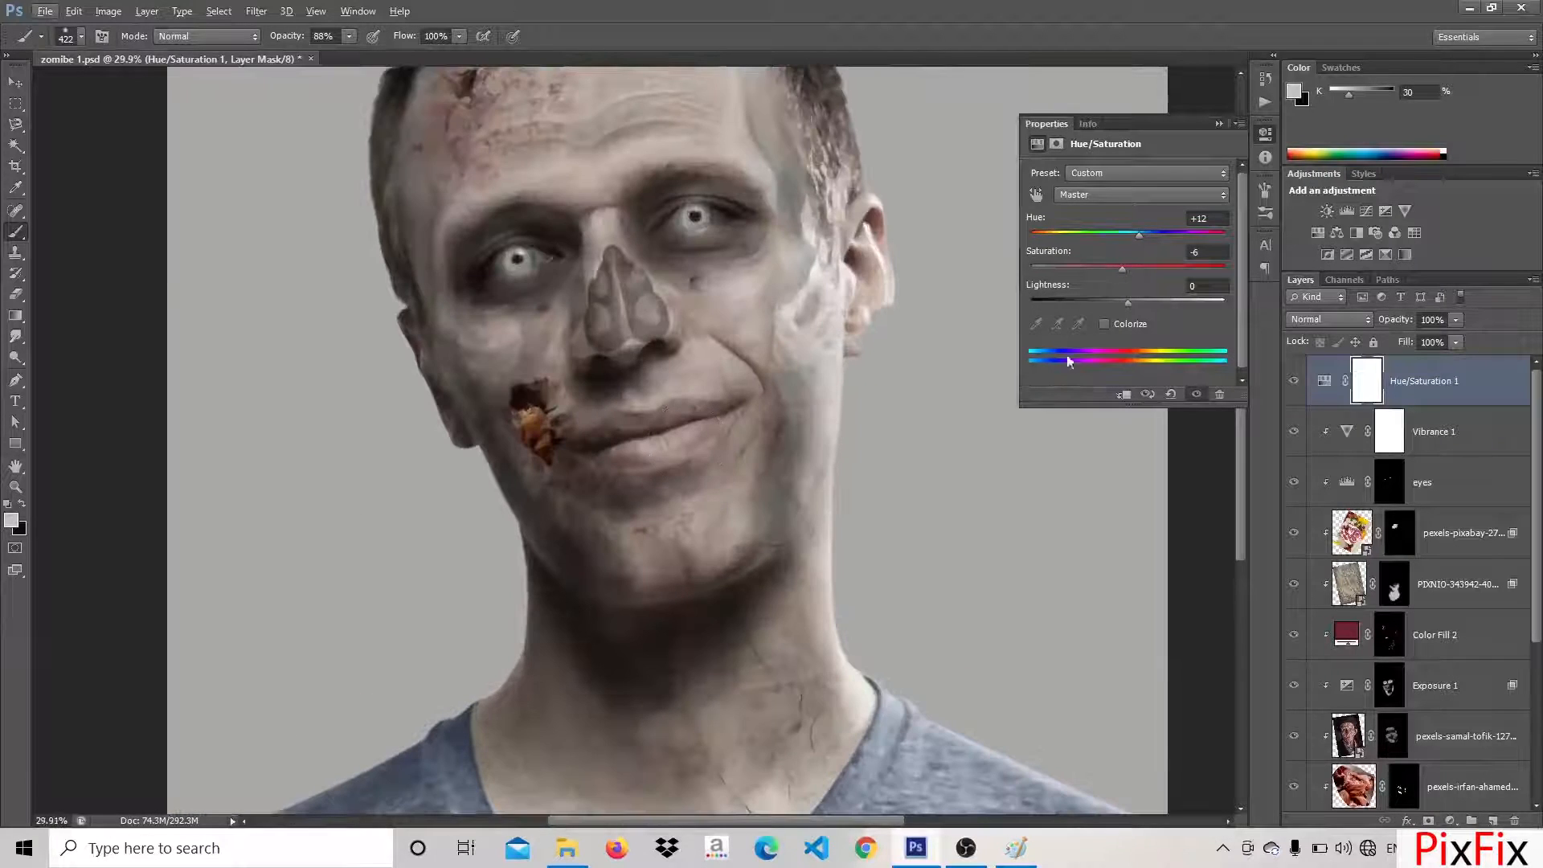
# Raise the saturation of the Vibrance adjustment slightly to bring back some skin colour
pyautogui.click(1346, 438)
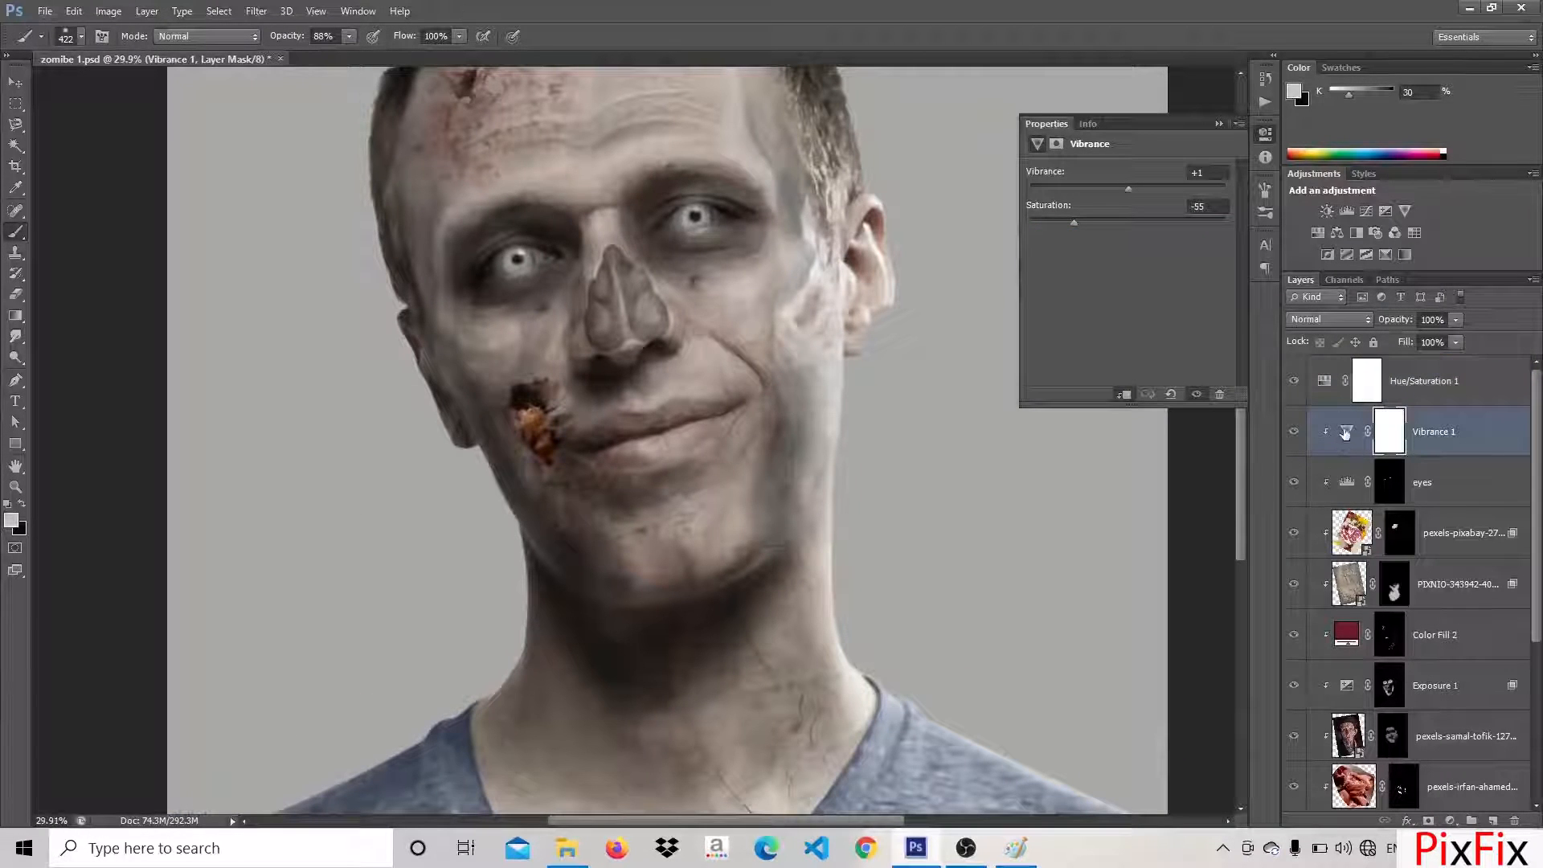
pyautogui.click(1346, 433)
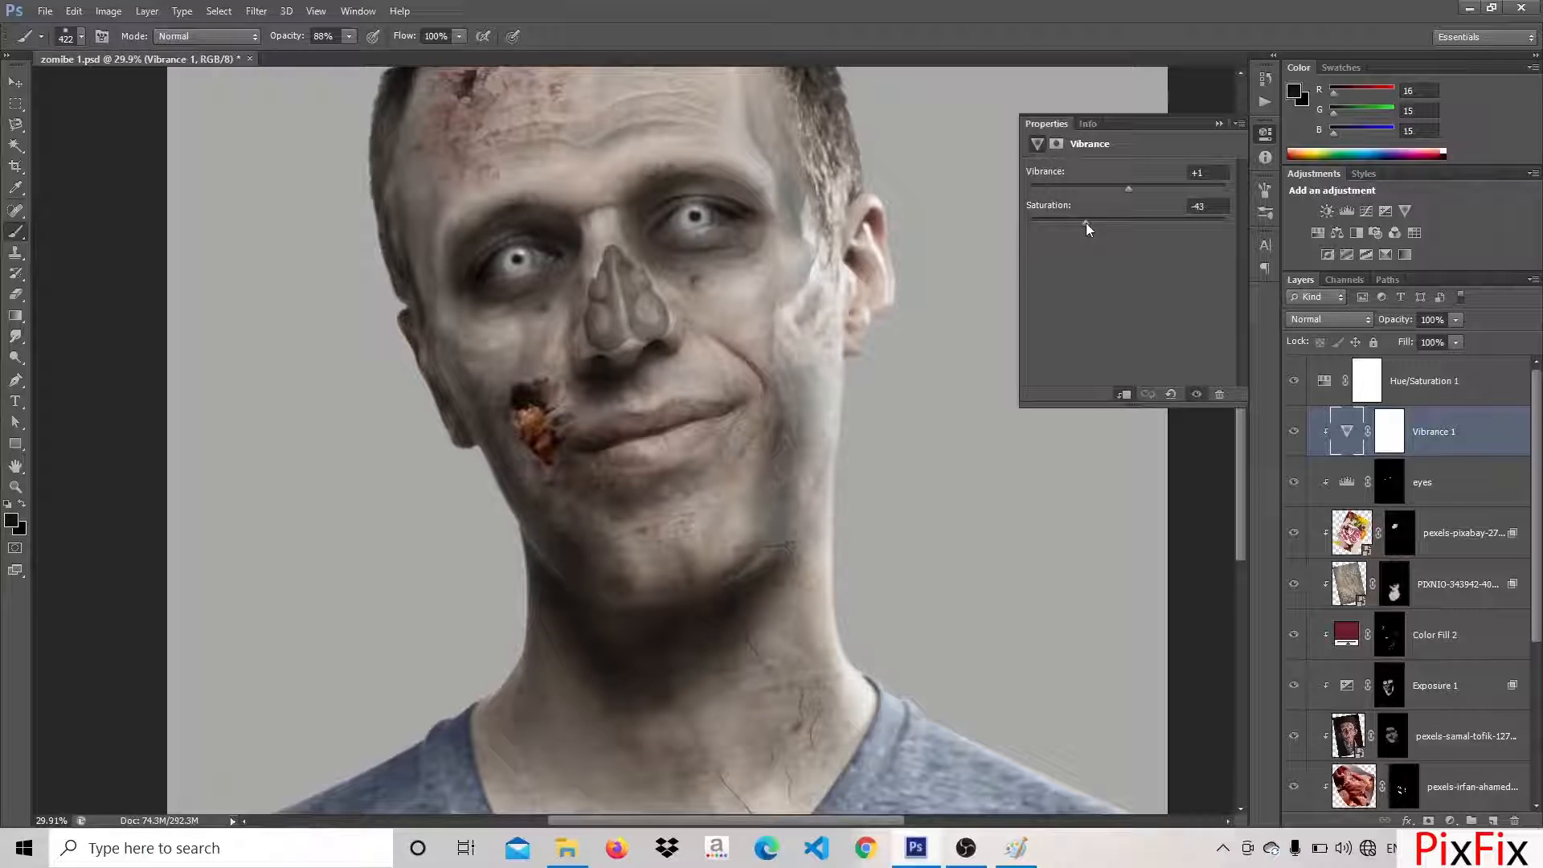
pyautogui.moveTo(1087, 223); pyautogui.dragTo(1093, 228)
# Raise the Hue/Saturation adjustment's saturation to +14 and collapse its settings
pyautogui.click(1459, 381)
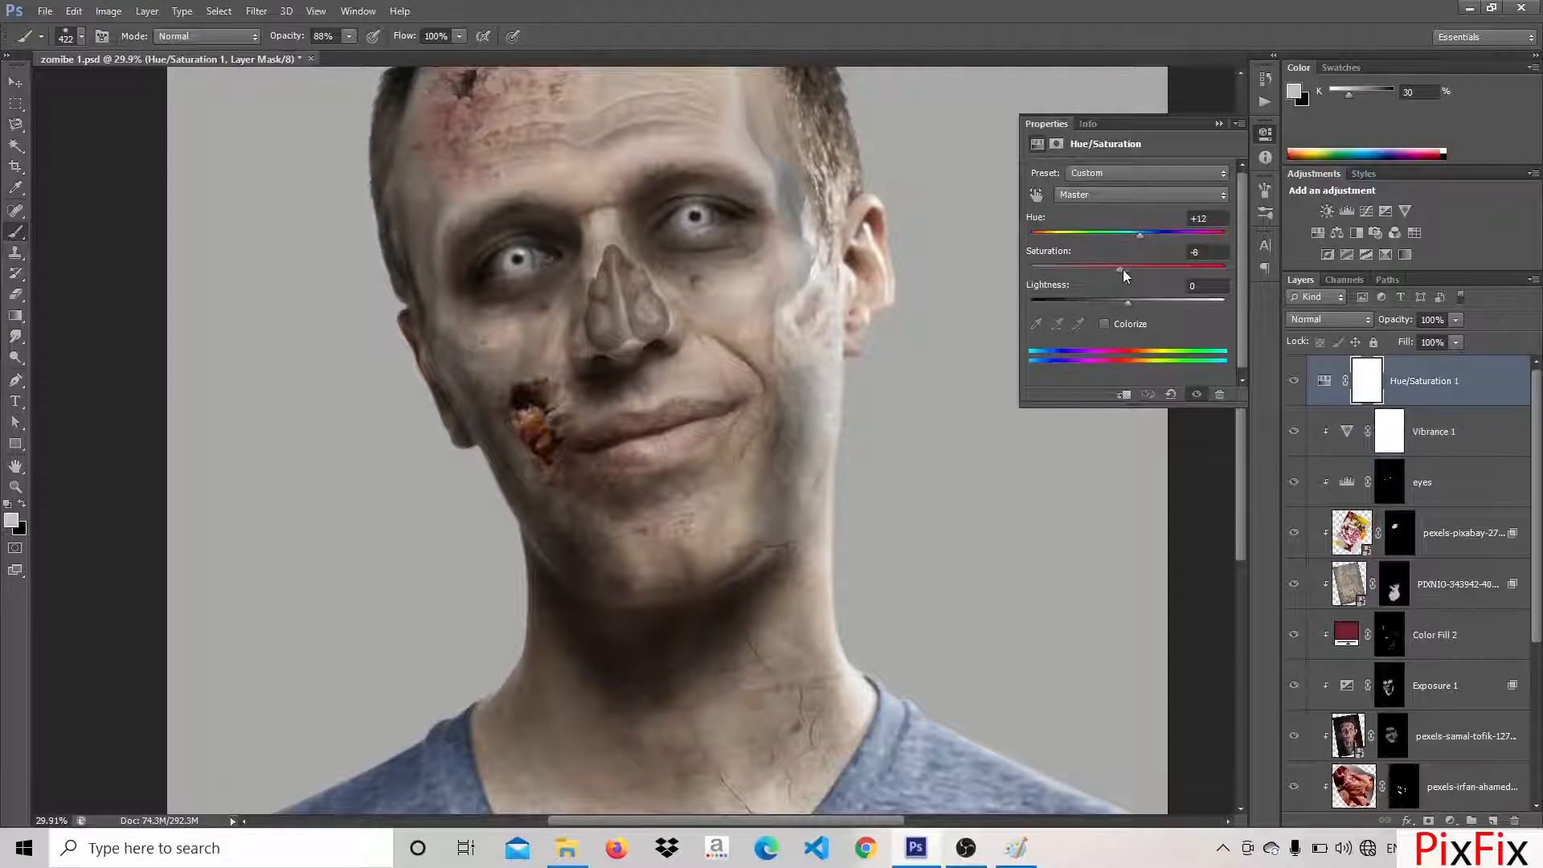
pyautogui.moveTo(1123, 271); pyautogui.dragTo(1141, 276)
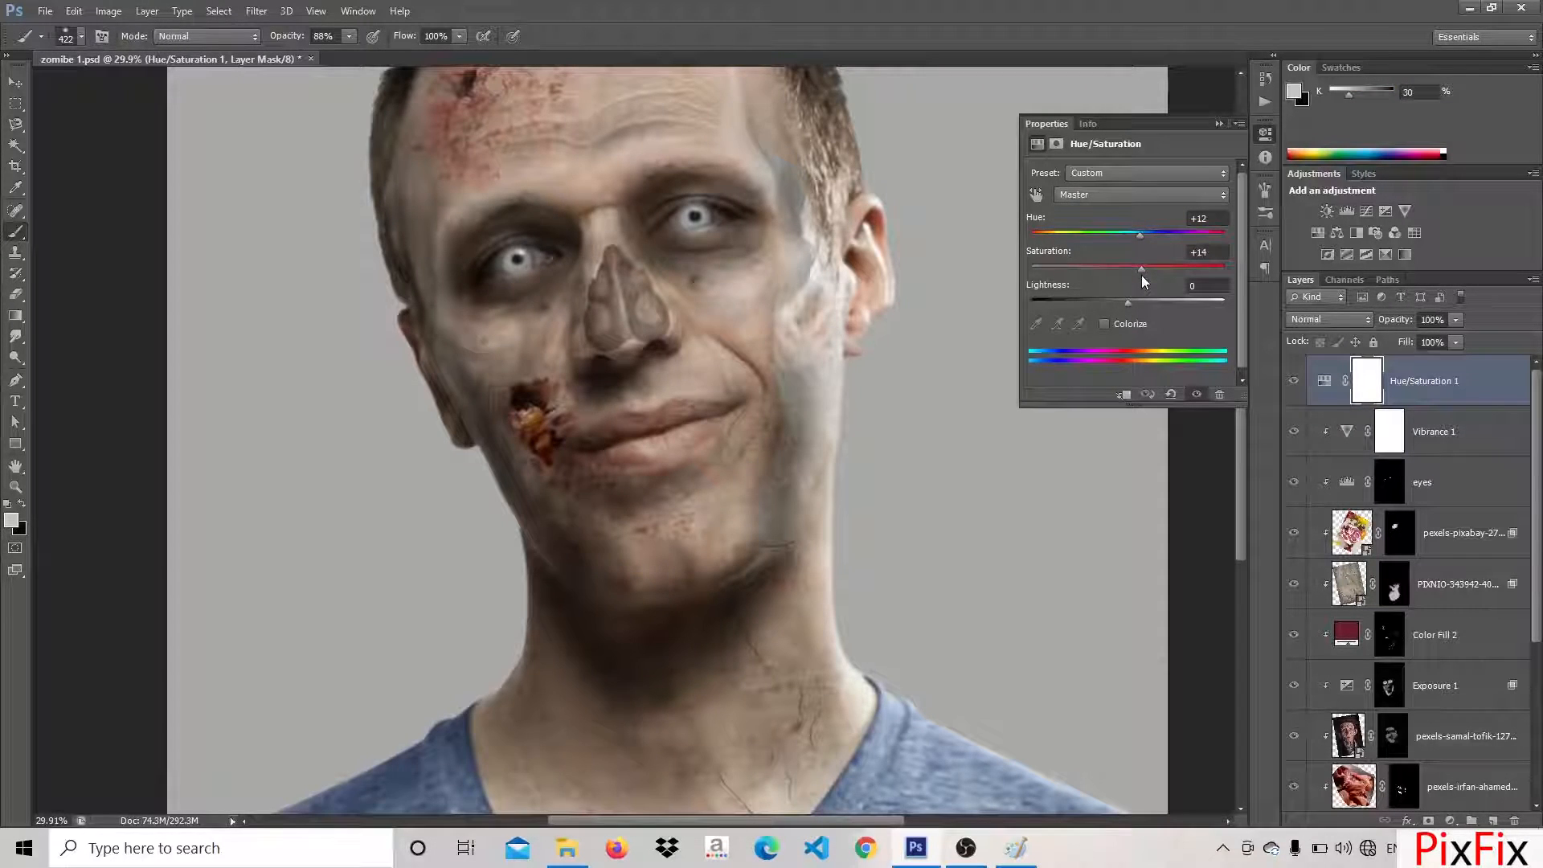
pyautogui.click(1219, 123)
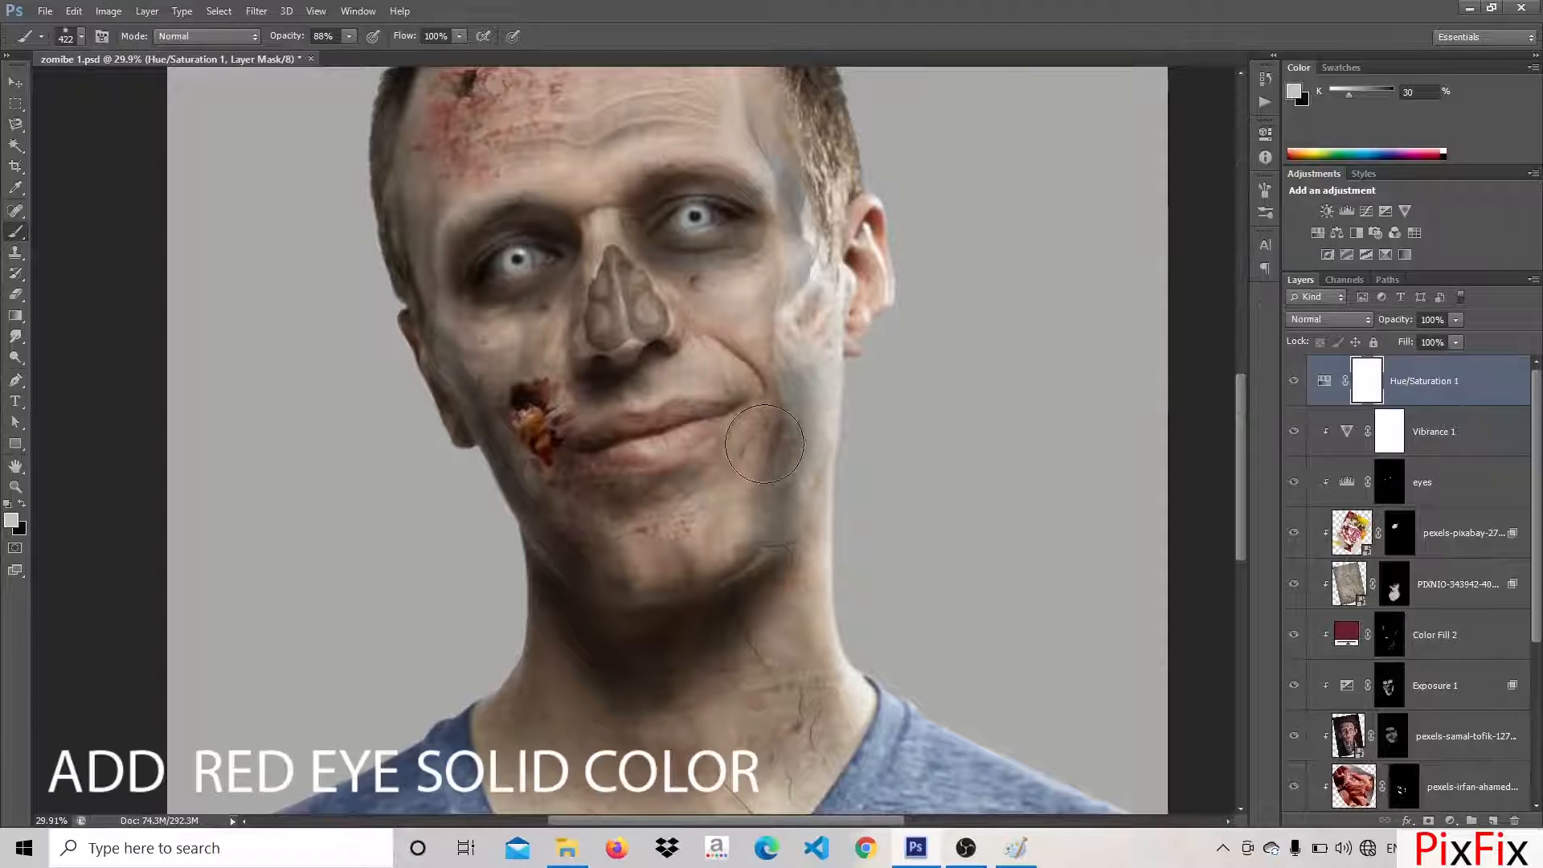
# Add a red (ed2626) solid colour fill layer on top, invert its mask to hide it and clip it to the layer below
pyautogui.scroll(-3, 770, 438)
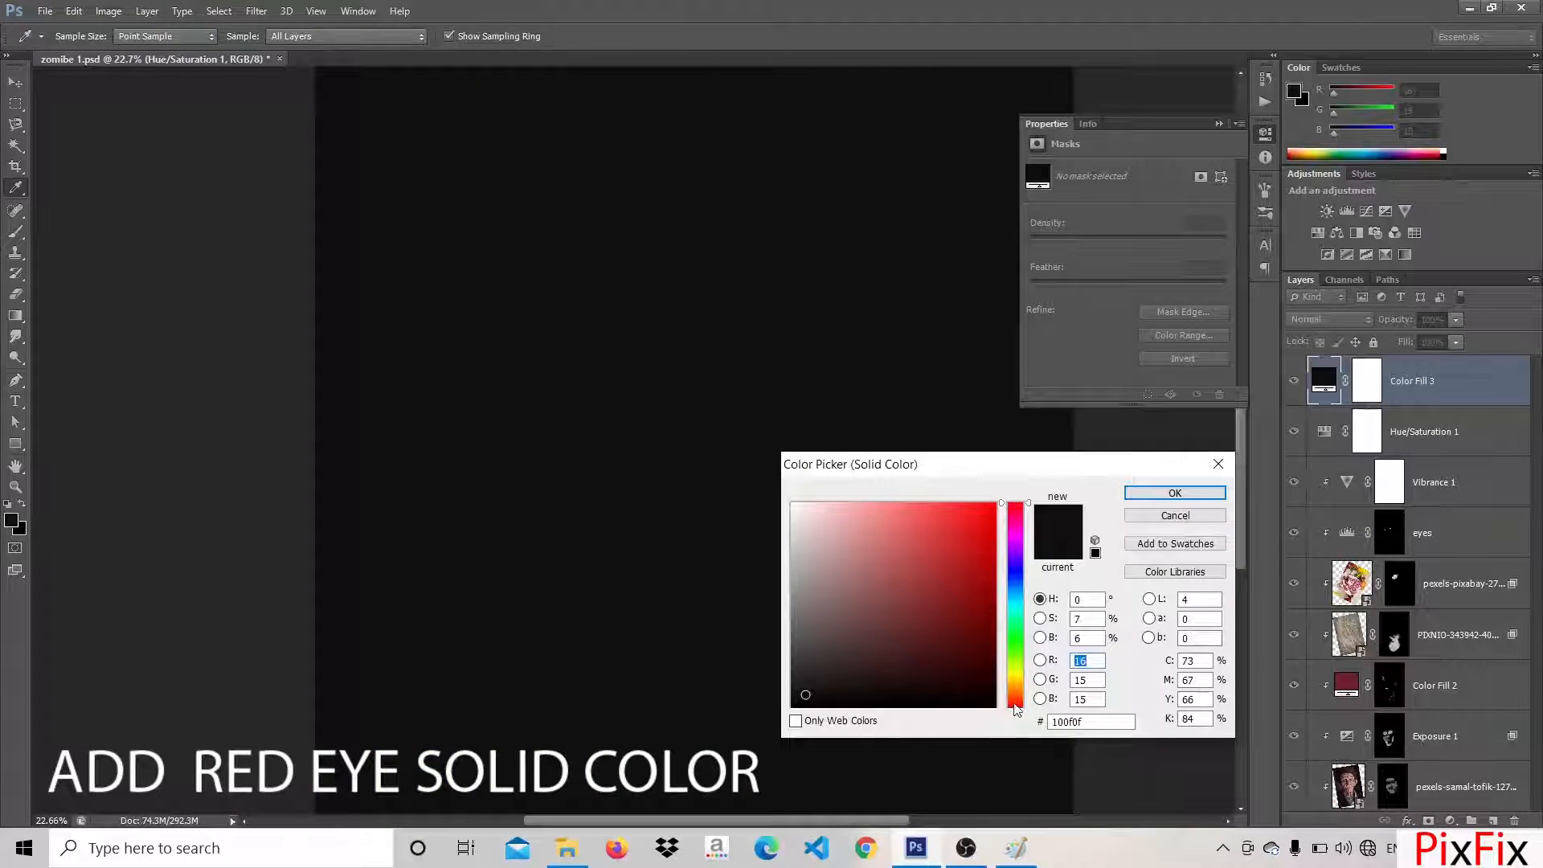
pyautogui.click(1016, 708)
pyautogui.click(987, 514)
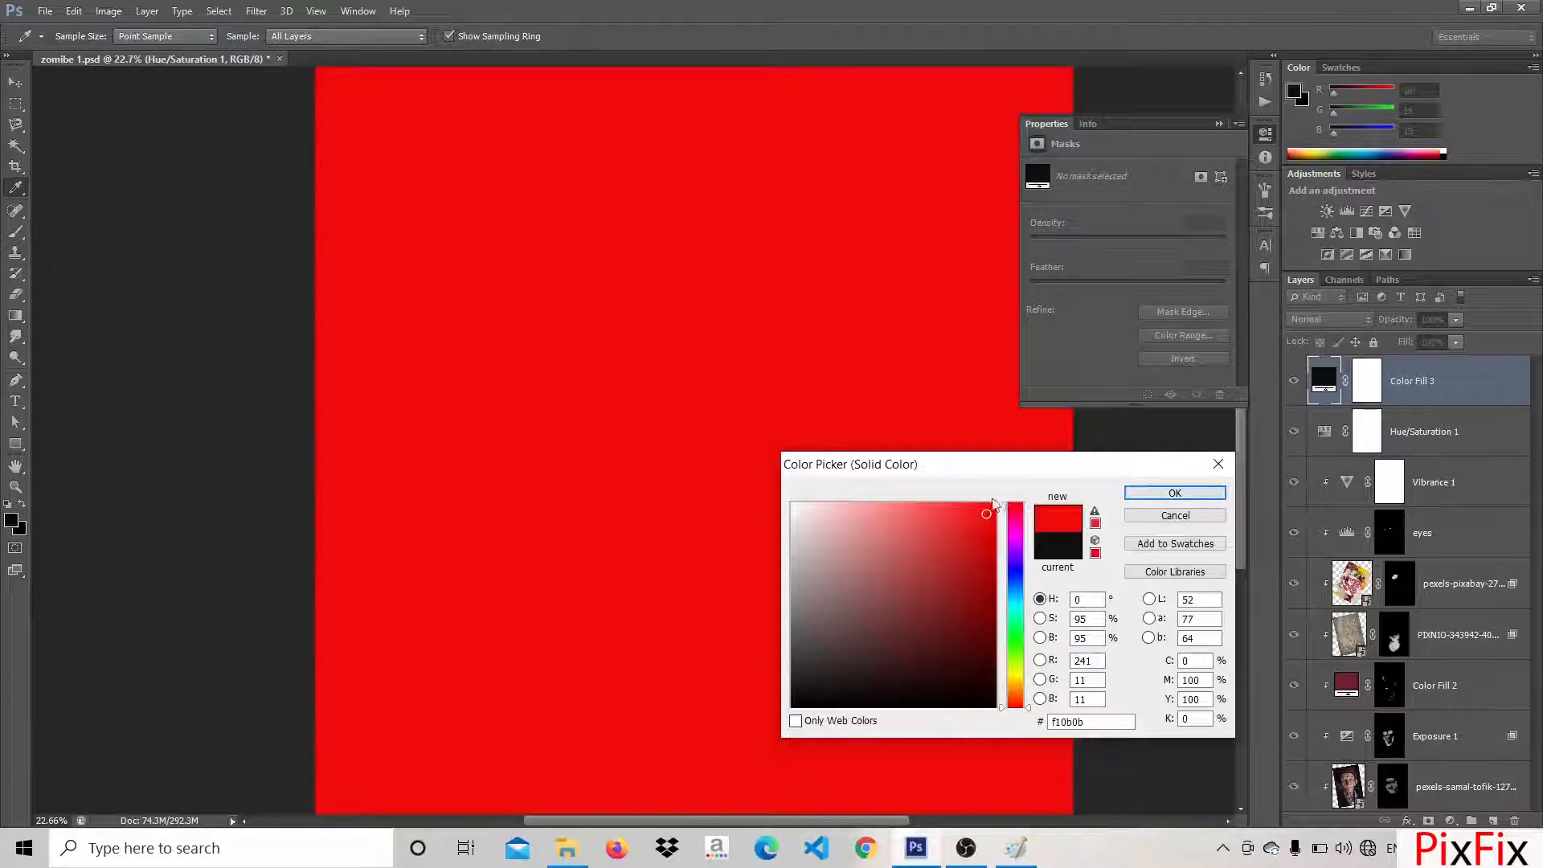
pyautogui.click(963, 517)
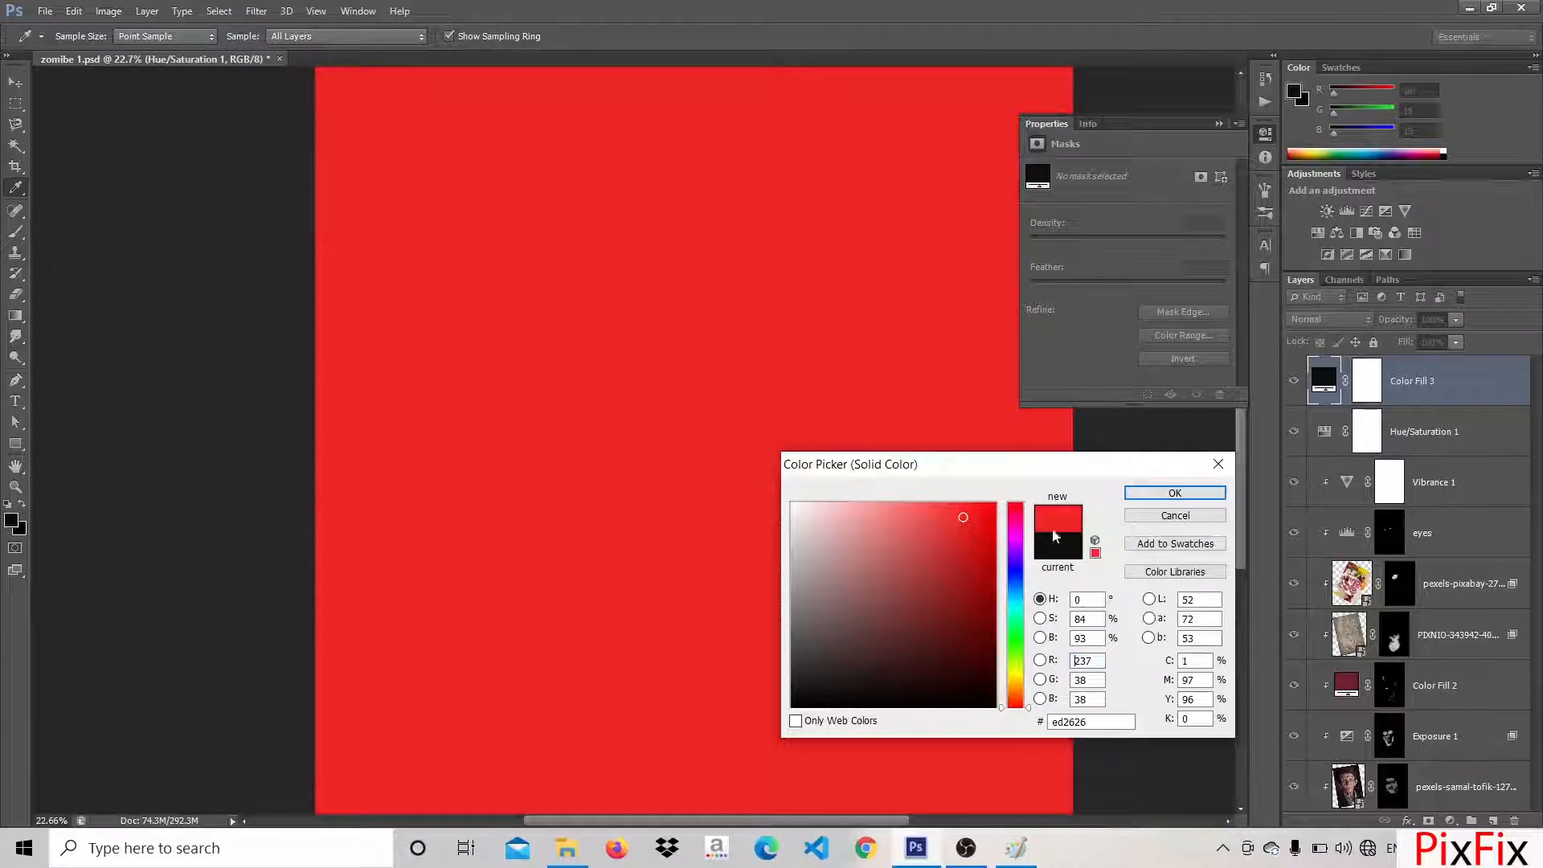
pyautogui.click(1175, 493)
pyautogui.press('b')
pyautogui.click(1183, 358)
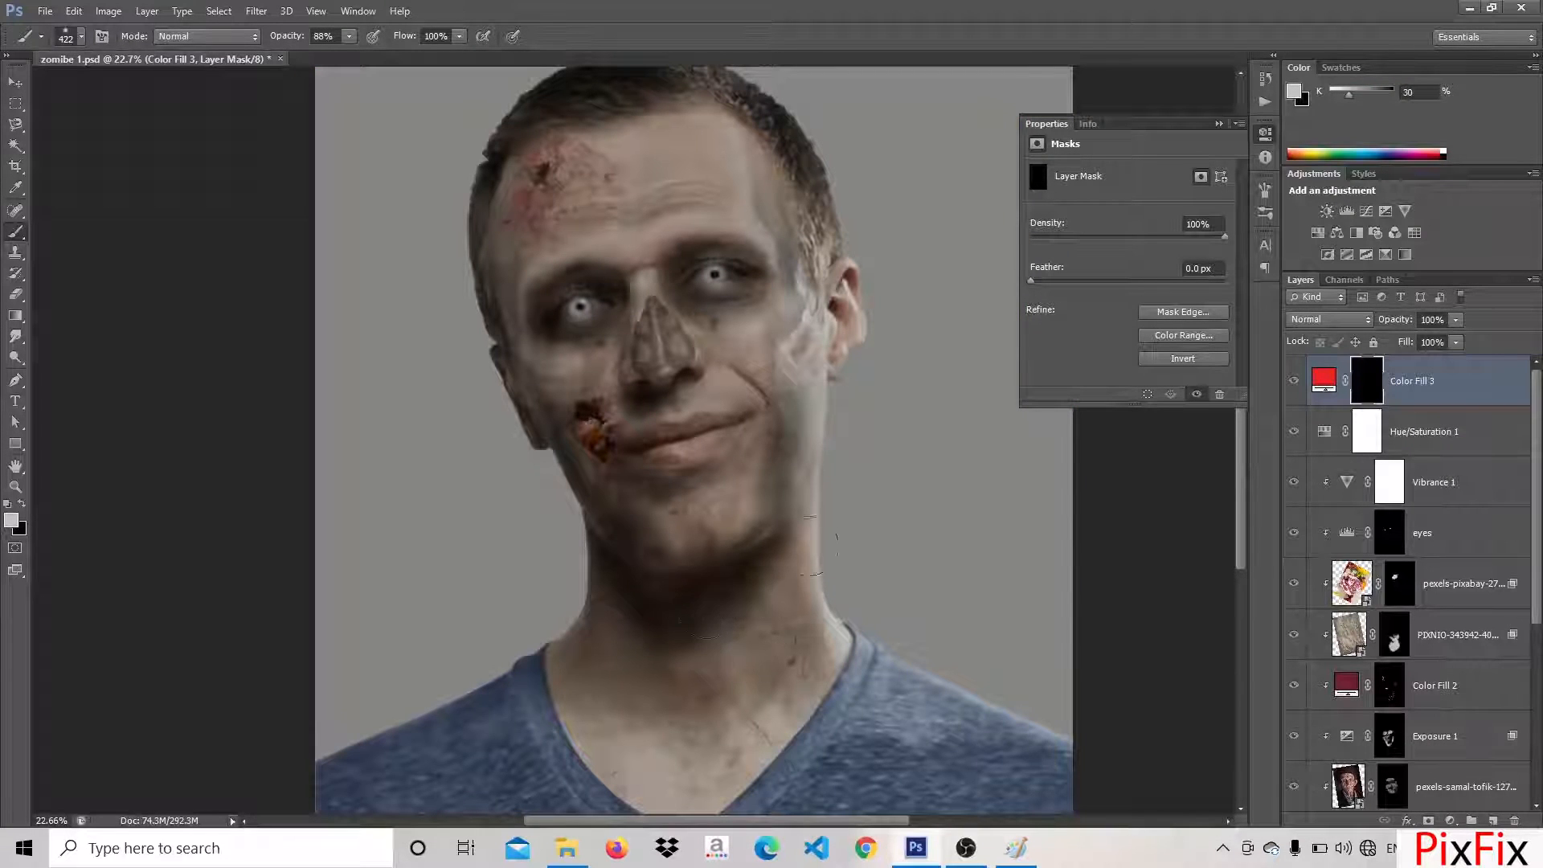
pyautogui.hotkey('ctrl', 'alt', 'g')
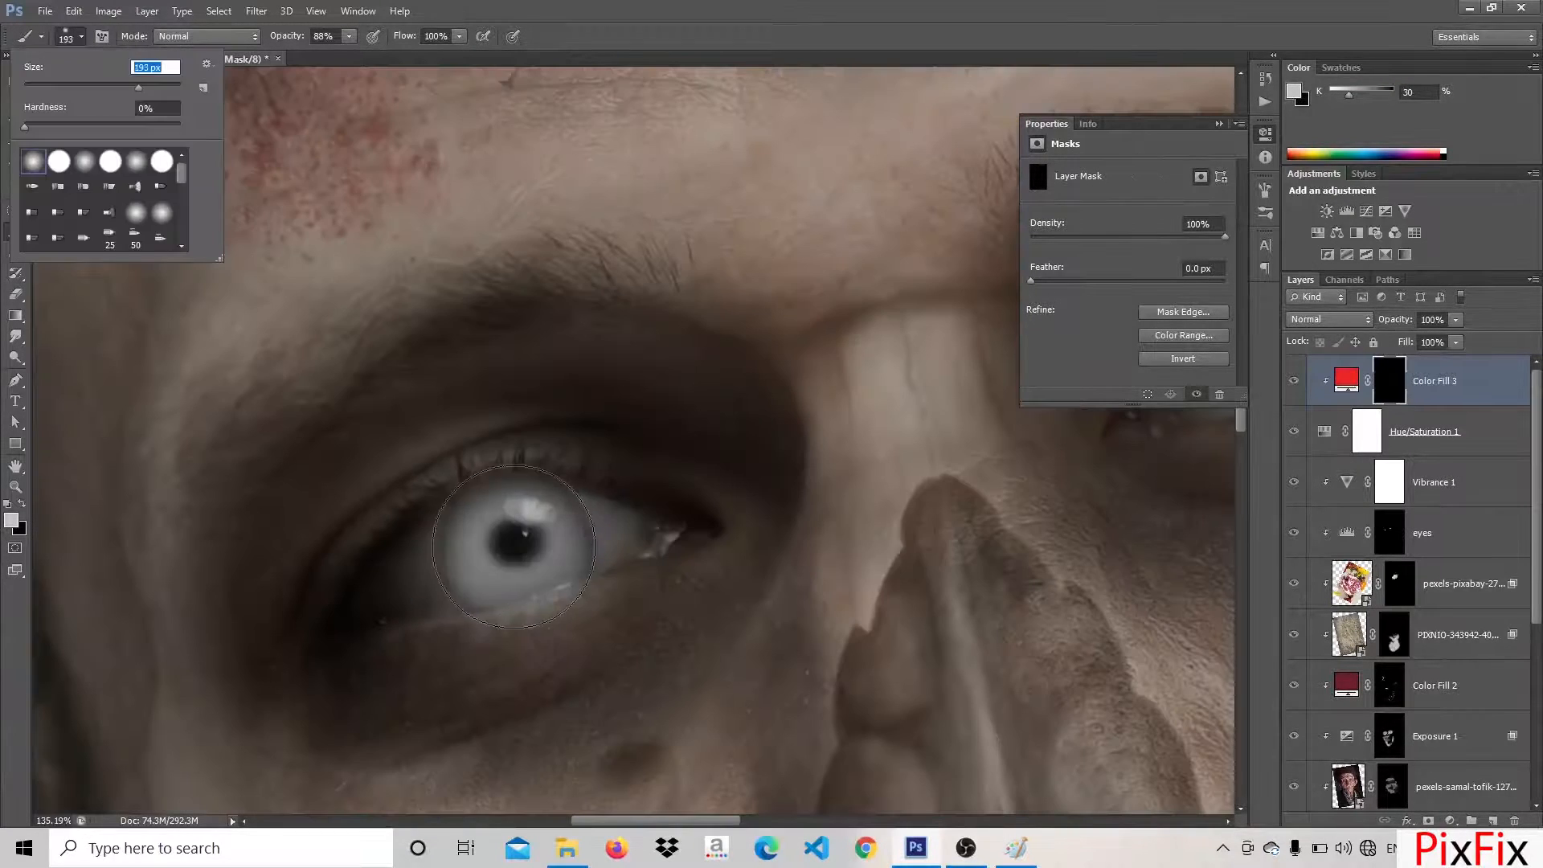
# Paint the red fill over the eye below the forehead wound, and mask it out of the iris with a 62 px brush
pyautogui.moveTo(514, 547); pyautogui.dragTo(524, 562)
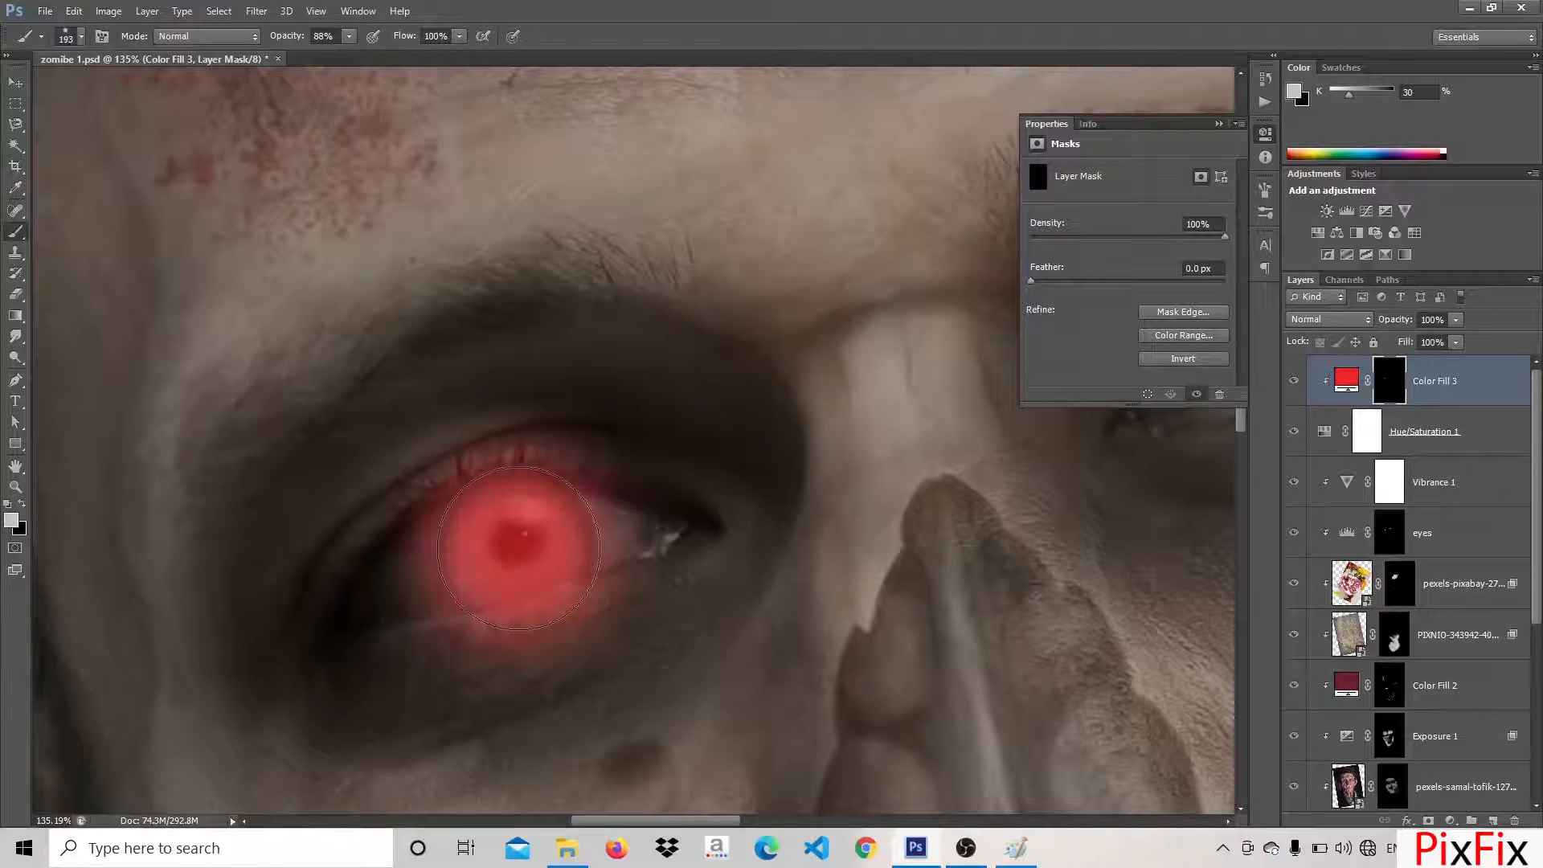
pyautogui.press('x')
pyautogui.click(78, 39)
pyautogui.moveTo(137, 88); pyautogui.dragTo(105, 90)
pyautogui.moveTo(521, 540); pyautogui.dragTo(519, 543)
pyautogui.click(82, 41)
pyautogui.moveTo(105, 90); pyautogui.dragTo(99, 90)
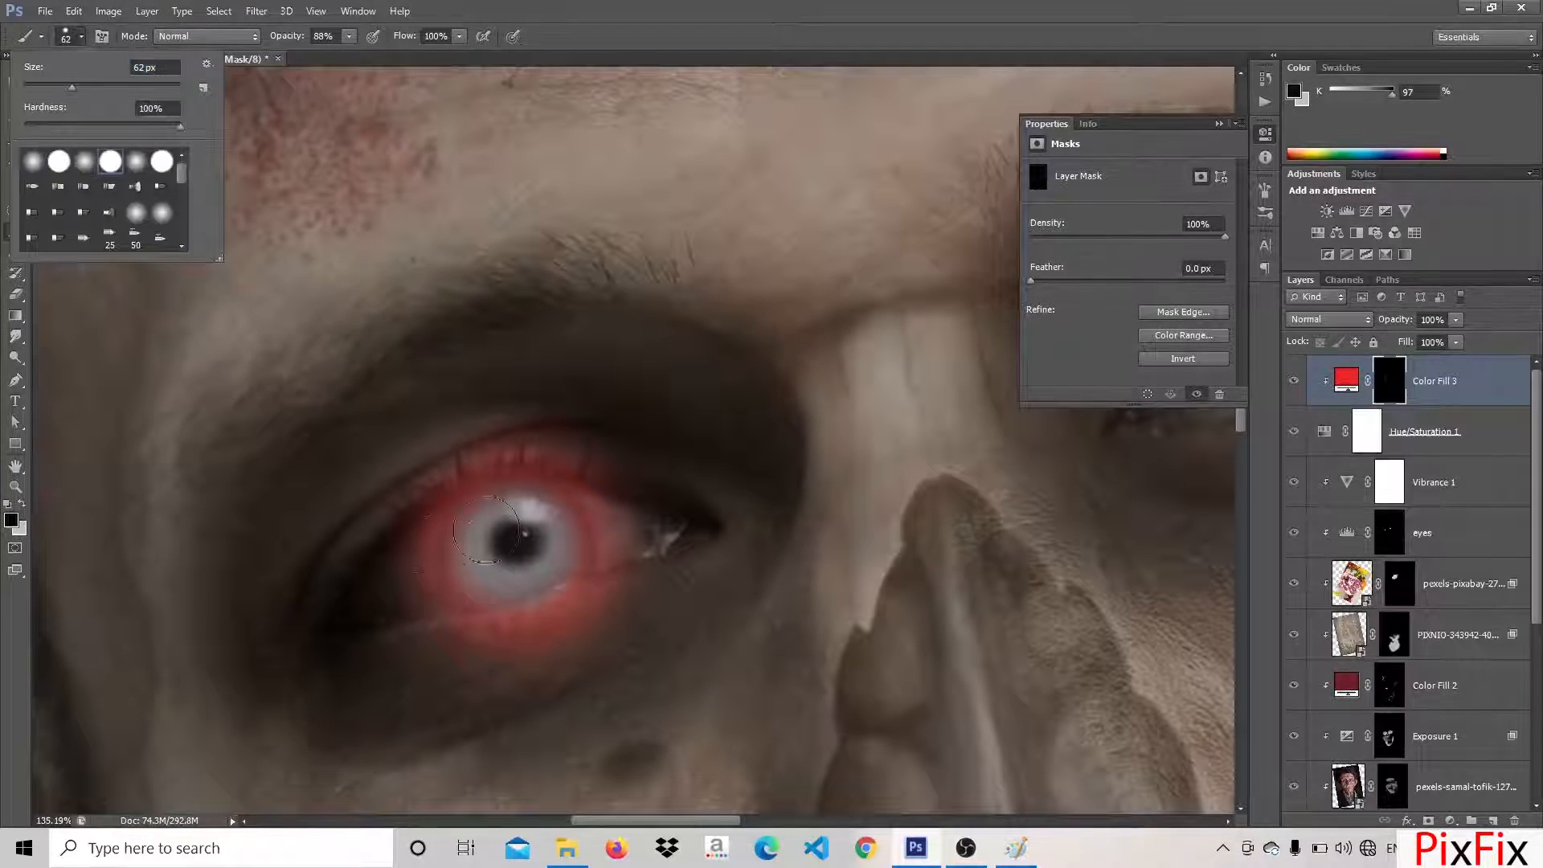
pyautogui.moveTo(515, 535)
pyautogui.mouseDown()
pyautogui.moveTo(527, 569)
pyautogui.moveTo(533, 522)
pyautogui.moveTo(476, 538)
pyautogui.moveTo(549, 537)
pyautogui.mouseUp()
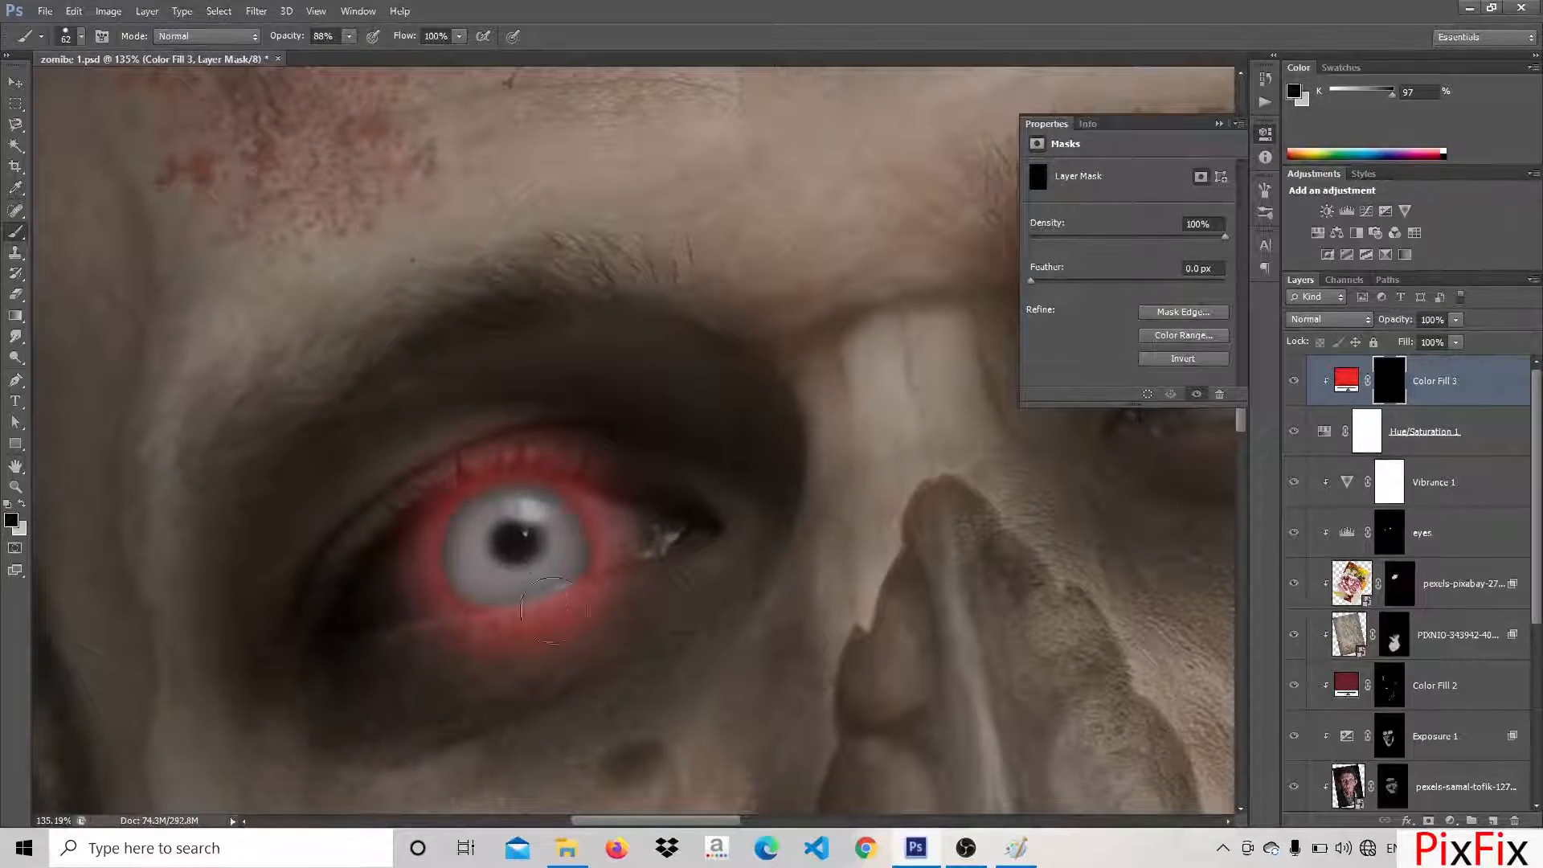
pyautogui.click(64, 40)
pyautogui.click(548, 524)
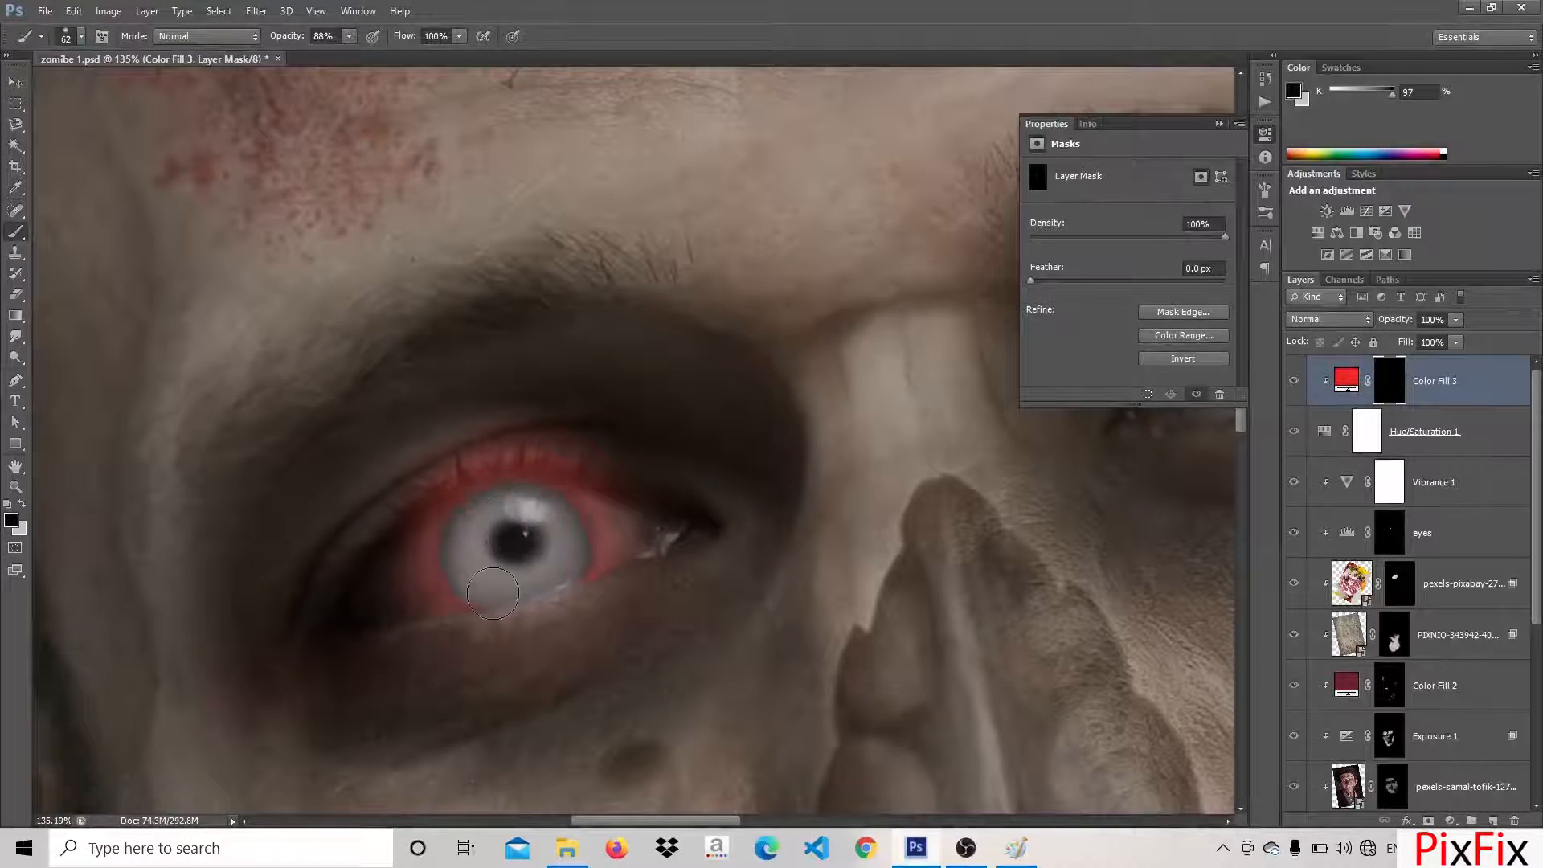
# Touch up the red along that eye's lower rim and mask out the excess around the iris and lids
pyautogui.press('x')
pyautogui.moveTo(548, 593); pyautogui.dragTo(436, 628)
pyautogui.press('x')
pyautogui.moveTo(481, 581); pyautogui.dragTo(547, 572)
pyautogui.moveTo(481, 648); pyautogui.dragTo(439, 655)
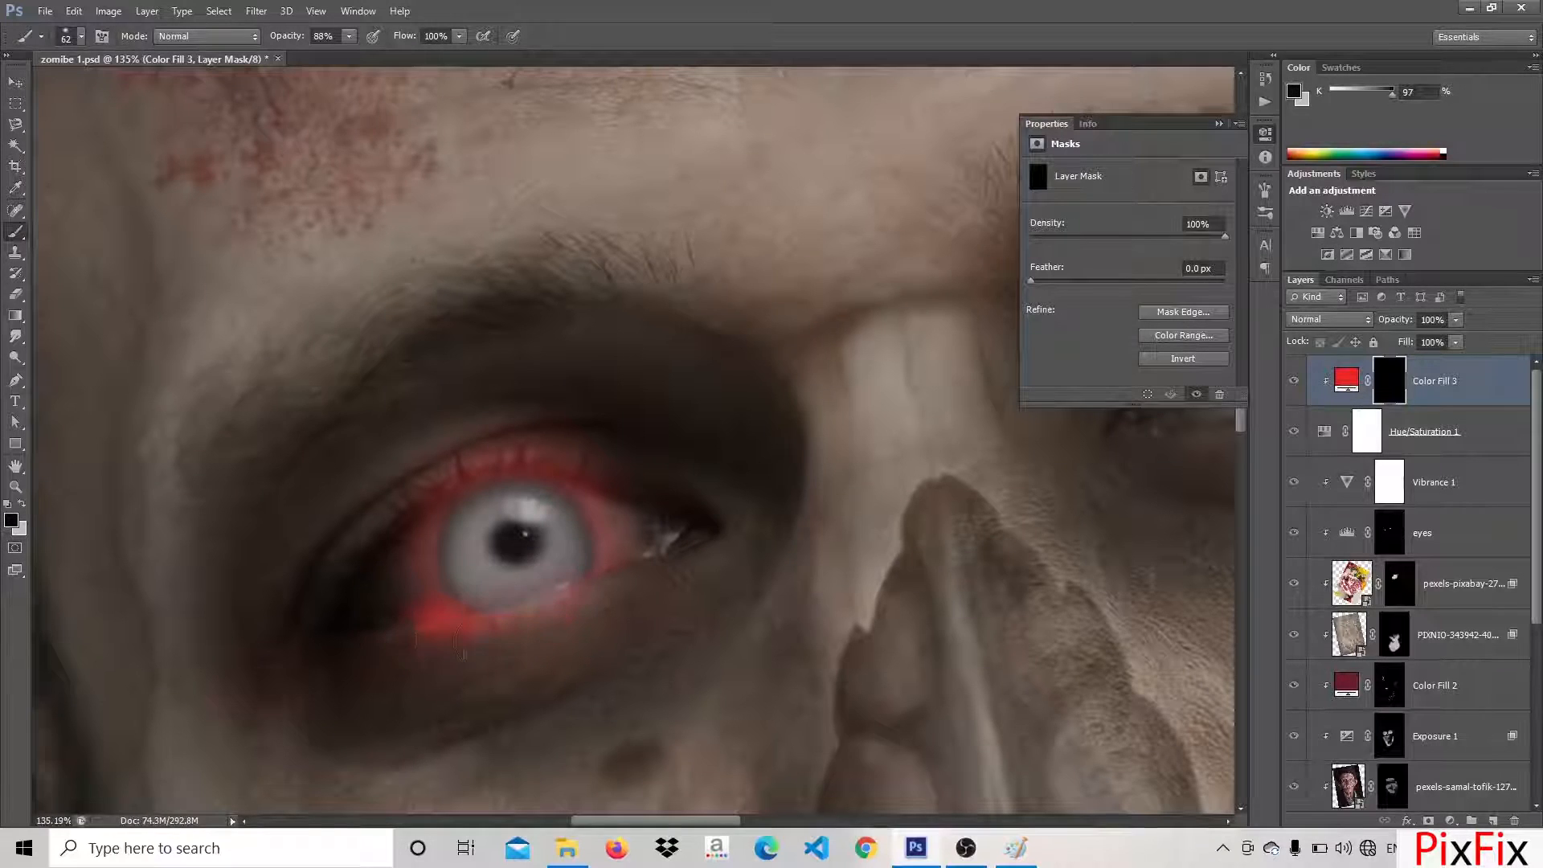
pyautogui.moveTo(500, 465); pyautogui.dragTo(616, 453)
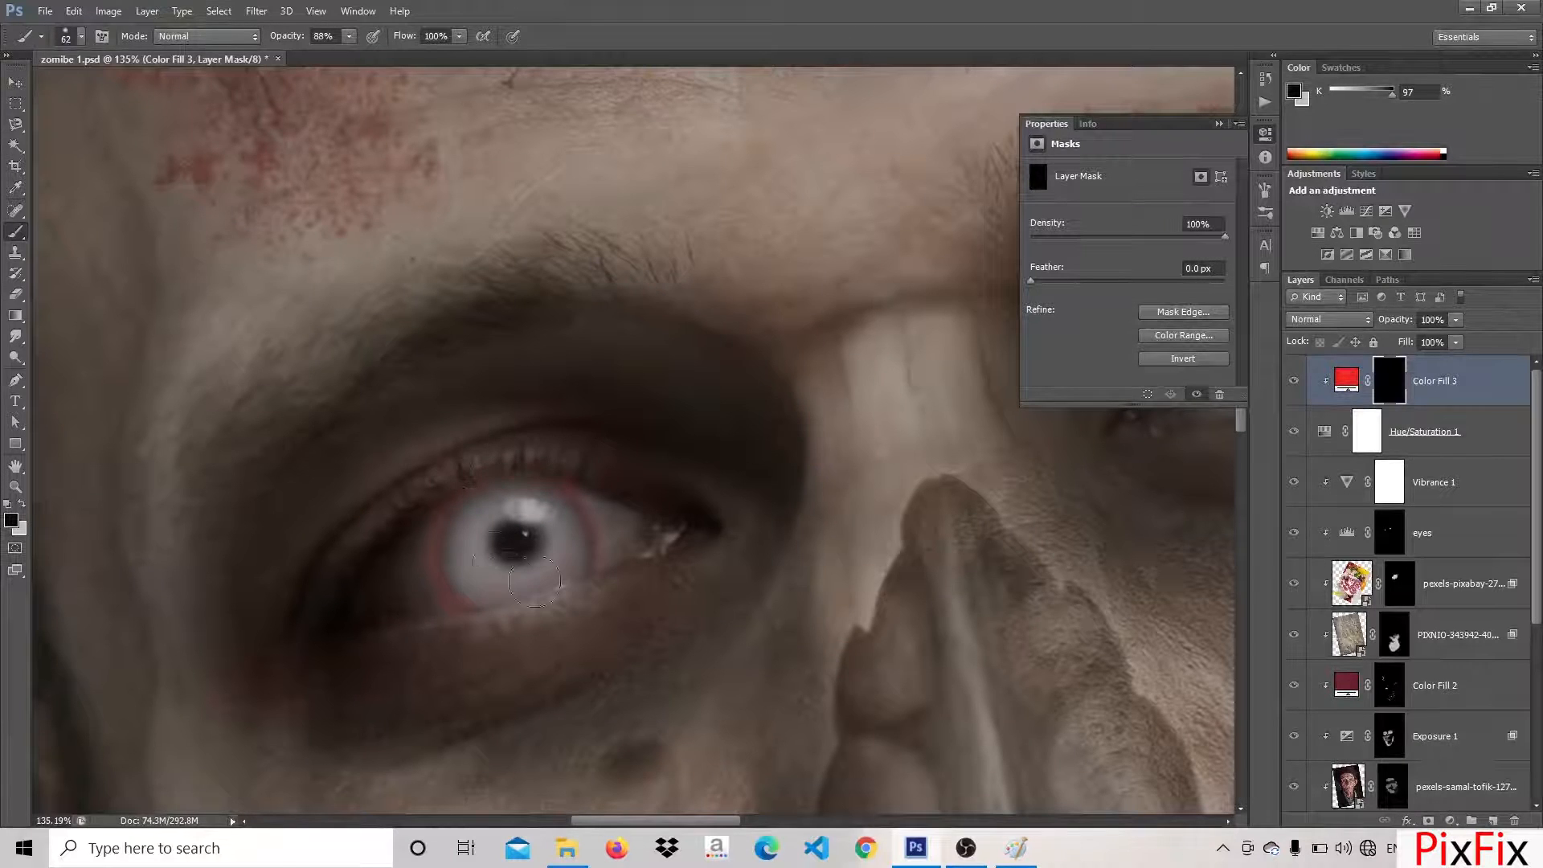
# Paint the red fill over the other eye and mask it out of the iris, leaving a red ring
pyautogui.scroll(-5, 537, 577)
pyautogui.moveTo(969, 412); pyautogui.dragTo(667, 487)
pyautogui.scroll(10, 786, 418)
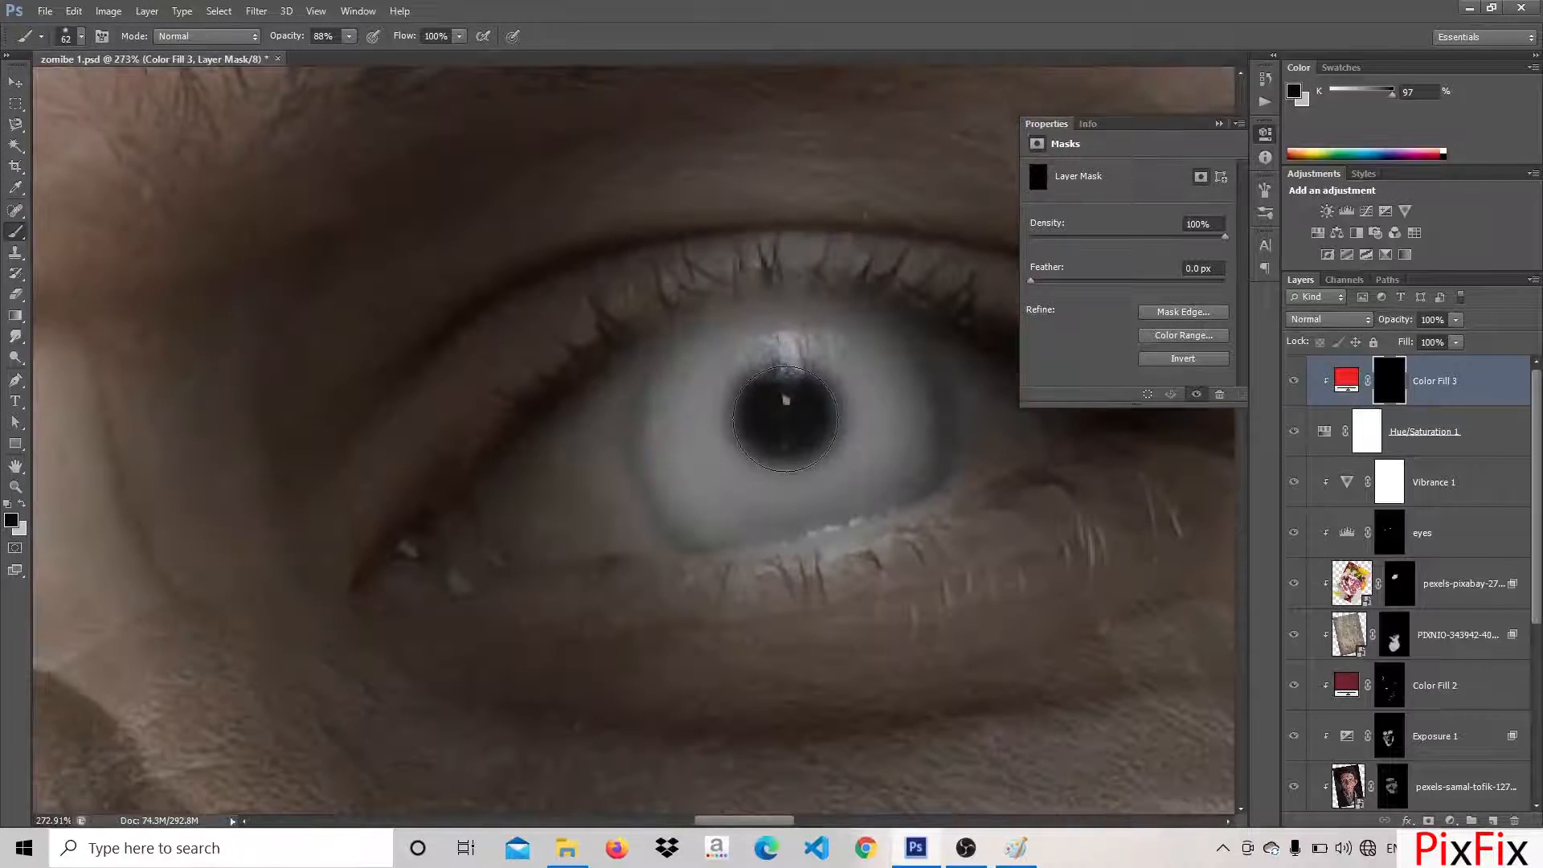
pyautogui.press('x')
pyautogui.moveTo(786, 419)
pyautogui.mouseDown()
pyautogui.moveTo(723, 355)
pyautogui.moveTo(676, 471)
pyautogui.moveTo(830, 520)
pyautogui.moveTo(900, 378)
pyautogui.moveTo(737, 356)
pyautogui.moveTo(818, 491)
pyautogui.moveTo(837, 413)
pyautogui.moveTo(713, 435)
pyautogui.moveTo(847, 476)
pyautogui.moveTo(795, 368)
pyautogui.moveTo(700, 450)
pyautogui.moveTo(870, 467)
pyautogui.moveTo(791, 366)
pyautogui.moveTo(707, 490)
pyautogui.mouseUp()
pyautogui.press('x')
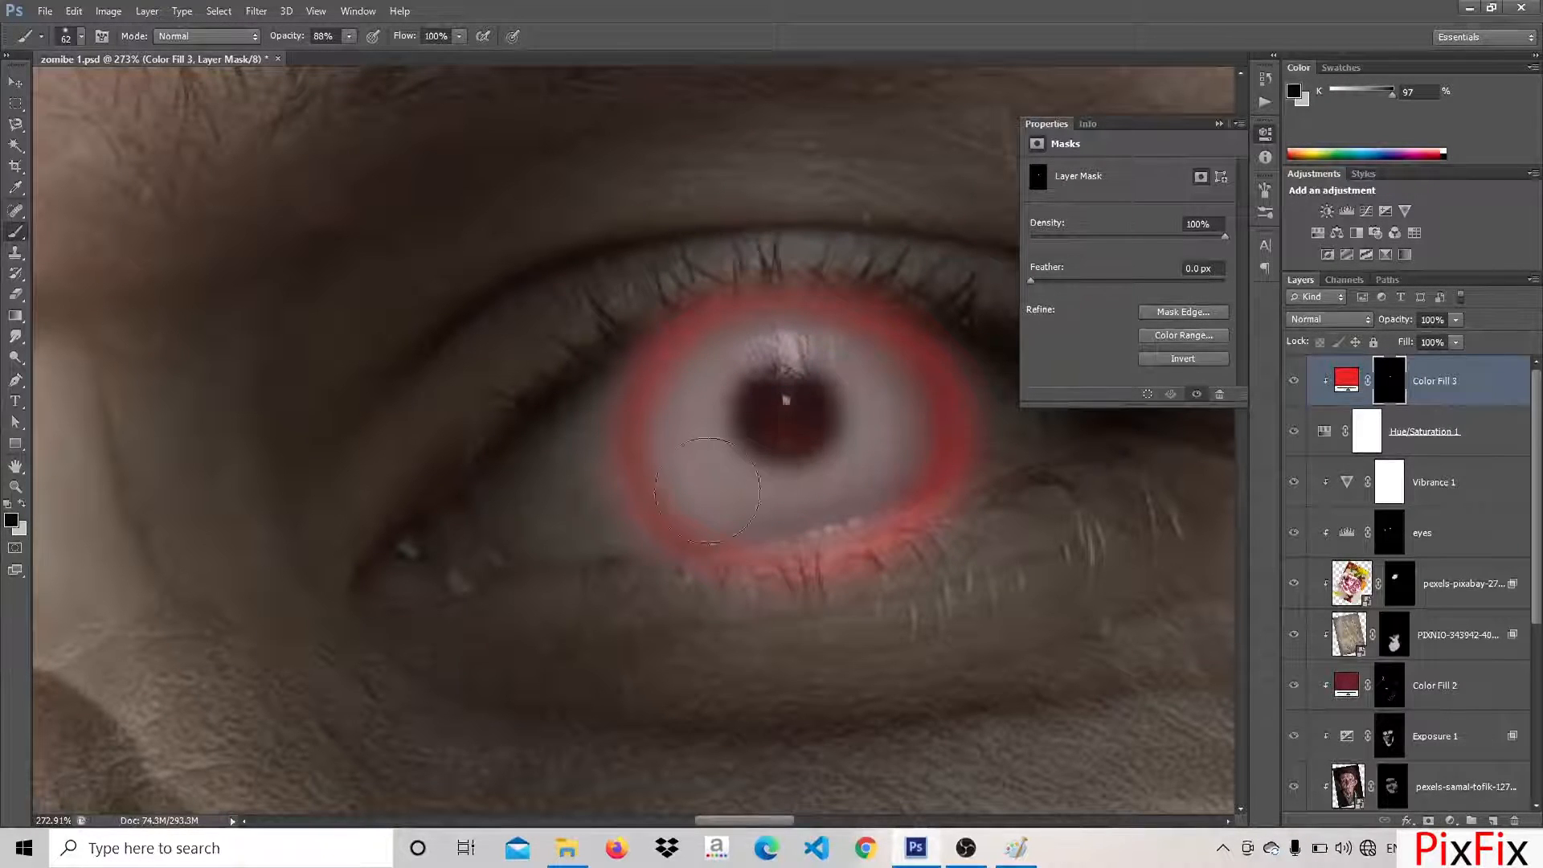
pyautogui.scroll(-3, 766, 553)
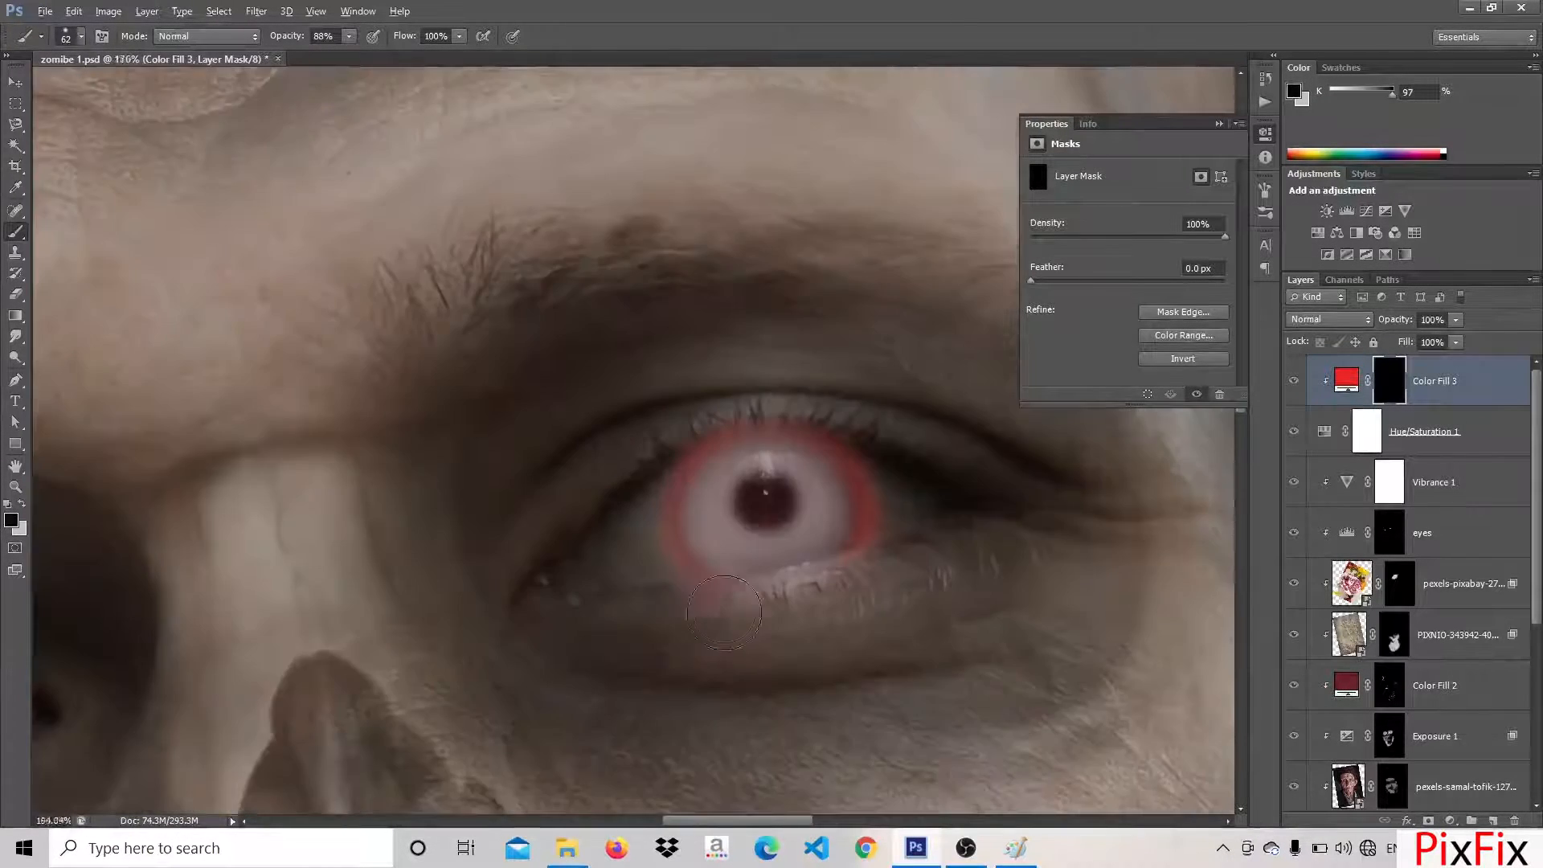
# Thin the red ring by masking it off the lids and retouch its upper edge on the fill's mask
pyautogui.scroll(3, 729, 528)
pyautogui.scroll(-5, 691, 691)
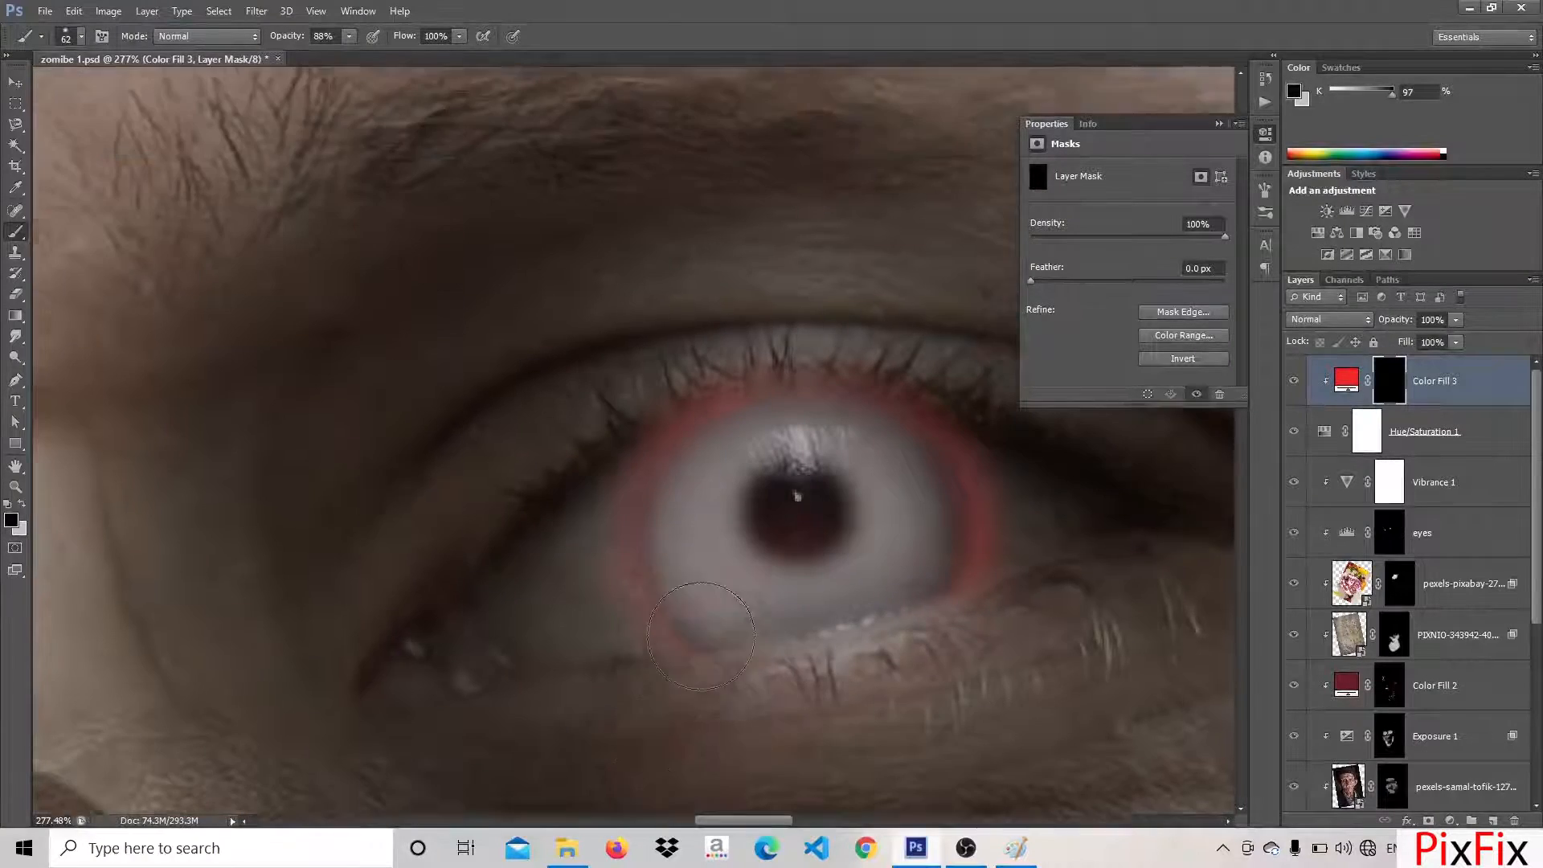
pyautogui.scroll(5, 769, 567)
pyautogui.scroll(-2, 803, 506)
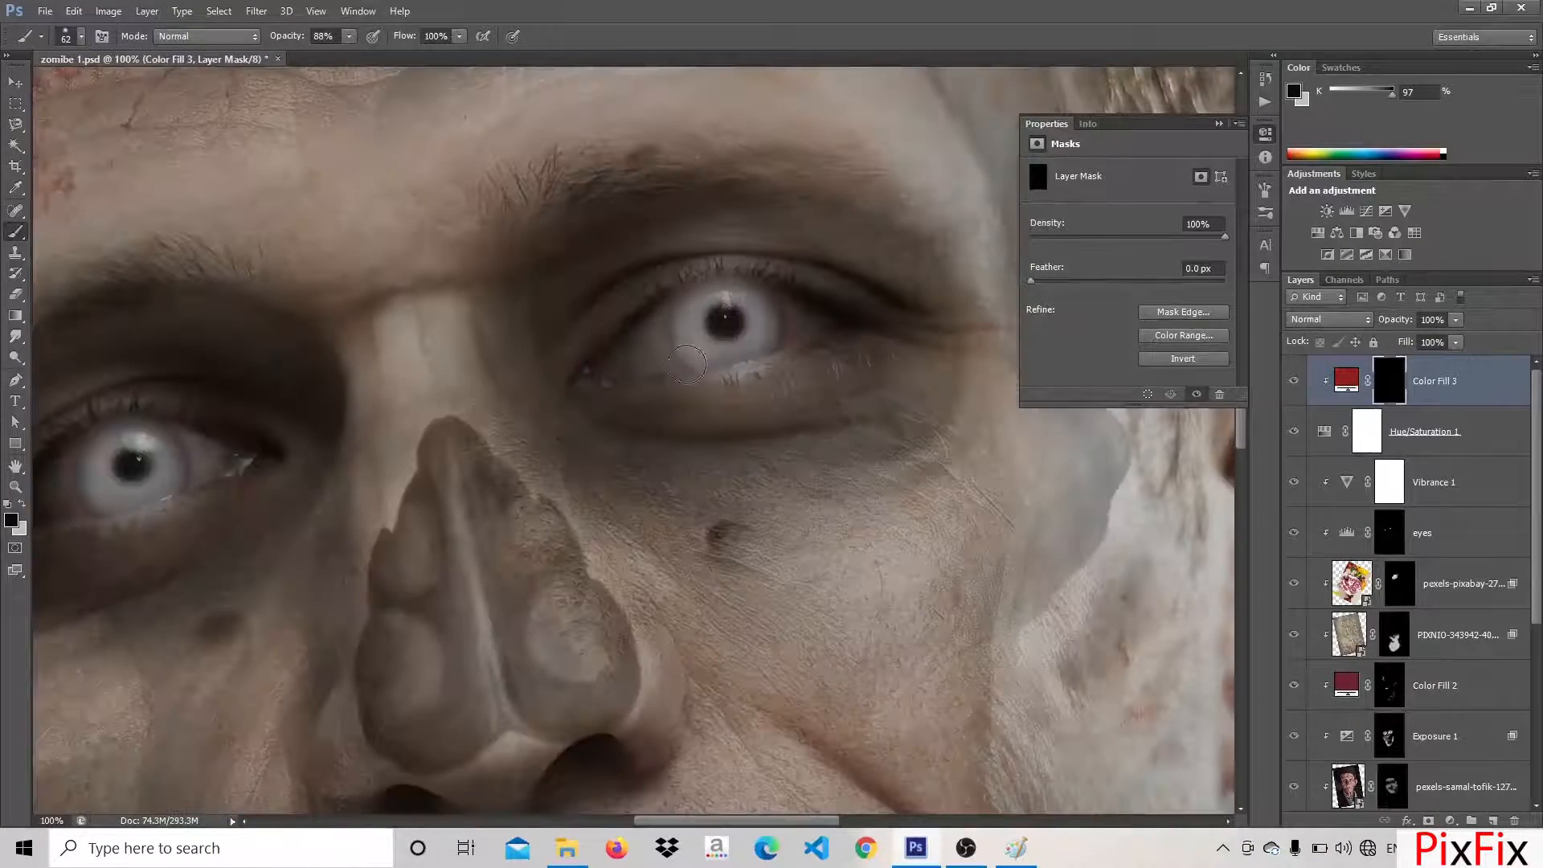
pyautogui.press('x')
pyautogui.moveTo(685, 302)
pyautogui.mouseDown()
pyautogui.moveTo(676, 337)
pyautogui.moveTo(784, 322)
pyautogui.mouseUp()
pyautogui.press('x')
# Try reshaping the red ring with further mask strokes around the iris, and undo the last strokes
pyautogui.moveTo(741, 246)
pyautogui.mouseDown()
pyautogui.moveTo(653, 311)
pyautogui.moveTo(719, 388)
pyautogui.mouseUp()
pyautogui.press('x')
pyautogui.moveTo(789, 309)
pyautogui.mouseDown()
pyautogui.moveTo(773, 379)
pyautogui.moveTo(820, 350)
pyautogui.mouseUp()
pyautogui.press('x')
pyautogui.moveTo(442, 475); pyautogui.dragTo(558, 468)
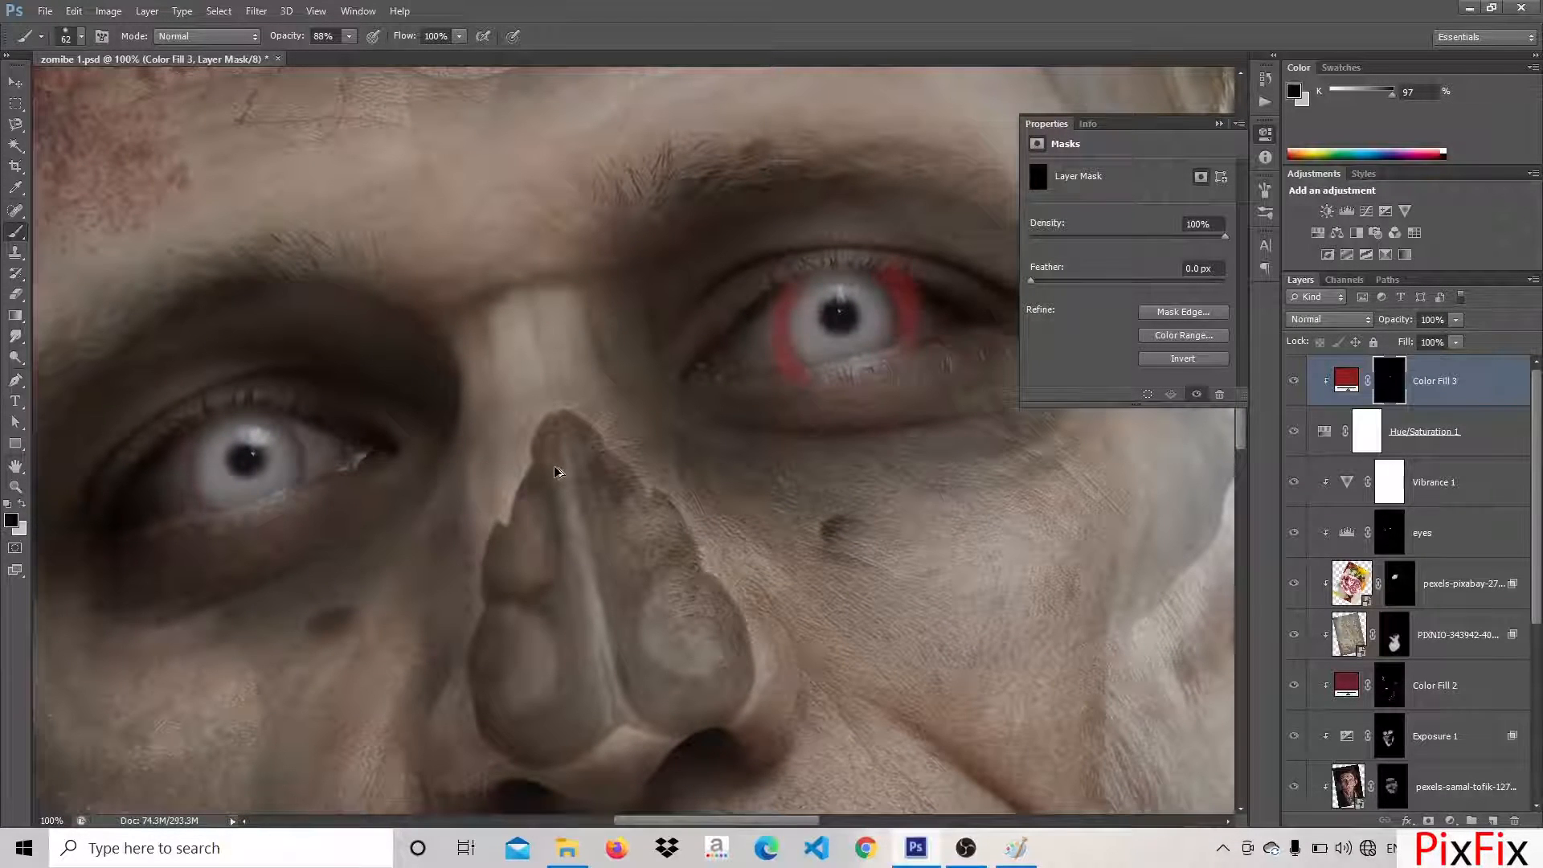
pyautogui.hotkey('ctrl', 'alt', 'z')
pyautogui.hotkey('ctrl', 'alt', 'z')
# Paint the red fill over both irises on the mask, using a soft 92 px brush with 0% hardness
pyautogui.press('x')
pyautogui.moveTo(220, 524)
pyautogui.mouseDown()
pyautogui.moveTo(201, 454)
pyautogui.moveTo(233, 430)
pyautogui.moveTo(278, 471)
pyautogui.mouseUp()
pyautogui.click(81, 38)
pyautogui.moveTo(82, 87); pyautogui.dragTo(93, 87)
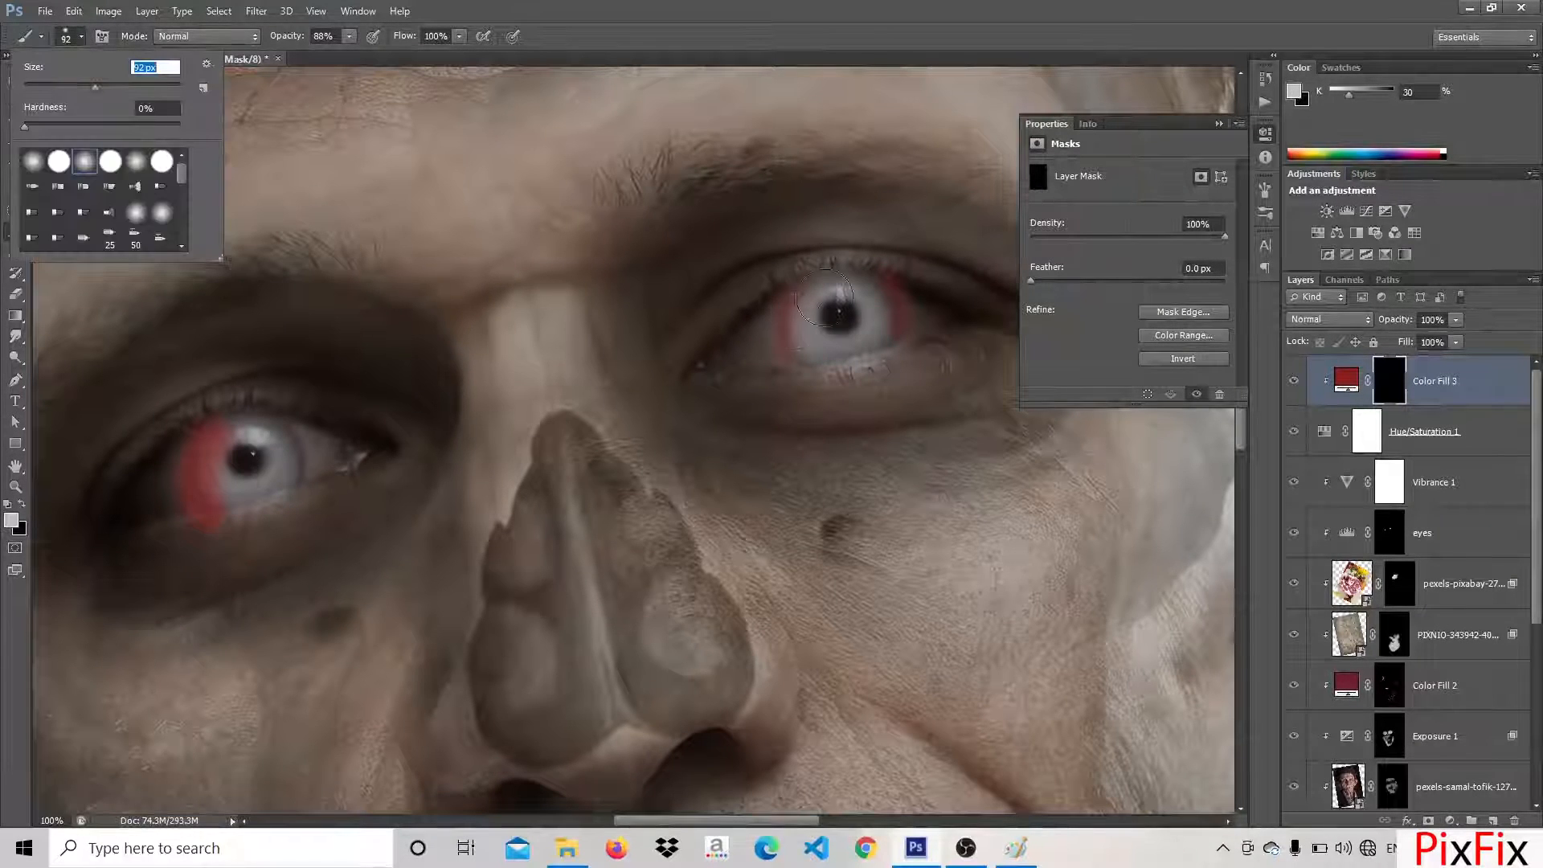
pyautogui.moveTo(840, 318)
pyautogui.mouseDown()
pyautogui.moveTo(828, 321)
pyautogui.moveTo(860, 310)
pyautogui.mouseUp()
pyautogui.moveTo(239, 442)
pyautogui.mouseDown()
pyautogui.moveTo(254, 488)
pyautogui.moveTo(285, 475)
pyautogui.moveTo(241, 518)
pyautogui.moveTo(290, 495)
pyautogui.mouseUp()
# Mask the red out of the pupils and irises of both eyes, keeping only a faint tint at the edges
pyautogui.press('x')
pyautogui.moveTo(804, 366); pyautogui.dragTo(860, 390)
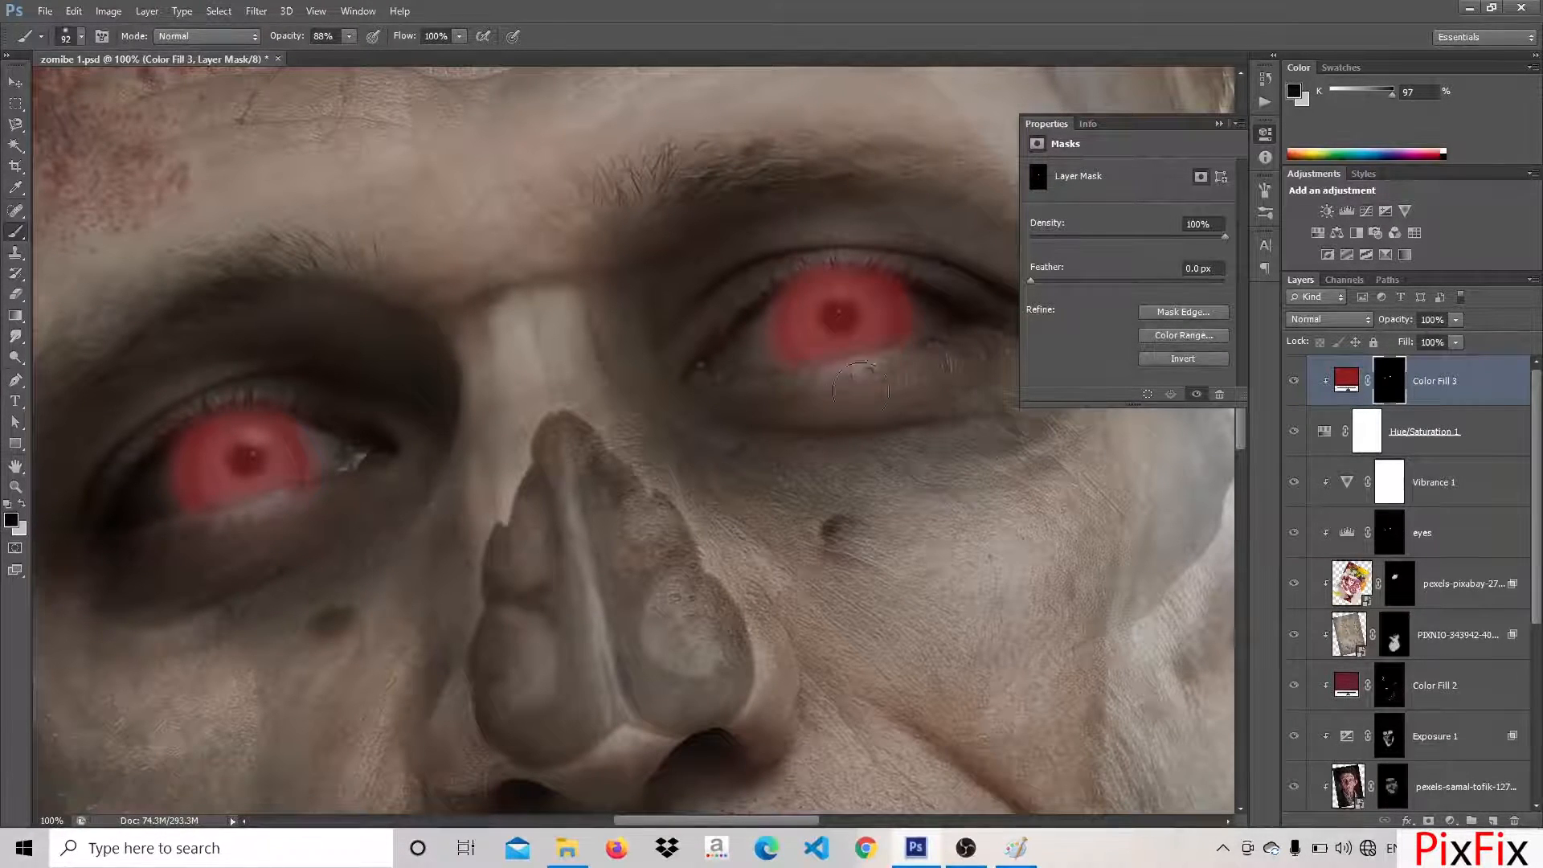
pyautogui.moveTo(819, 330)
pyautogui.mouseDown()
pyautogui.moveTo(836, 302)
pyautogui.moveTo(864, 328)
pyautogui.moveTo(827, 337)
pyautogui.moveTo(824, 297)
pyautogui.moveTo(855, 319)
pyautogui.moveTo(853, 299)
pyautogui.moveTo(842, 347)
pyautogui.mouseUp()
pyautogui.moveTo(888, 225); pyautogui.dragTo(746, 382)
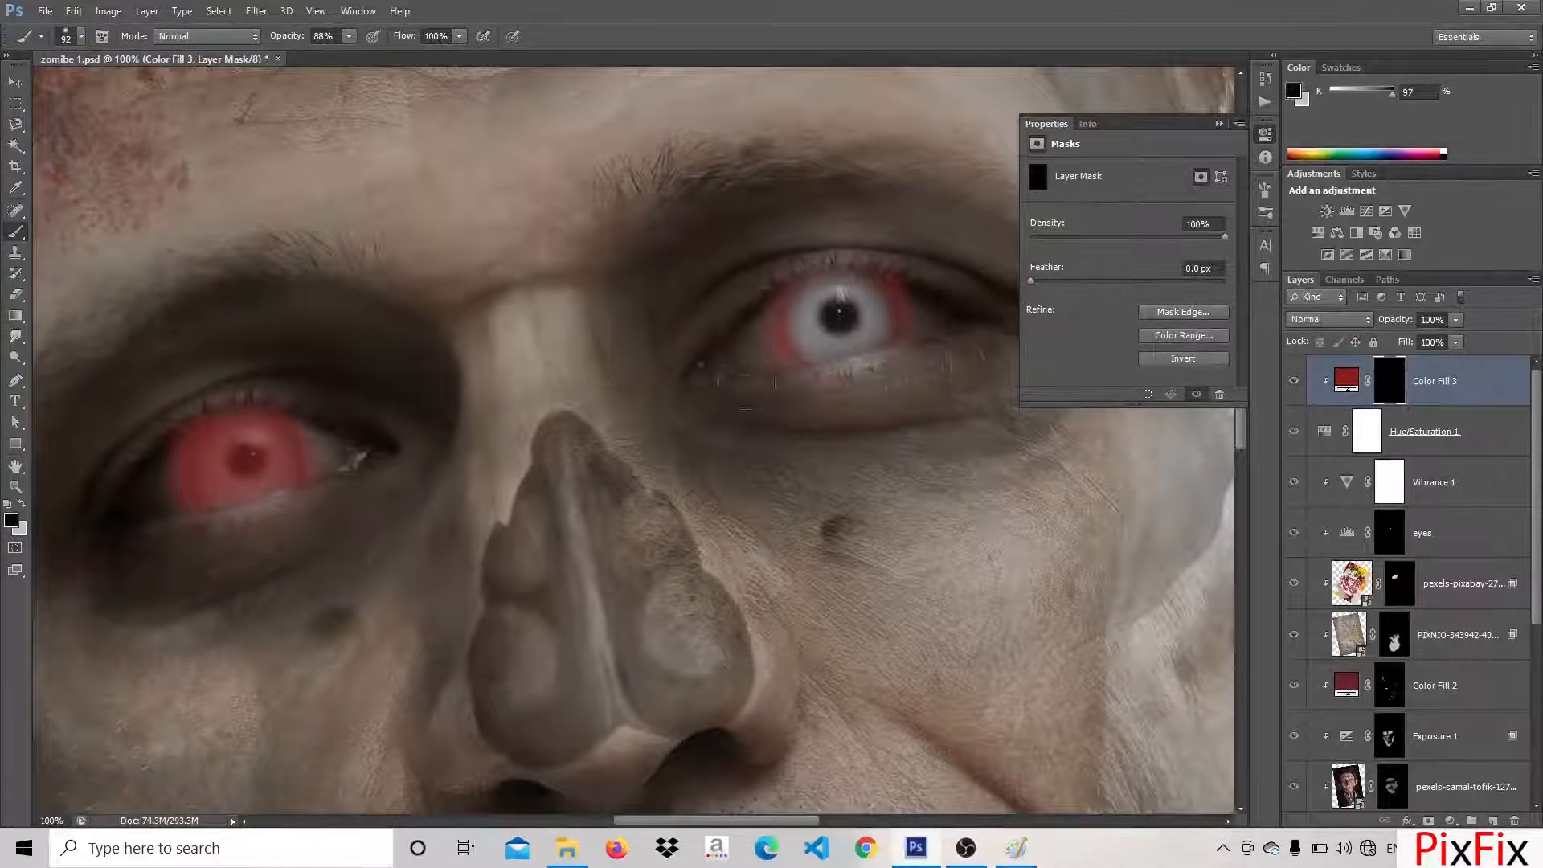
pyautogui.moveTo(311, 434); pyautogui.dragTo(233, 467)
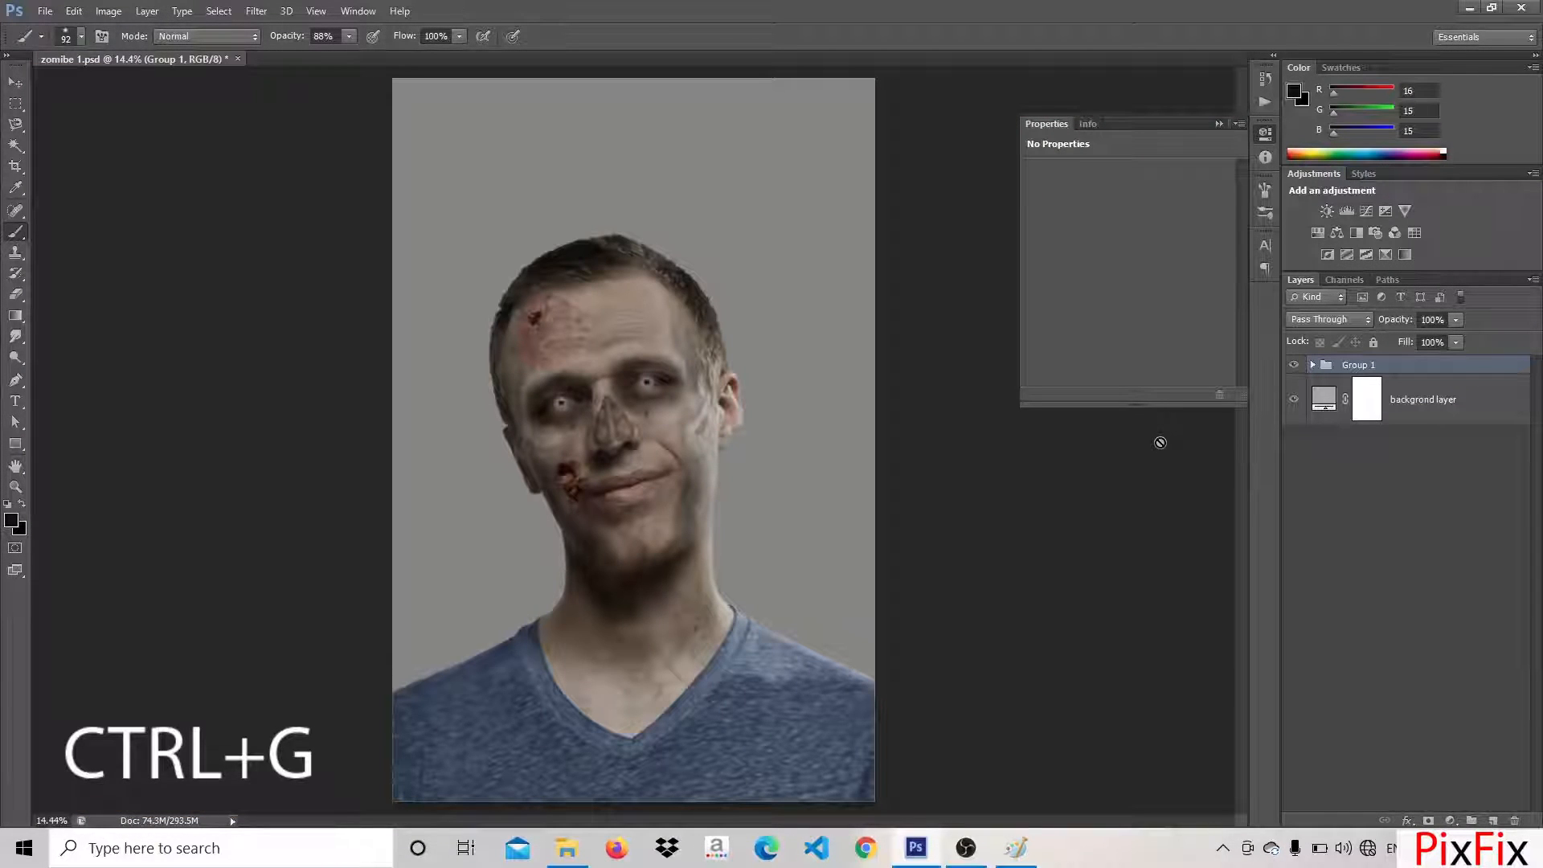
# Rename the layer group as zombie
pyautogui.doubleClick(1358, 366)
pyautogui.write('zom')
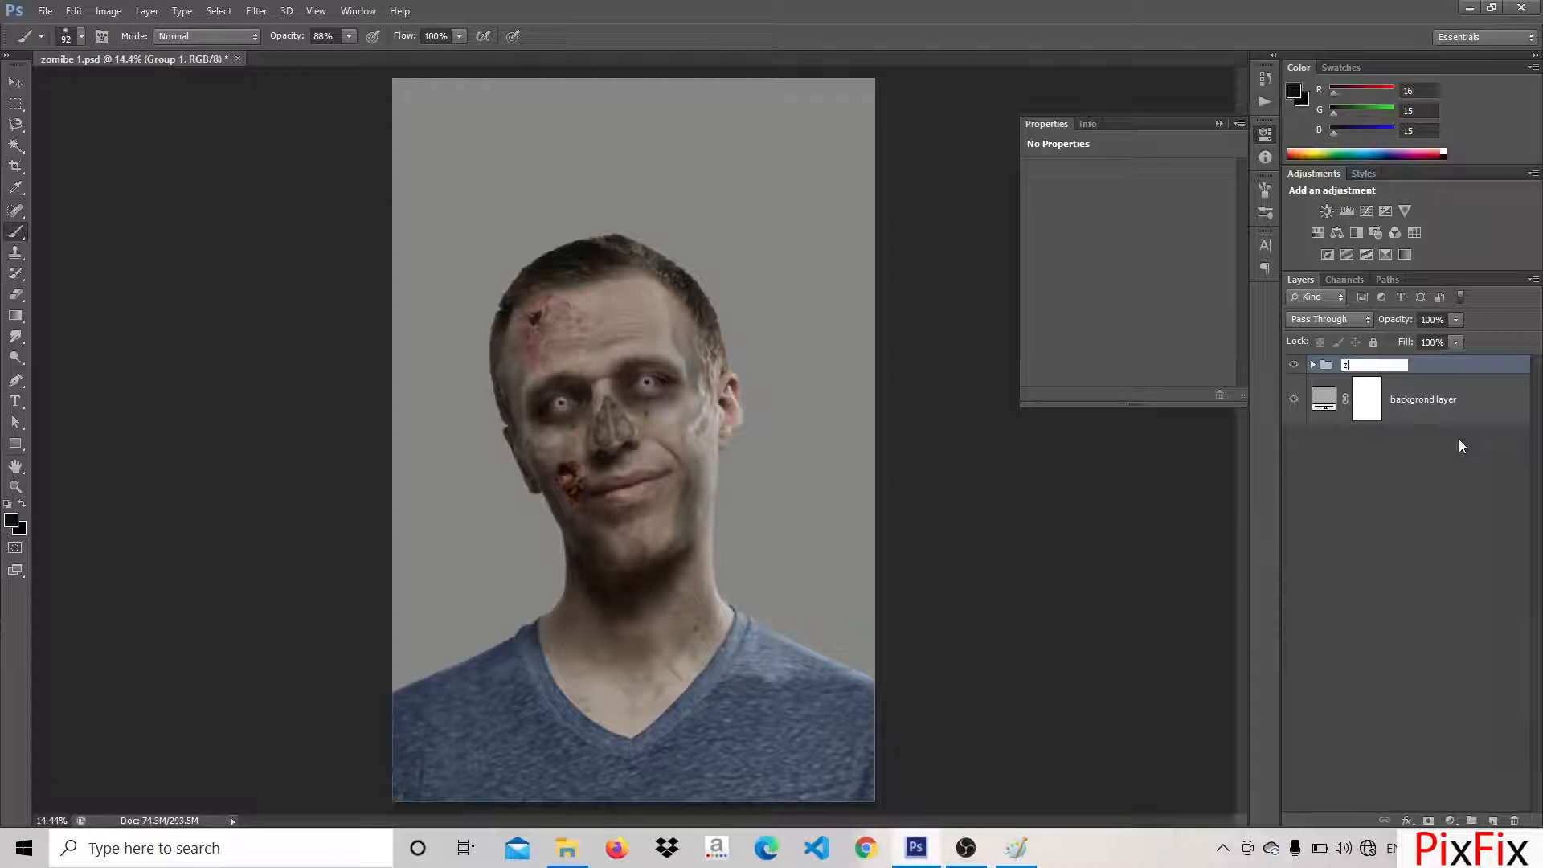
pyautogui.write('bie')
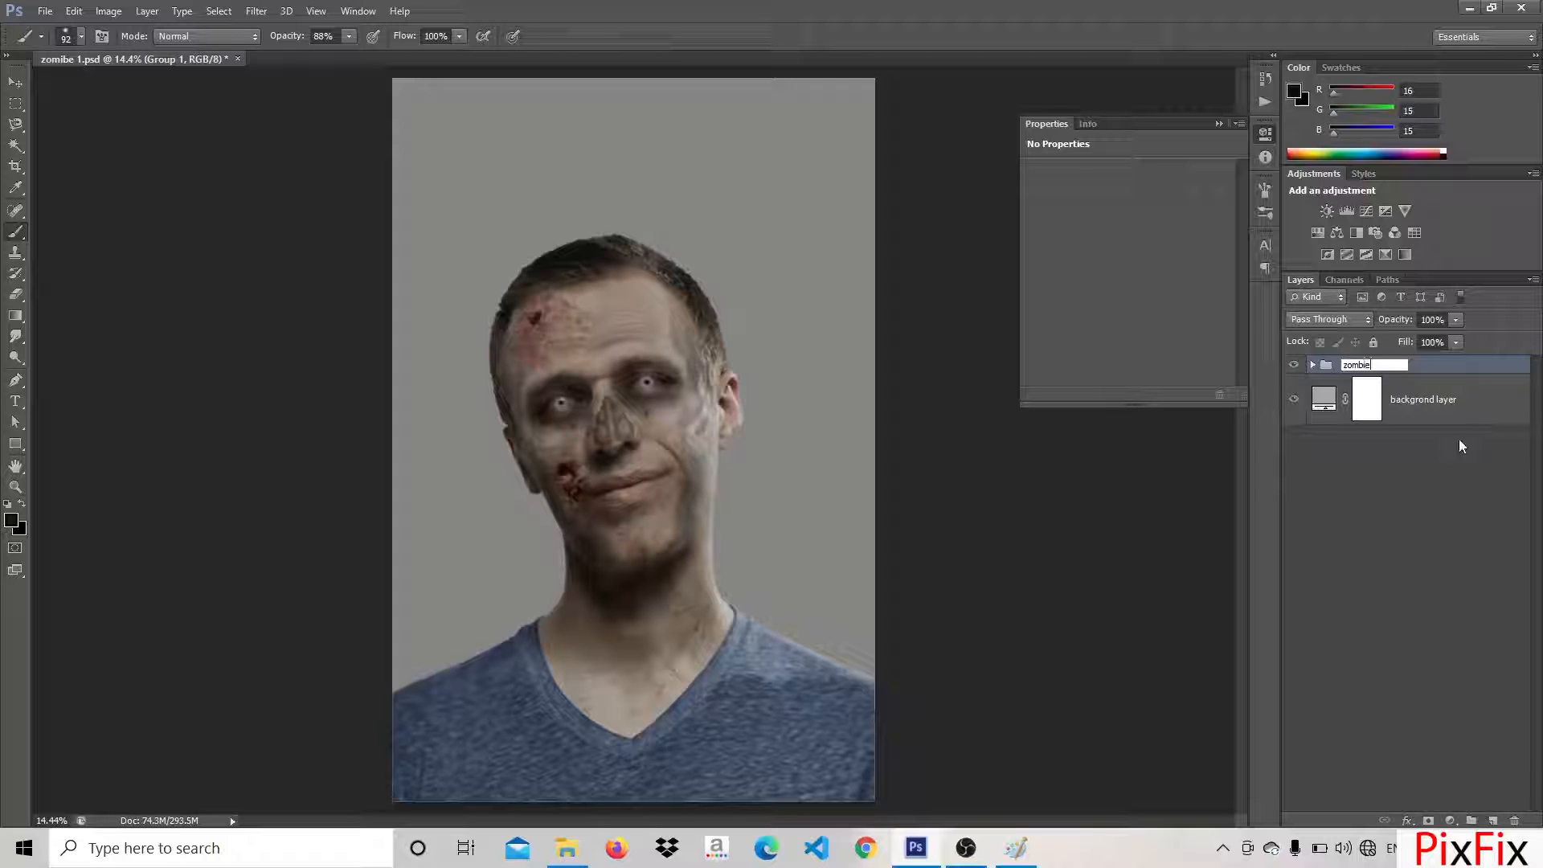
pyautogui.press('Return')
# Recolour the background fill near-black, duplicate it above the zombie group and paint its mask to darken the head's edges
pyautogui.doubleClick(1324, 399)
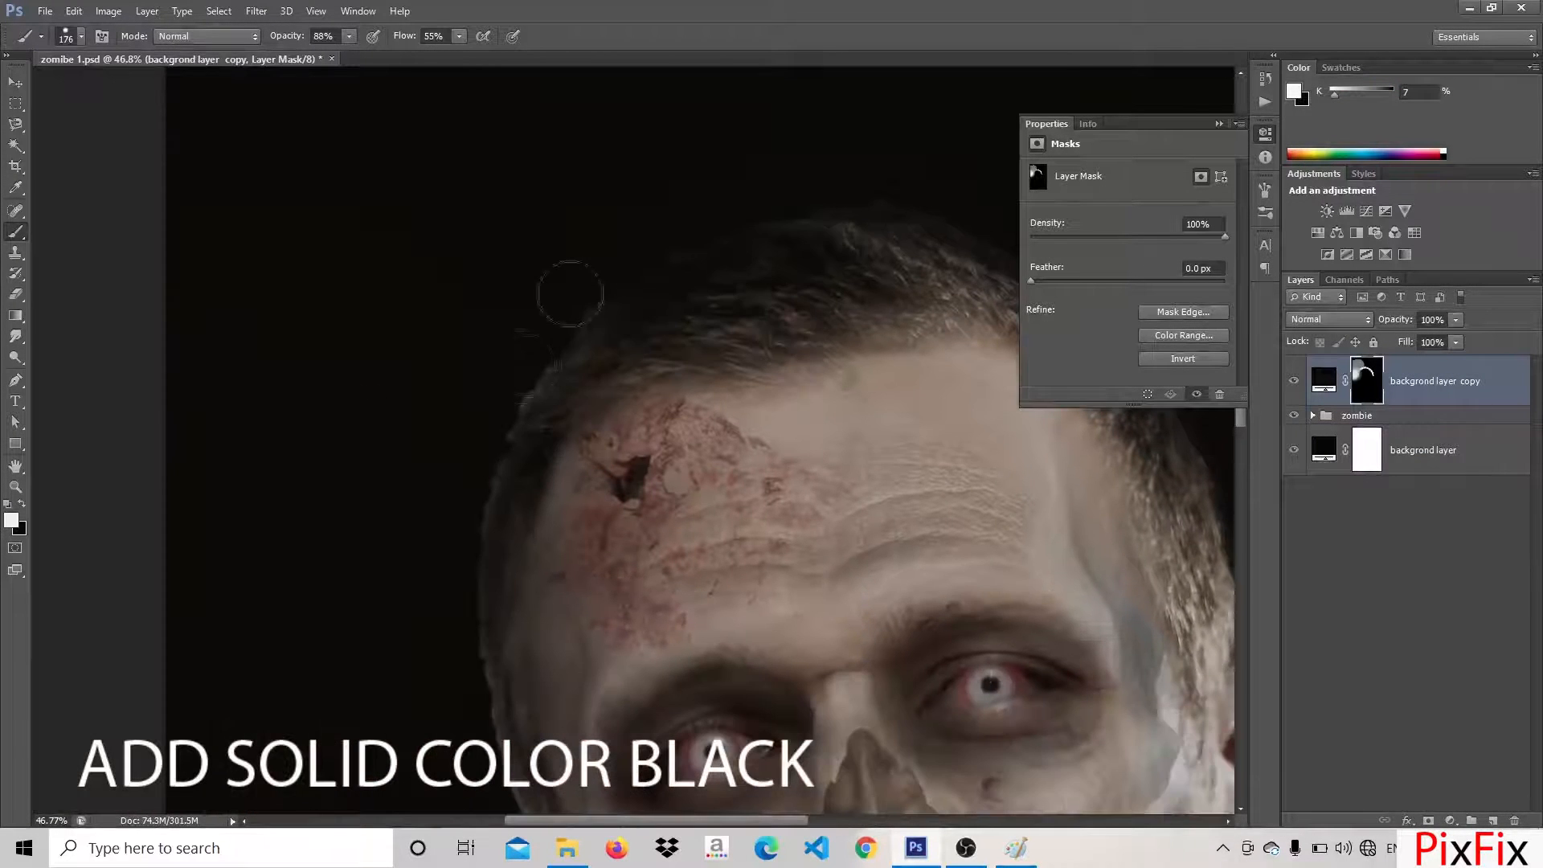
pyautogui.moveTo(492, 402)
pyautogui.mouseDown()
pyautogui.moveTo(627, 224)
pyautogui.moveTo(603, 513)
pyautogui.moveTo(633, 635)
pyautogui.mouseUp()
pyautogui.moveTo(524, 681); pyautogui.dragTo(524, 297)
pyautogui.scroll(-6, 574, 270)
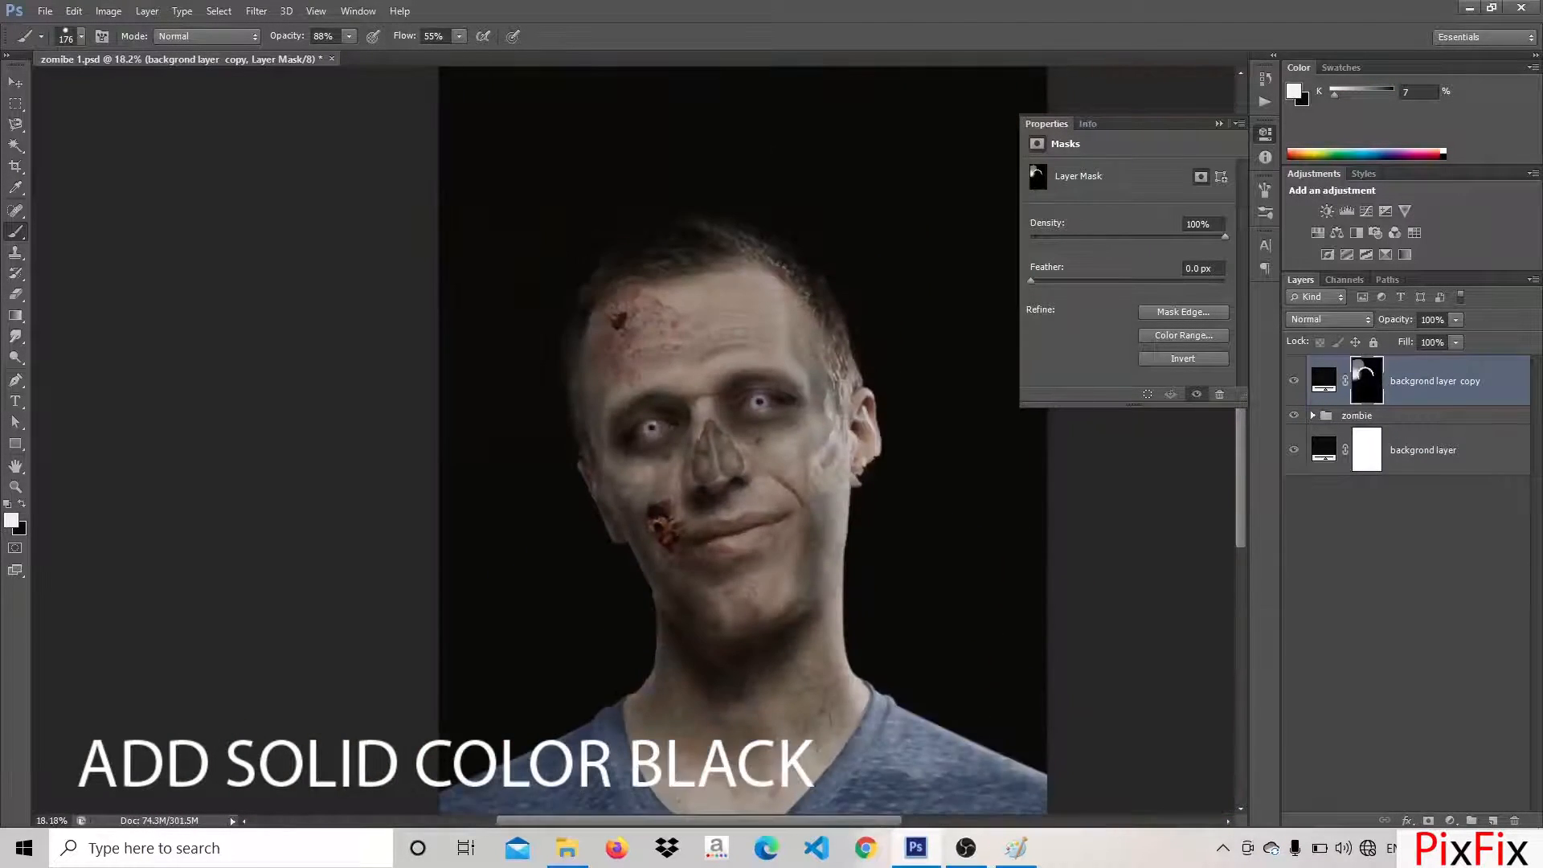
pyautogui.scroll(5, 619, 466)
pyautogui.scroll(-2, 619, 466)
# With a soft 442 px brush, paint the black copy's mask along the hair, face edge, neck and shoulder
pyautogui.click(80, 40)
pyautogui.moveTo(127, 89); pyautogui.dragTo(161, 90)
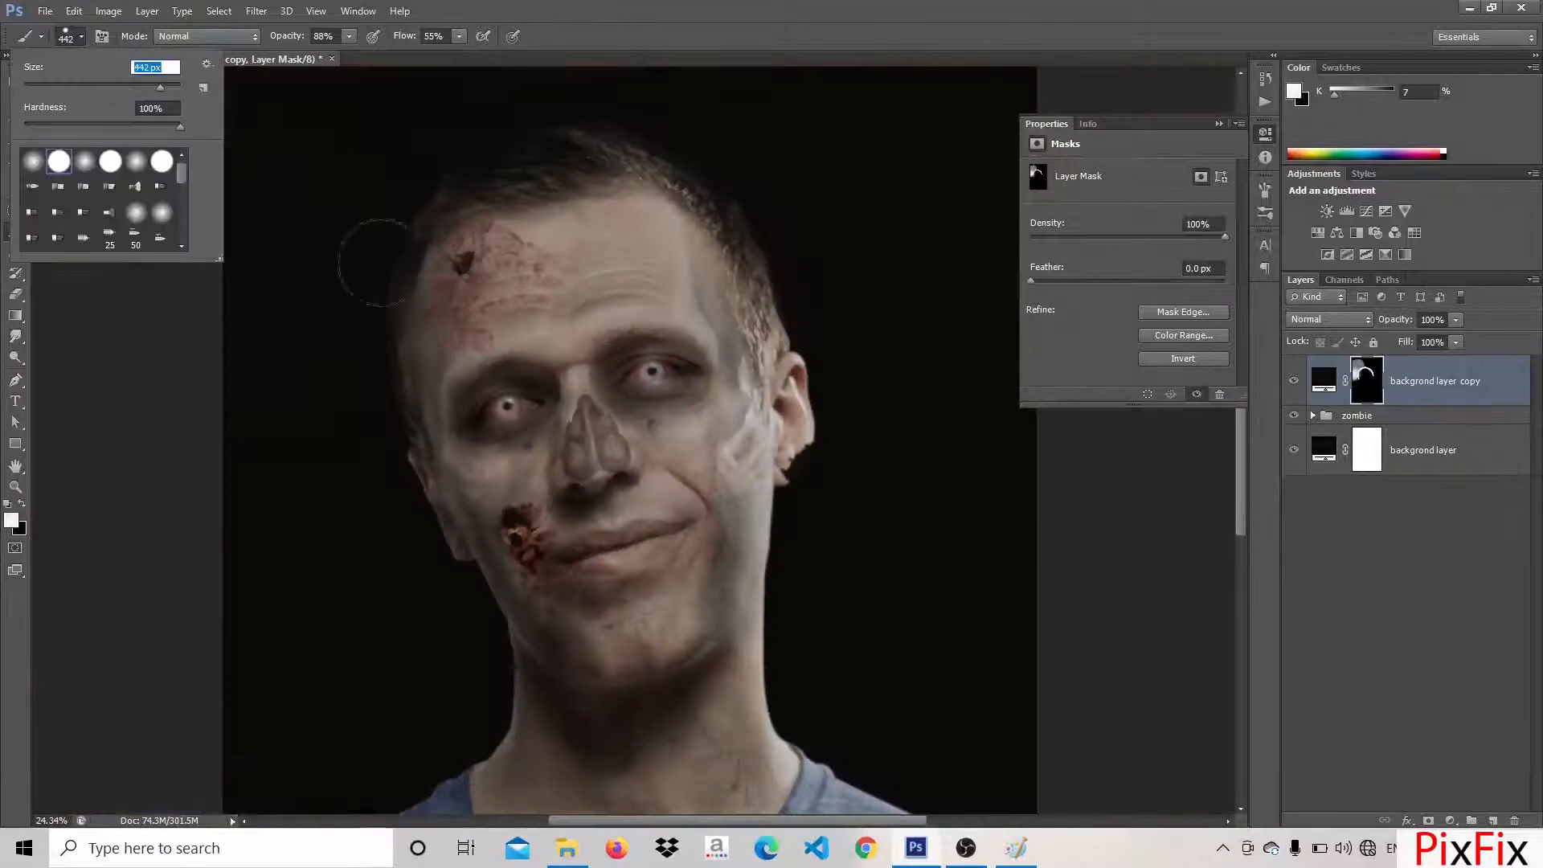
pyautogui.click(34, 162)
pyautogui.click(366, 401)
pyautogui.moveTo(514, 141)
pyautogui.mouseDown()
pyautogui.moveTo(771, 267)
pyautogui.moveTo(844, 331)
pyautogui.moveTo(796, 589)
pyautogui.moveTo(836, 737)
pyautogui.moveTo(661, 485)
pyautogui.mouseUp()
pyautogui.moveTo(707, 522); pyautogui.dragTo(921, 664)
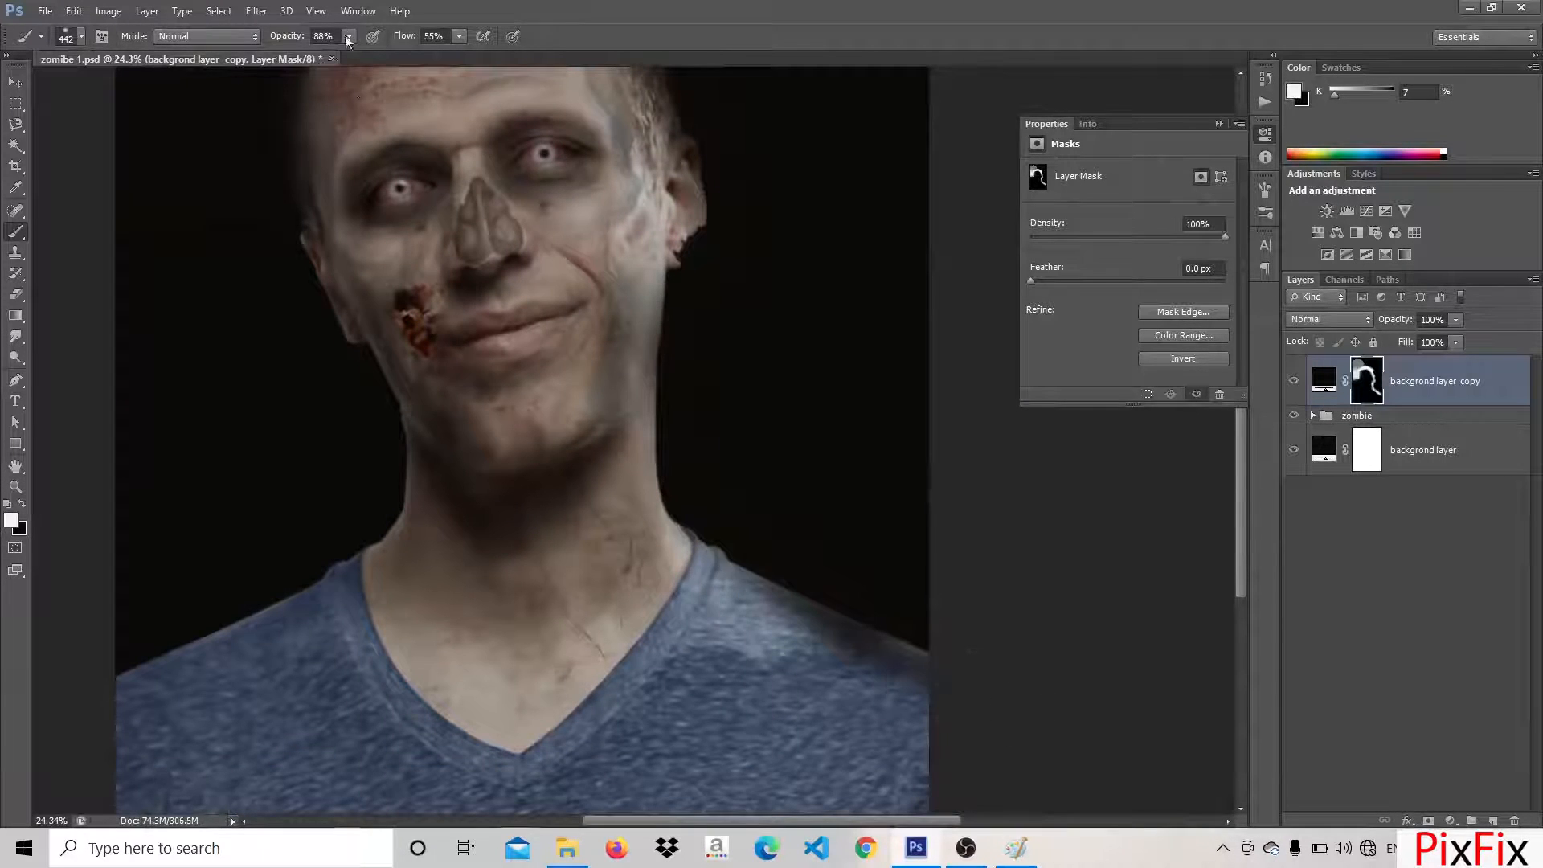
# Lower the brush opacity to 47% and undo the dark strokes over the shoulder
pyautogui.click(349, 36)
pyautogui.moveTo(351, 54); pyautogui.dragTo(317, 54)
pyautogui.moveTo(704, 575)
pyautogui.mouseDown()
pyautogui.moveTo(885, 744)
pyautogui.moveTo(742, 580)
pyautogui.moveTo(689, 569)
pyautogui.moveTo(812, 626)
pyautogui.moveTo(785, 639)
pyautogui.mouseUp()
pyautogui.scroll(-3, 784, 639)
pyautogui.hotkey('ctrl', 'alt', 'z')
pyautogui.hotkey('ctrl', 'alt', 'z')
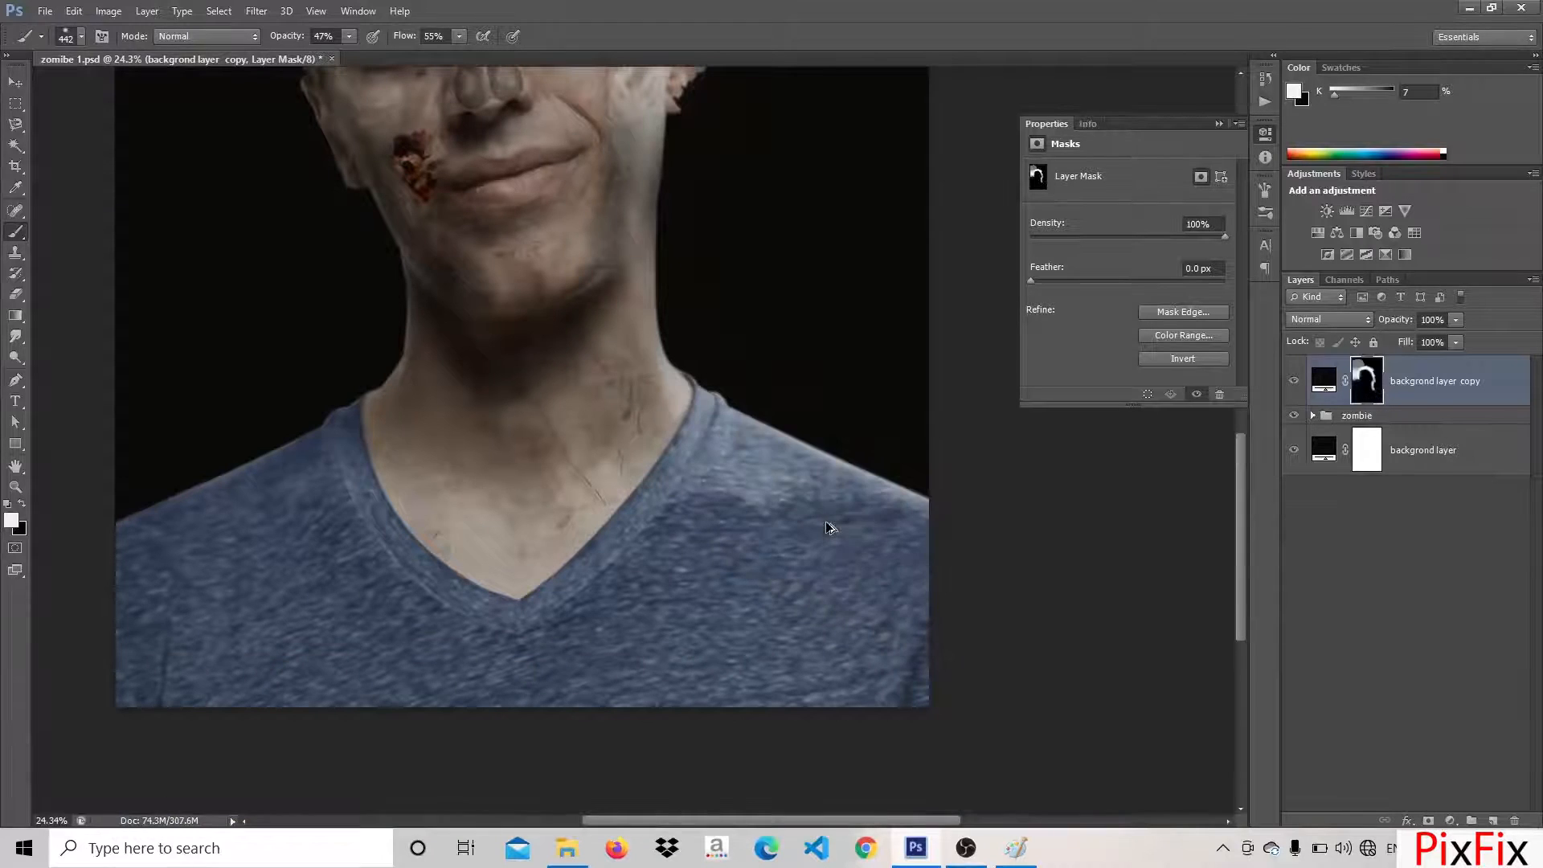
# Paint the black copy's mask at 47% opacity along the neck, shoulder and ear to fade them into the background
pyautogui.moveTo(669, 211)
pyautogui.mouseDown()
pyautogui.moveTo(679, 278)
pyautogui.moveTo(901, 509)
pyautogui.mouseUp()
pyautogui.moveTo(662, 323); pyautogui.dragTo(862, 489)
pyautogui.scroll(5, 854, 498)
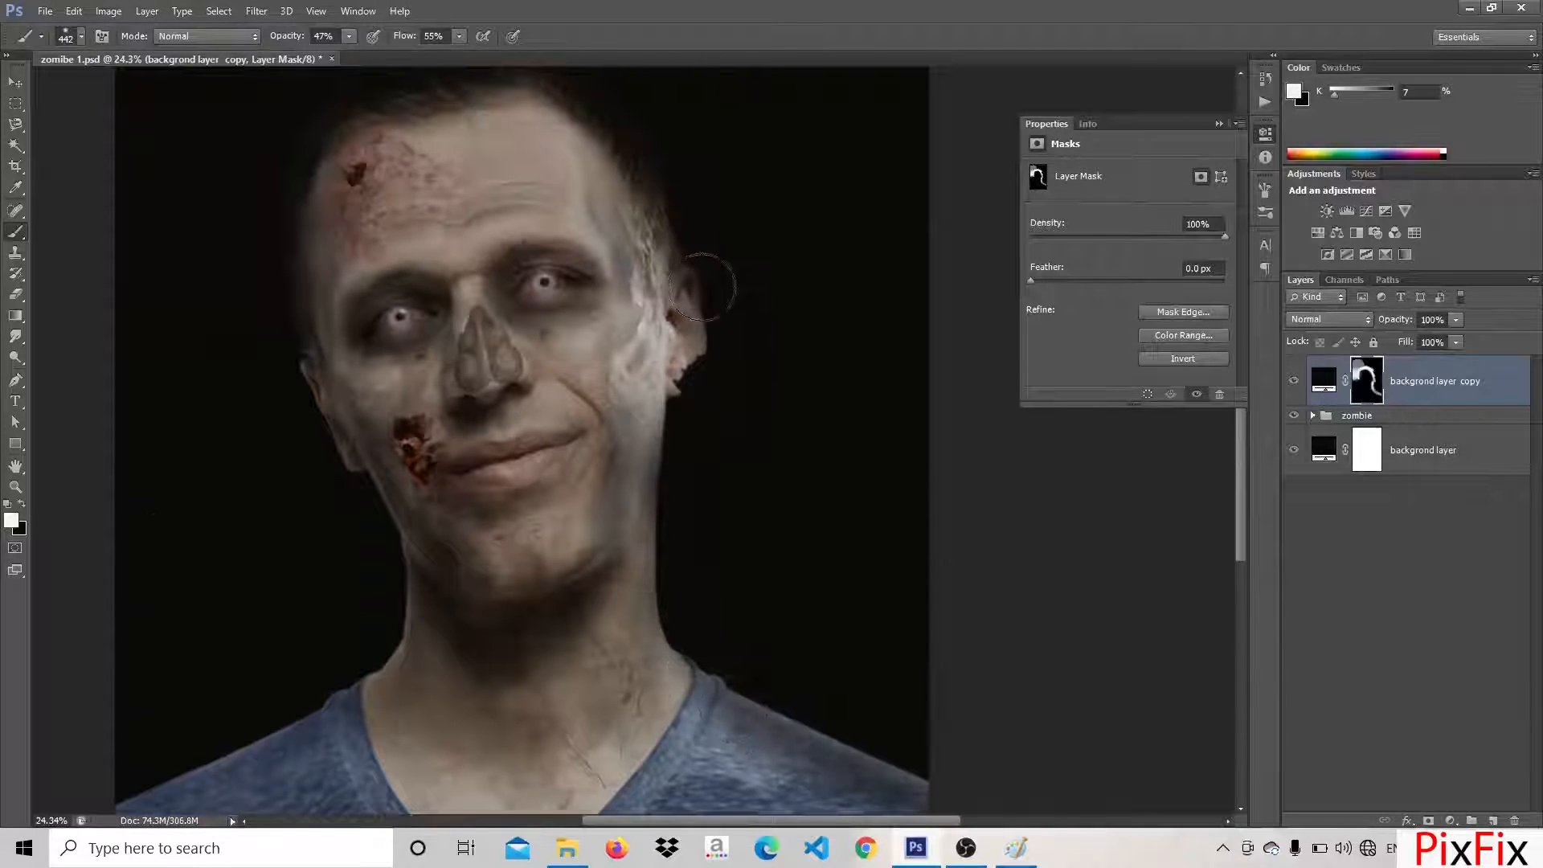
pyautogui.moveTo(700, 286)
pyautogui.mouseDown()
pyautogui.moveTo(698, 508)
pyautogui.moveTo(683, 522)
pyautogui.moveTo(715, 362)
pyautogui.moveTo(740, 483)
pyautogui.mouseUp()
pyautogui.press('x')
pyautogui.press('x')
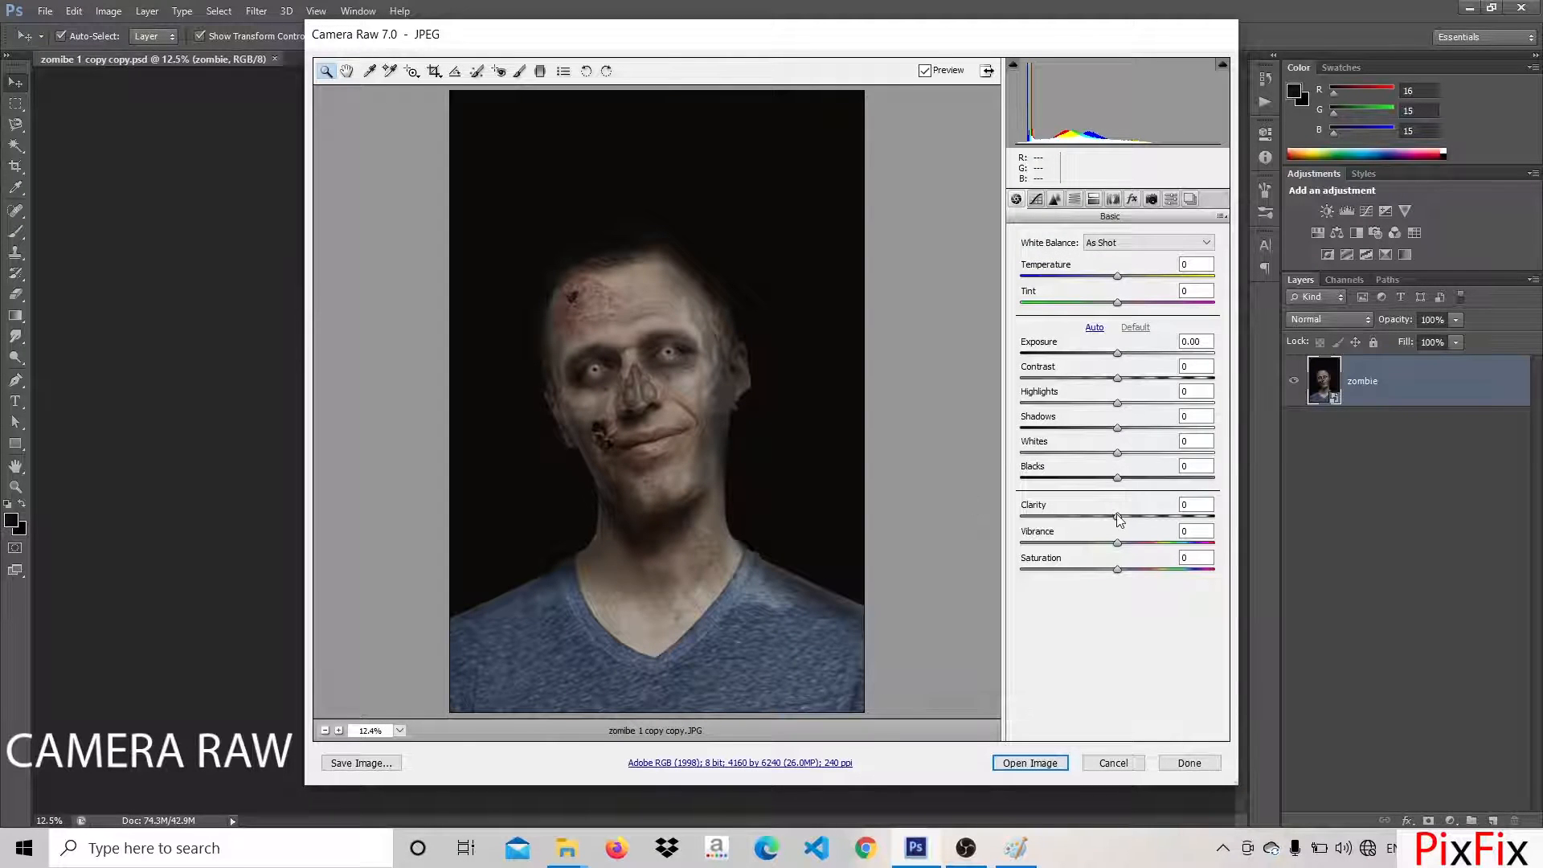
# In Camera Raw, set Clarity +58, Highlights +8, Shadows -27, Whites +13 and Blacks +27, and raise Vibrance slightly
pyautogui.moveTo(1119, 518); pyautogui.dragTo(1177, 529)
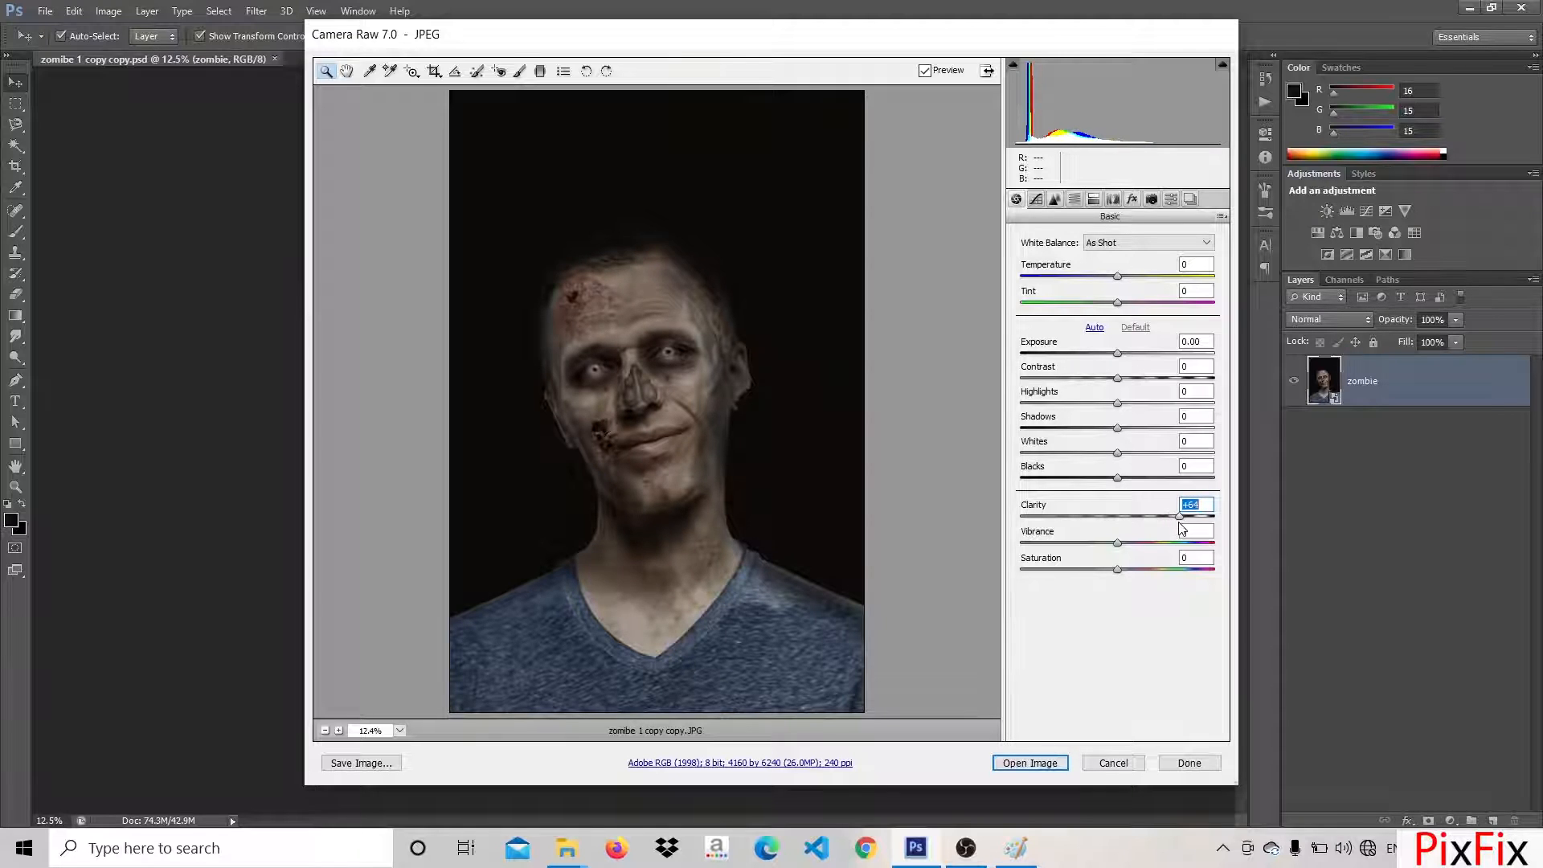
pyautogui.moveTo(1118, 416)
pyautogui.mouseDown()
pyautogui.moveTo(1166, 423)
pyautogui.moveTo(1127, 409)
pyautogui.mouseUp()
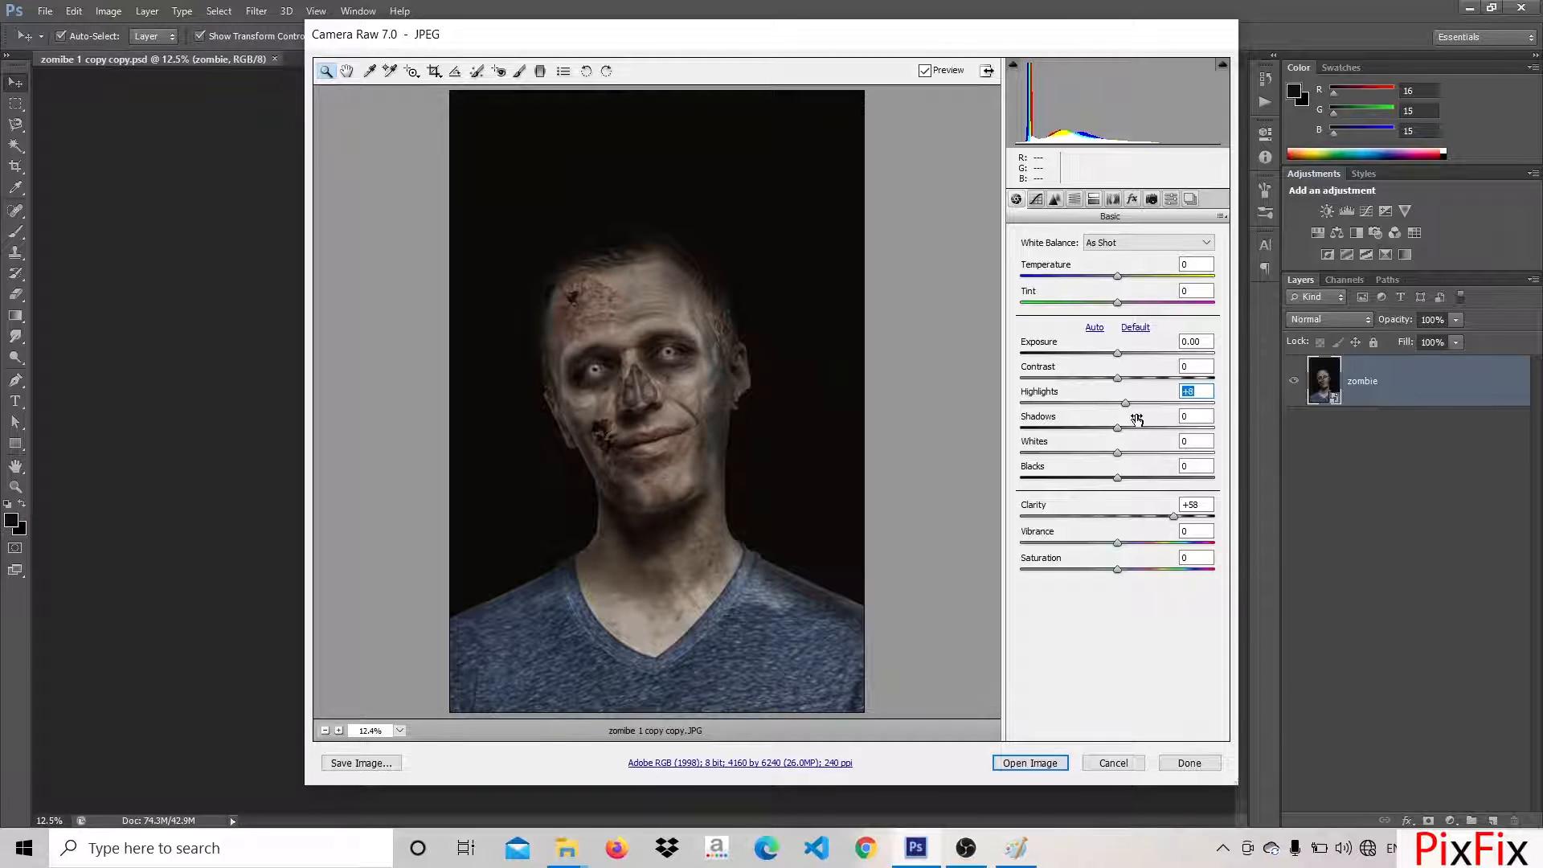
pyautogui.moveTo(1117, 452); pyautogui.dragTo(1143, 479)
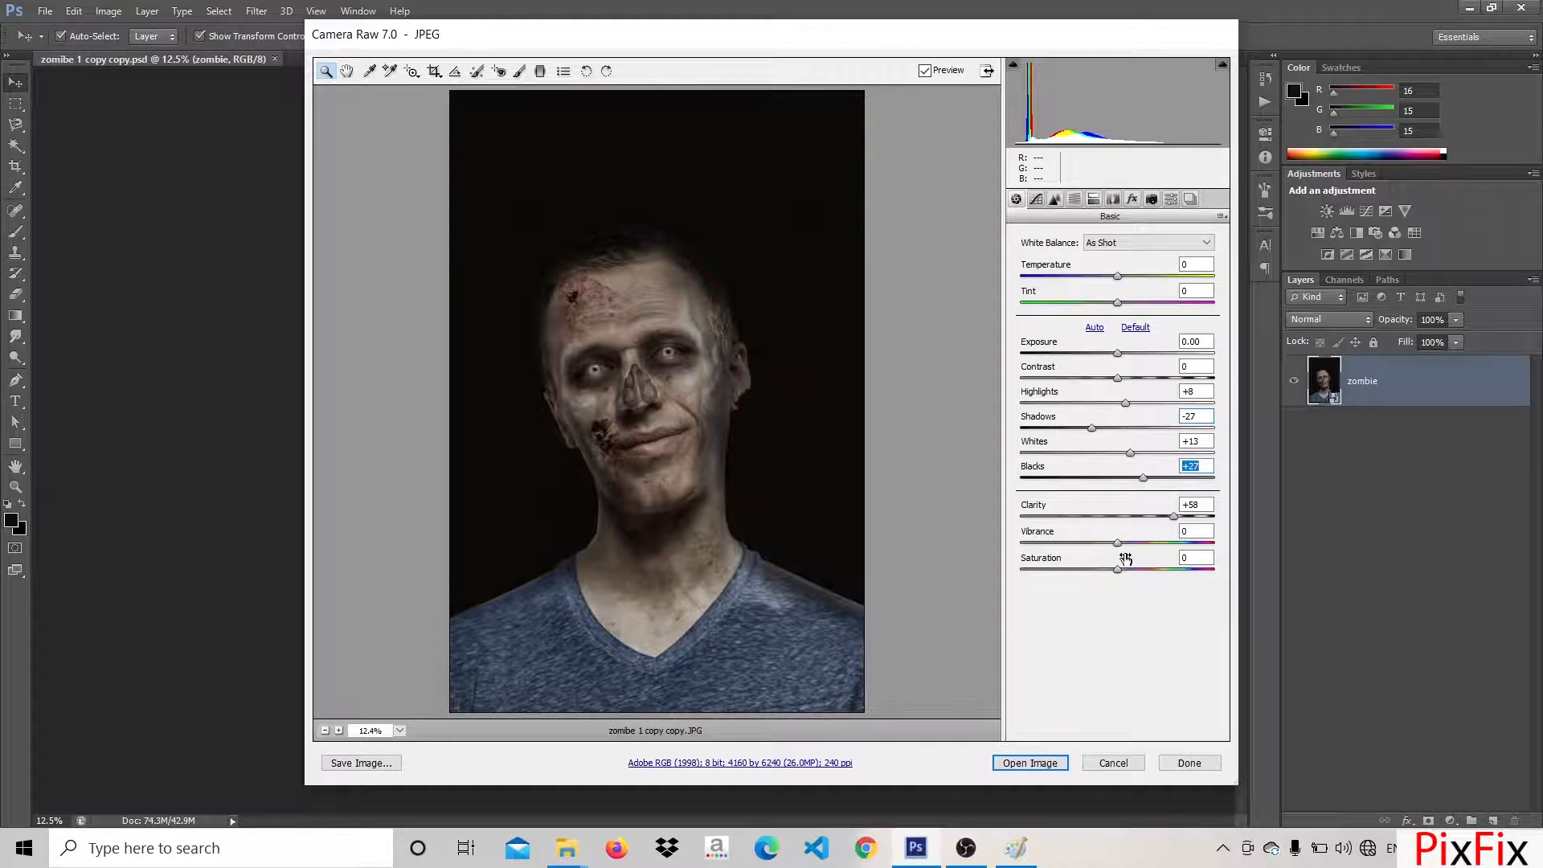
pyautogui.moveTo(1117, 543)
pyautogui.mouseDown()
pyautogui.moveTo(1149, 544)
pyautogui.moveTo(1109, 551)
pyautogui.moveTo(1122, 553)
pyautogui.mouseUp()
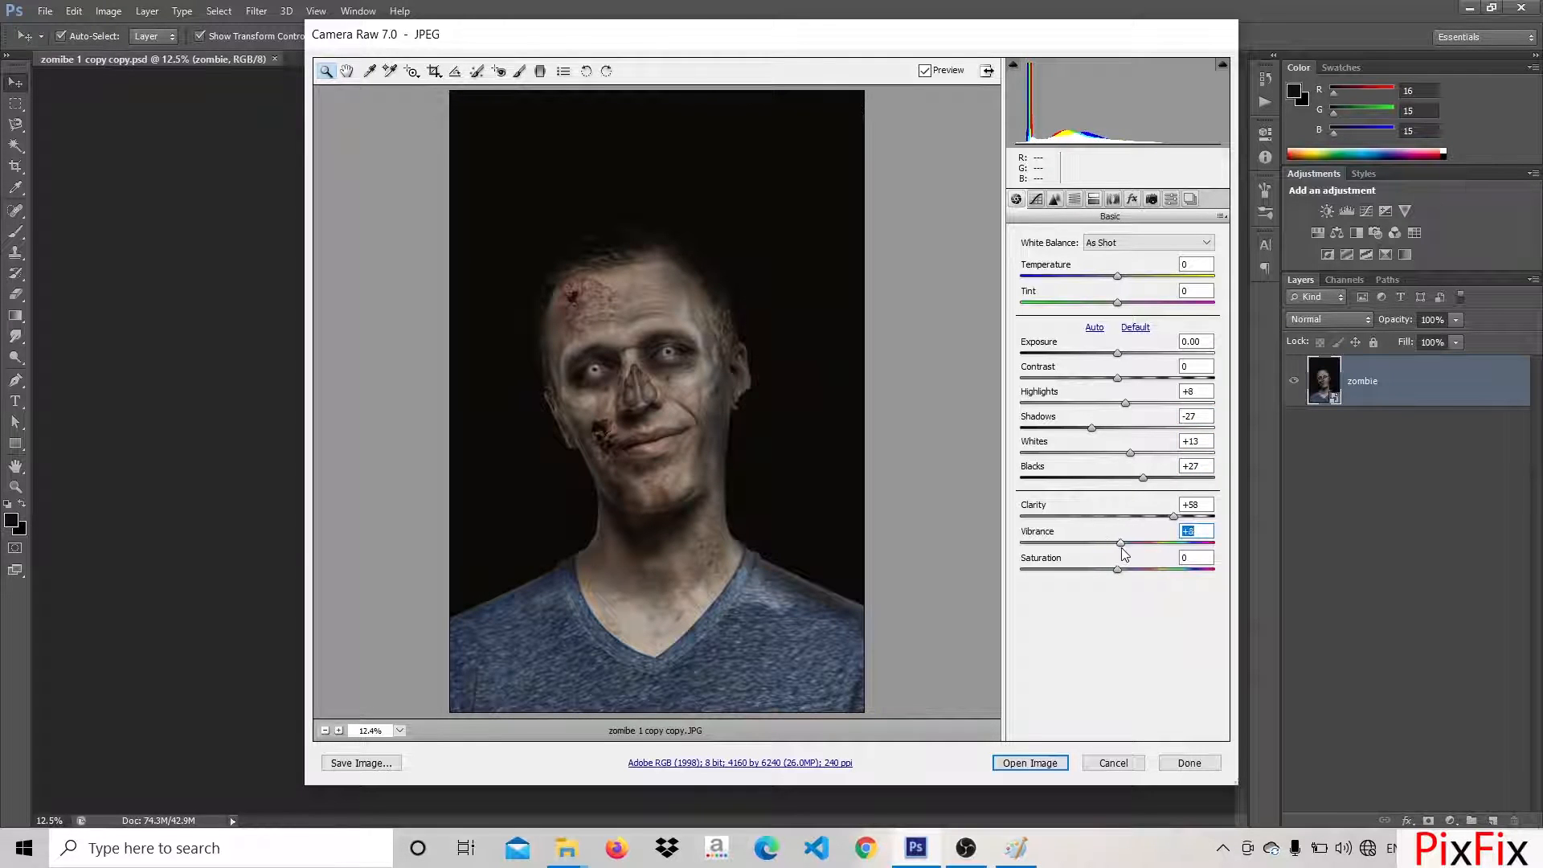
# Fine-tune the Basic tone settings, moving Shadows to -16, Whites to +3 and Blacks to 0, and adjusting Contrast
pyautogui.moveTo(1122, 381)
pyautogui.mouseDown()
pyautogui.moveTo(1145, 387)
pyautogui.moveTo(1101, 354)
pyautogui.moveTo(1145, 353)
pyautogui.moveTo(1101, 381)
pyautogui.moveTo(1135, 380)
pyautogui.mouseUp()
pyautogui.moveTo(1092, 427)
pyautogui.mouseDown()
pyautogui.moveTo(1178, 430)
pyautogui.moveTo(1106, 403)
pyautogui.mouseUp()
pyautogui.click(1130, 453)
pyautogui.moveTo(1155, 474); pyautogui.dragTo(1120, 490)
# Add grain with size 51 and roughness 30 and a dark post-crop vignette, adjust the vignette's shape and feather, and increase the grain amount
pyautogui.click(1132, 198)
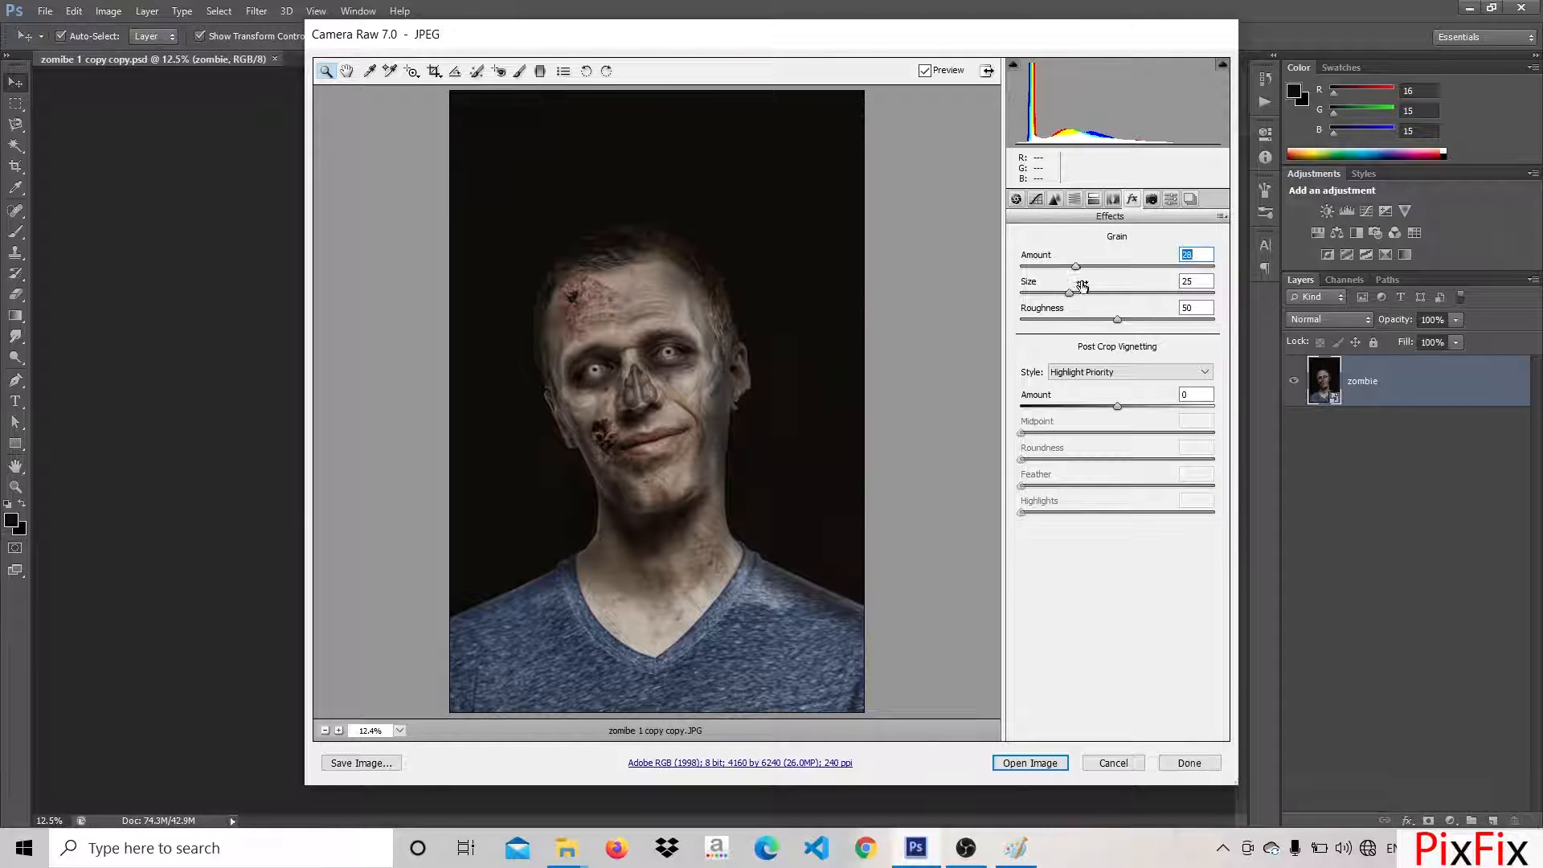
pyautogui.moveTo(1069, 294)
pyautogui.mouseDown()
pyautogui.moveTo(1119, 293)
pyautogui.moveTo(1078, 320)
pyautogui.mouseUp()
pyautogui.moveTo(1117, 406); pyautogui.dragTo(1074, 405)
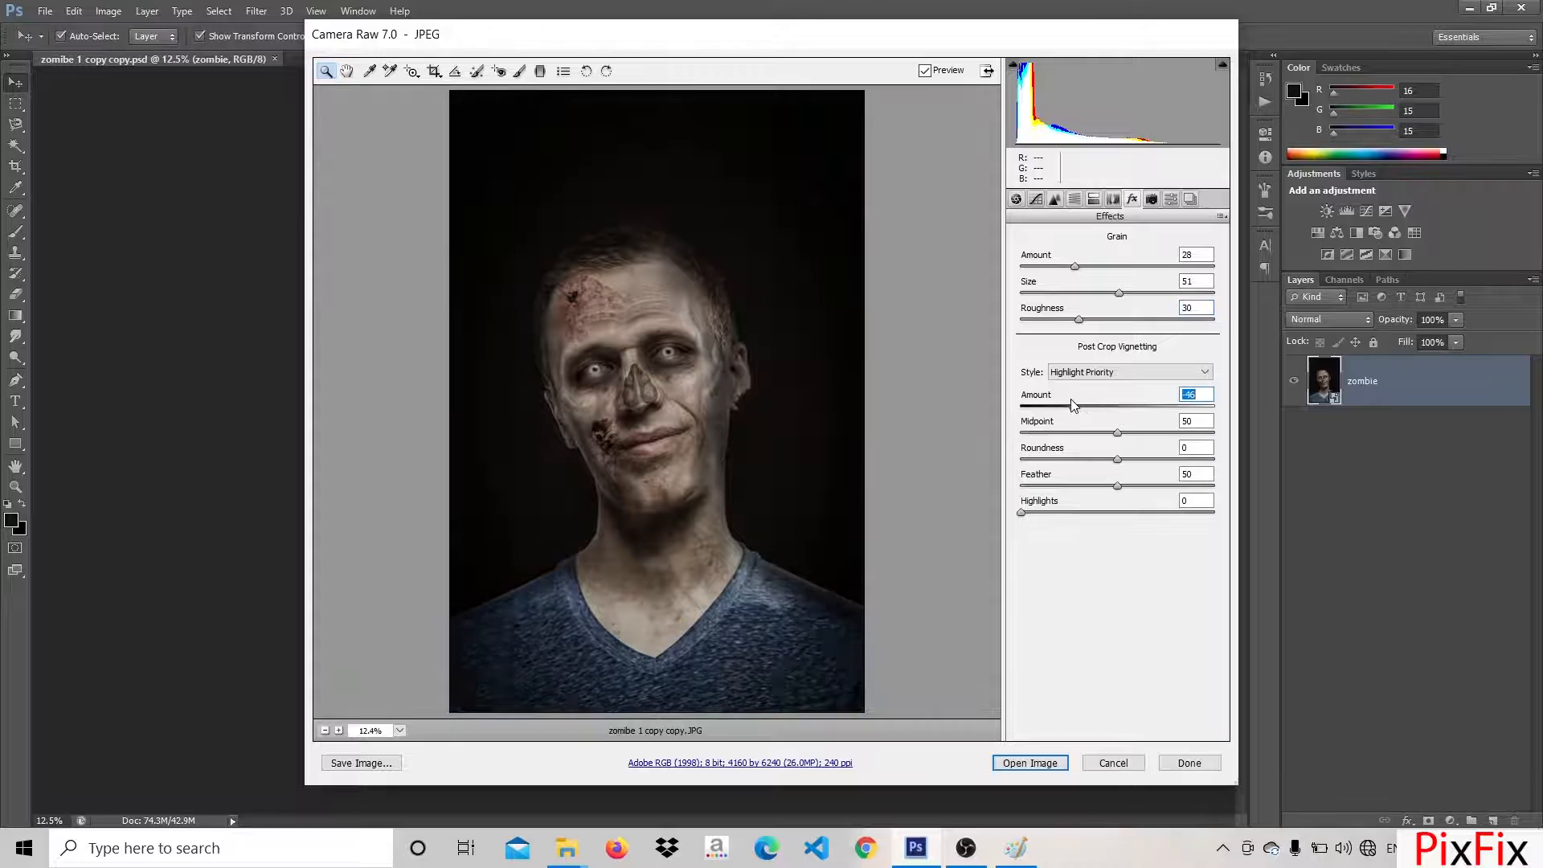
pyautogui.click(1080, 320)
pyautogui.moveTo(1118, 451); pyautogui.dragTo(1084, 488)
pyautogui.moveTo(1073, 267); pyautogui.dragTo(1098, 267)
# Adjust the camera calibration: shift the red primary's hue and saturation, the green primary's hue and the shadow tint
pyautogui.click(1151, 199)
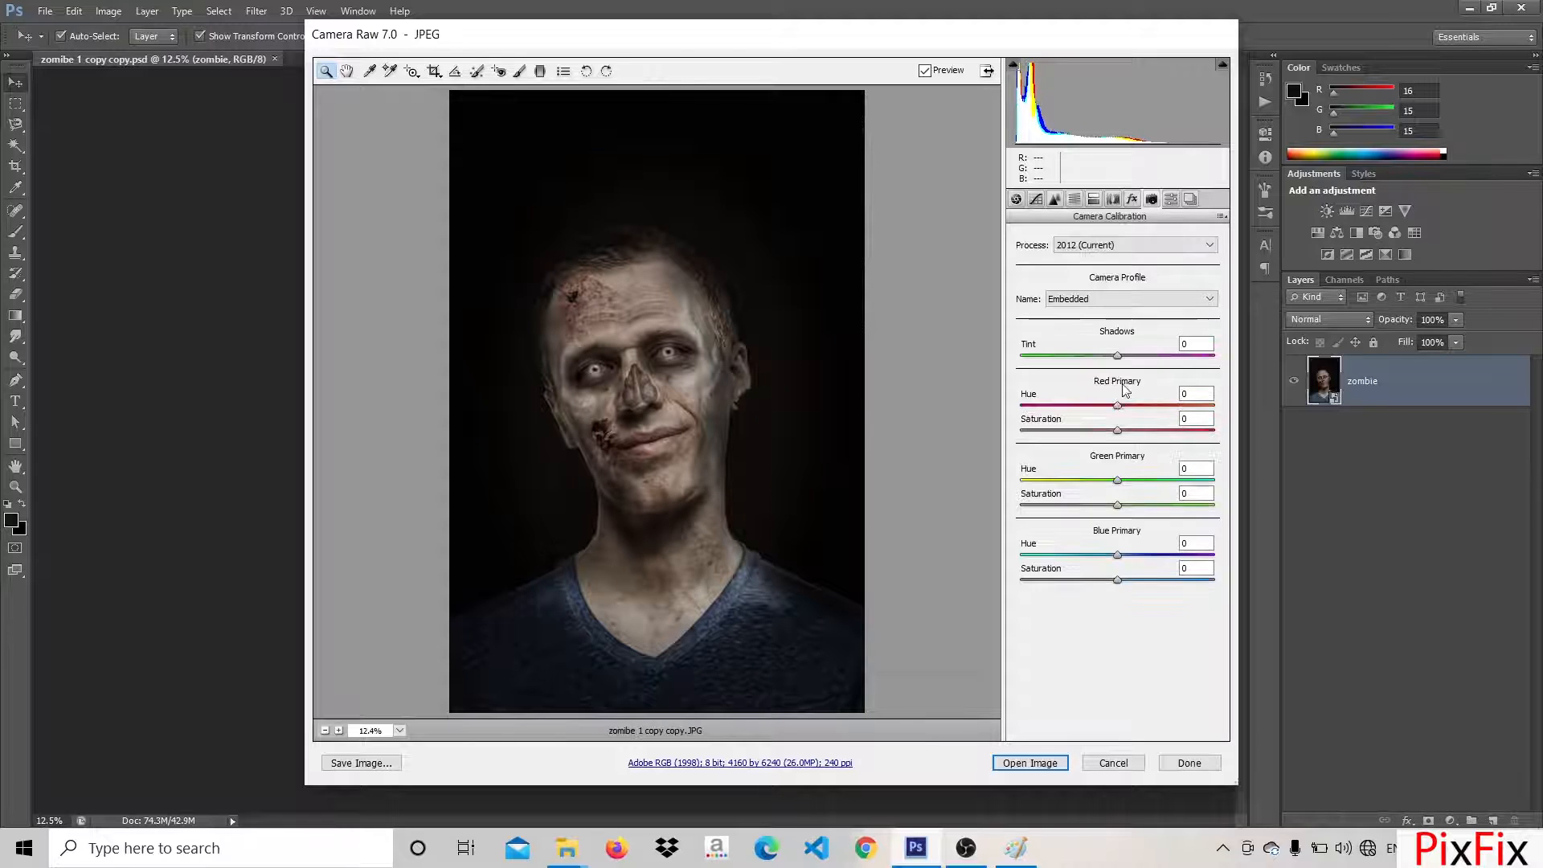
pyautogui.moveTo(1117, 404); pyautogui.dragTo(1149, 431)
pyautogui.moveTo(1117, 480); pyautogui.dragTo(1107, 481)
pyautogui.moveTo(1117, 356)
pyautogui.mouseDown()
pyautogui.moveTo(1143, 364)
pyautogui.moveTo(1096, 317)
pyautogui.moveTo(1131, 343)
pyautogui.mouseUp()
# Adjust the tonal ranges of the parametric tone curve
pyautogui.click(1093, 200)
pyautogui.click(1056, 200)
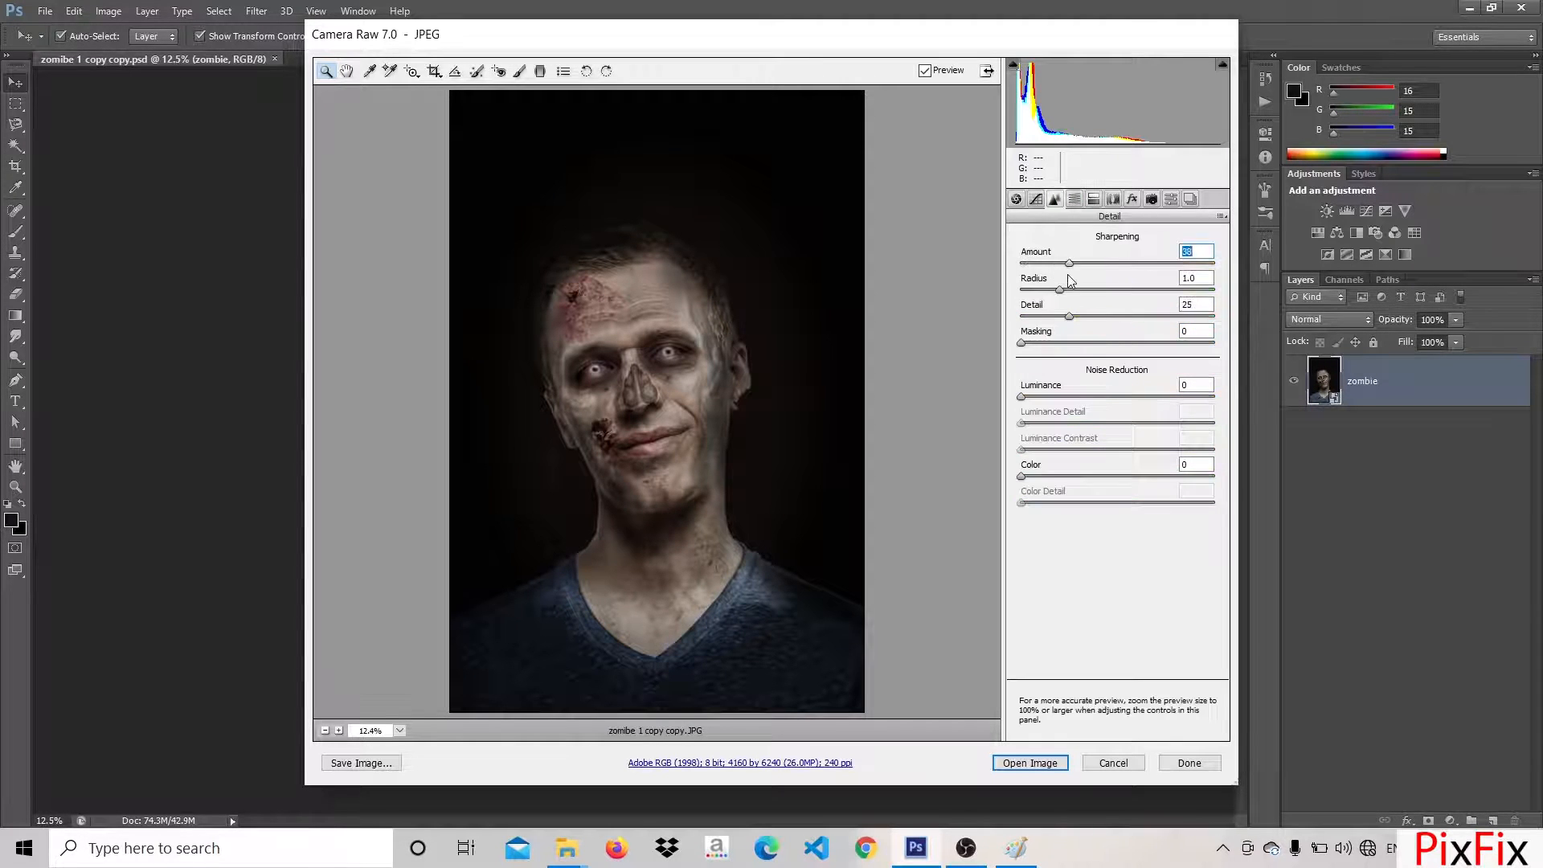
pyautogui.click(1035, 201)
pyautogui.moveTo(1117, 491); pyautogui.dragTo(1096, 539)
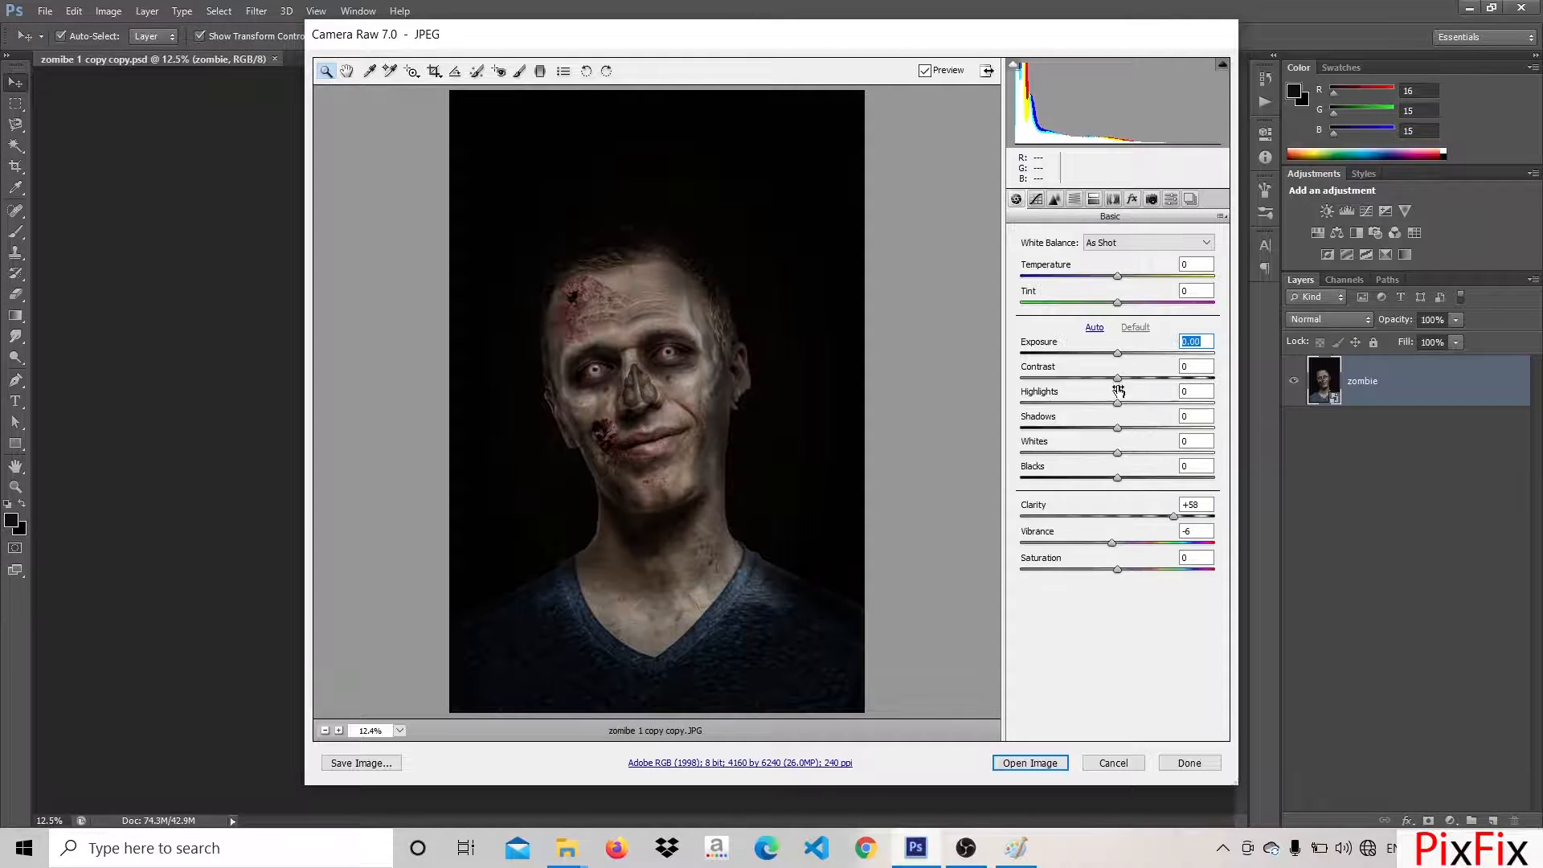
# Set Exposure to +0.75, Contrast -3, Highlights 0, Vibrance +37, Saturation -27 and Temperature -5
pyautogui.moveTo(1118, 380); pyautogui.dragTo(1120, 452)
pyautogui.moveTo(1115, 541); pyautogui.dragTo(1083, 568)
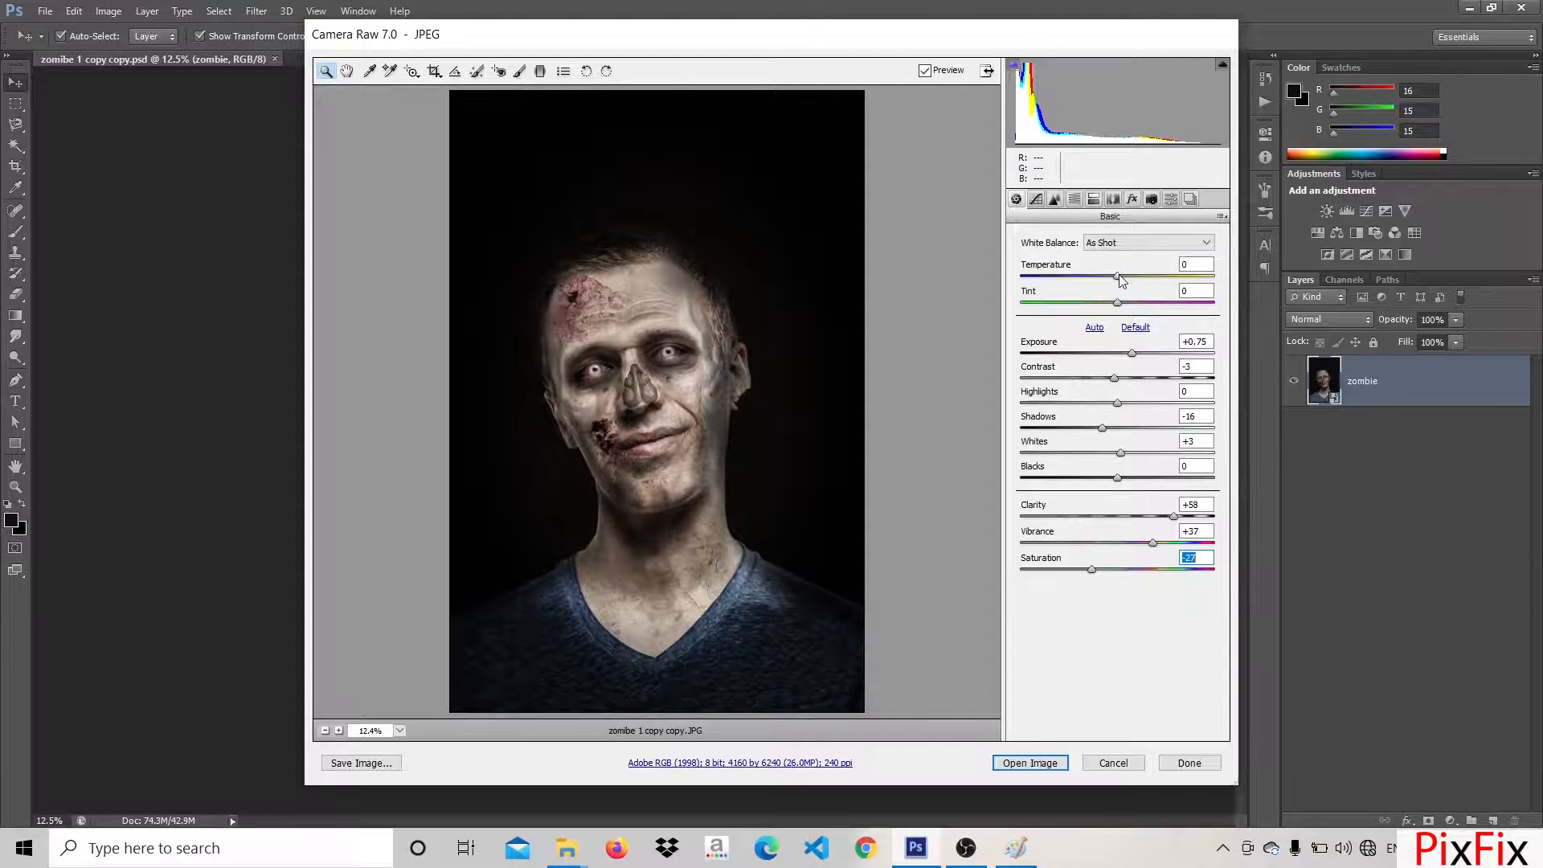
pyautogui.moveTo(1119, 276)
pyautogui.mouseDown()
pyautogui.moveTo(1138, 278)
pyautogui.moveTo(1079, 277)
pyautogui.moveTo(1102, 277)
pyautogui.moveTo(1091, 303)
pyautogui.moveTo(1143, 303)
pyautogui.moveTo(1108, 304)
pyautogui.moveTo(1113, 278)
pyautogui.mouseUp()
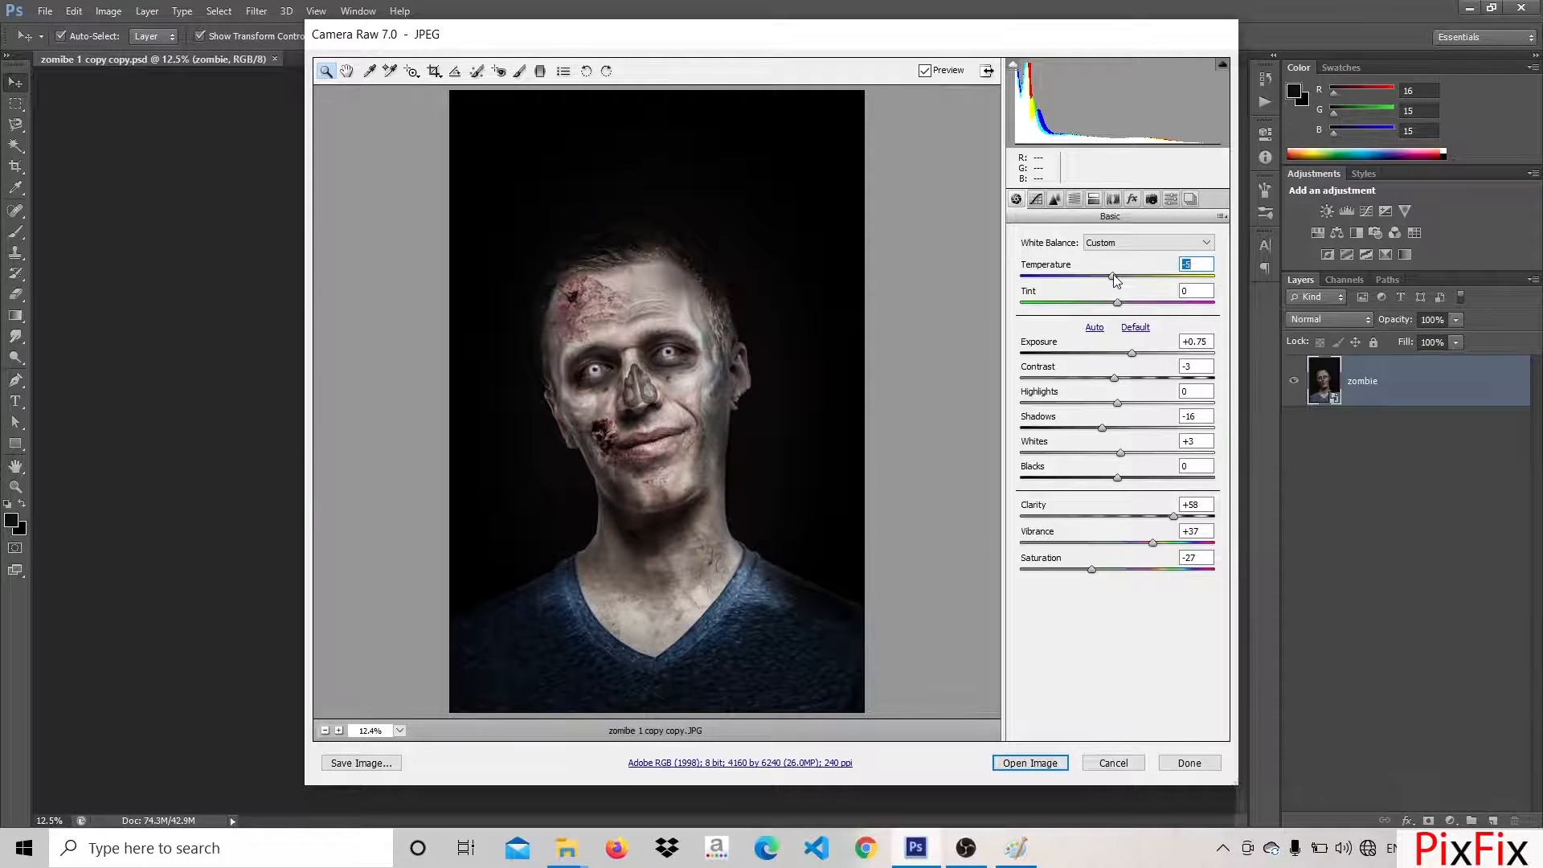
# Set Exposure +0.80, Contrast +13, Highlights -38, Shadows +13, Blacks -8, Vibrance +4 and Saturation +3, and open the graded image in Photoshop
pyautogui.moveTo(1114, 378); pyautogui.dragTo(1110, 475)
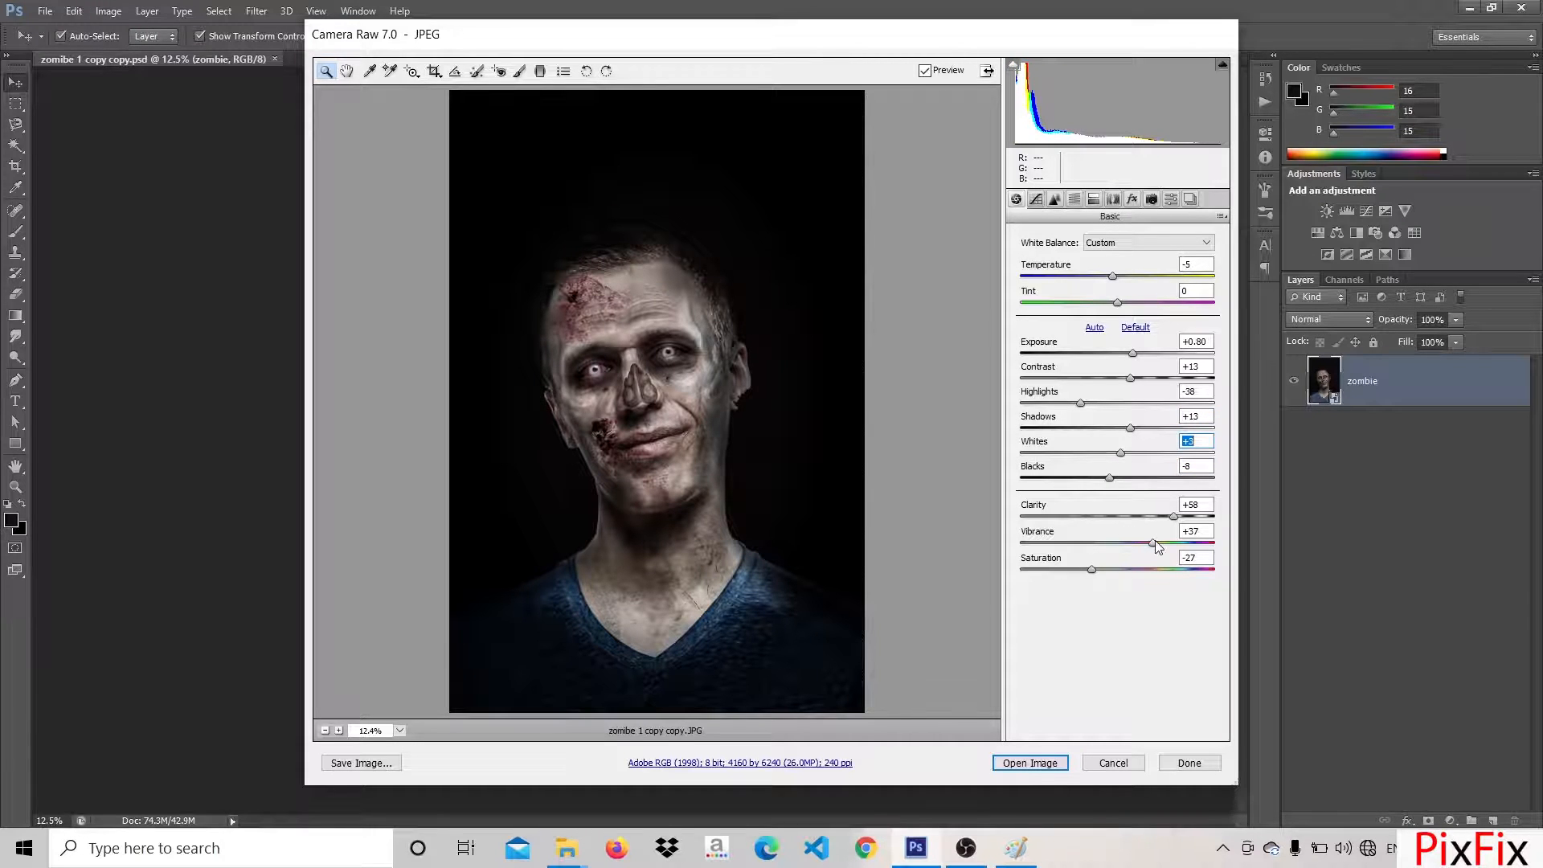
pyautogui.moveTo(1153, 544); pyautogui.dragTo(1123, 572)
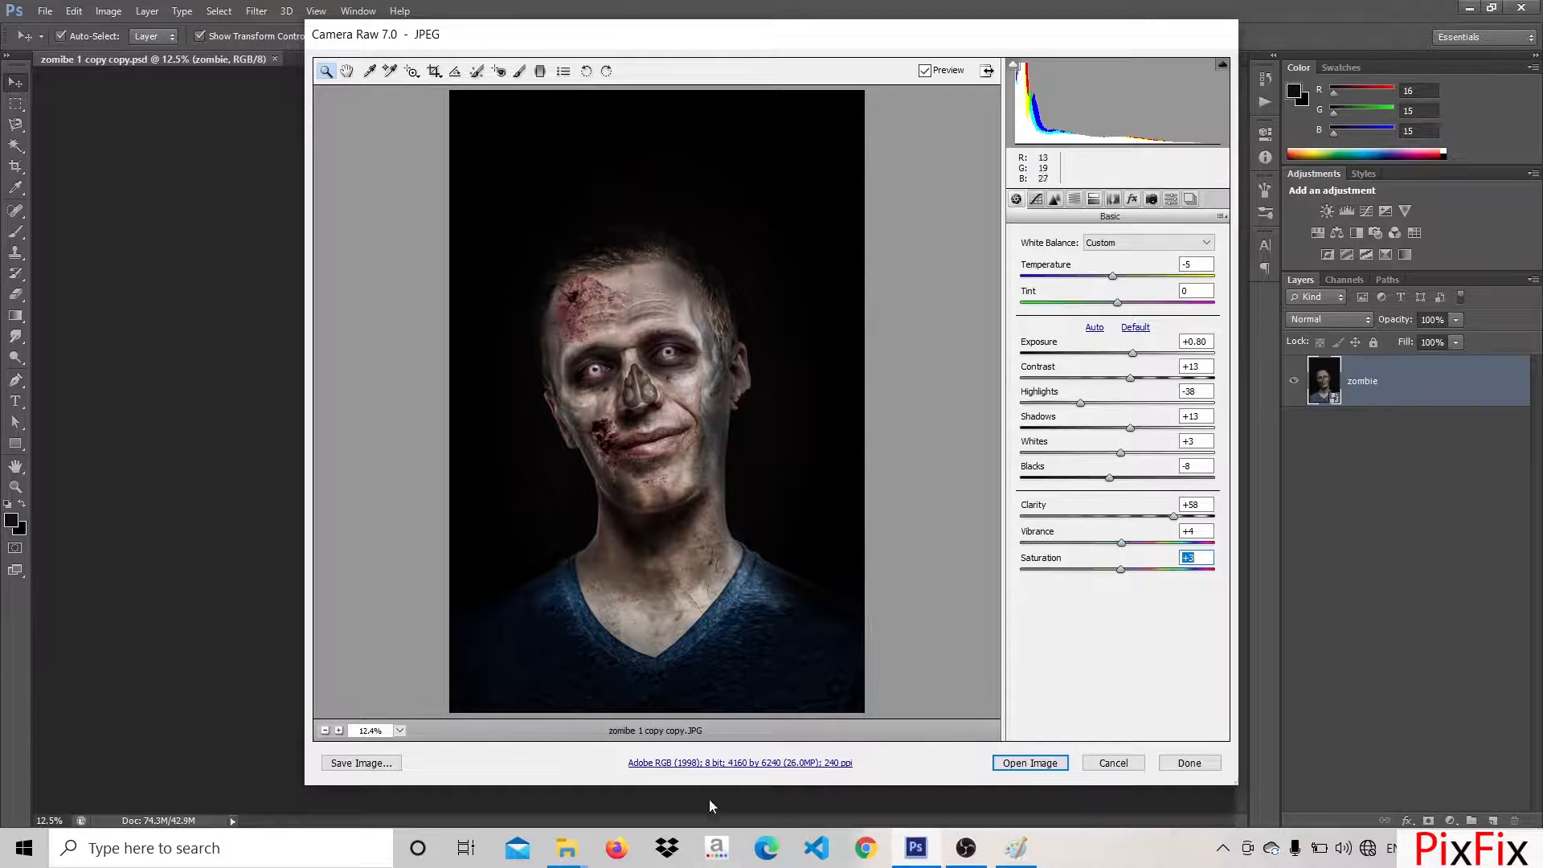
pyautogui.click(1031, 764)
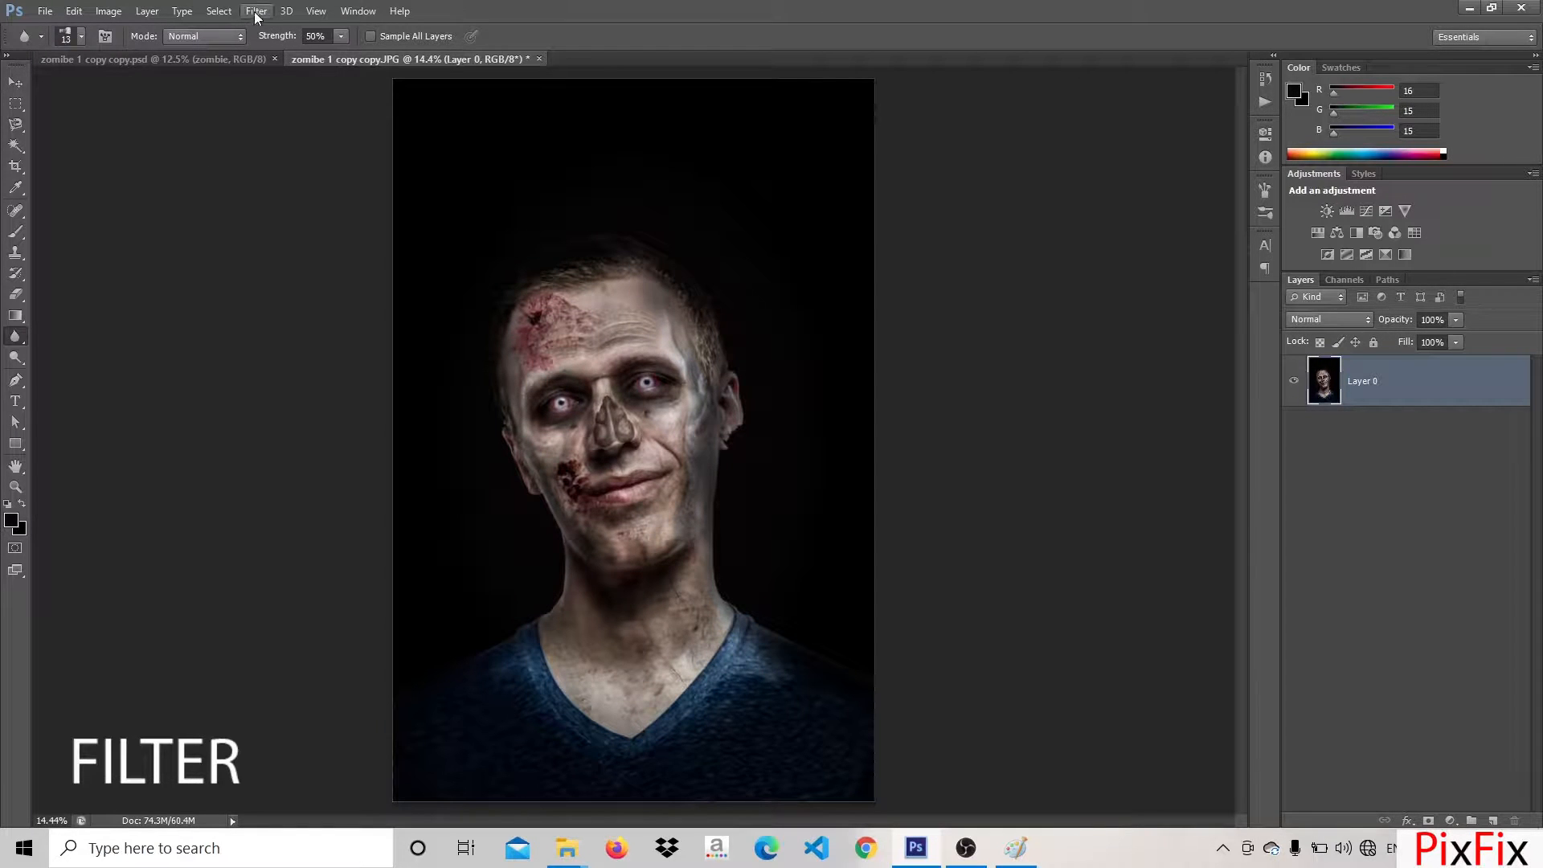
# Start a Field Blur with pins around the head, neck, shoulders and background and one on the mouth wound, and adjust their blur amounts
pyautogui.click(256, 13)
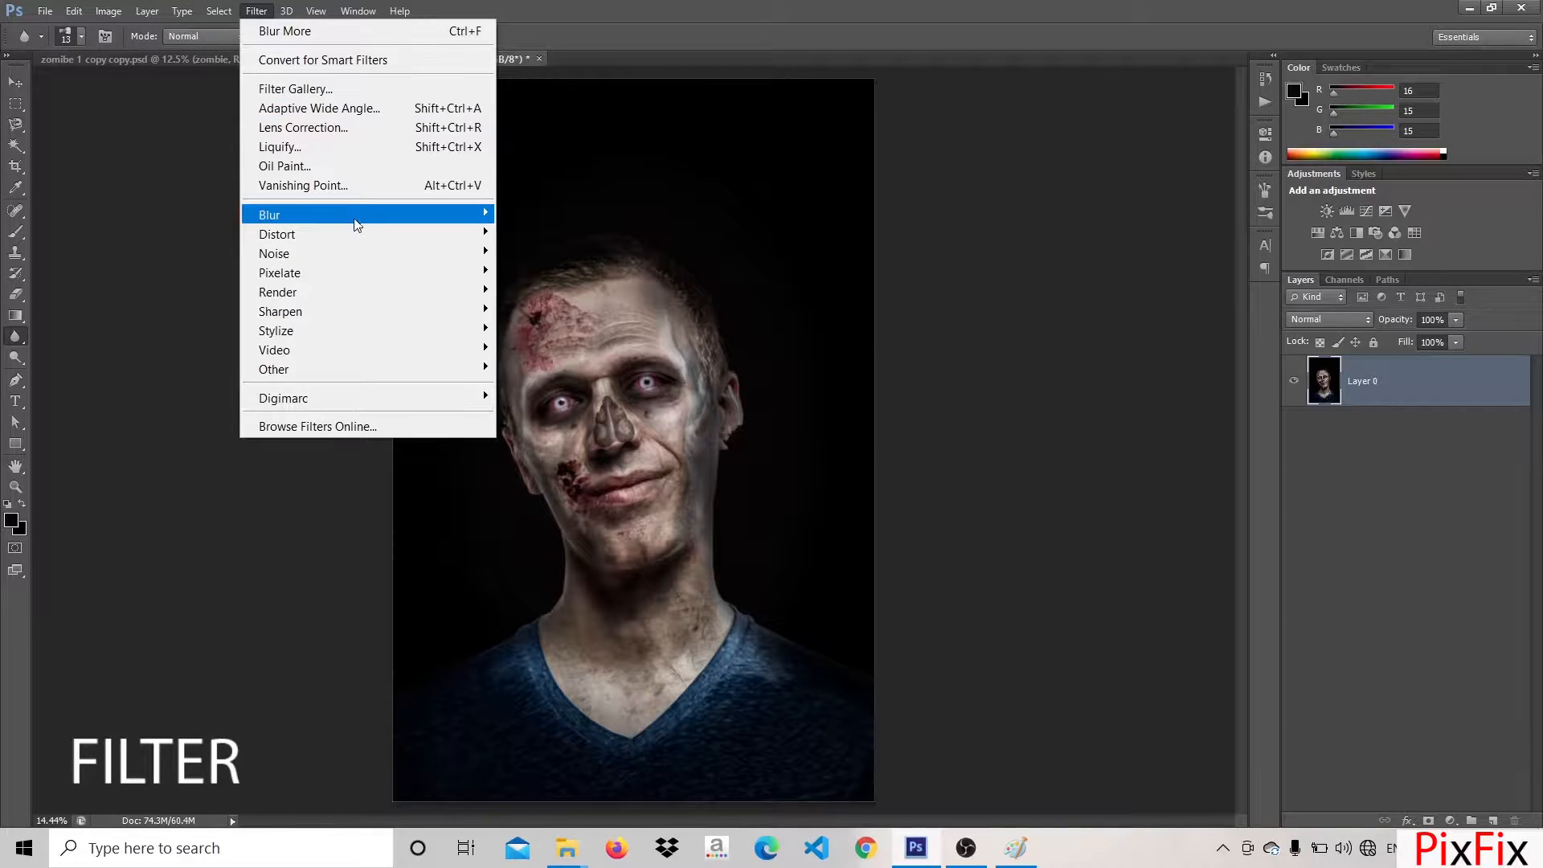
pyautogui.moveTo(356, 226)
pyautogui.click(576, 212)
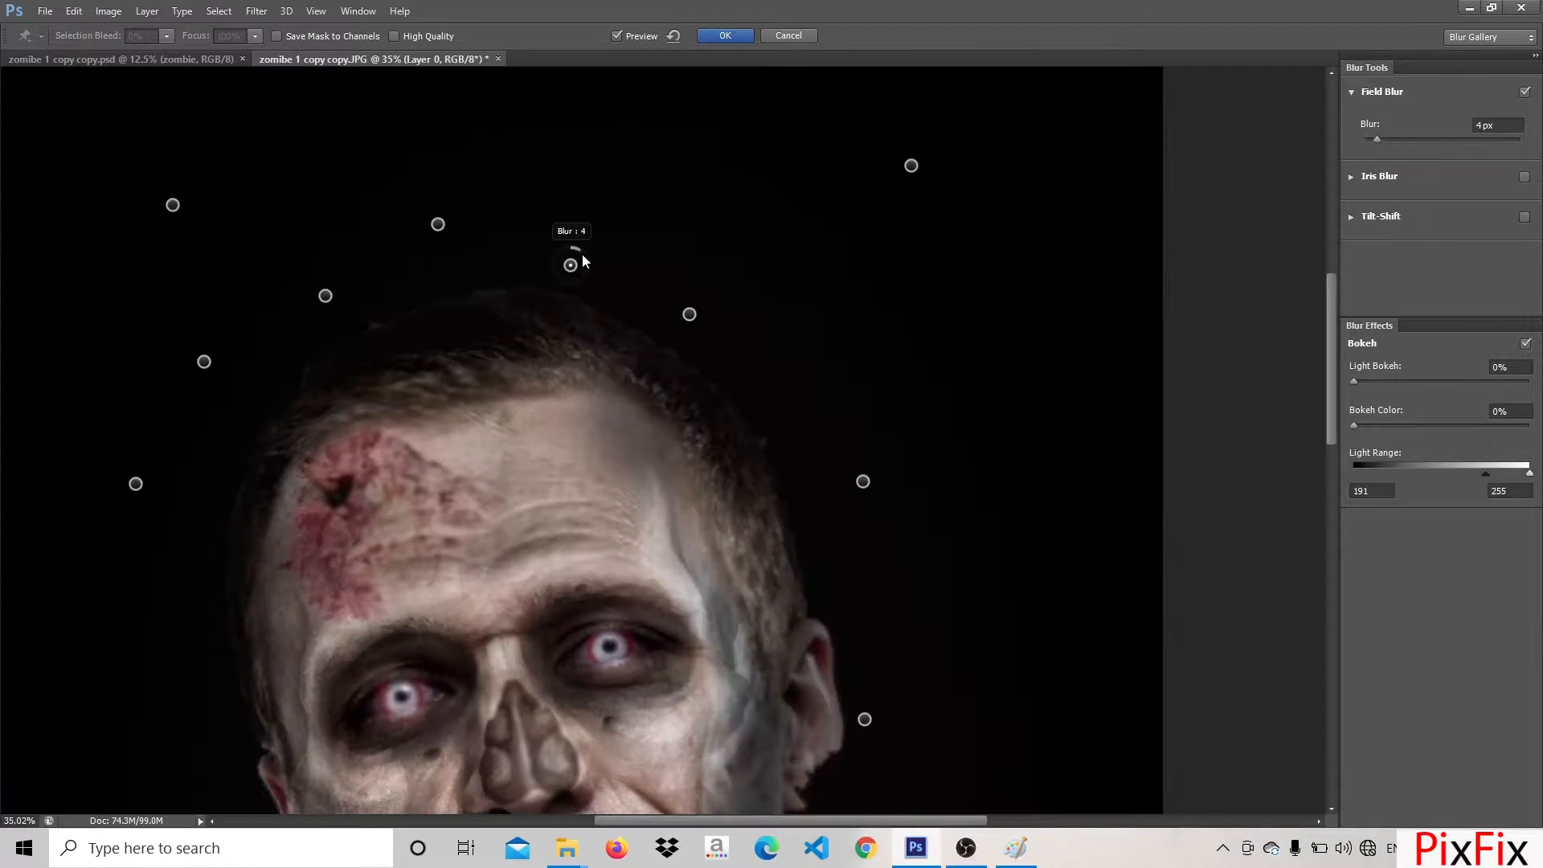
pyautogui.scroll(-9, 356, 288)
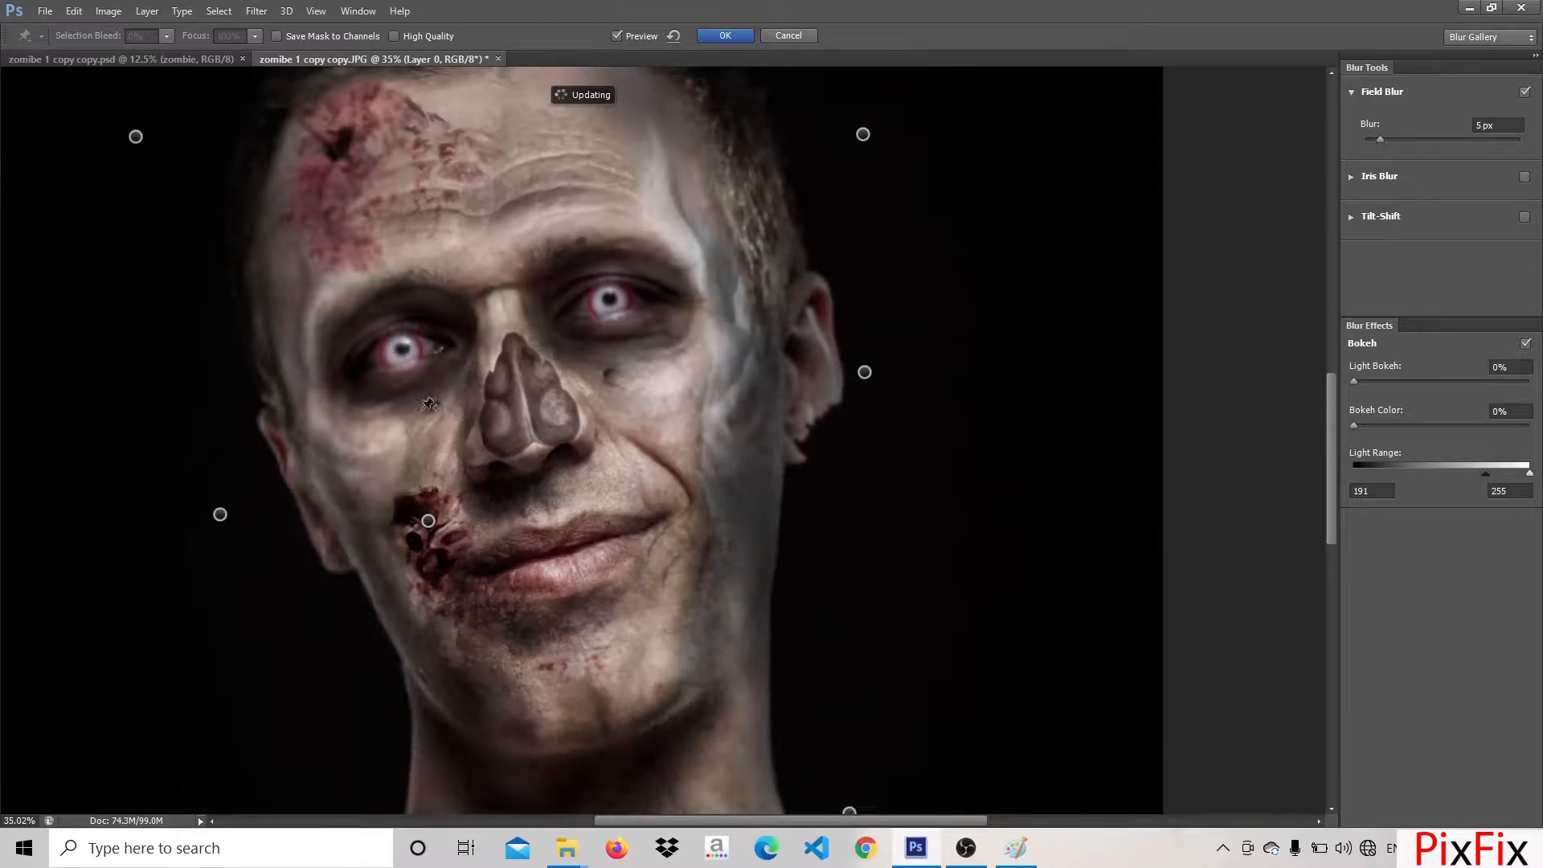
pyautogui.click(245, 598)
pyautogui.scroll(9, 647, 514)
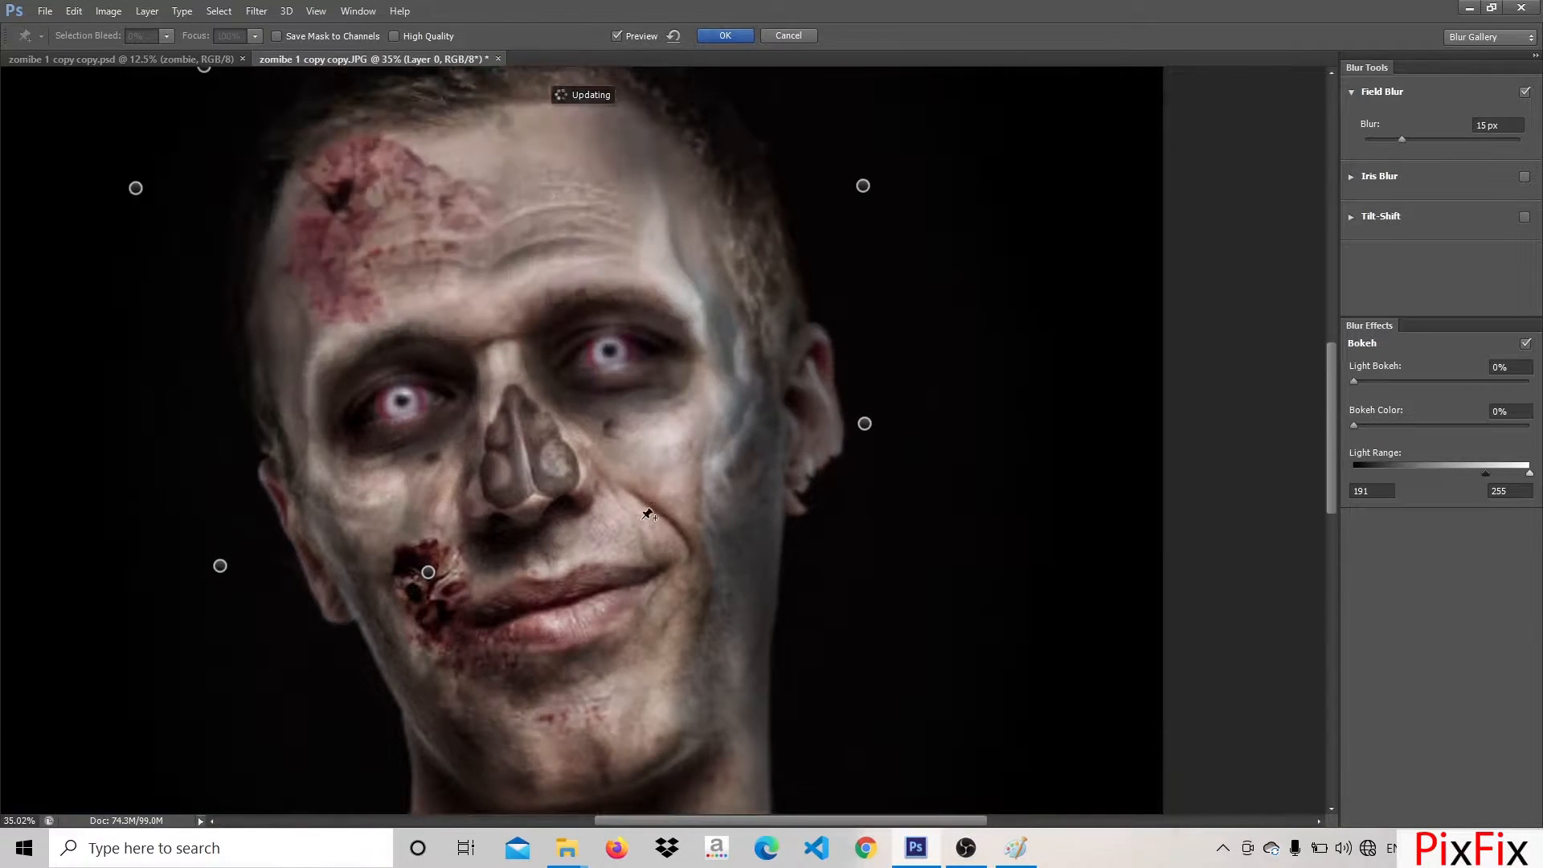
pyautogui.scroll(-9, 651, 515)
pyautogui.hotkey('ctrl', '0')
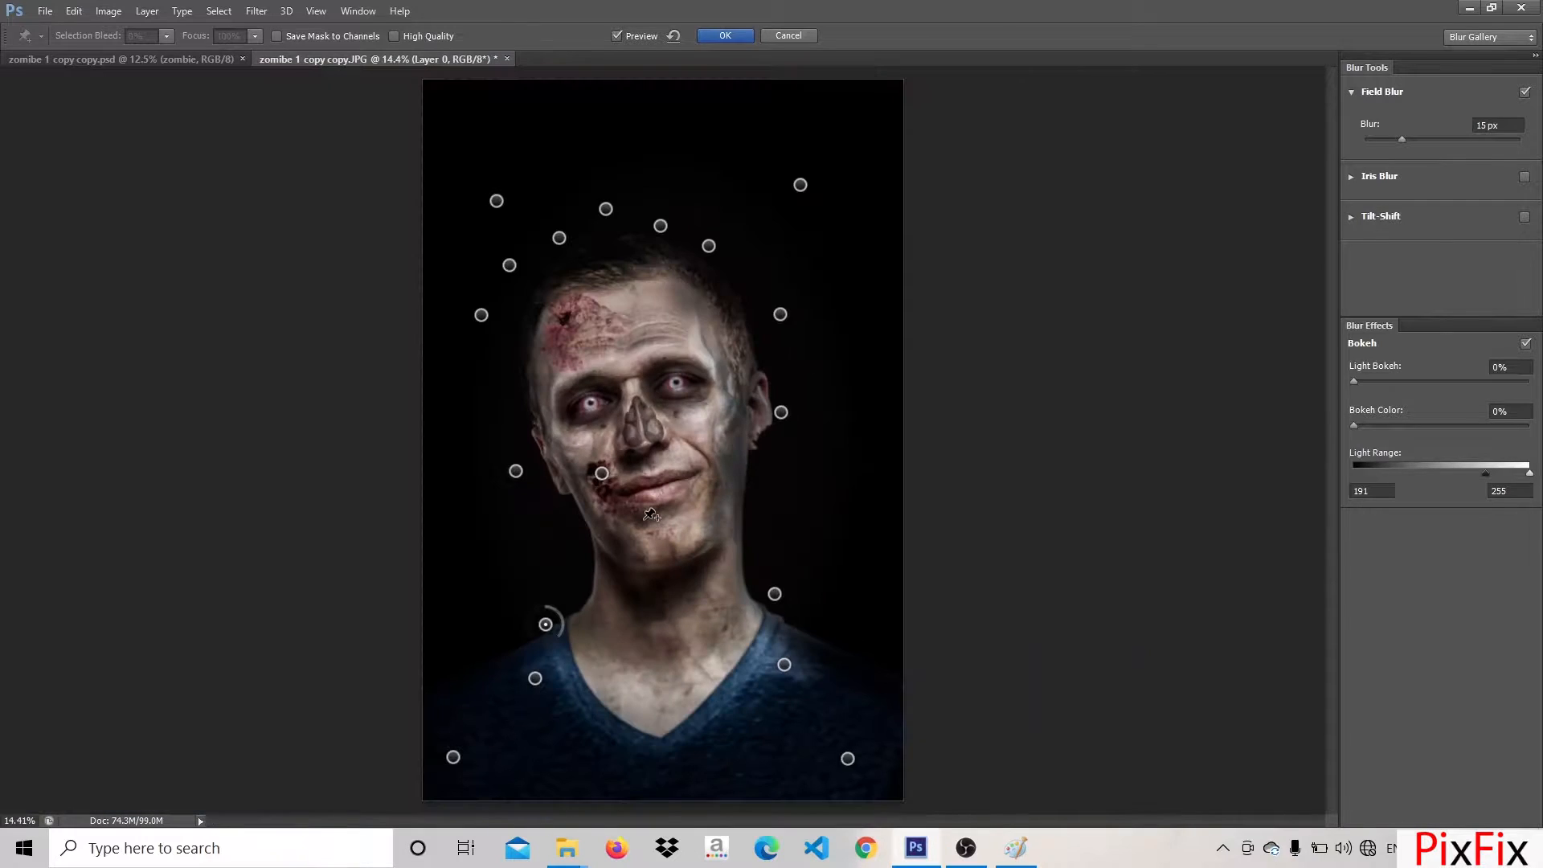
# Set the Field Blur pins beside the left jaw and left temple to 11 px and the right temple pin to 10 px
pyautogui.click(516, 471)
pyautogui.moveTo(528, 461); pyautogui.dragTo(538, 476)
pyautogui.scroll(3, 685, 631)
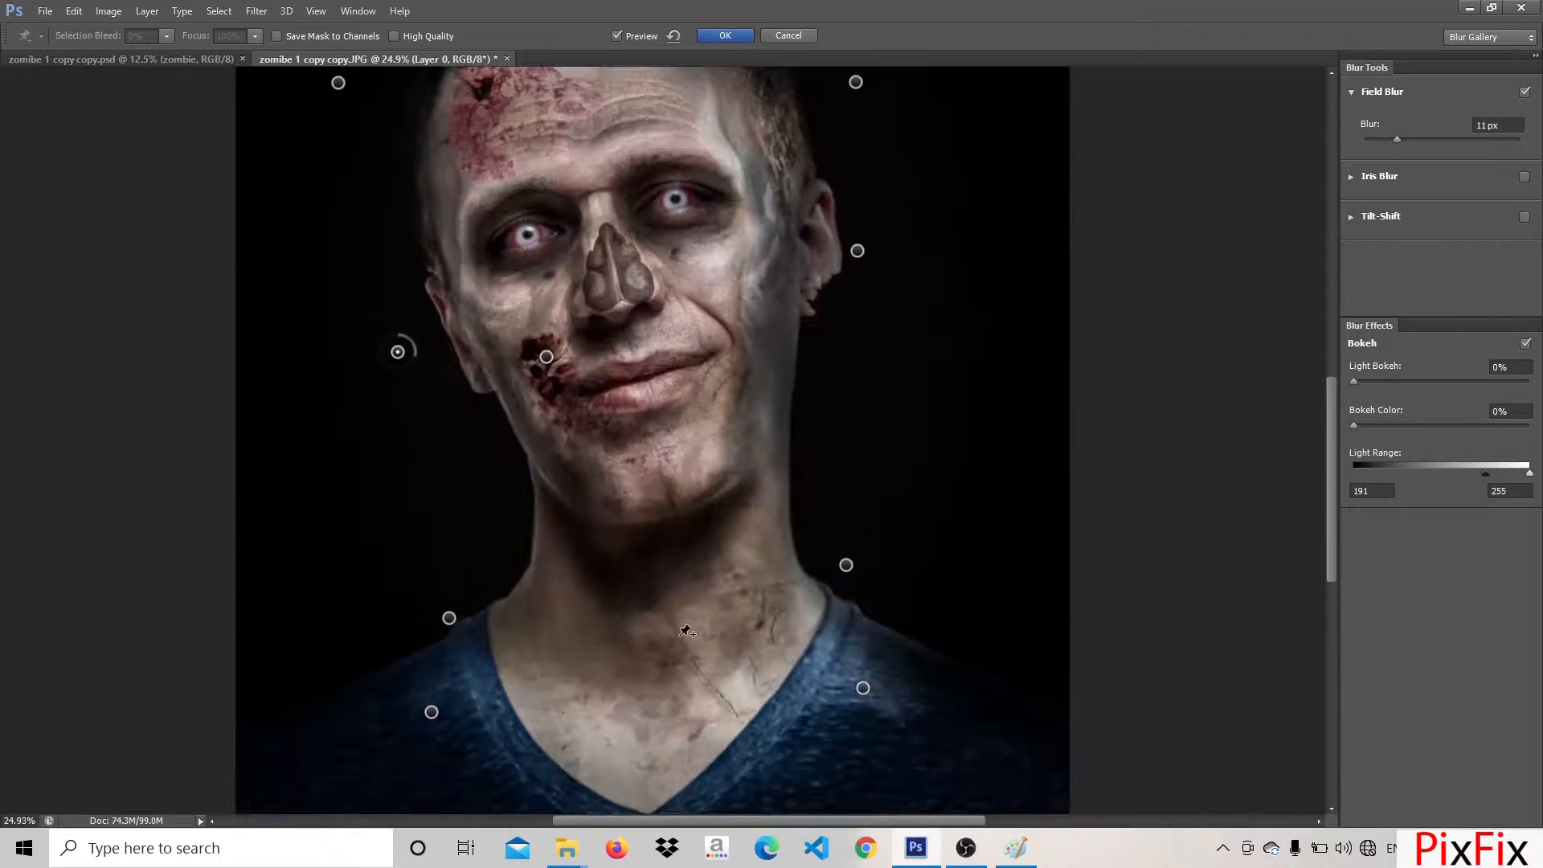
pyautogui.moveTo(531, 313); pyautogui.dragTo(554, 754)
pyautogui.click(361, 524)
pyautogui.moveTo(376, 515); pyautogui.dragTo(381, 528)
pyautogui.moveTo(429, 583); pyautogui.dragTo(343, 614)
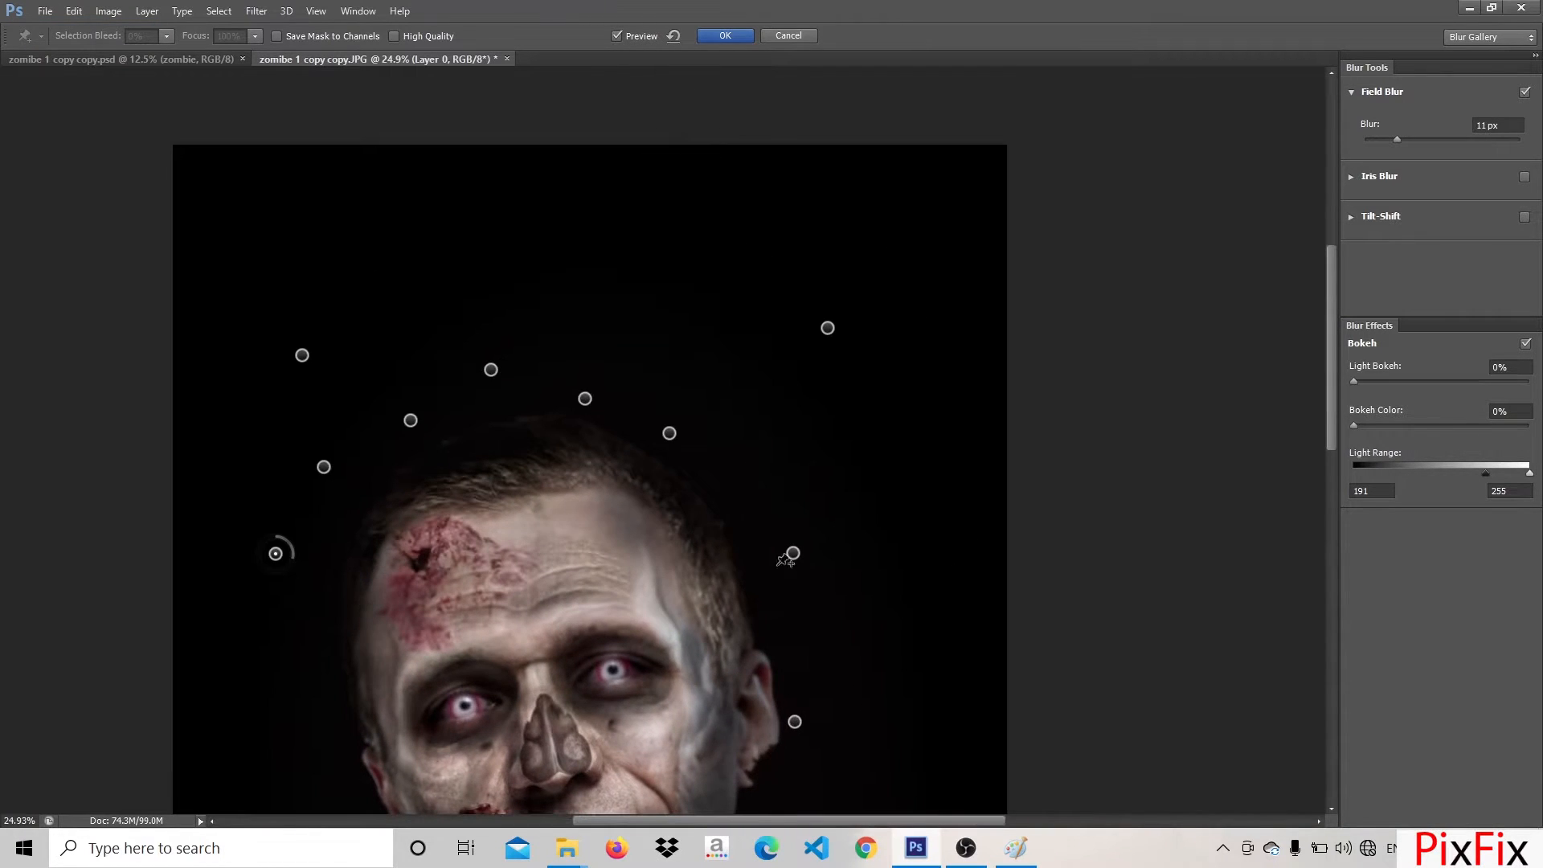
pyautogui.click(792, 554)
pyautogui.moveTo(807, 544); pyautogui.dragTo(812, 557)
pyautogui.moveTo(698, 518); pyautogui.dragTo(745, 201)
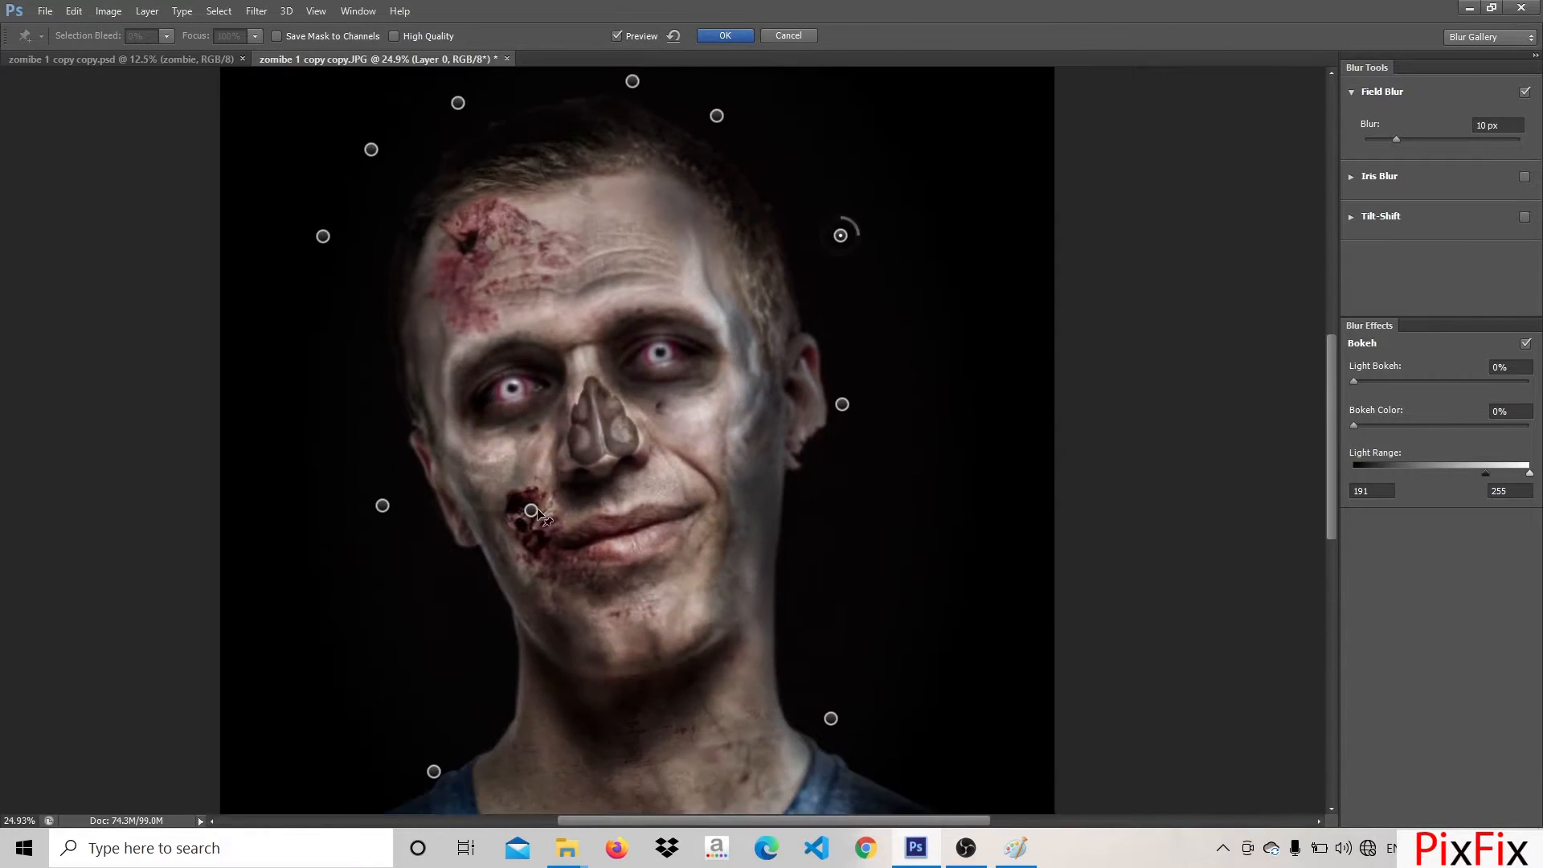
# Adjust the blur of the pin on the mouth wound and apply the Field Blur, with the whole image in view
pyautogui.click(532, 511)
pyautogui.moveTo(535, 493); pyautogui.dragTo(545, 500)
pyautogui.moveTo(546, 623); pyautogui.dragTo(527, 443)
pyautogui.press('Return')
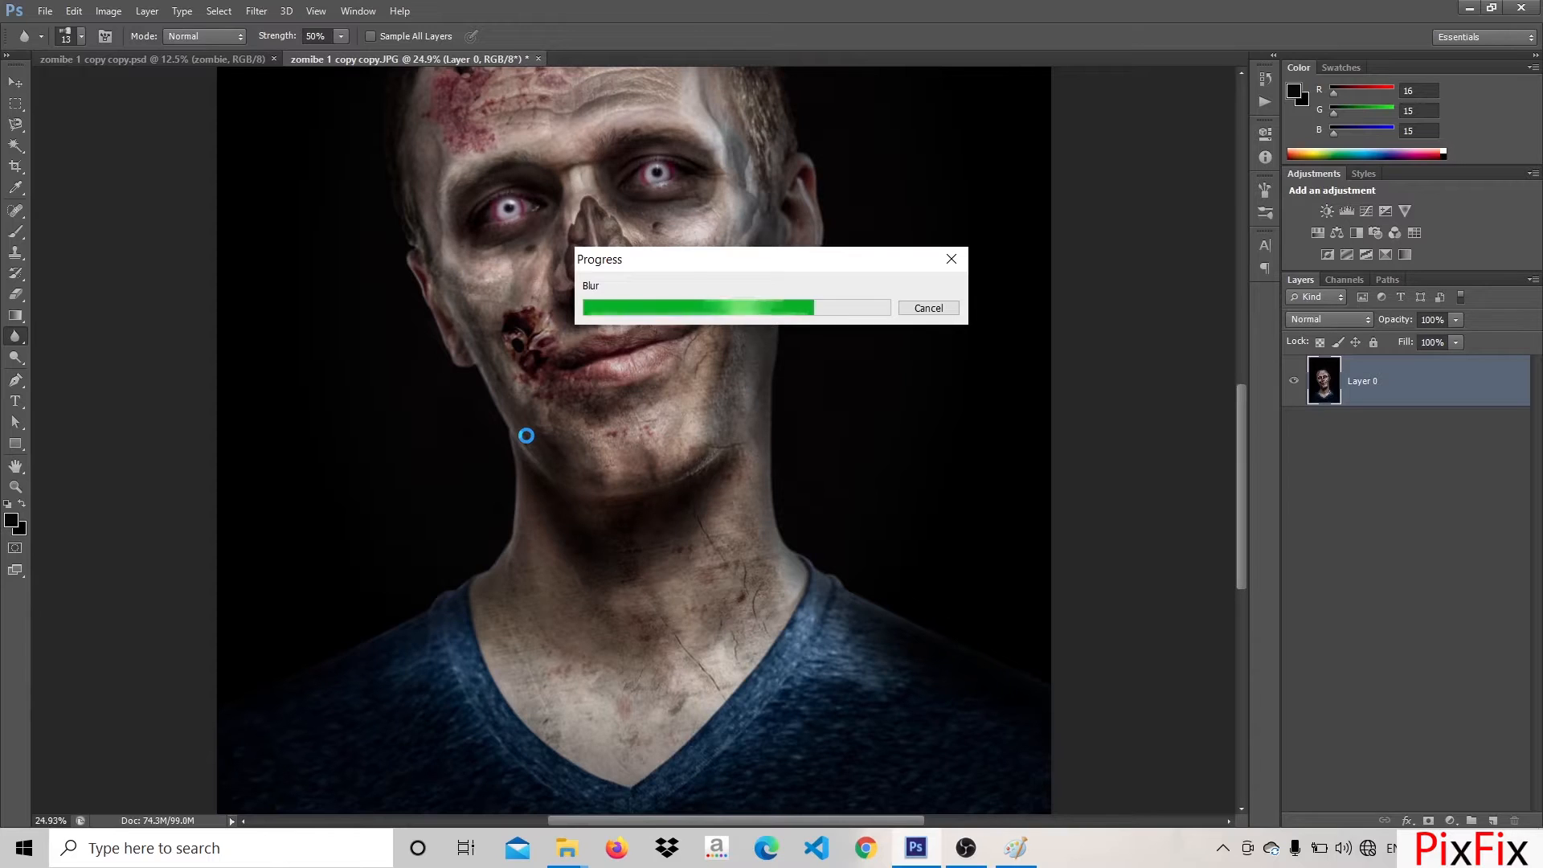
pyautogui.press('v')
pyautogui.hotkey('ctrl', '0')
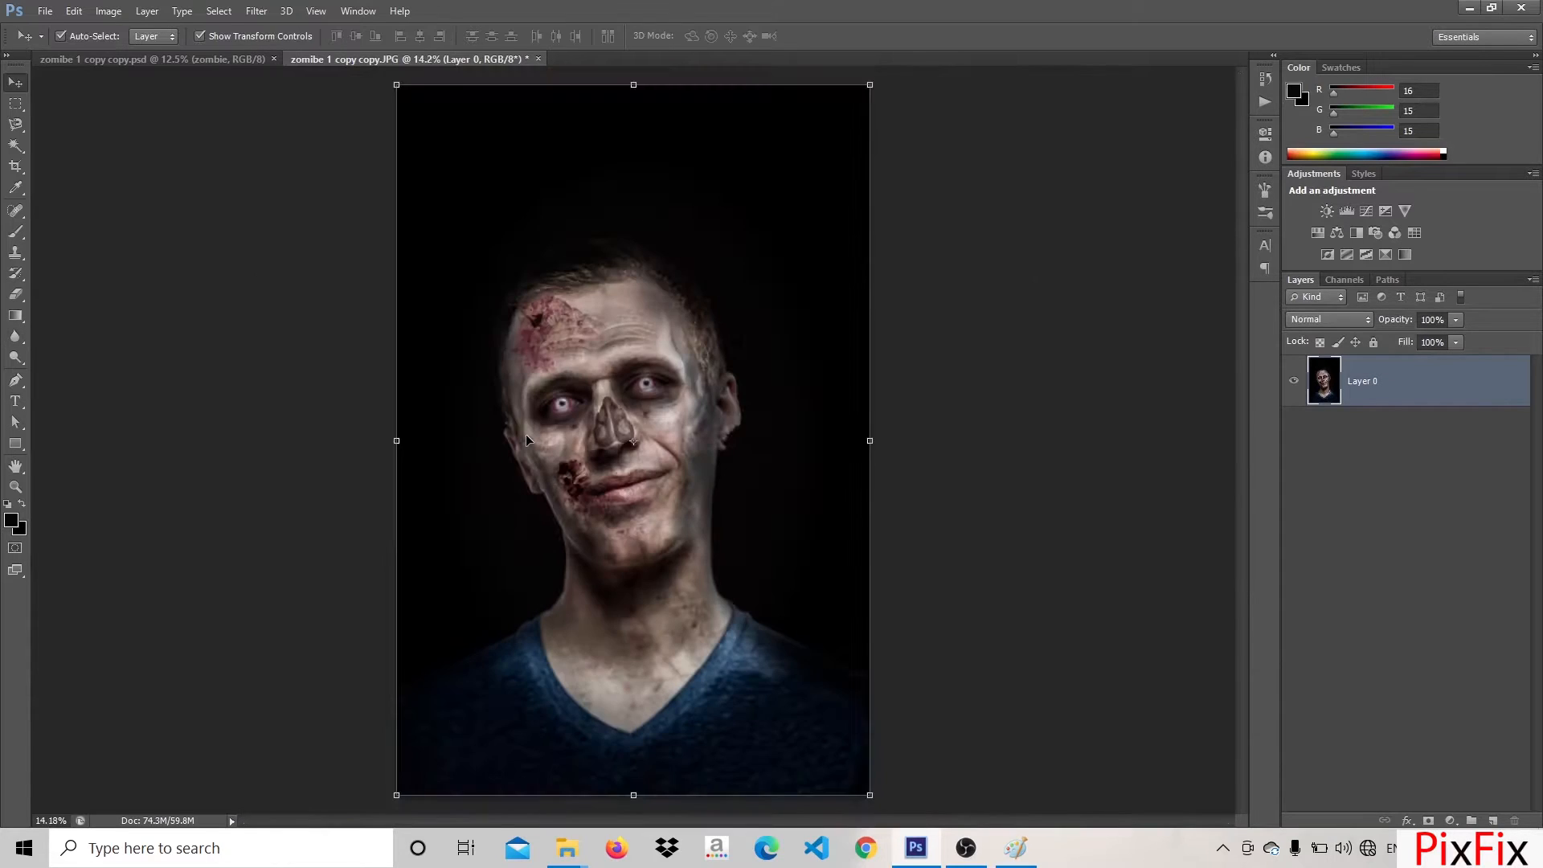